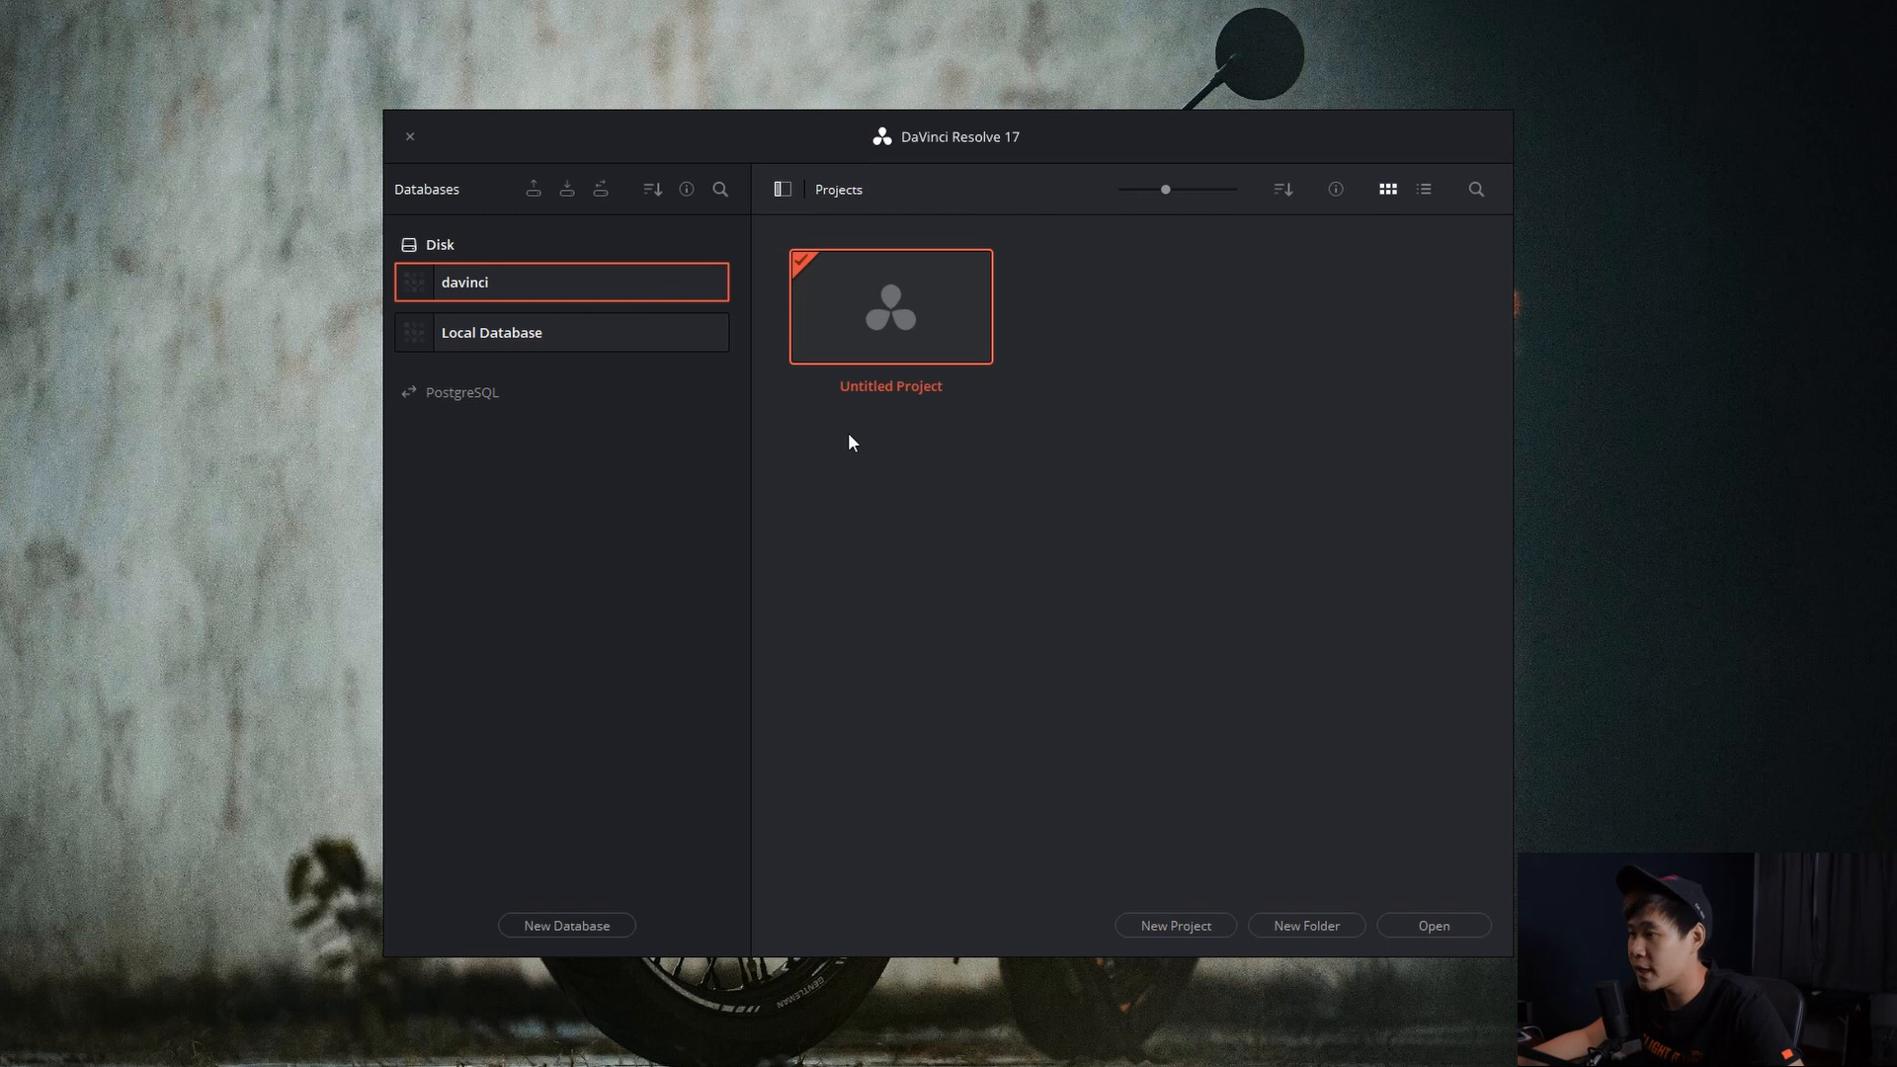
Save the untitled project under the name Test and open it.
{"action": "right_click", "coordinate": [904, 300]}
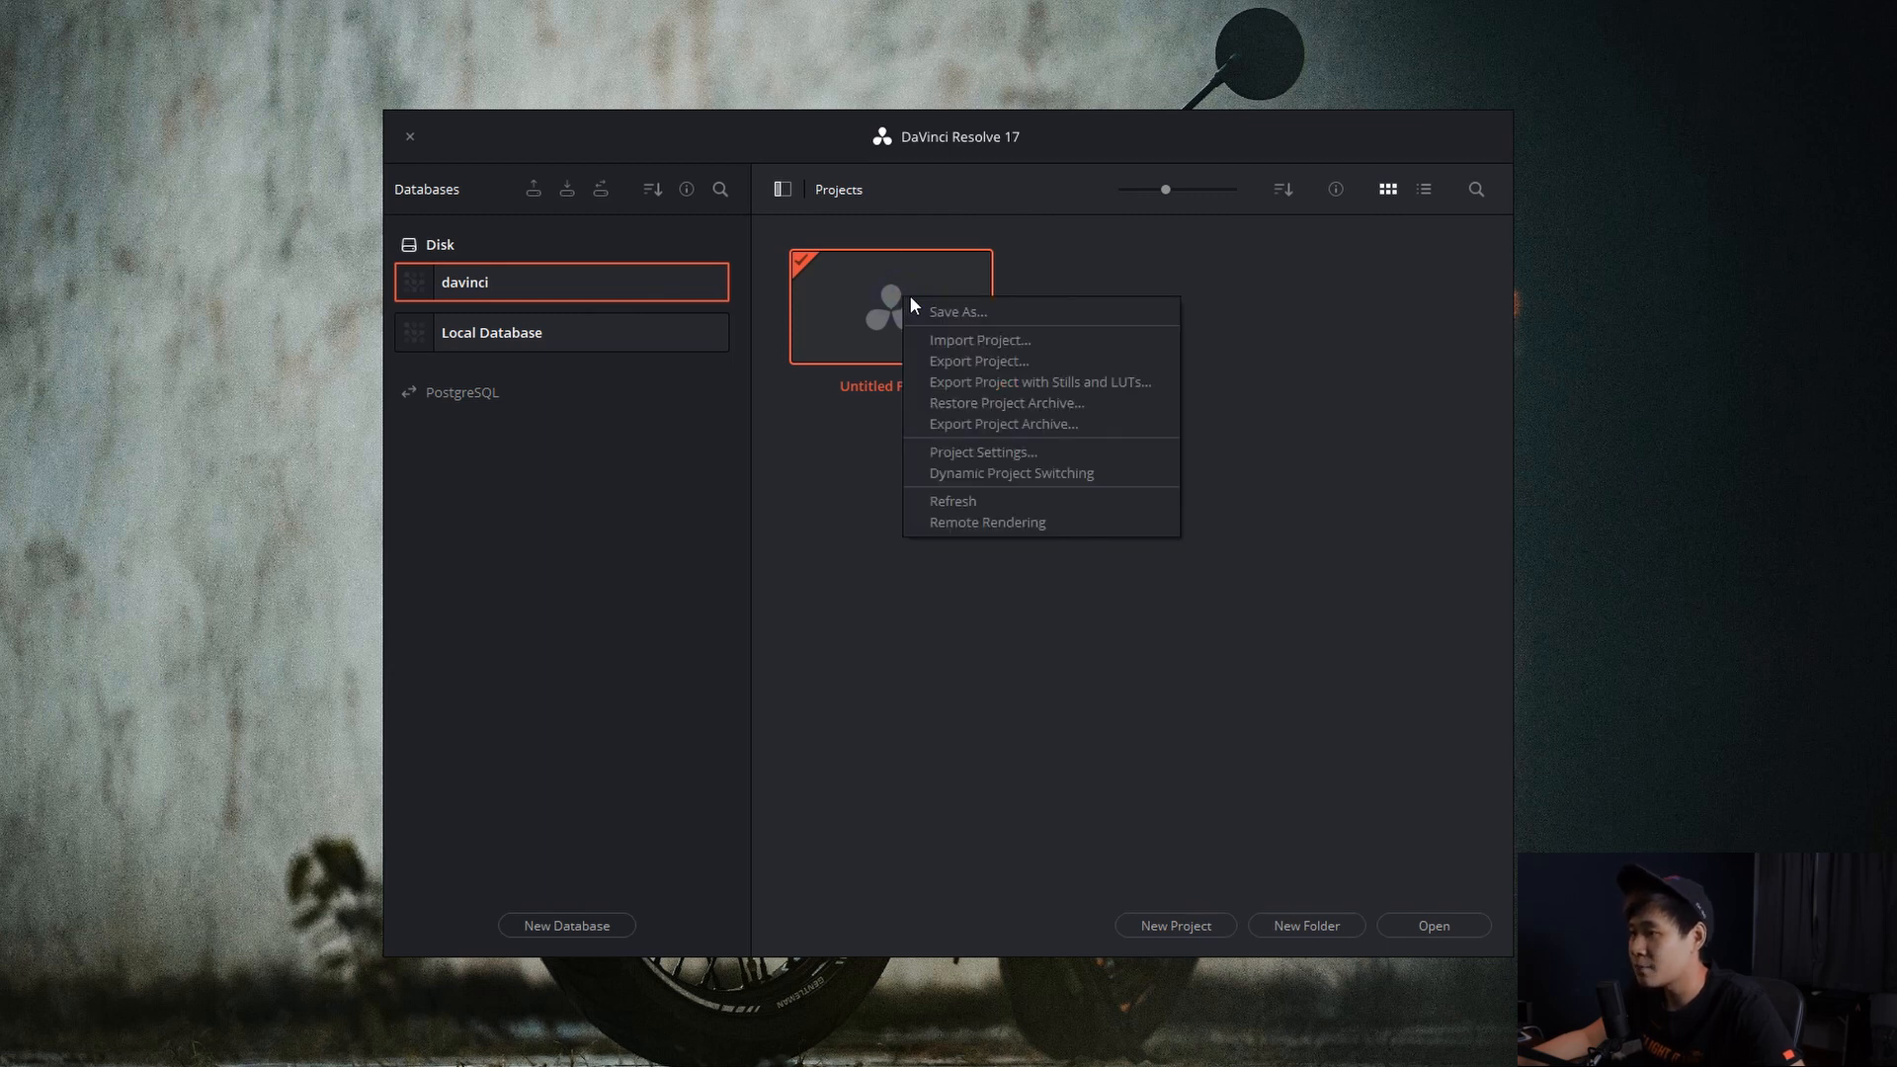
{"action": "left_click", "coordinate": [975, 317]}
{"action": "type", "text": "Test"}
{"action": "left_click", "coordinate": [1086, 571]}
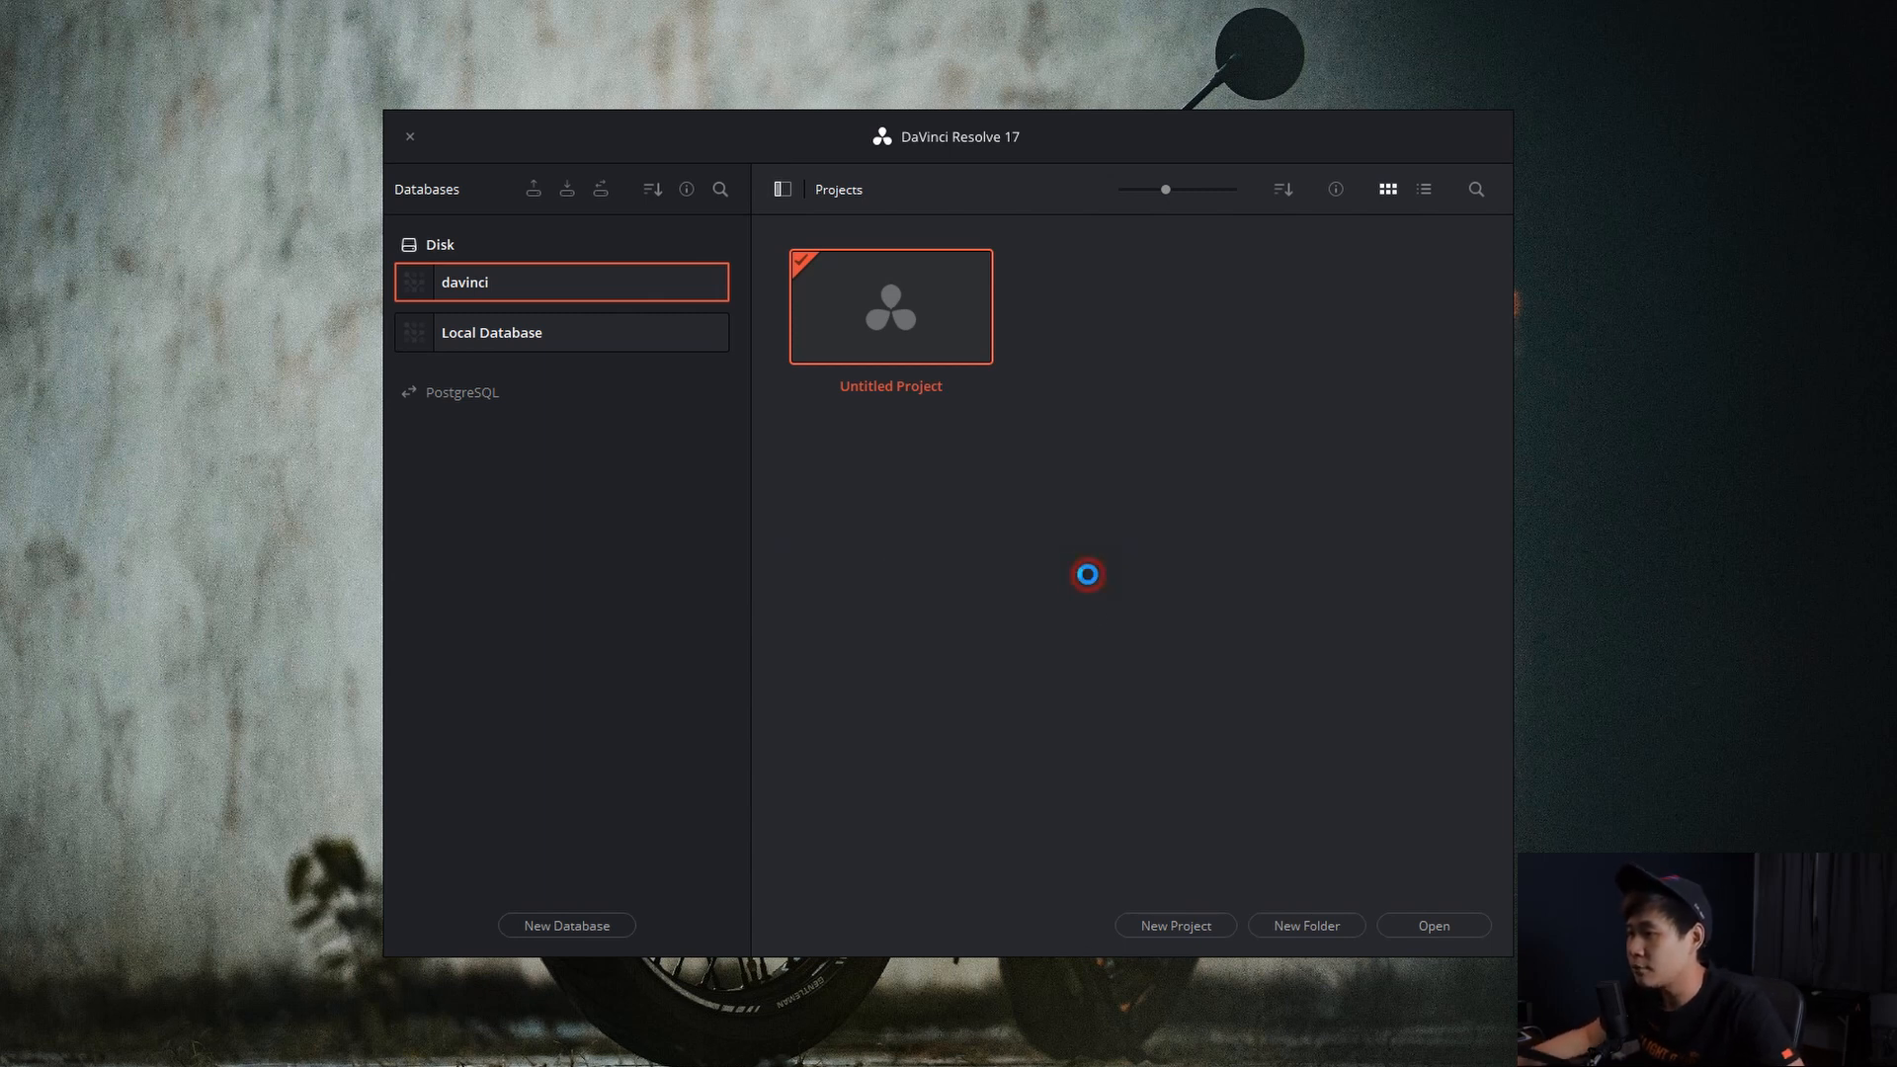
{"action": "double_click", "coordinate": [937, 304]}
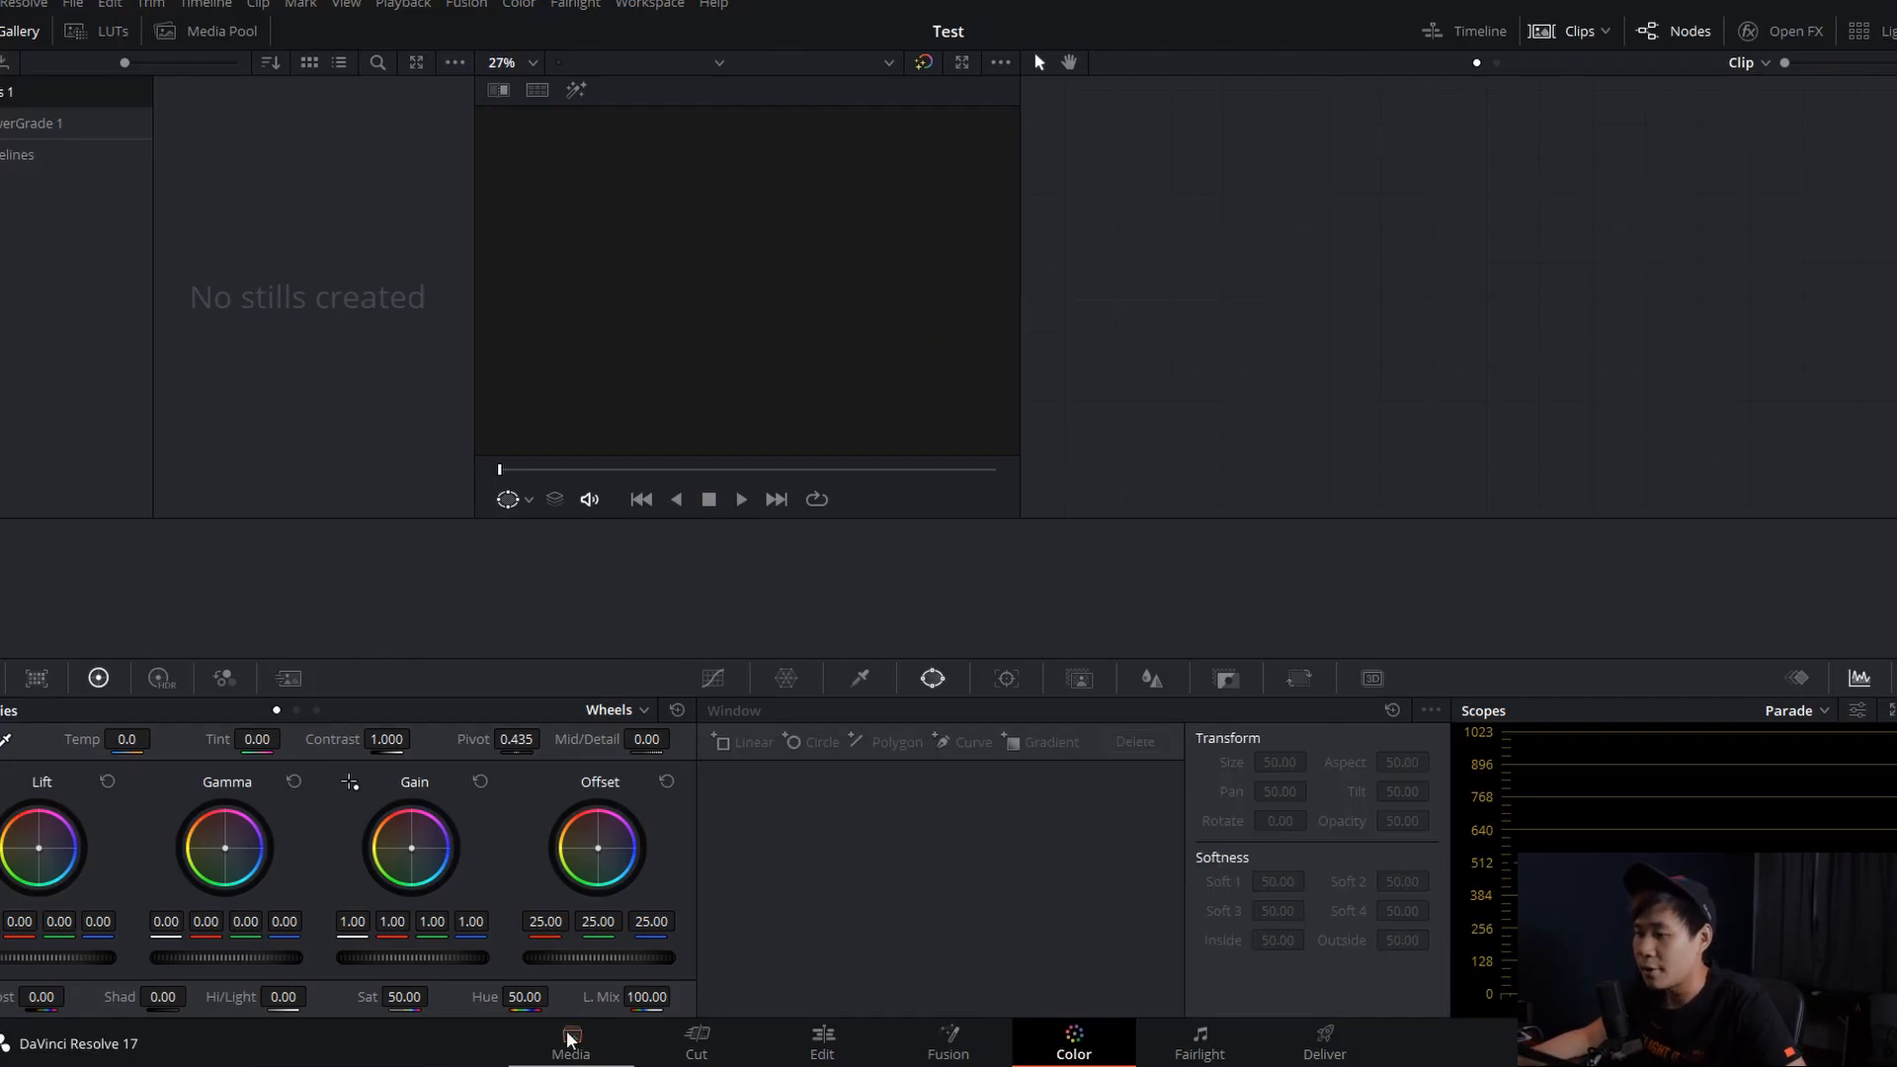
On the Media page, show the media storage and browse drive C: to the user account's Desktop folder.
{"action": "left_click", "coordinate": [570, 1037]}
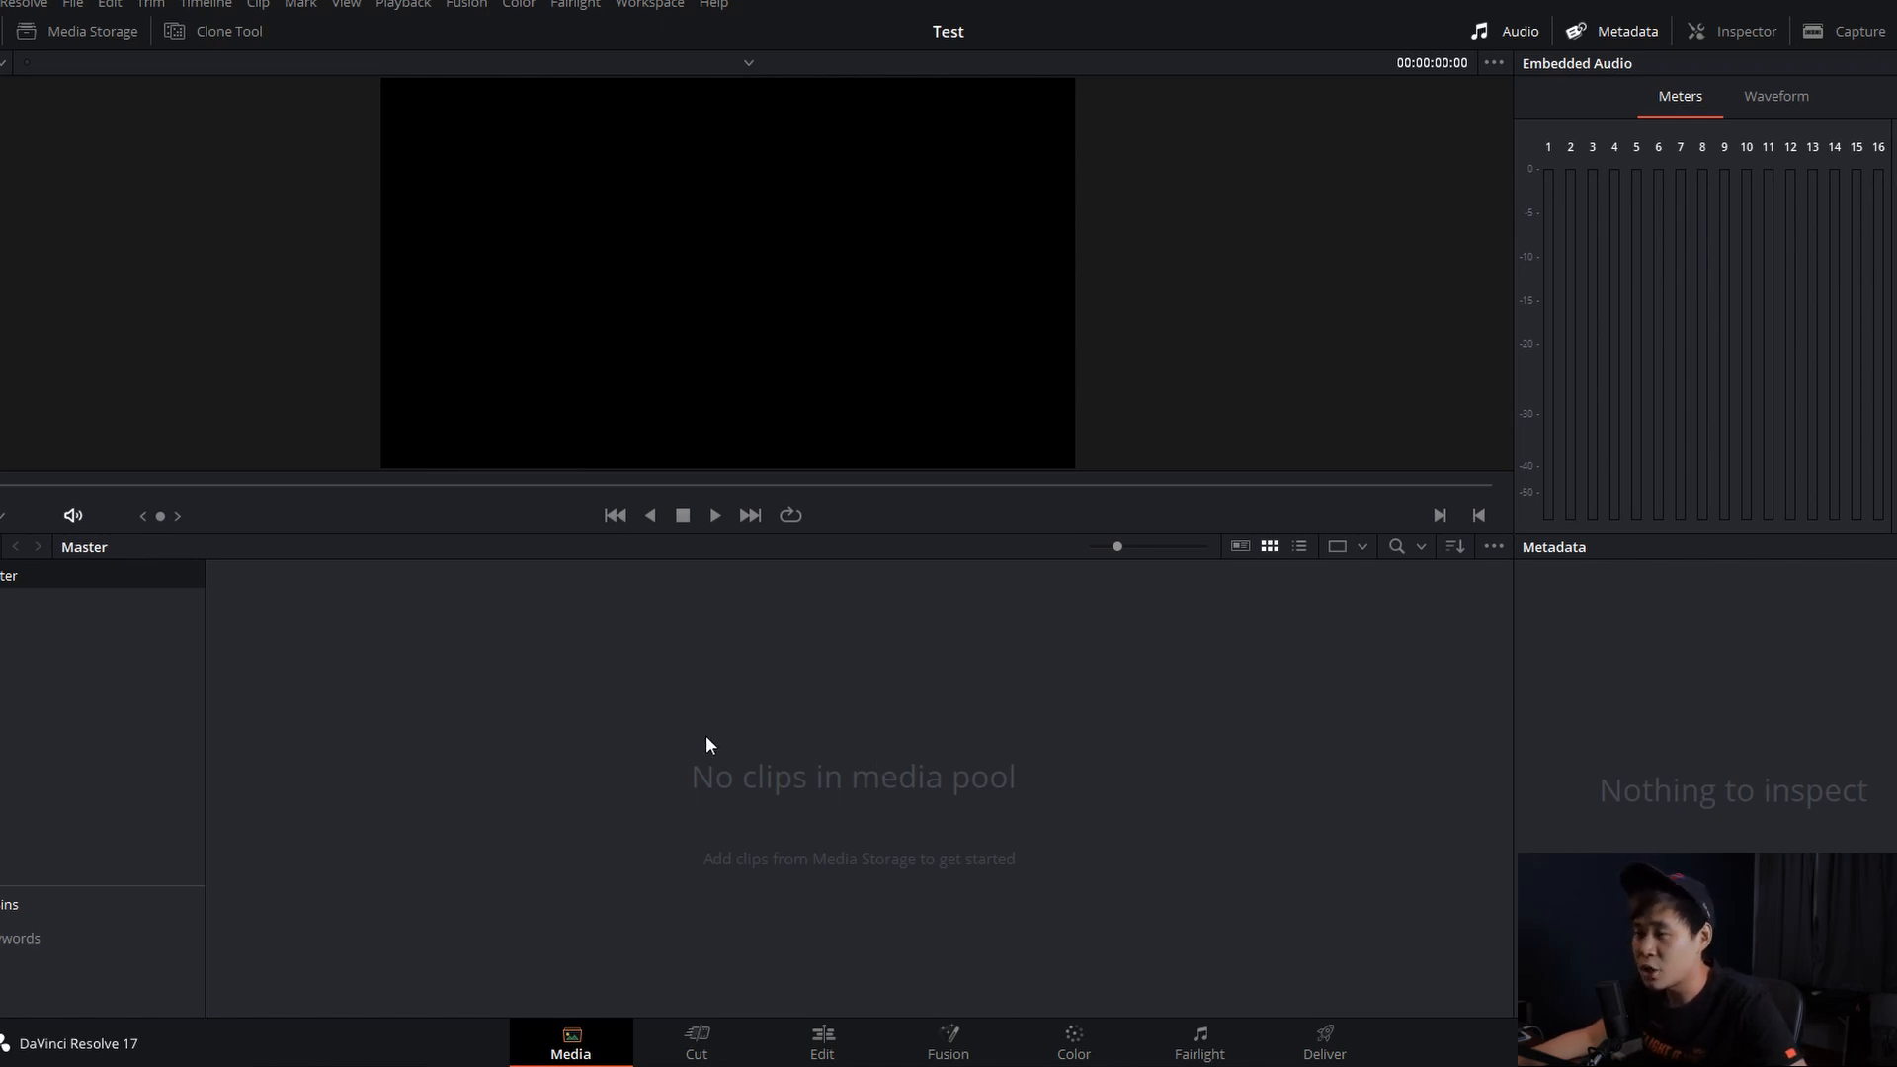
{"action": "left_click", "coordinate": [96, 30]}
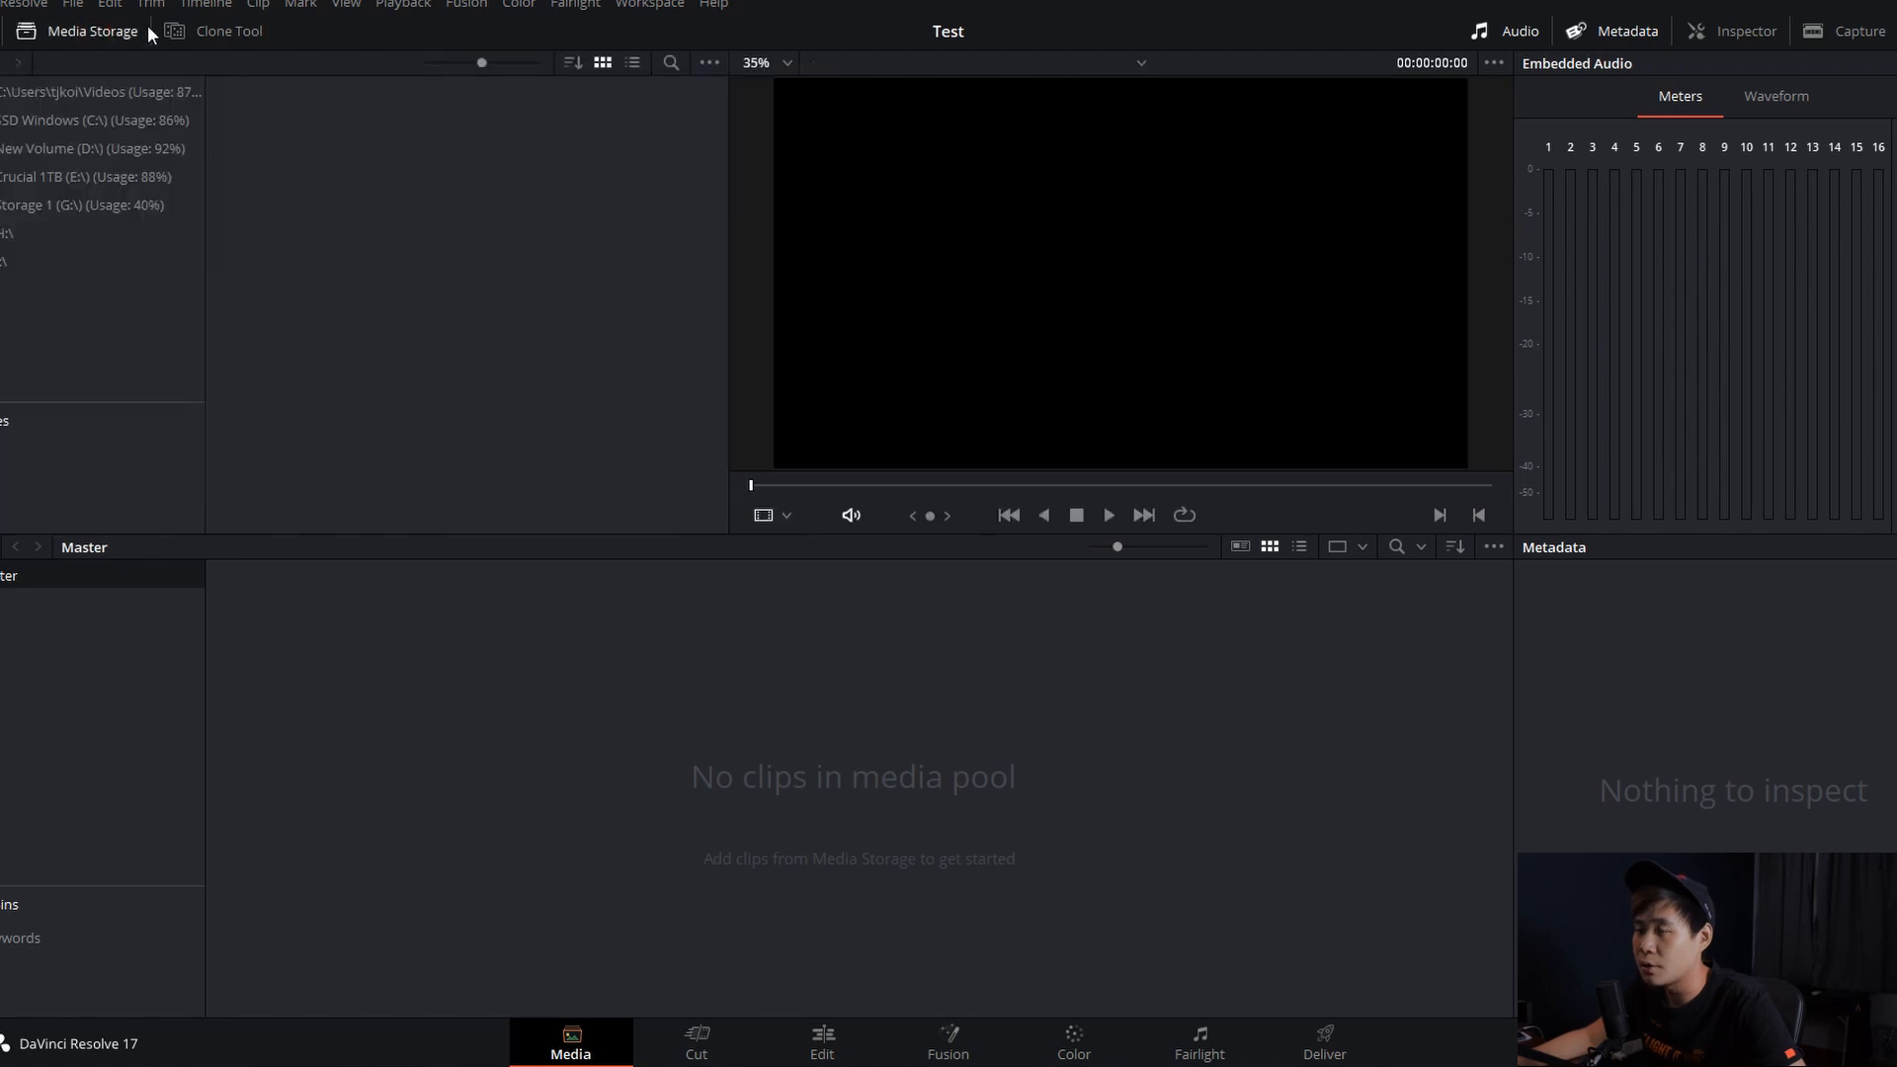
{"action": "left_click", "coordinate": [77, 126]}
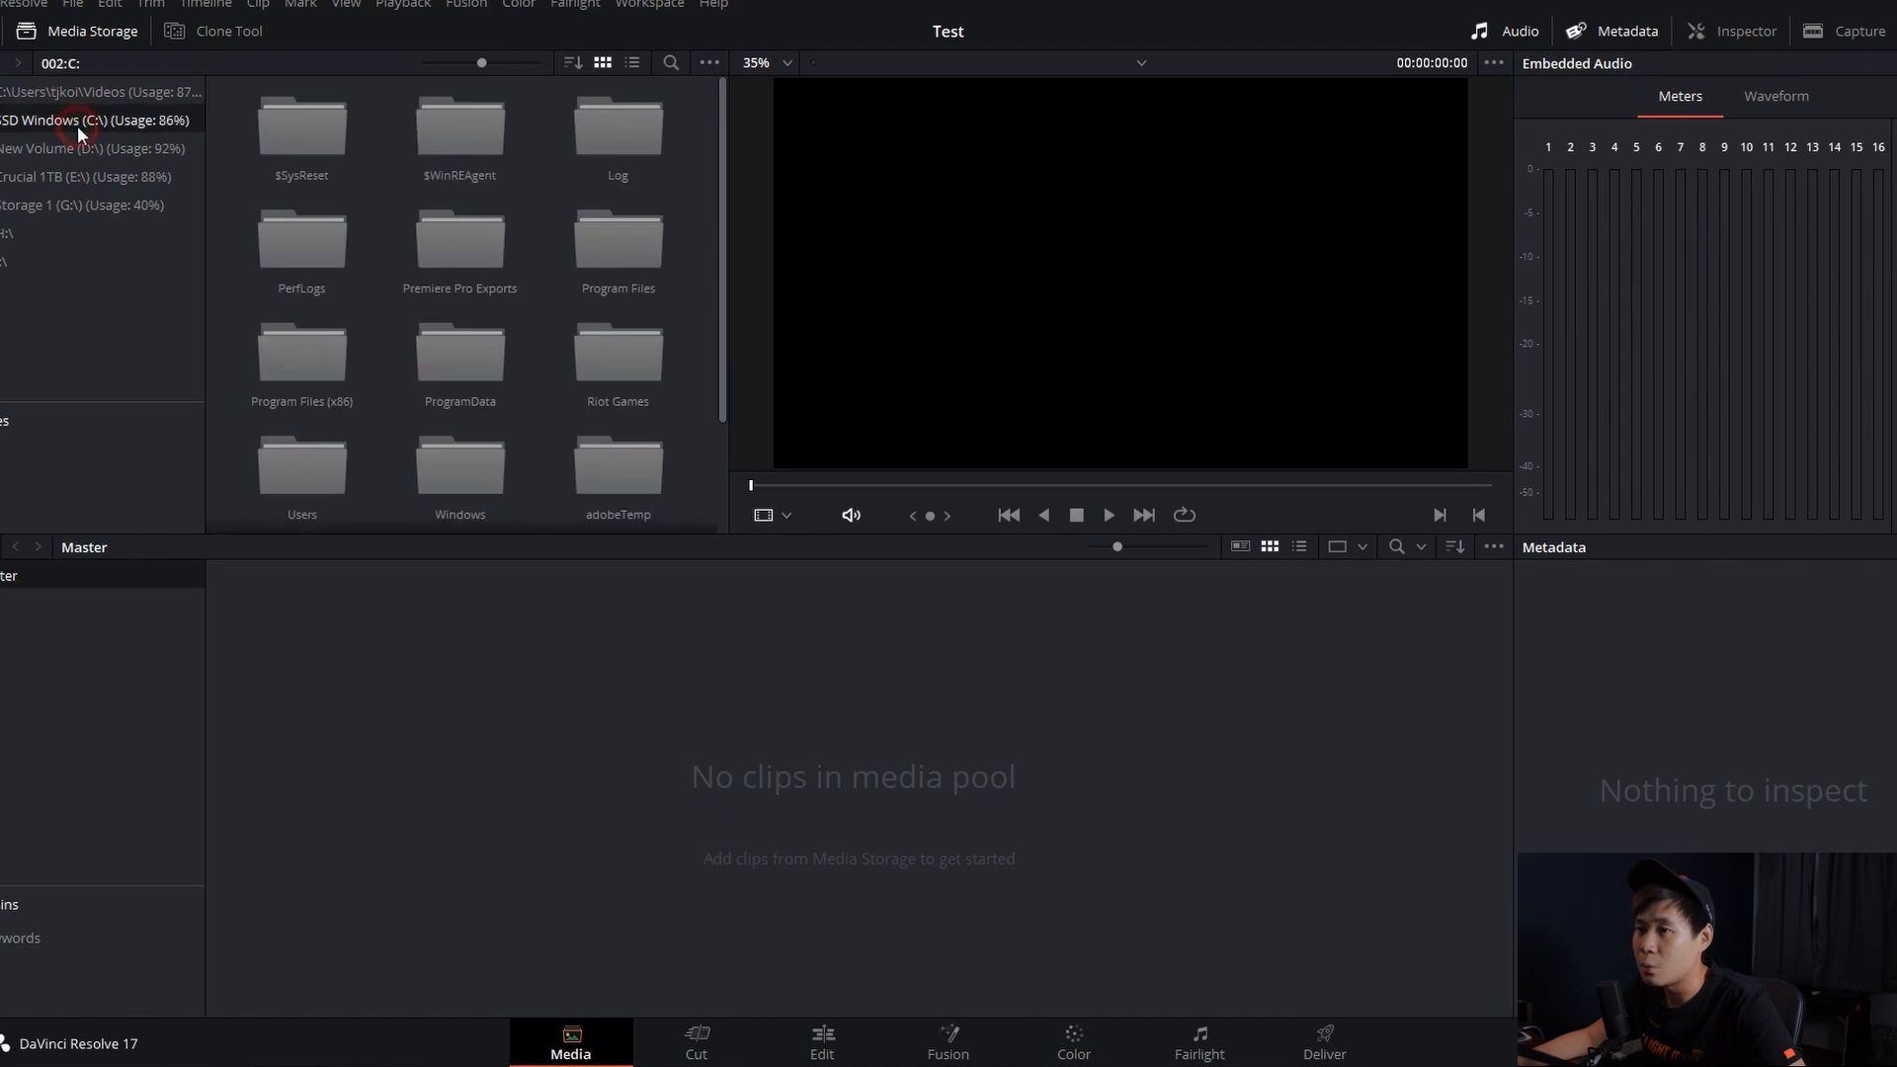
{"action": "scroll", "coordinate": [506, 314], "scroll_direction": "down", "scroll_amount": 3}
{"action": "double_click", "coordinate": [312, 338]}
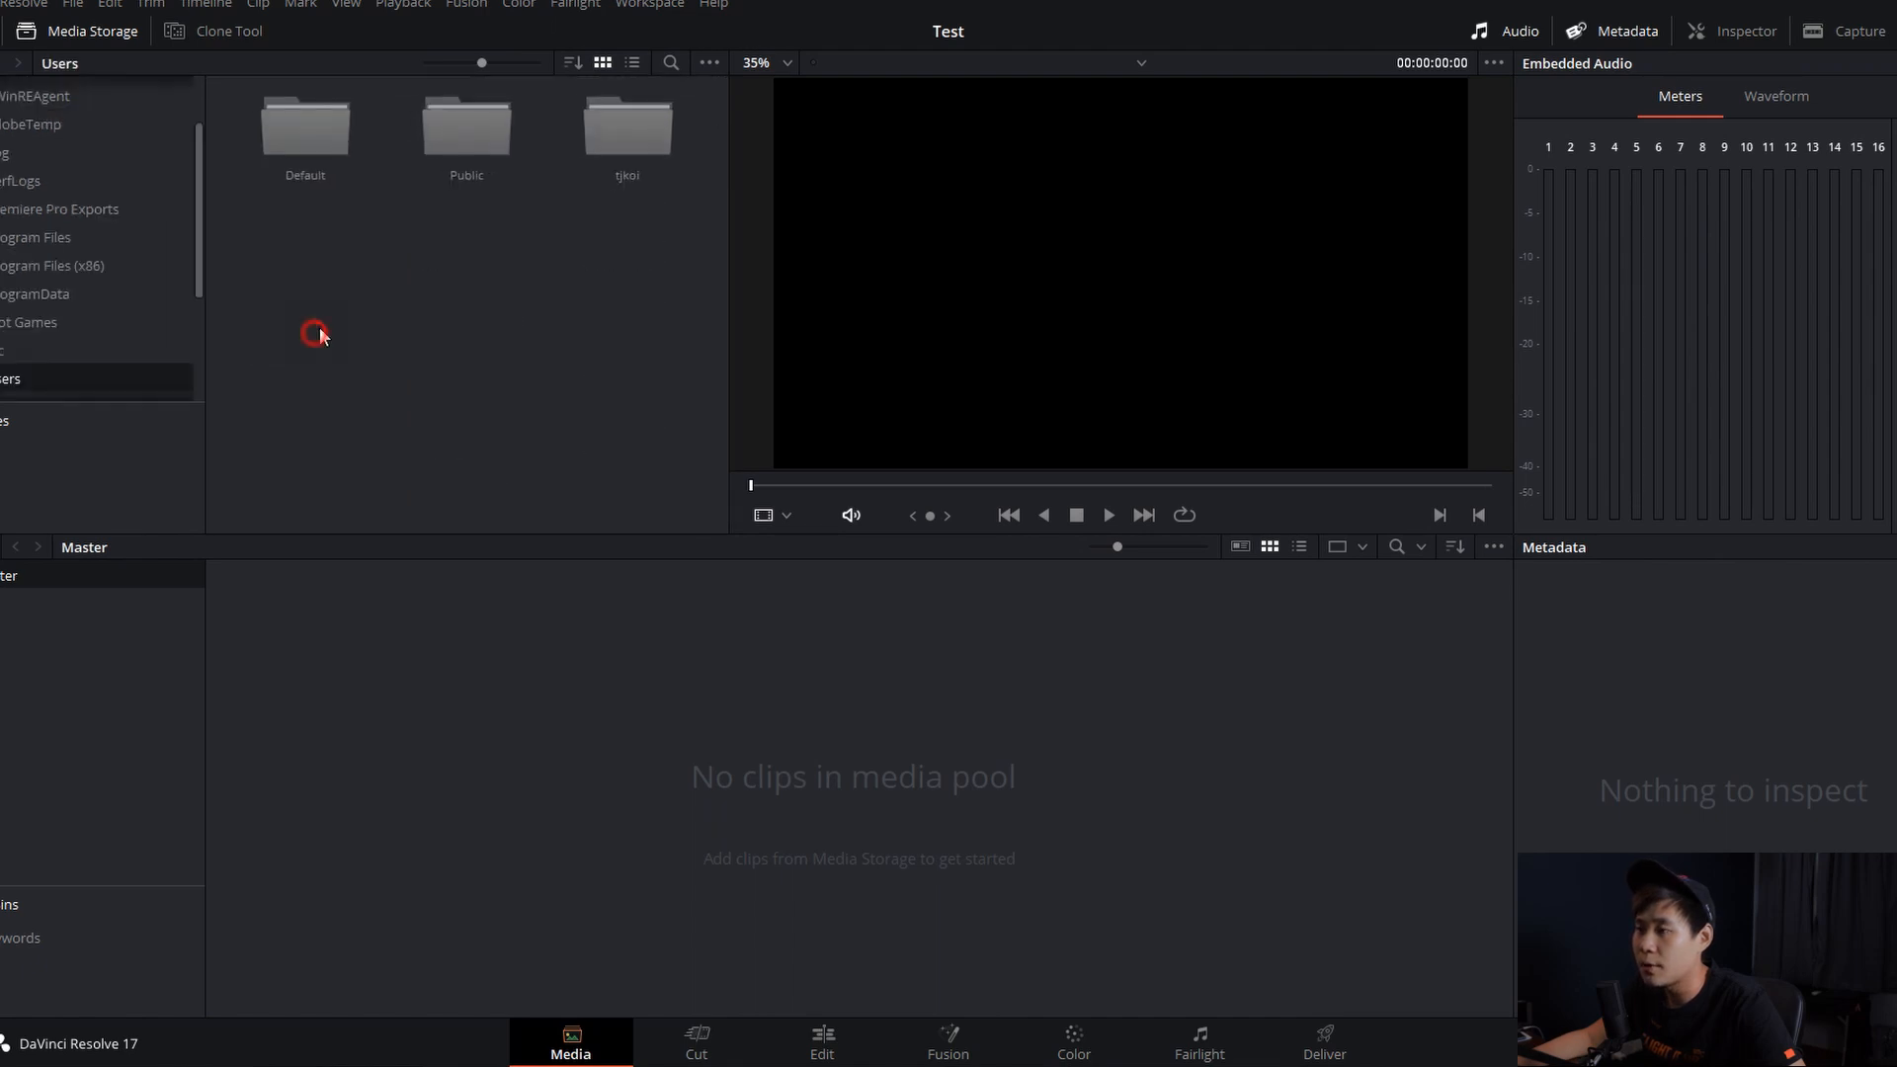
{"action": "double_click", "coordinate": [621, 126]}
{"action": "scroll", "coordinate": [491, 352], "scroll_direction": "down", "scroll_amount": 6}
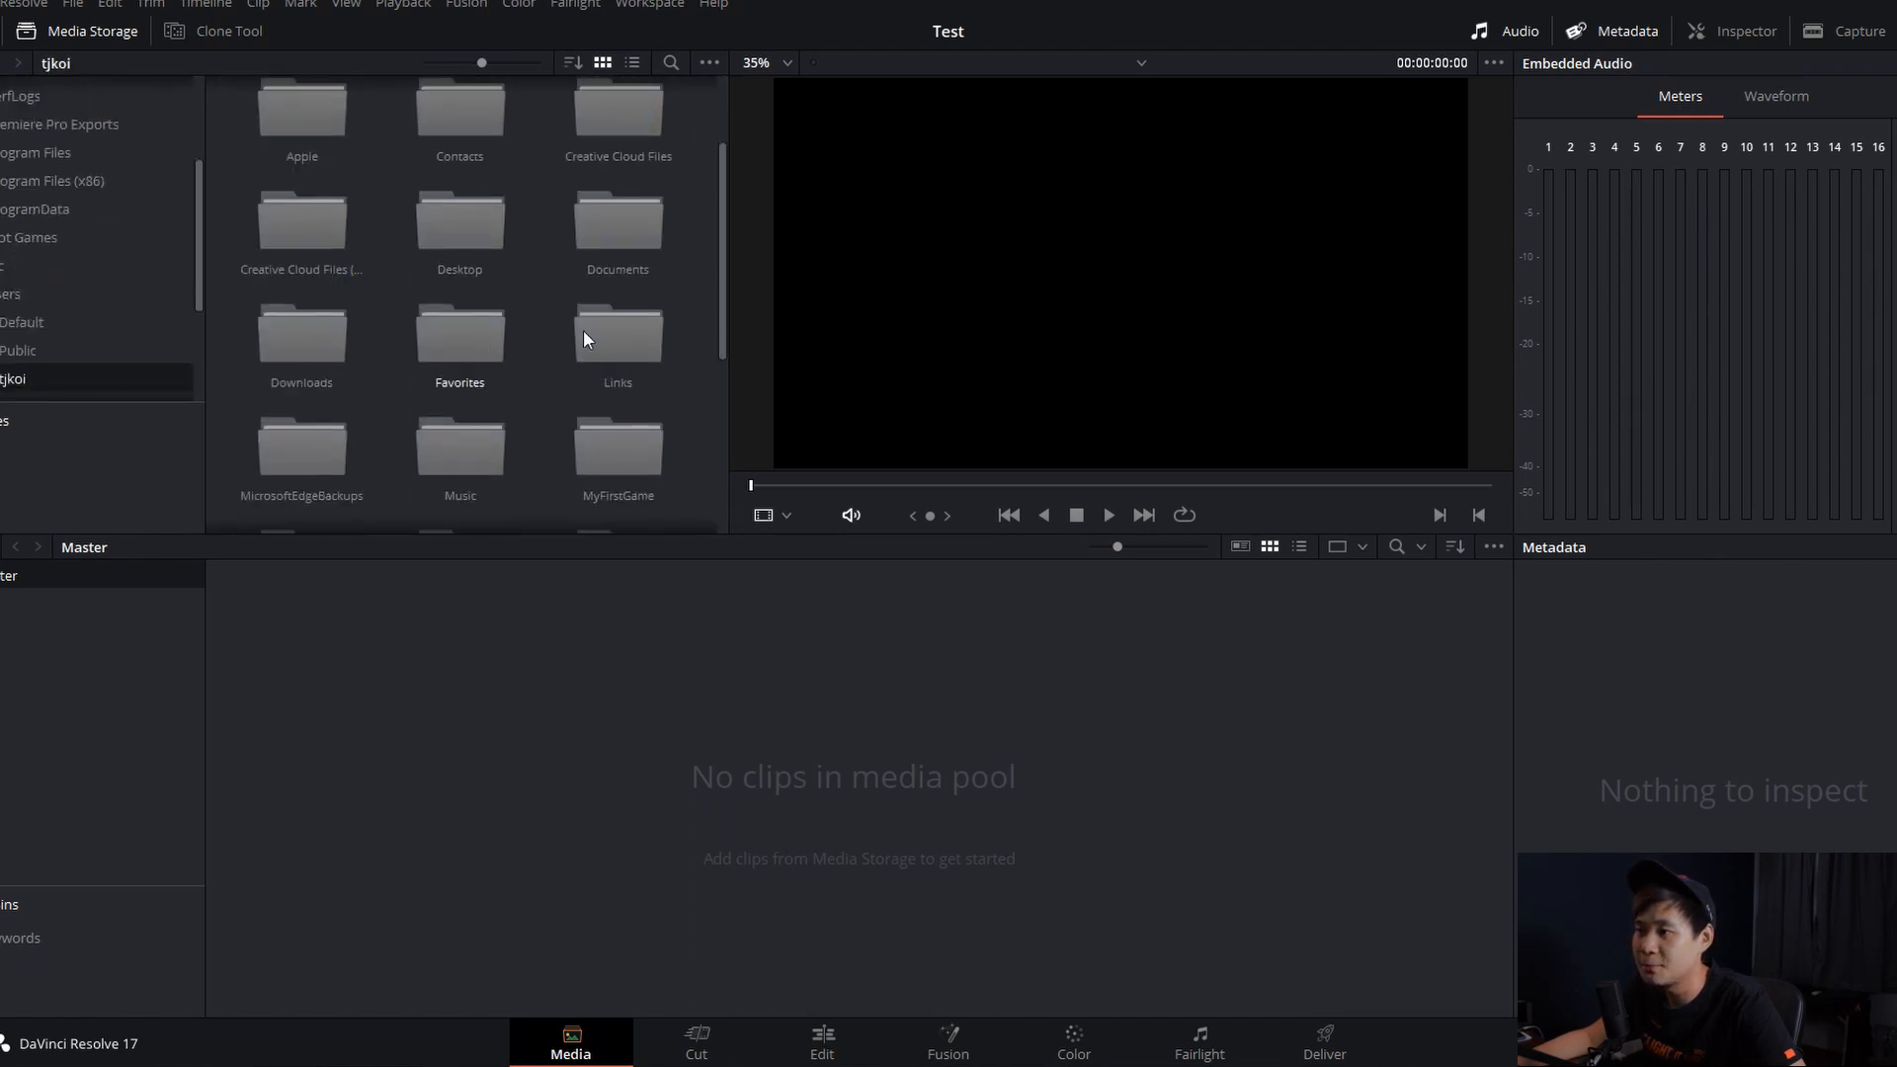
{"action": "scroll", "coordinate": [430, 407], "scroll_direction": "up", "scroll_amount": 4}
{"action": "double_click", "coordinate": [452, 288]}
Import IMG_6915.MP4 into the media pool, changing the project frame rate to match the clip, and hide the media storage.
{"action": "left_click_drag", "start_coordinate": [312, 441], "coordinate": [738, 739]}
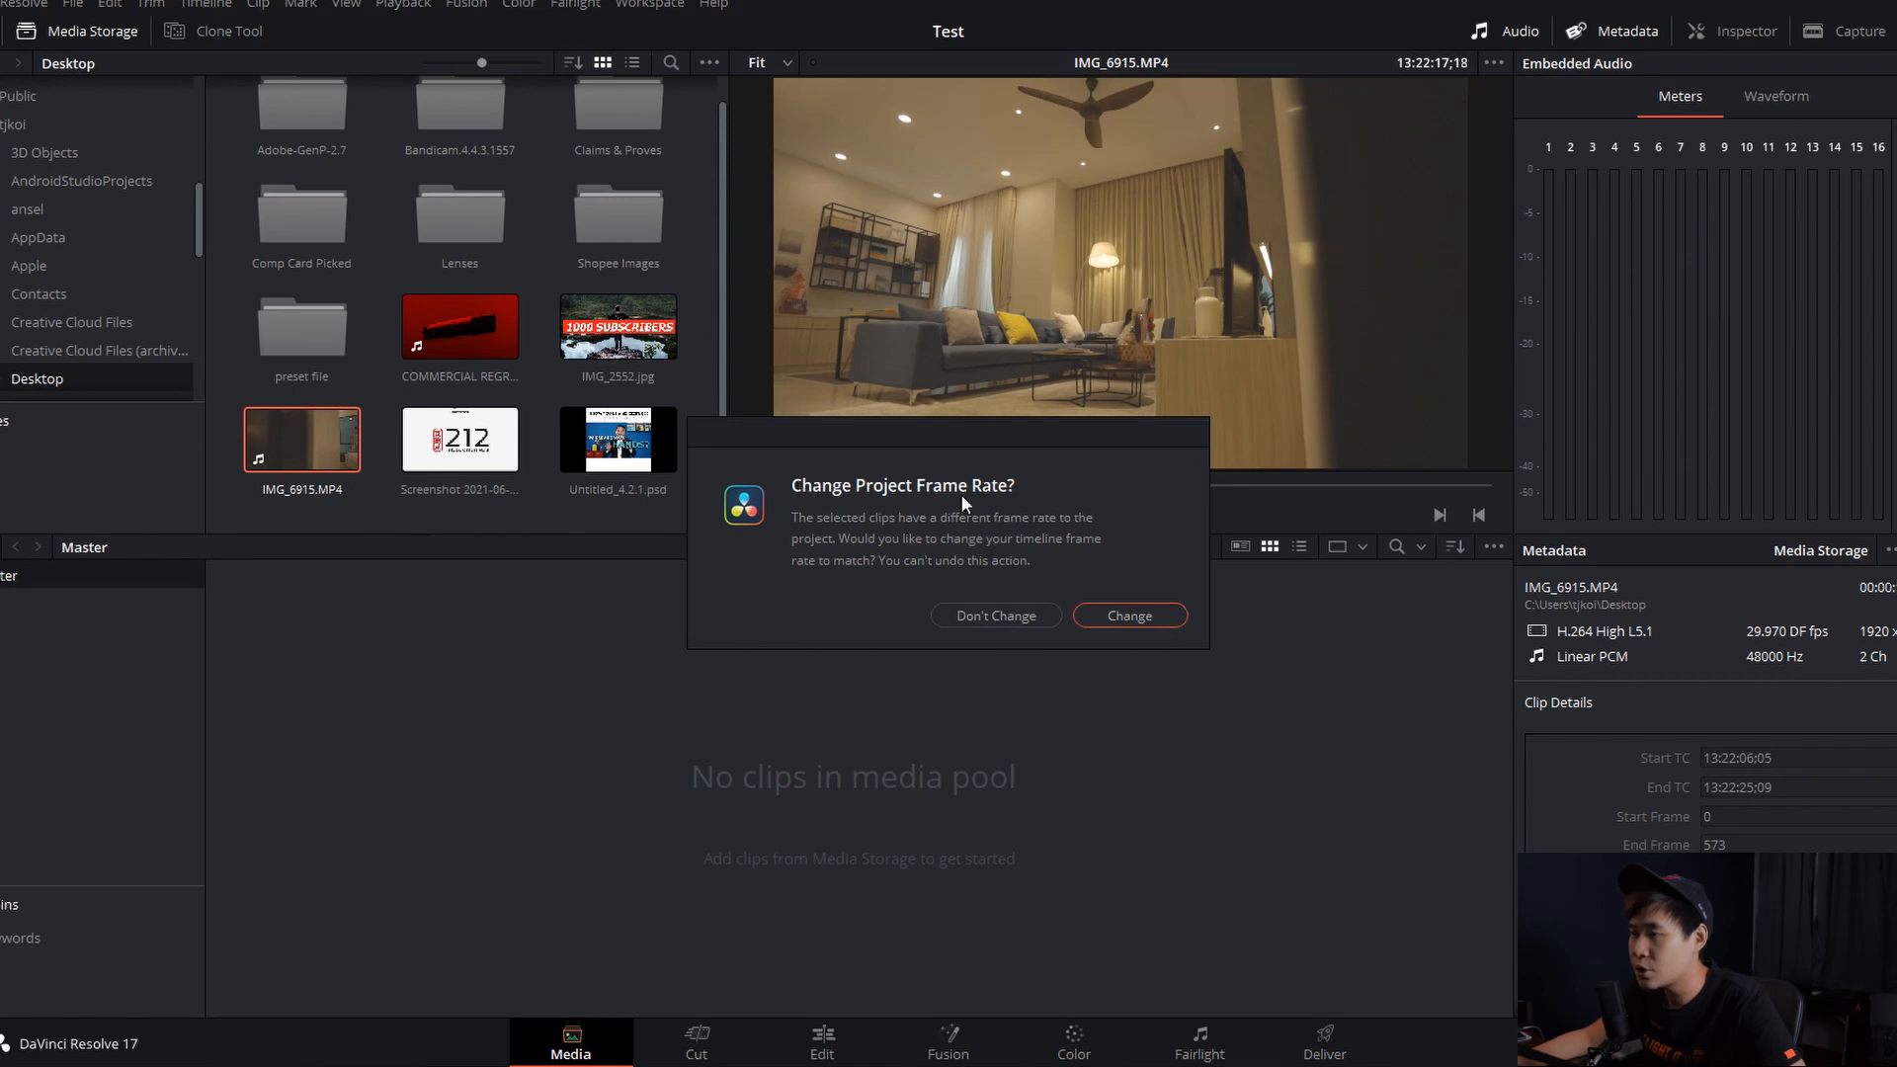
{"action": "left_click", "coordinate": [1146, 613]}
{"action": "left_click", "coordinate": [933, 640]}
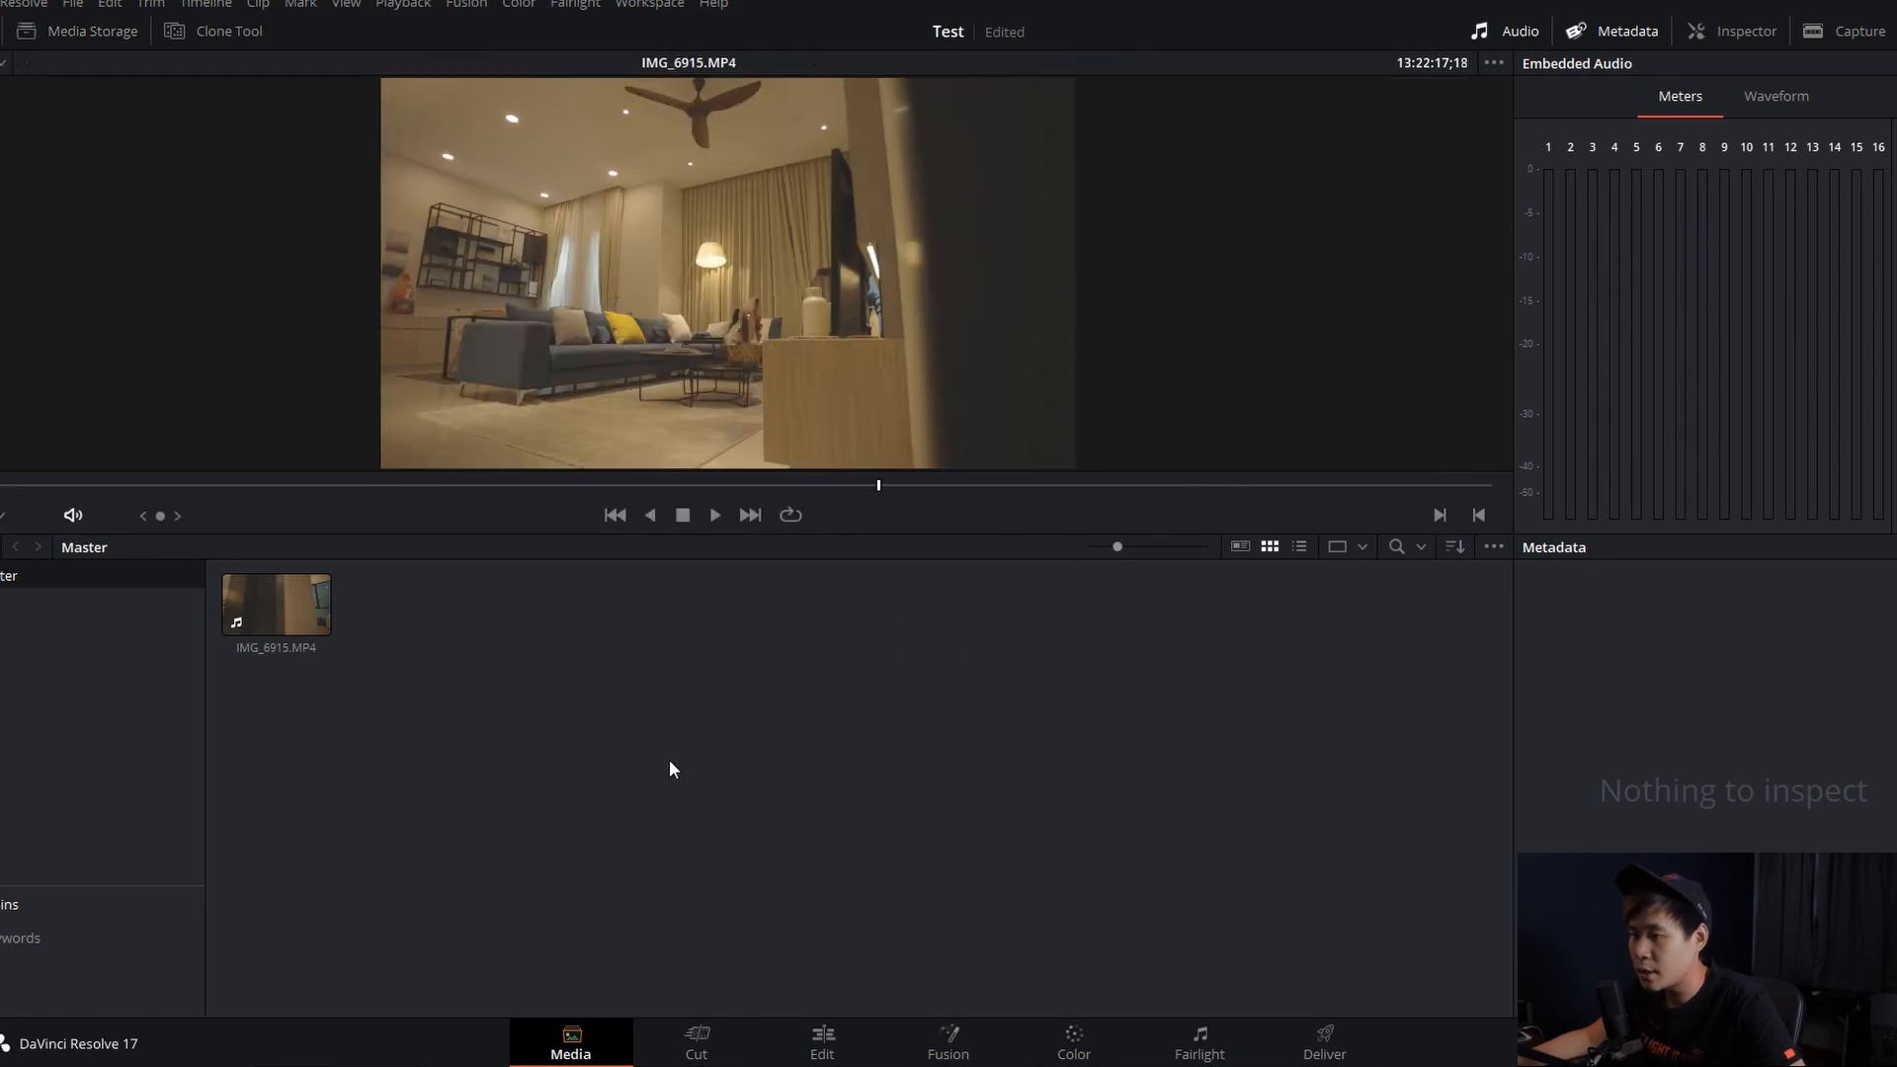
Add a bin named CANON to the Master bin and move IMG_6915.MP4 into it.
{"action": "right_click", "coordinate": [632, 604]}
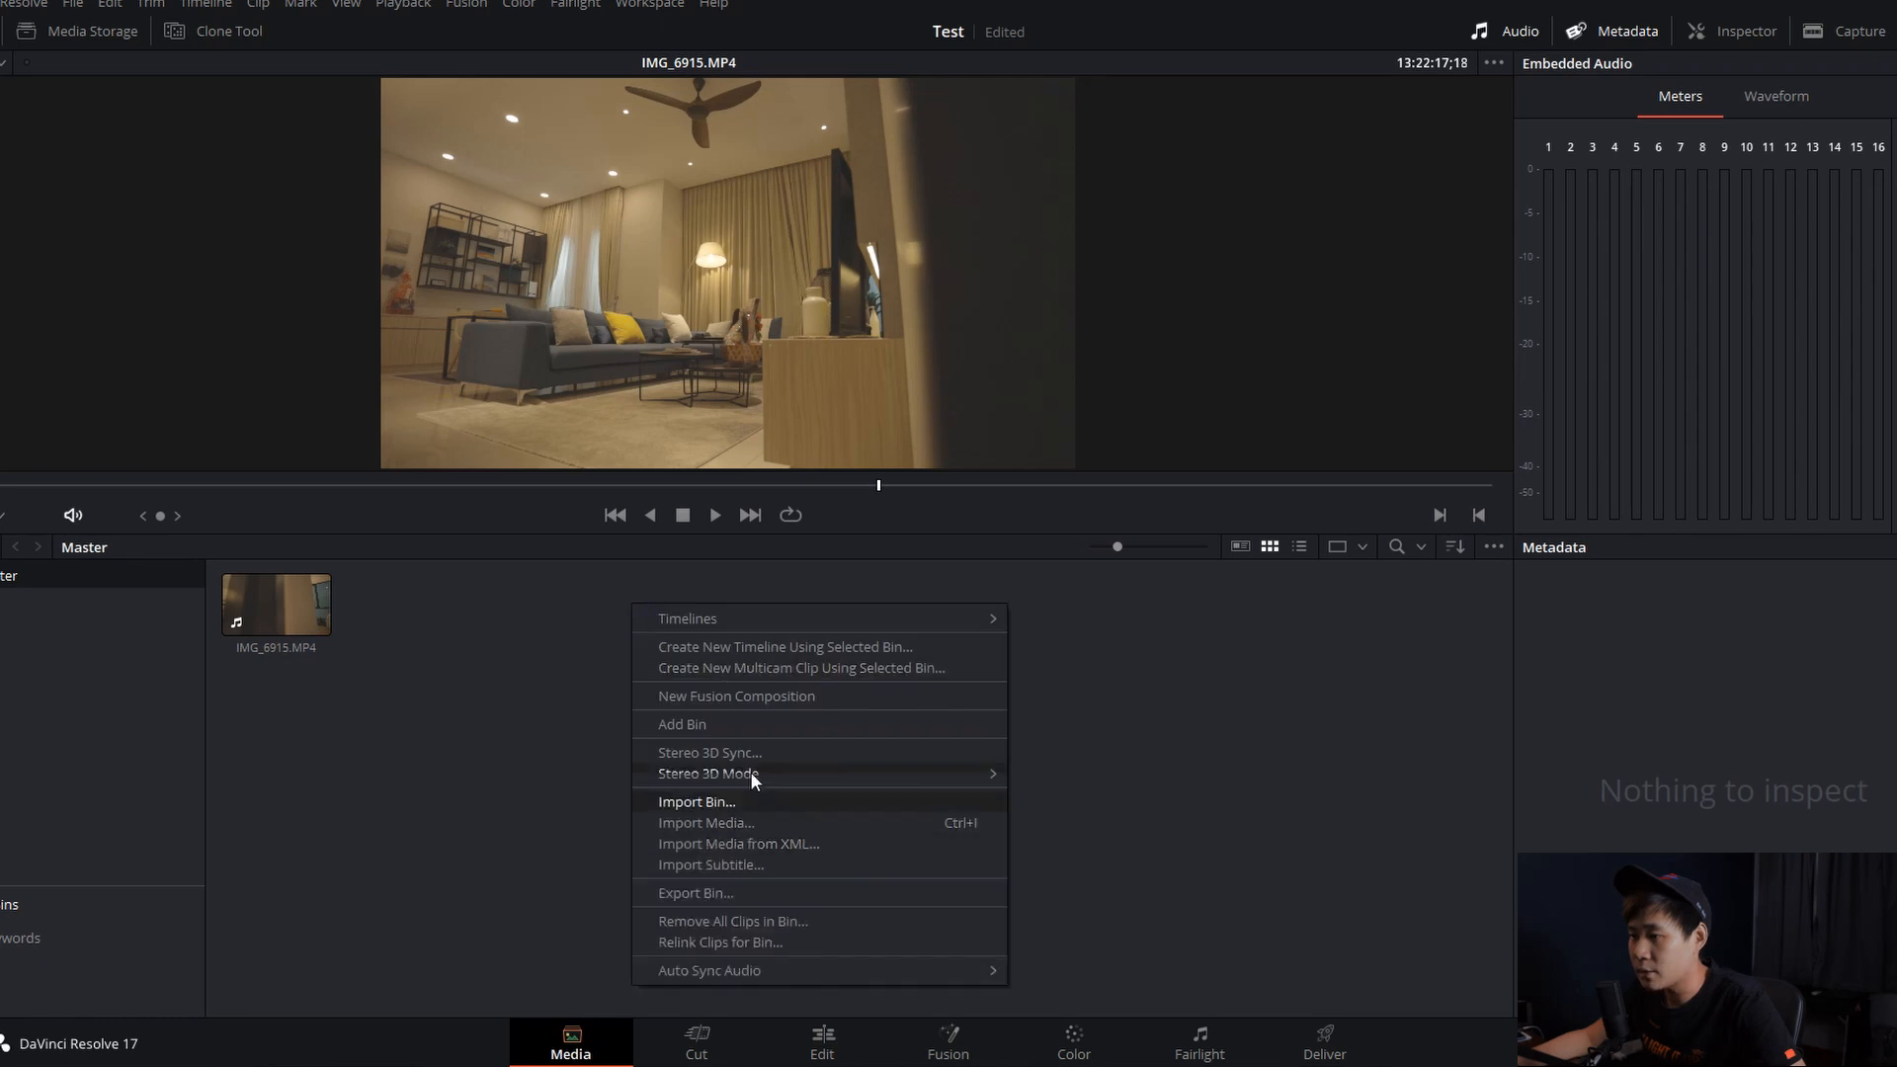
{"action": "left_click", "coordinate": [761, 726]}
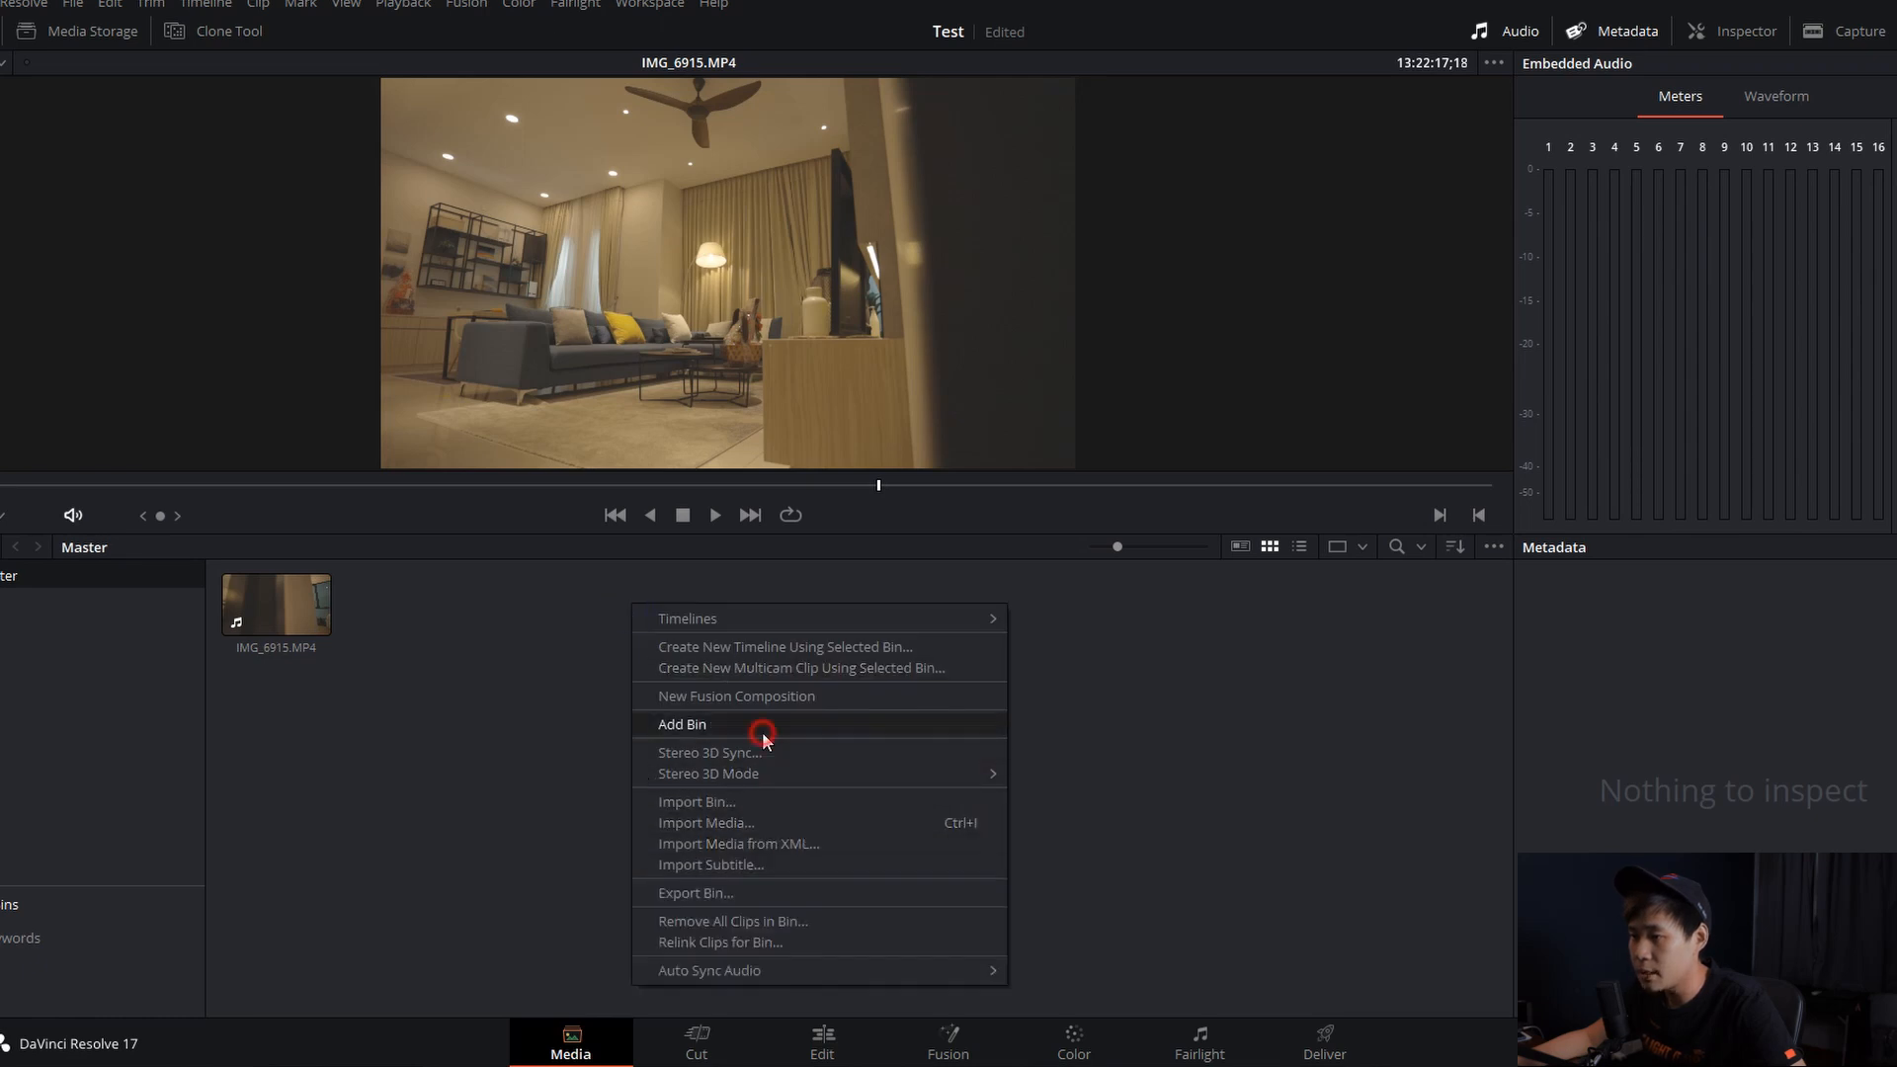
{"action": "double_click", "coordinate": [406, 642]}
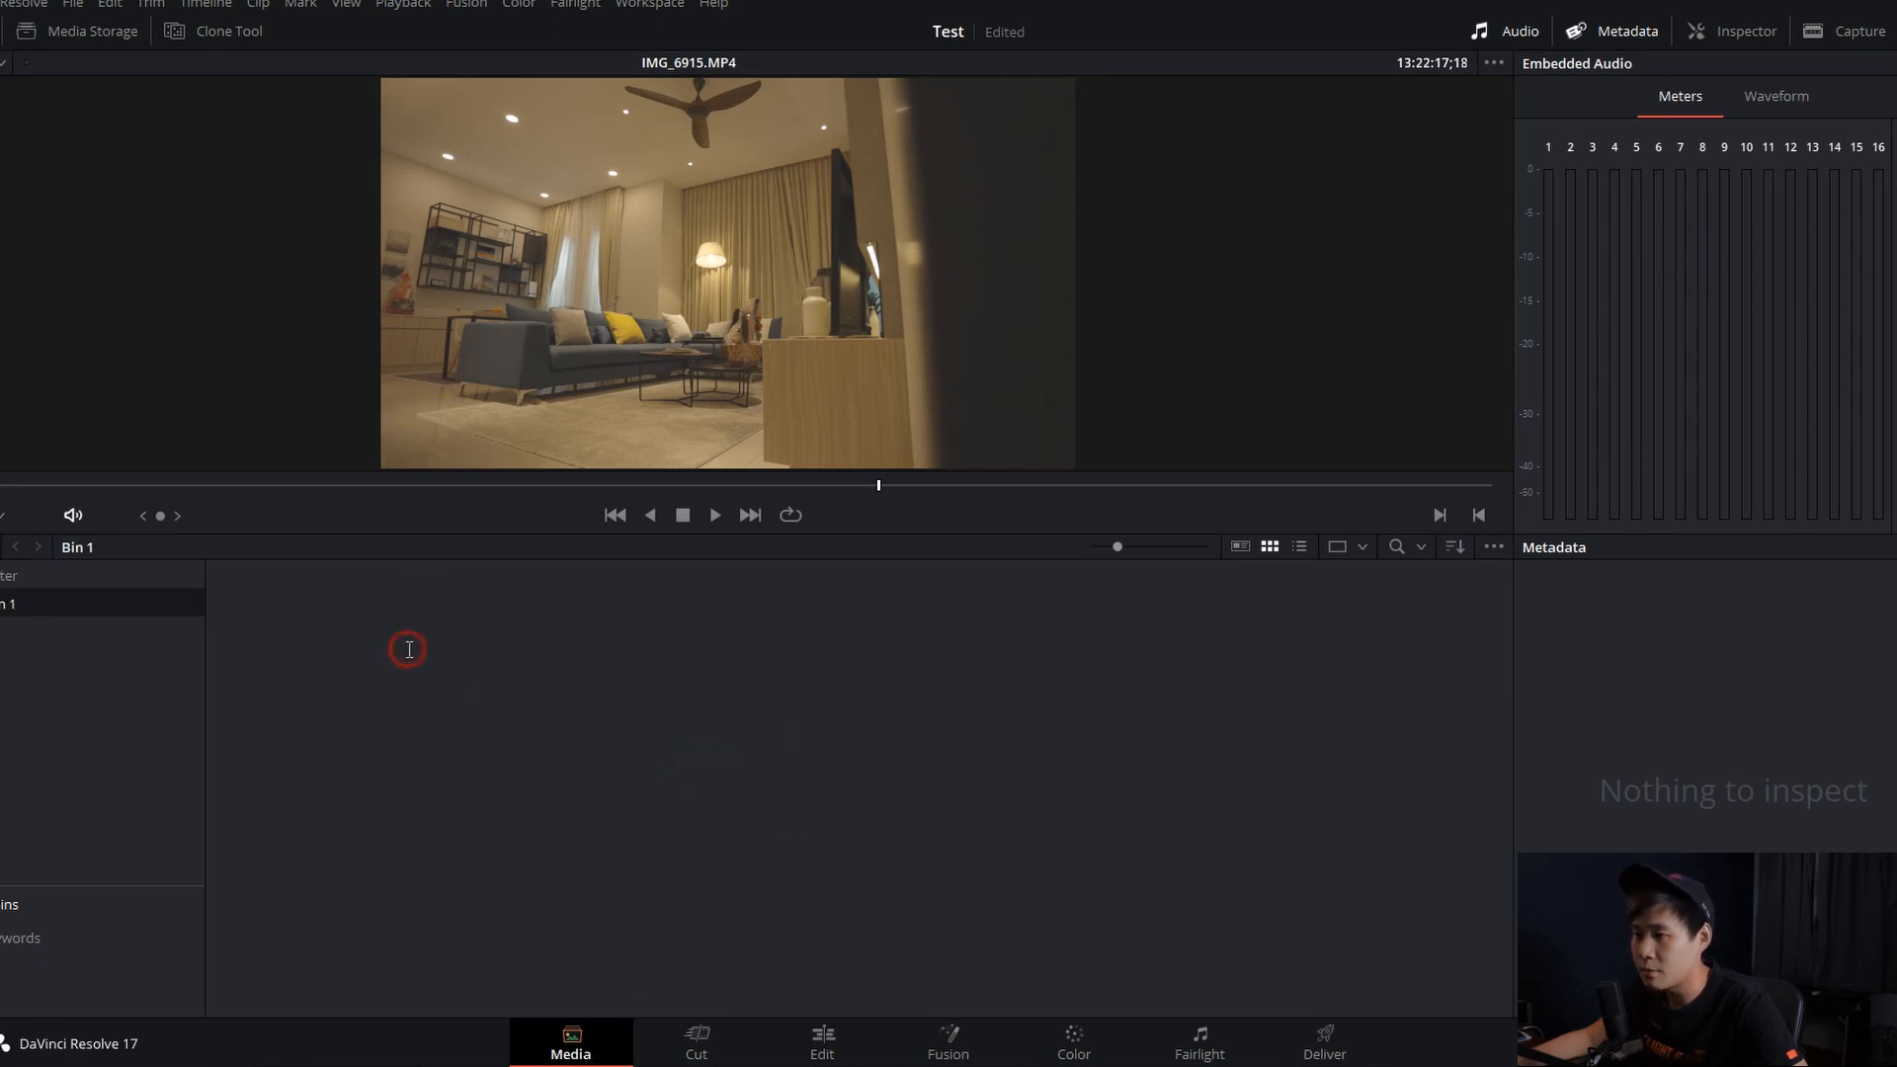
{"action": "left_click", "coordinate": [67, 581]}
{"action": "double_click", "coordinate": [402, 644]}
{"action": "left_click", "coordinate": [43, 581]}
{"action": "left_click", "coordinate": [400, 652]}
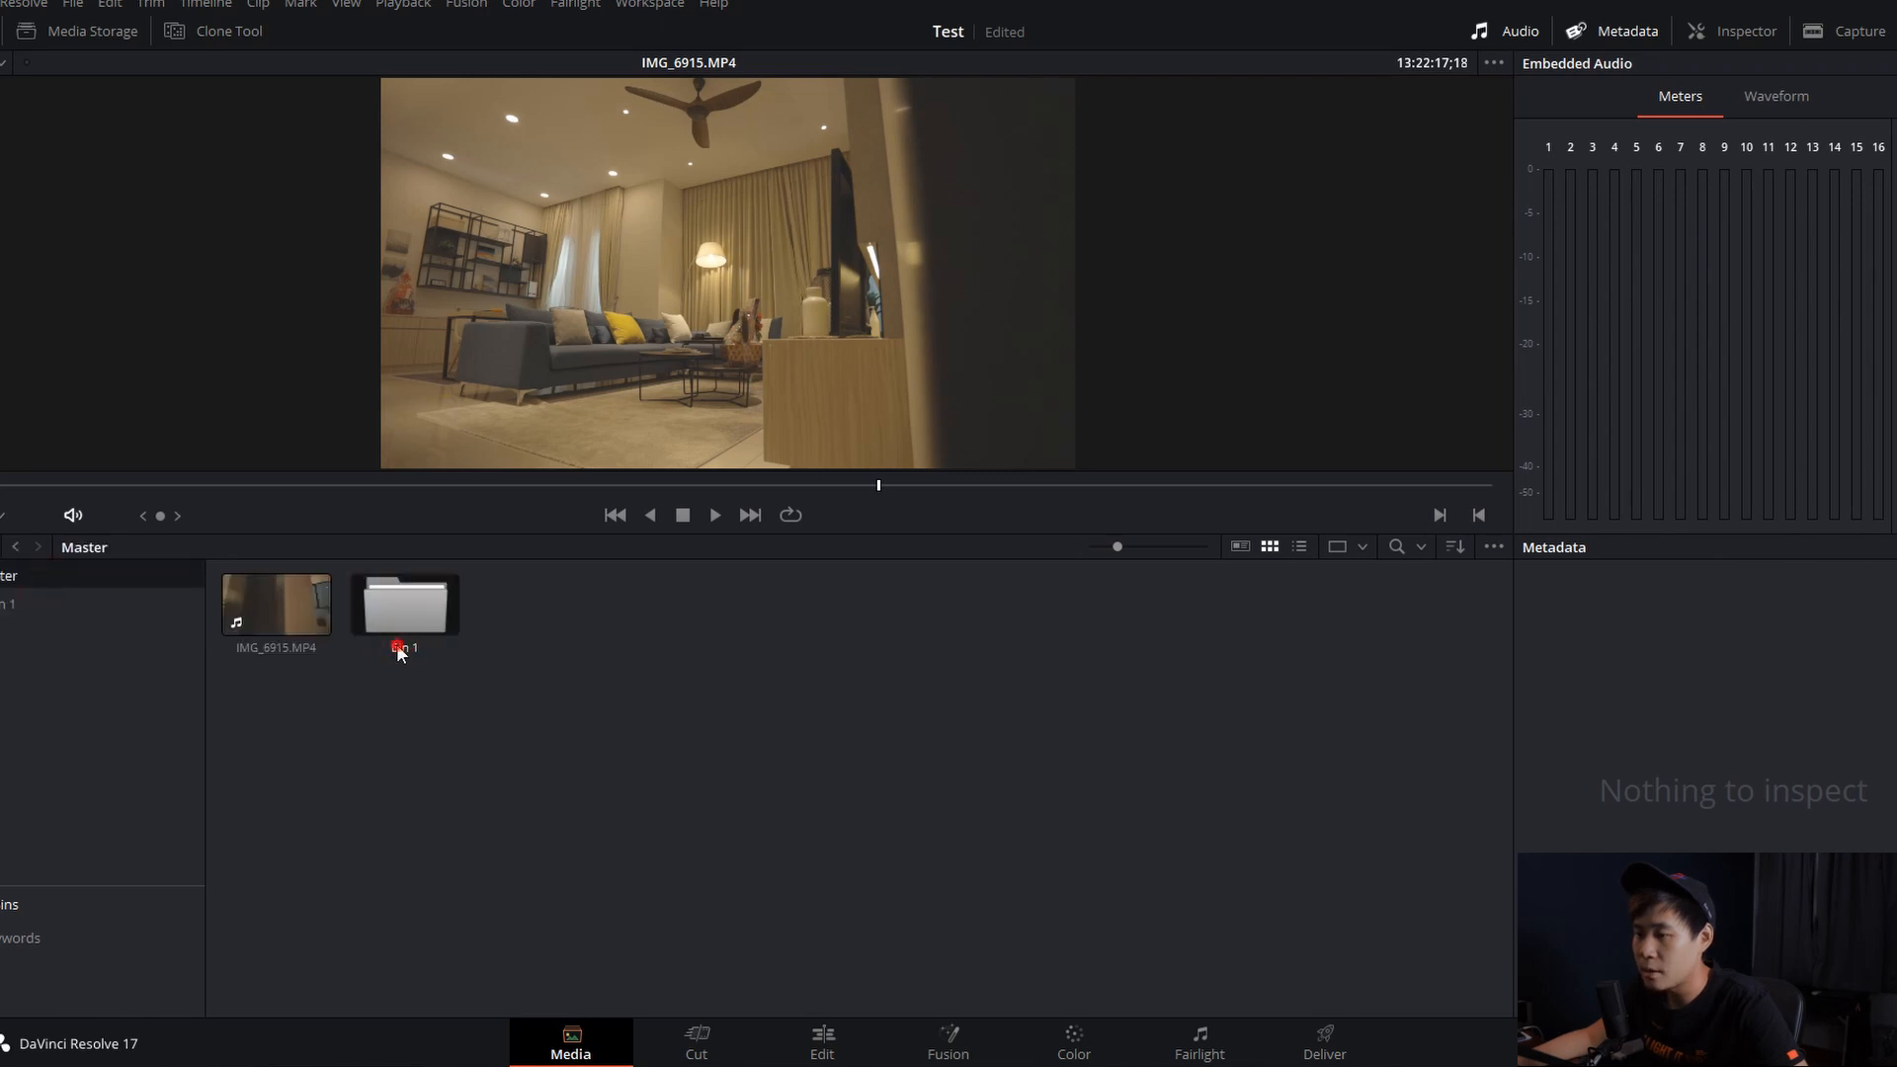
{"action": "type", "text": "CANON"}
{"action": "key", "text": "Return"}
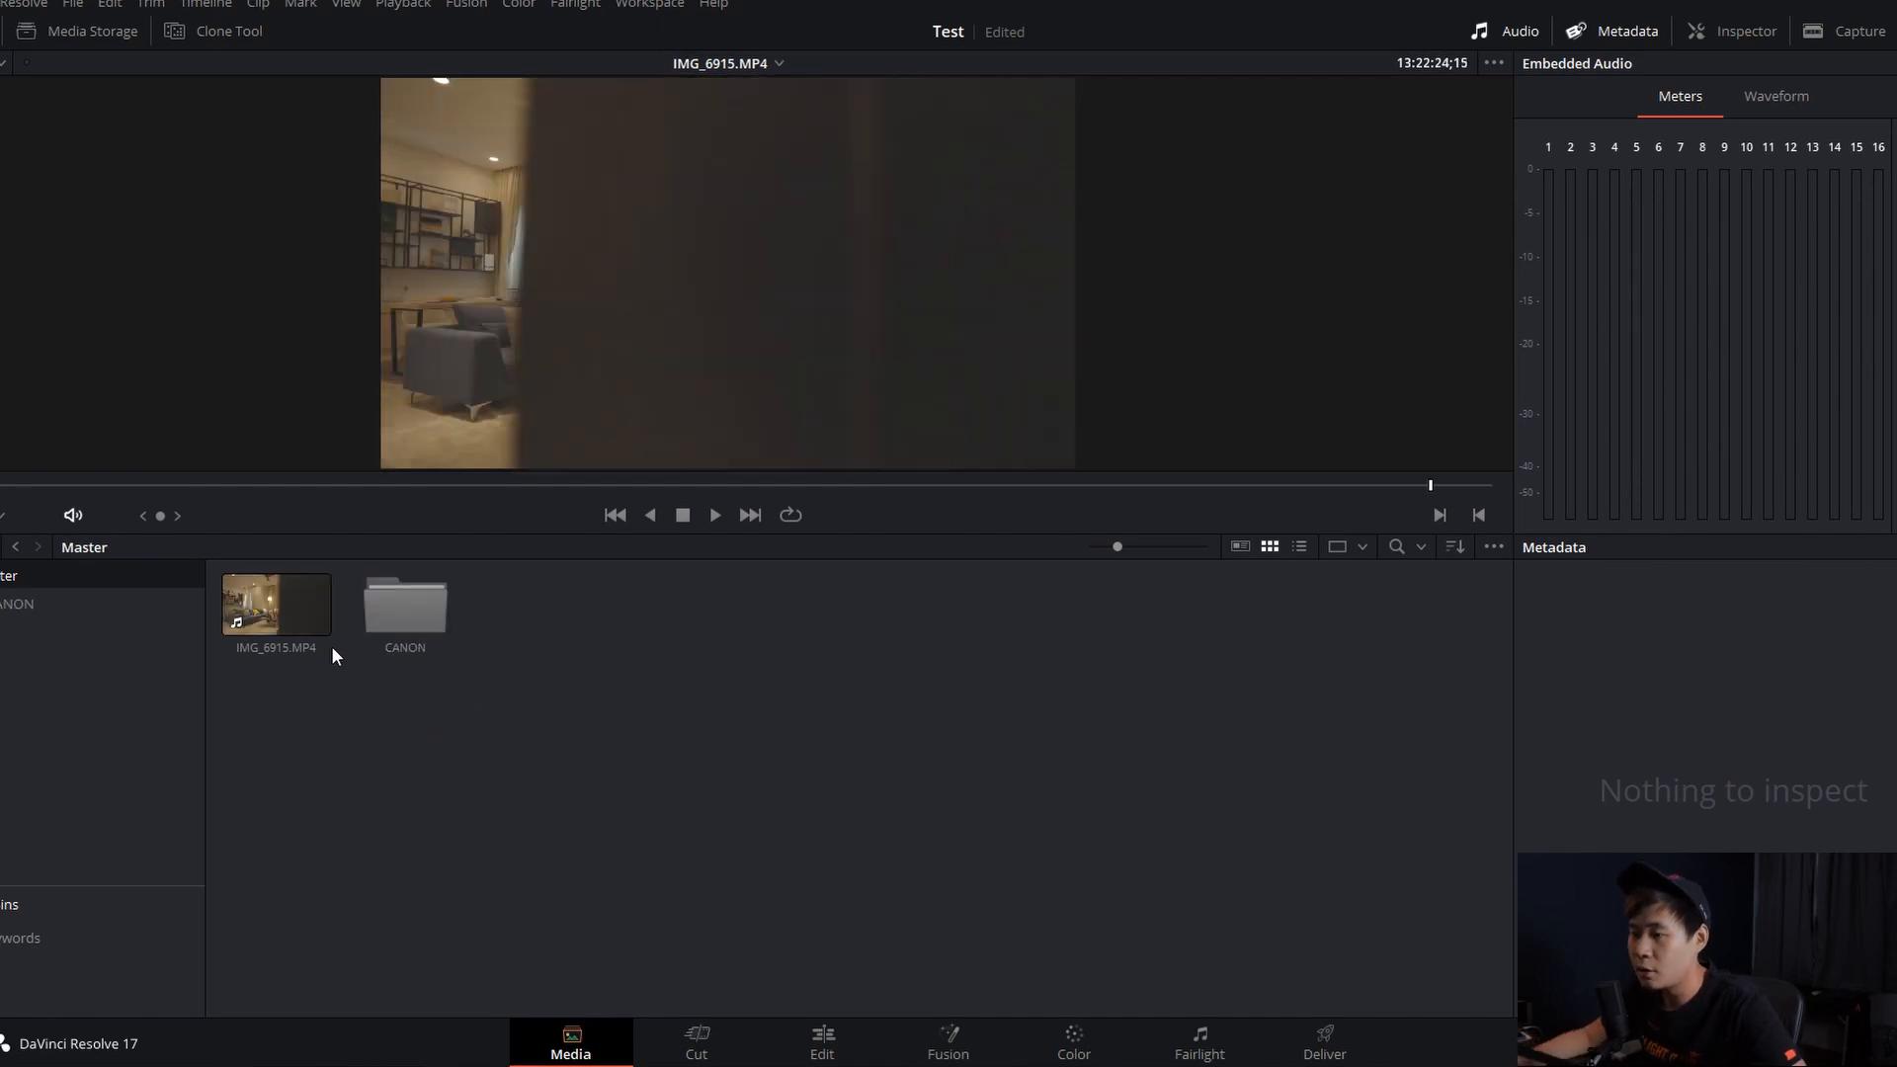
{"action": "left_click", "coordinate": [290, 612]}
{"action": "left_click_drag", "start_coordinate": [265, 602], "coordinate": [410, 611]}
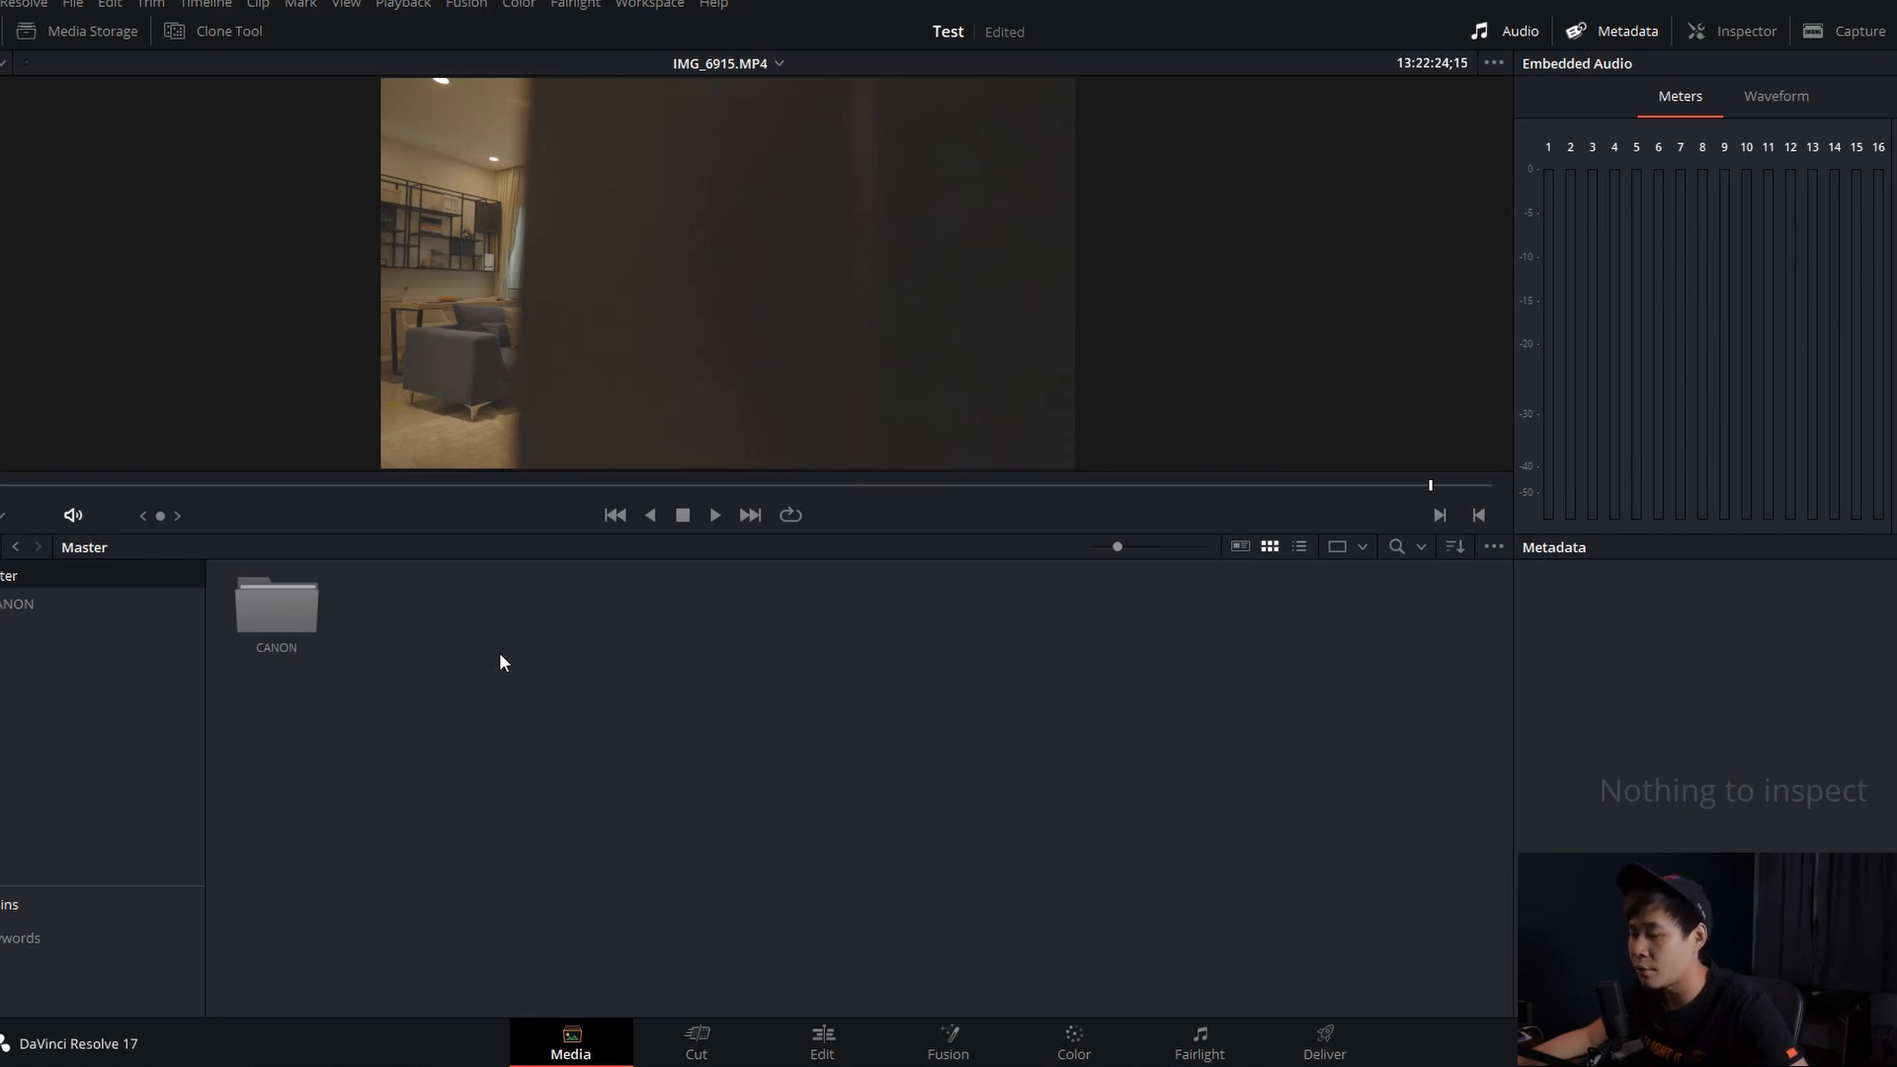
On the Cut page, mark IMG_6915.MP4 with an in point at 13:22:19;12 and an out point at 13:22:21;07.
{"action": "left_click", "coordinate": [710, 1035]}
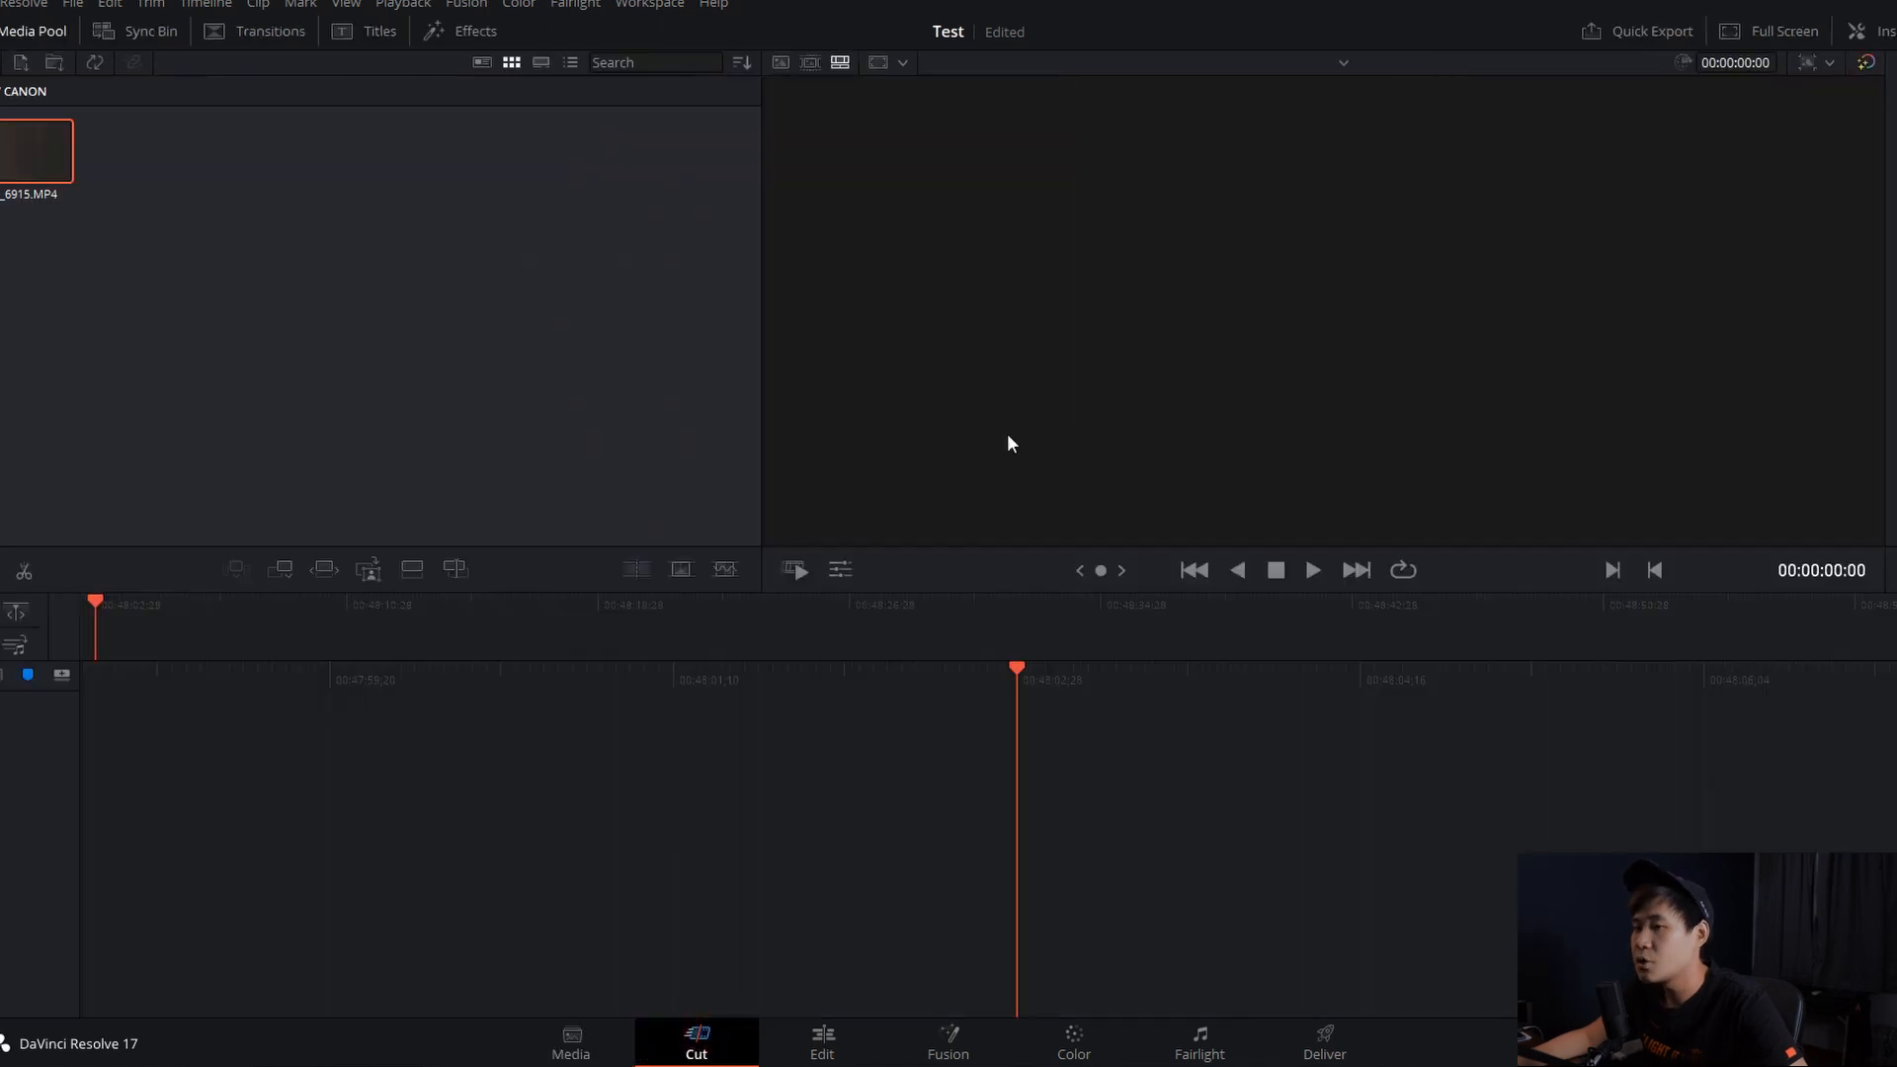
{"action": "left_click", "coordinate": [40, 143]}
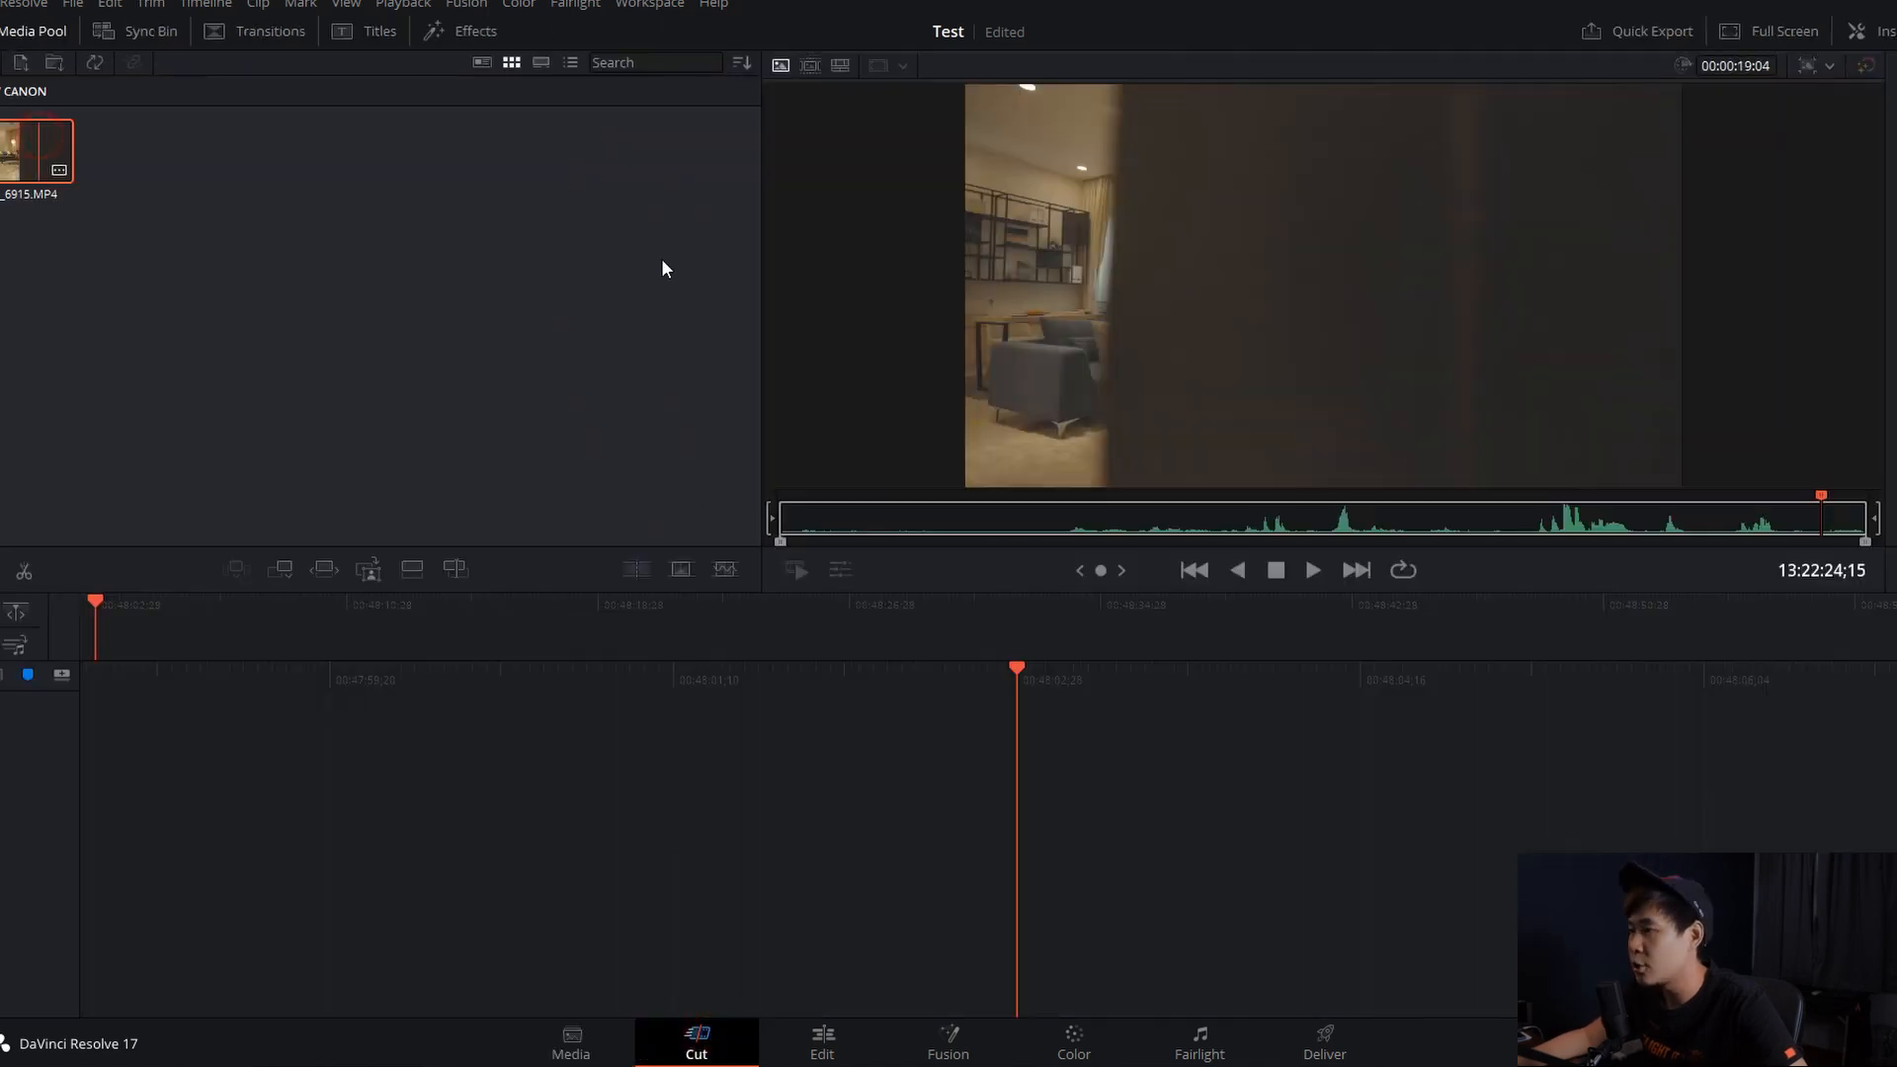
{"action": "left_click", "coordinate": [1537, 517]}
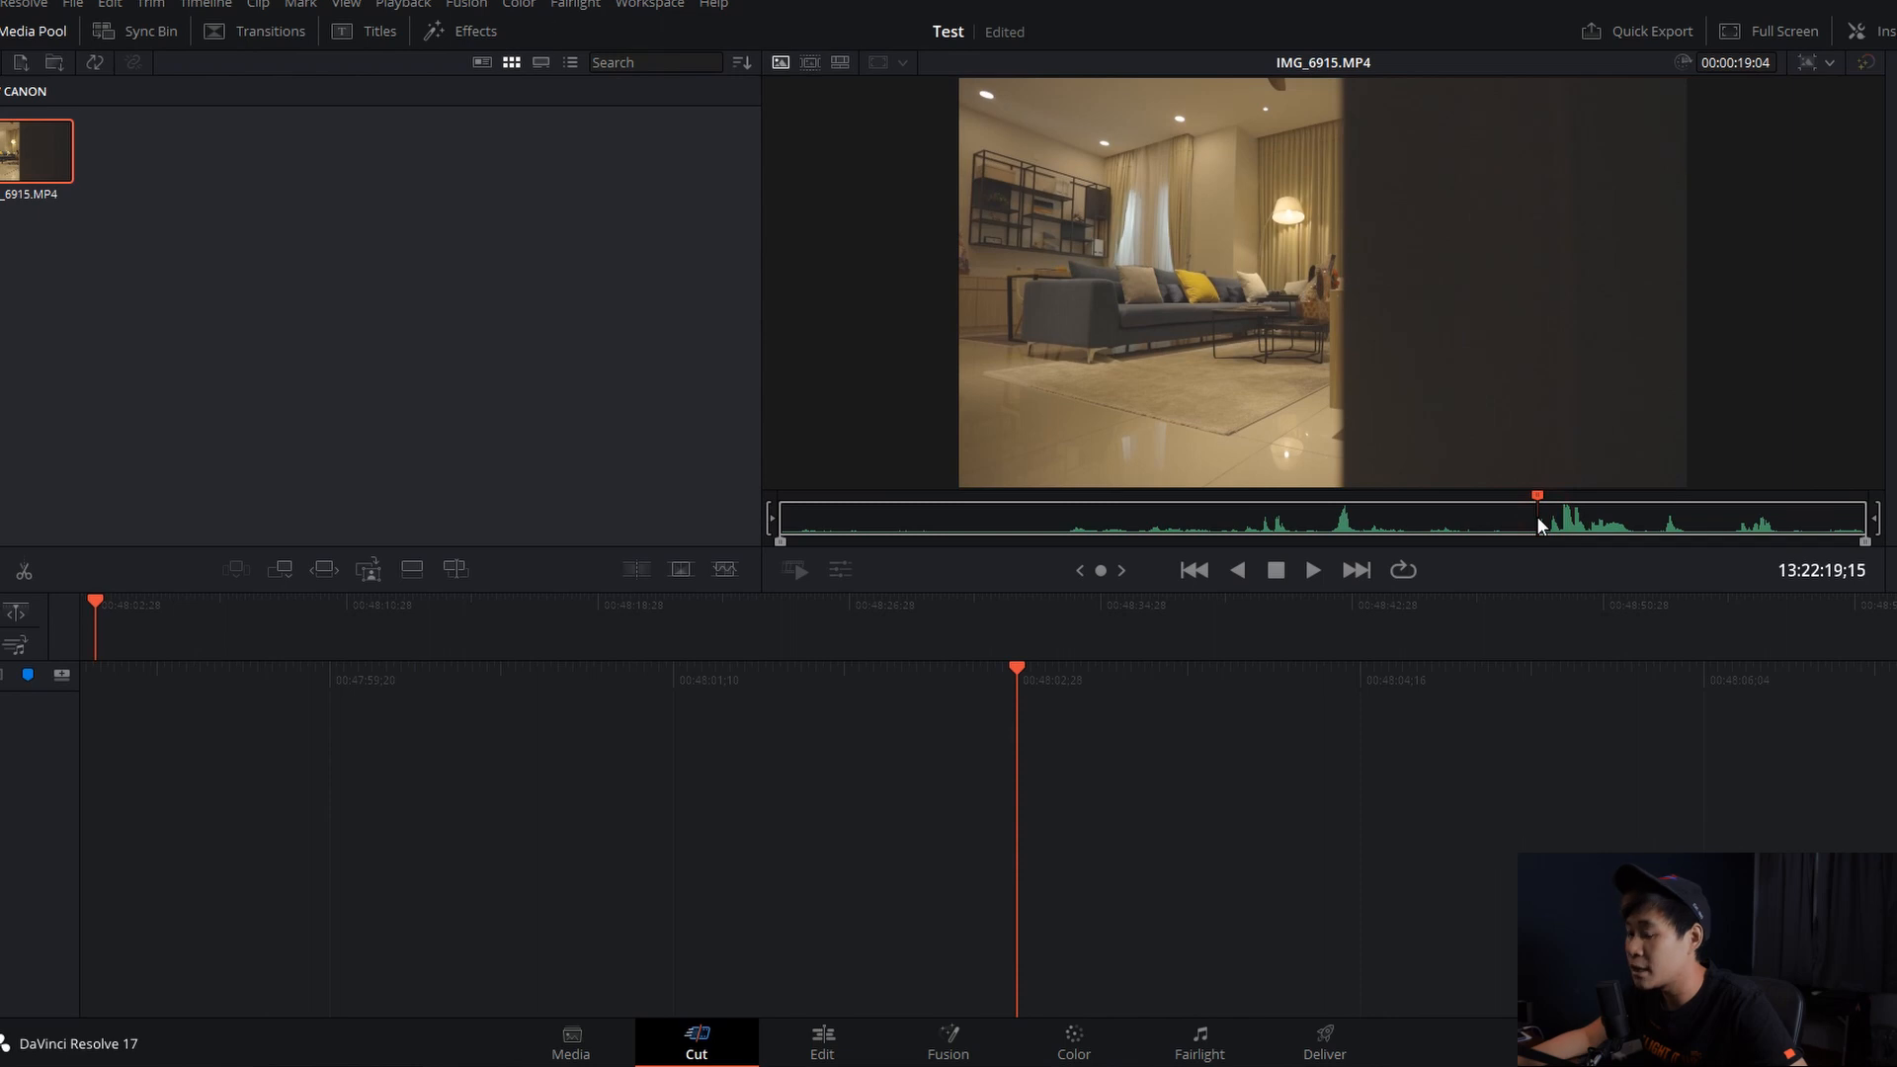
{"action": "mouse_move", "coordinate": [1537, 516]}
{"action": "left_mouse_down"}
{"action": "mouse_move", "coordinate": [1478, 508]}
{"action": "mouse_move", "coordinate": [1567, 518]}
{"action": "mouse_move", "coordinate": [1535, 525]}
{"action": "left_mouse_up"}
{"action": "key", "text": "i"}
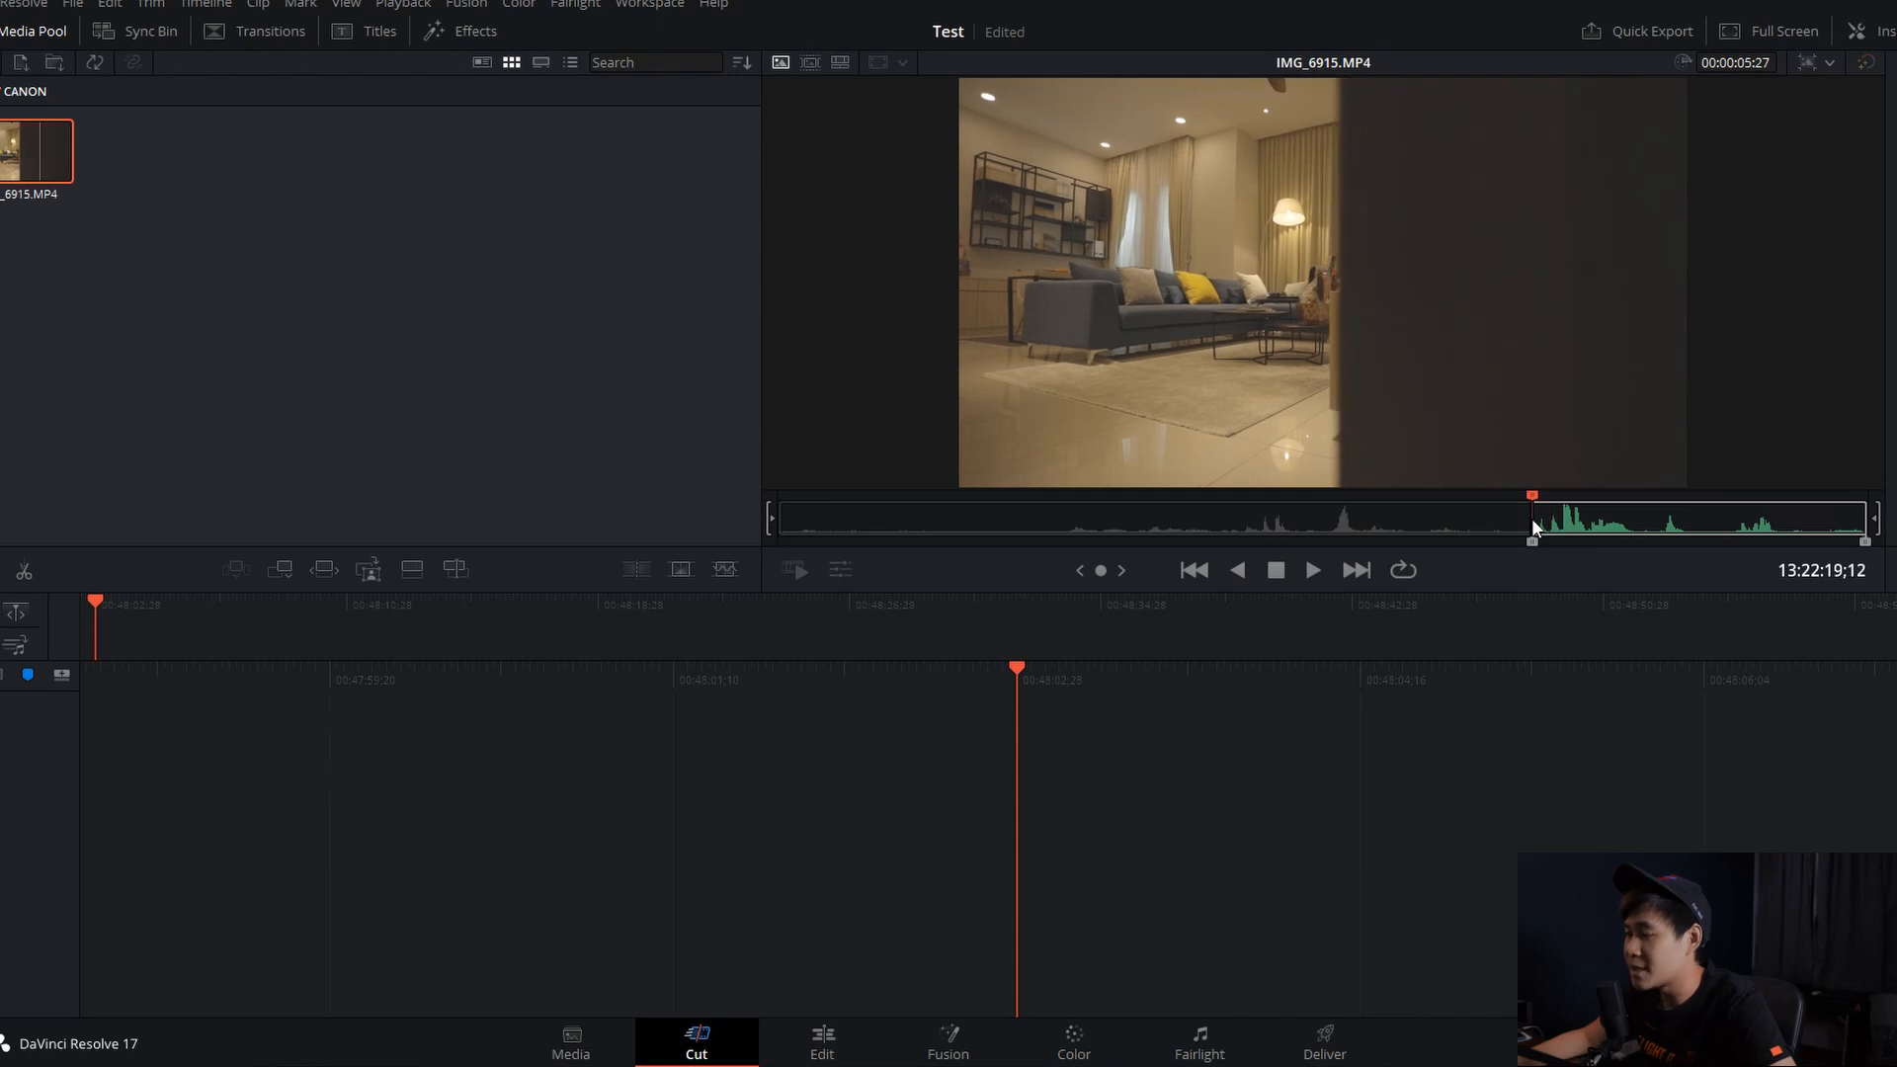
{"action": "left_click_drag", "start_coordinate": [1537, 529], "coordinate": [1637, 523]}
{"action": "key", "text": "o"}
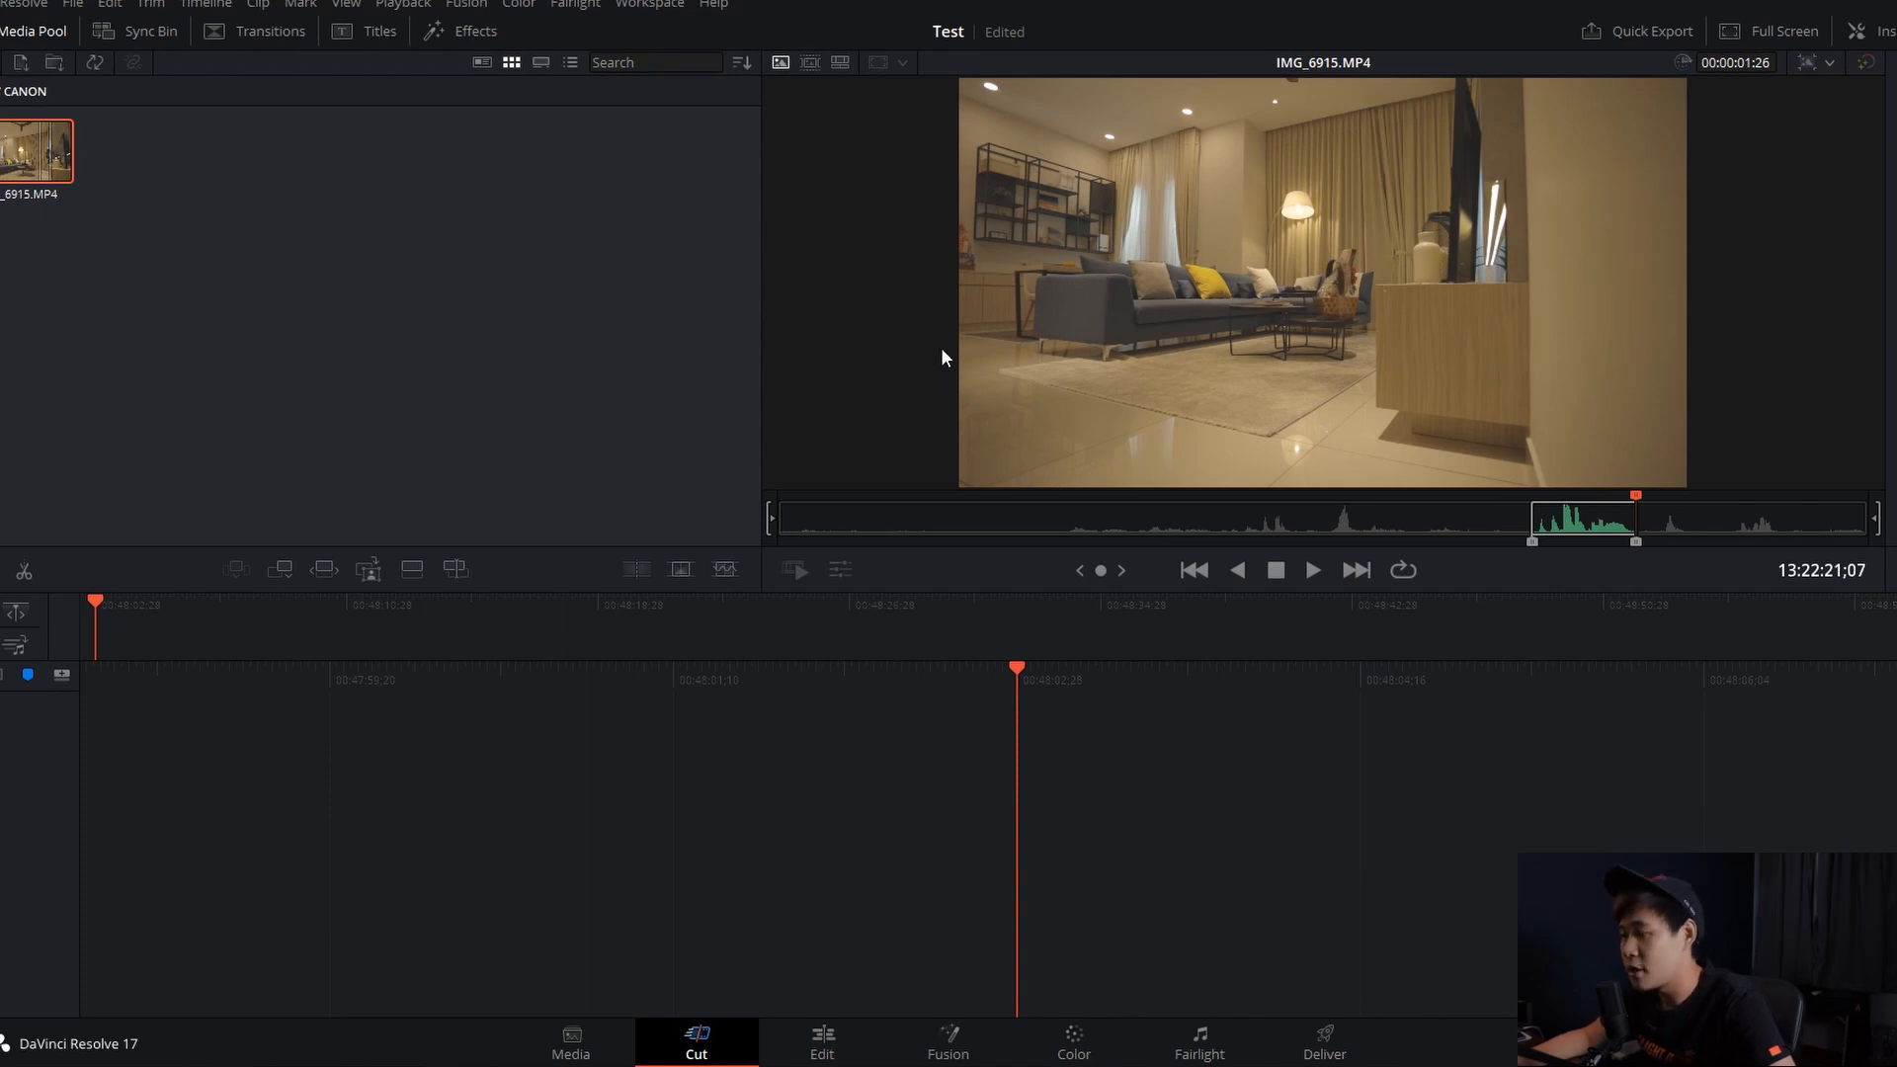
On the Edit page, create an empty timeline named TEST TIMELINE using the project settings.
{"action": "left_click", "coordinate": [812, 1047]}
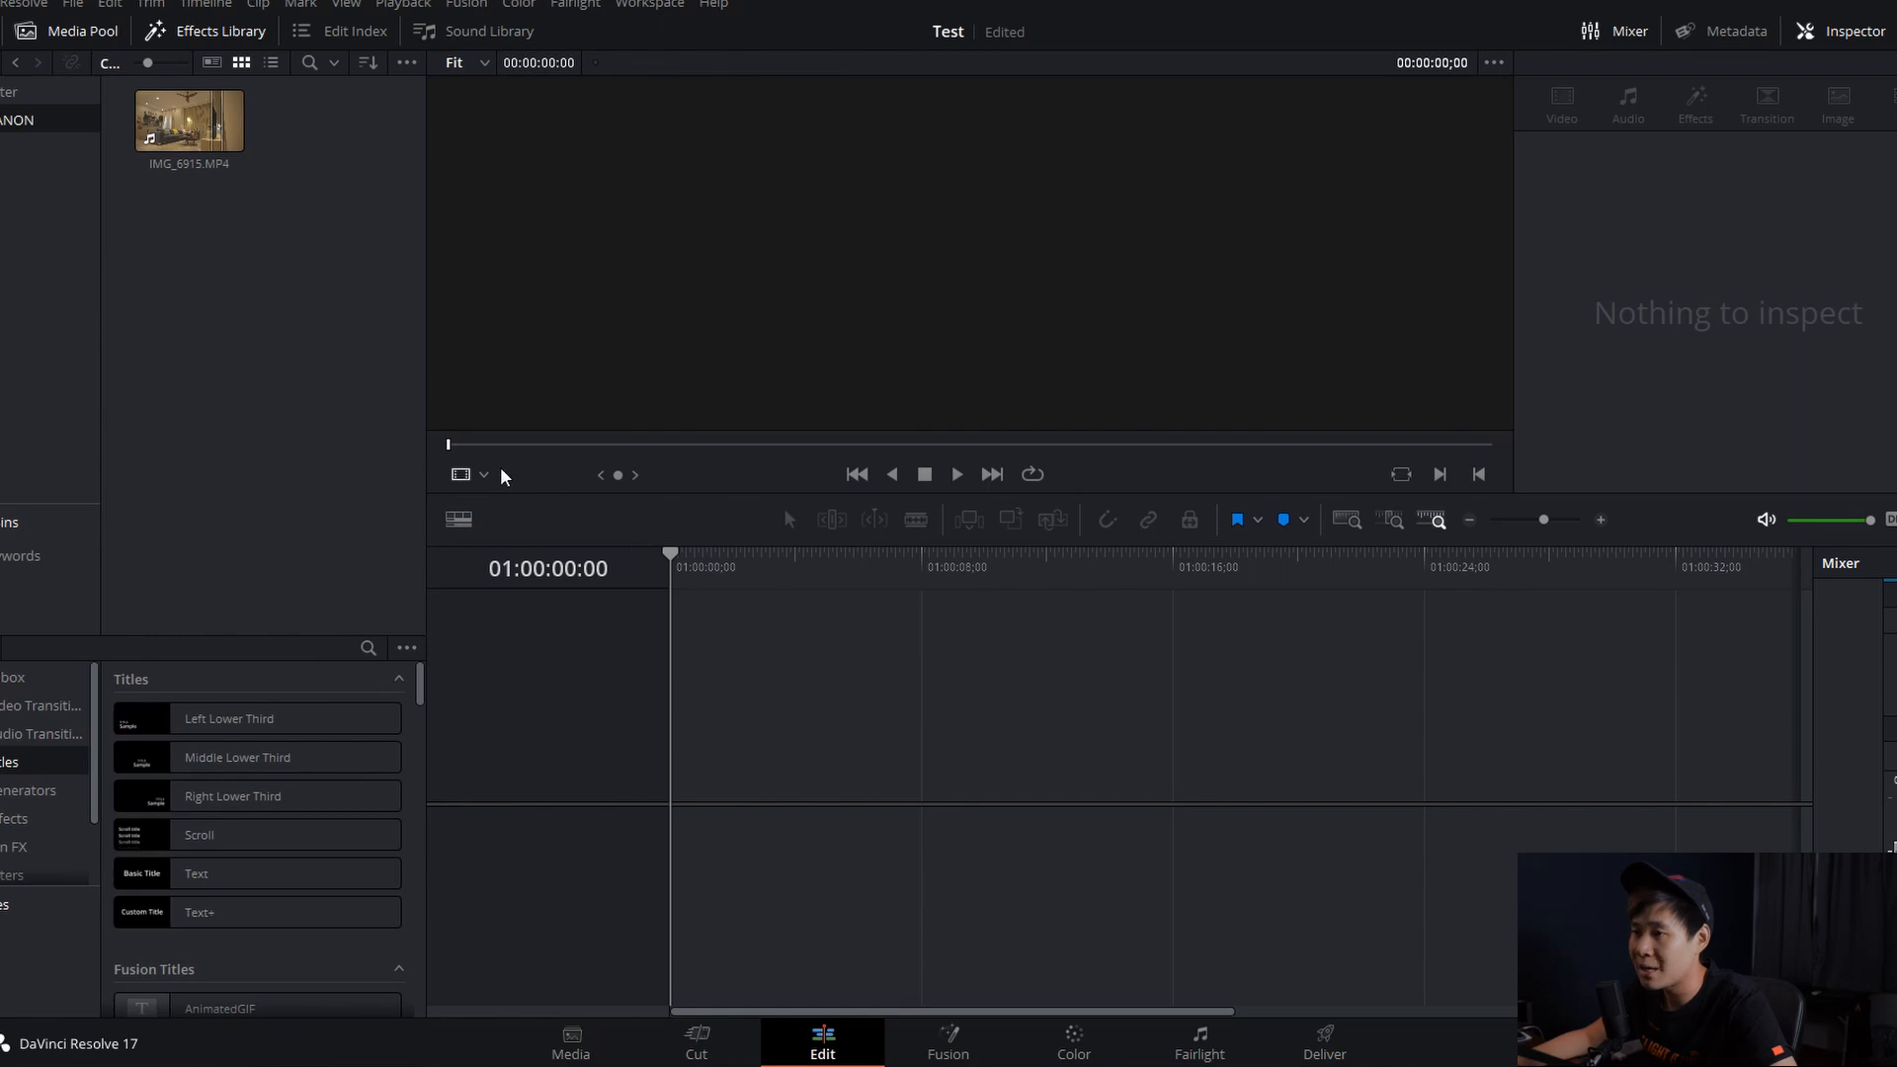
{"action": "right_click", "coordinate": [303, 248]}
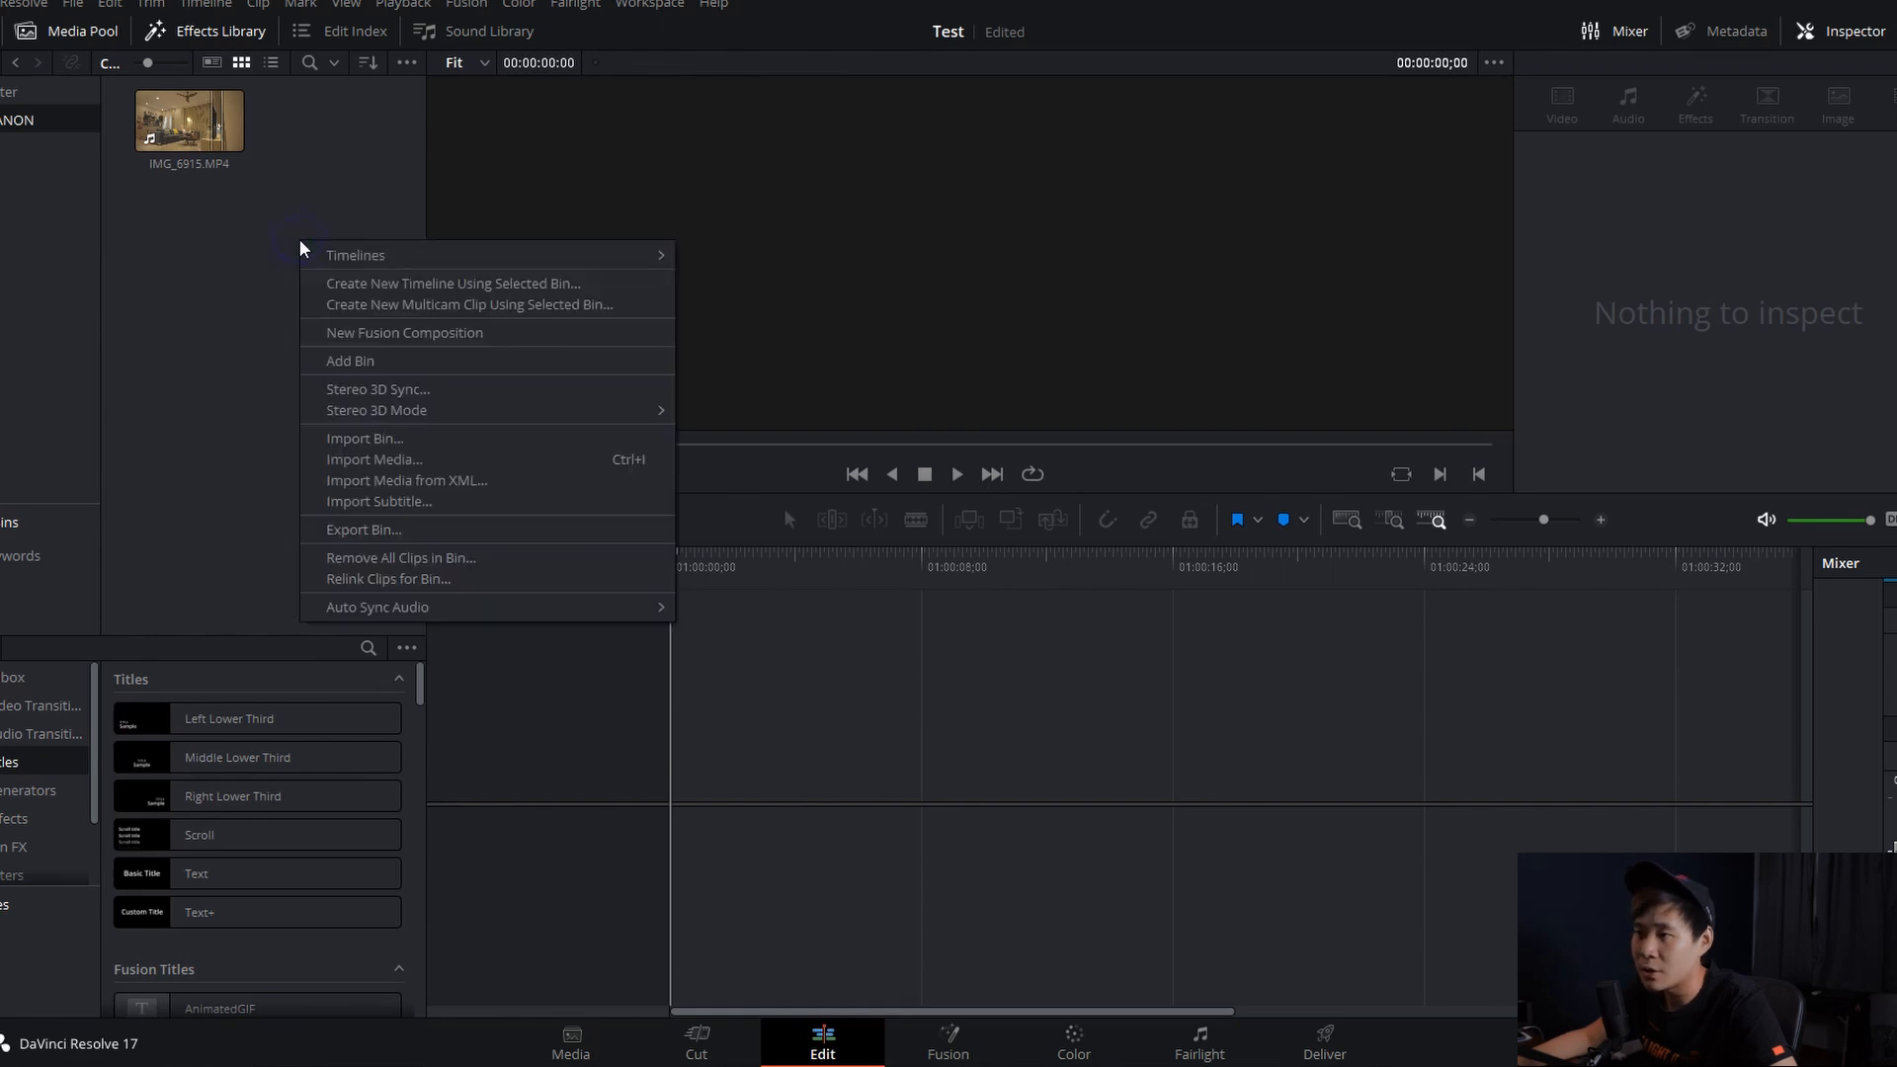
{"action": "mouse_move", "coordinate": [373, 258]}
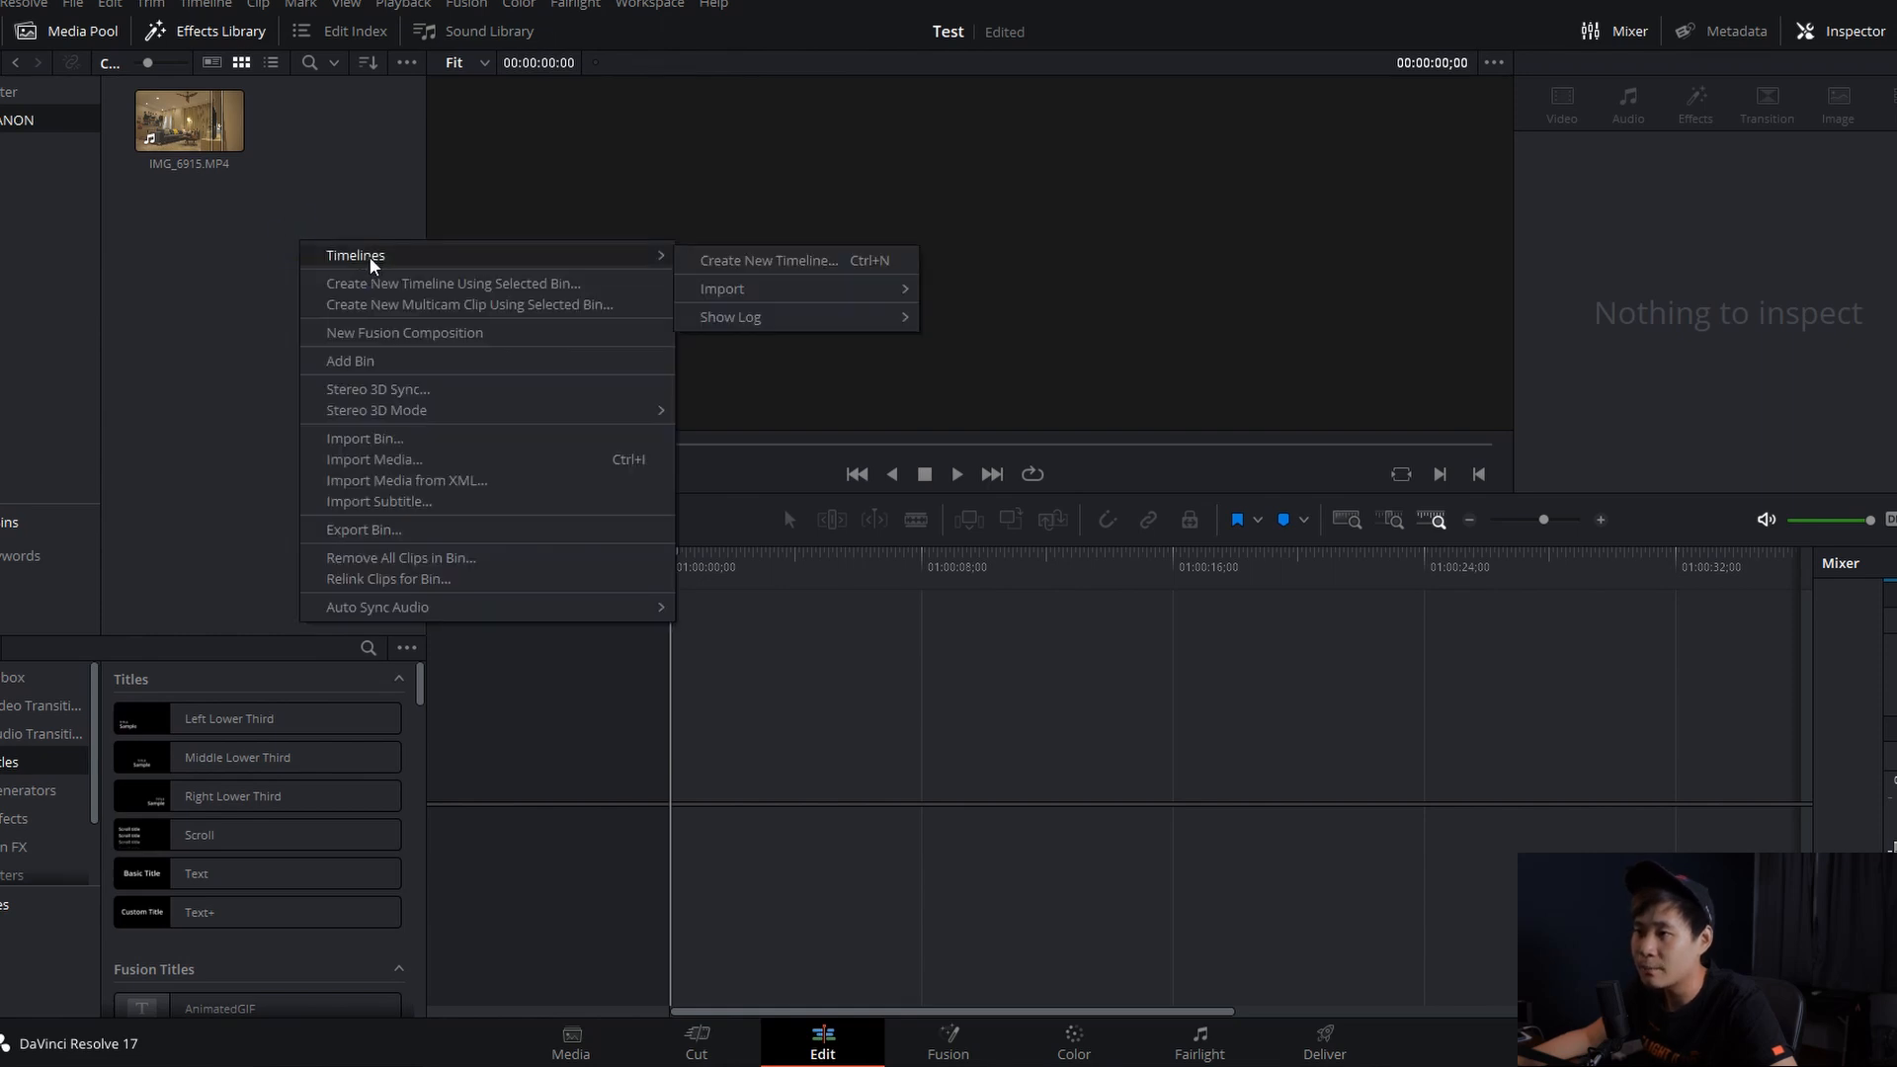
{"action": "left_click", "coordinate": [753, 266]}
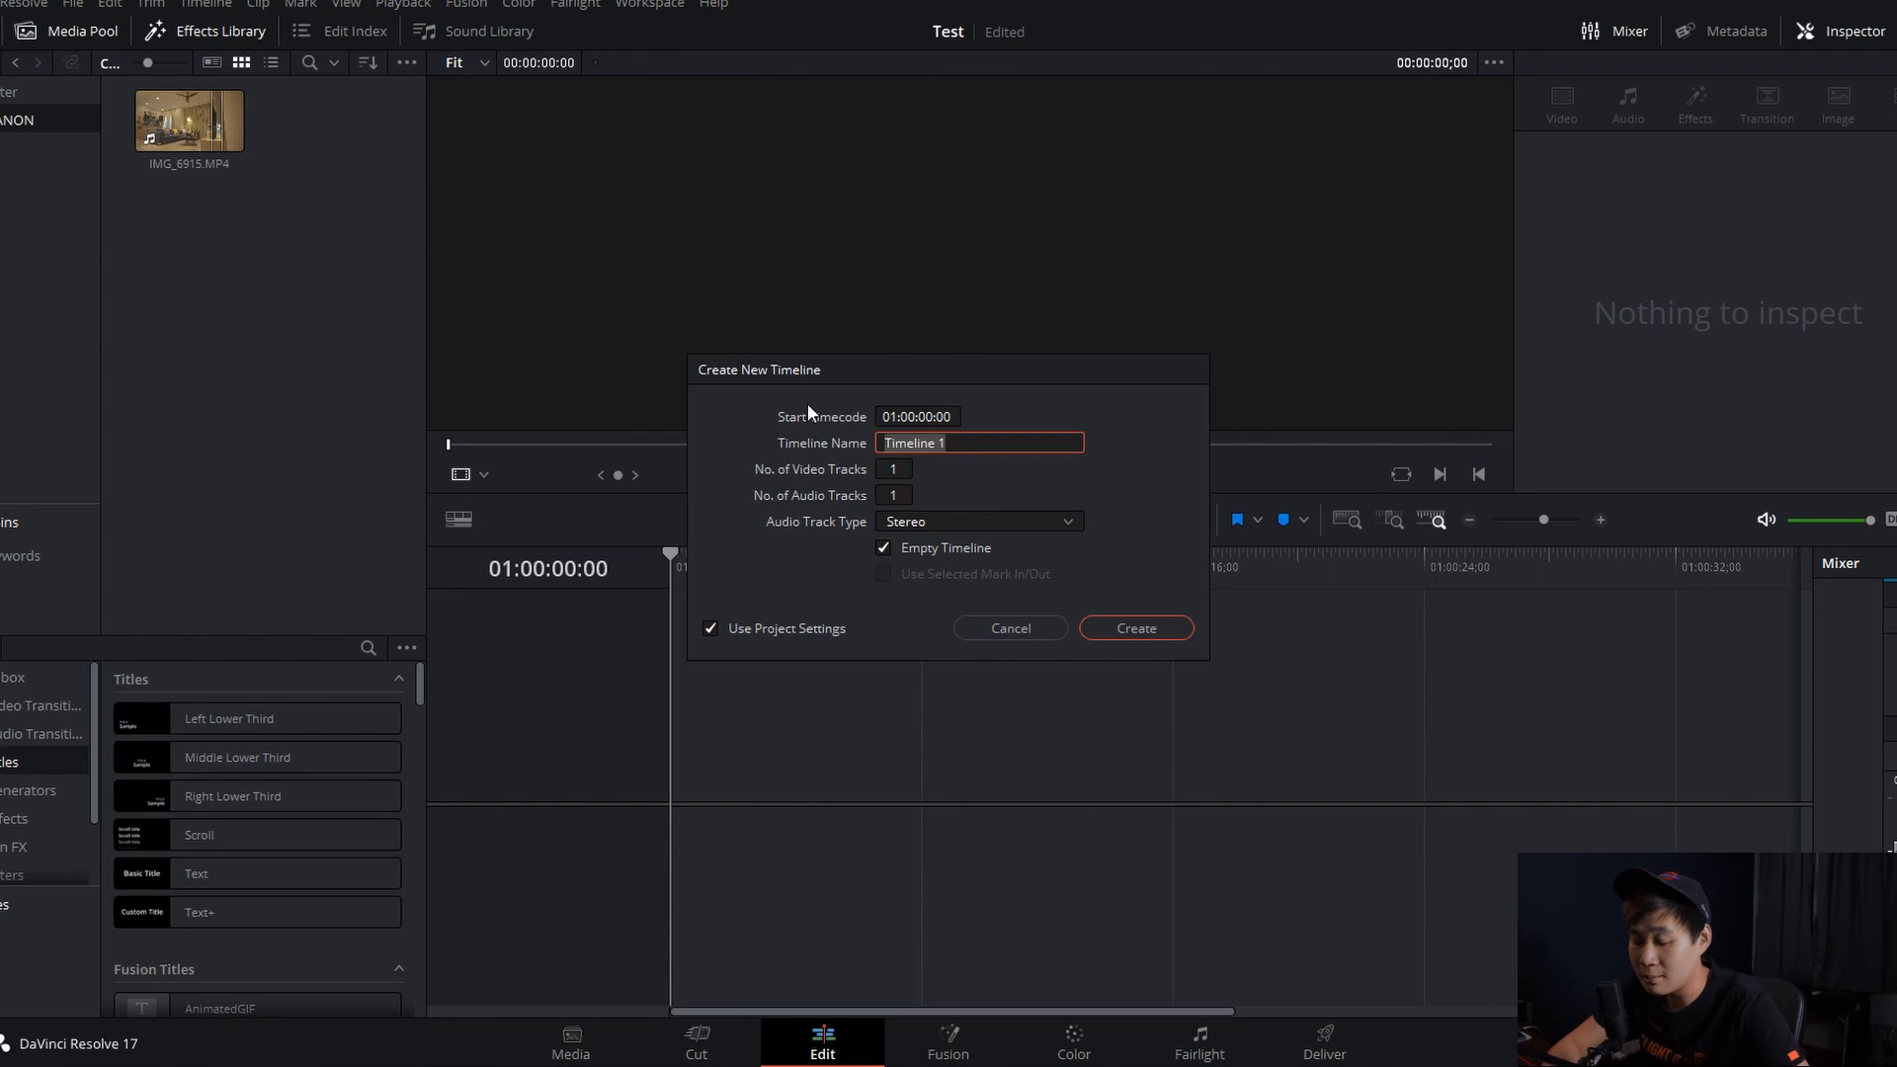
{"action": "type", "text": "TES"}
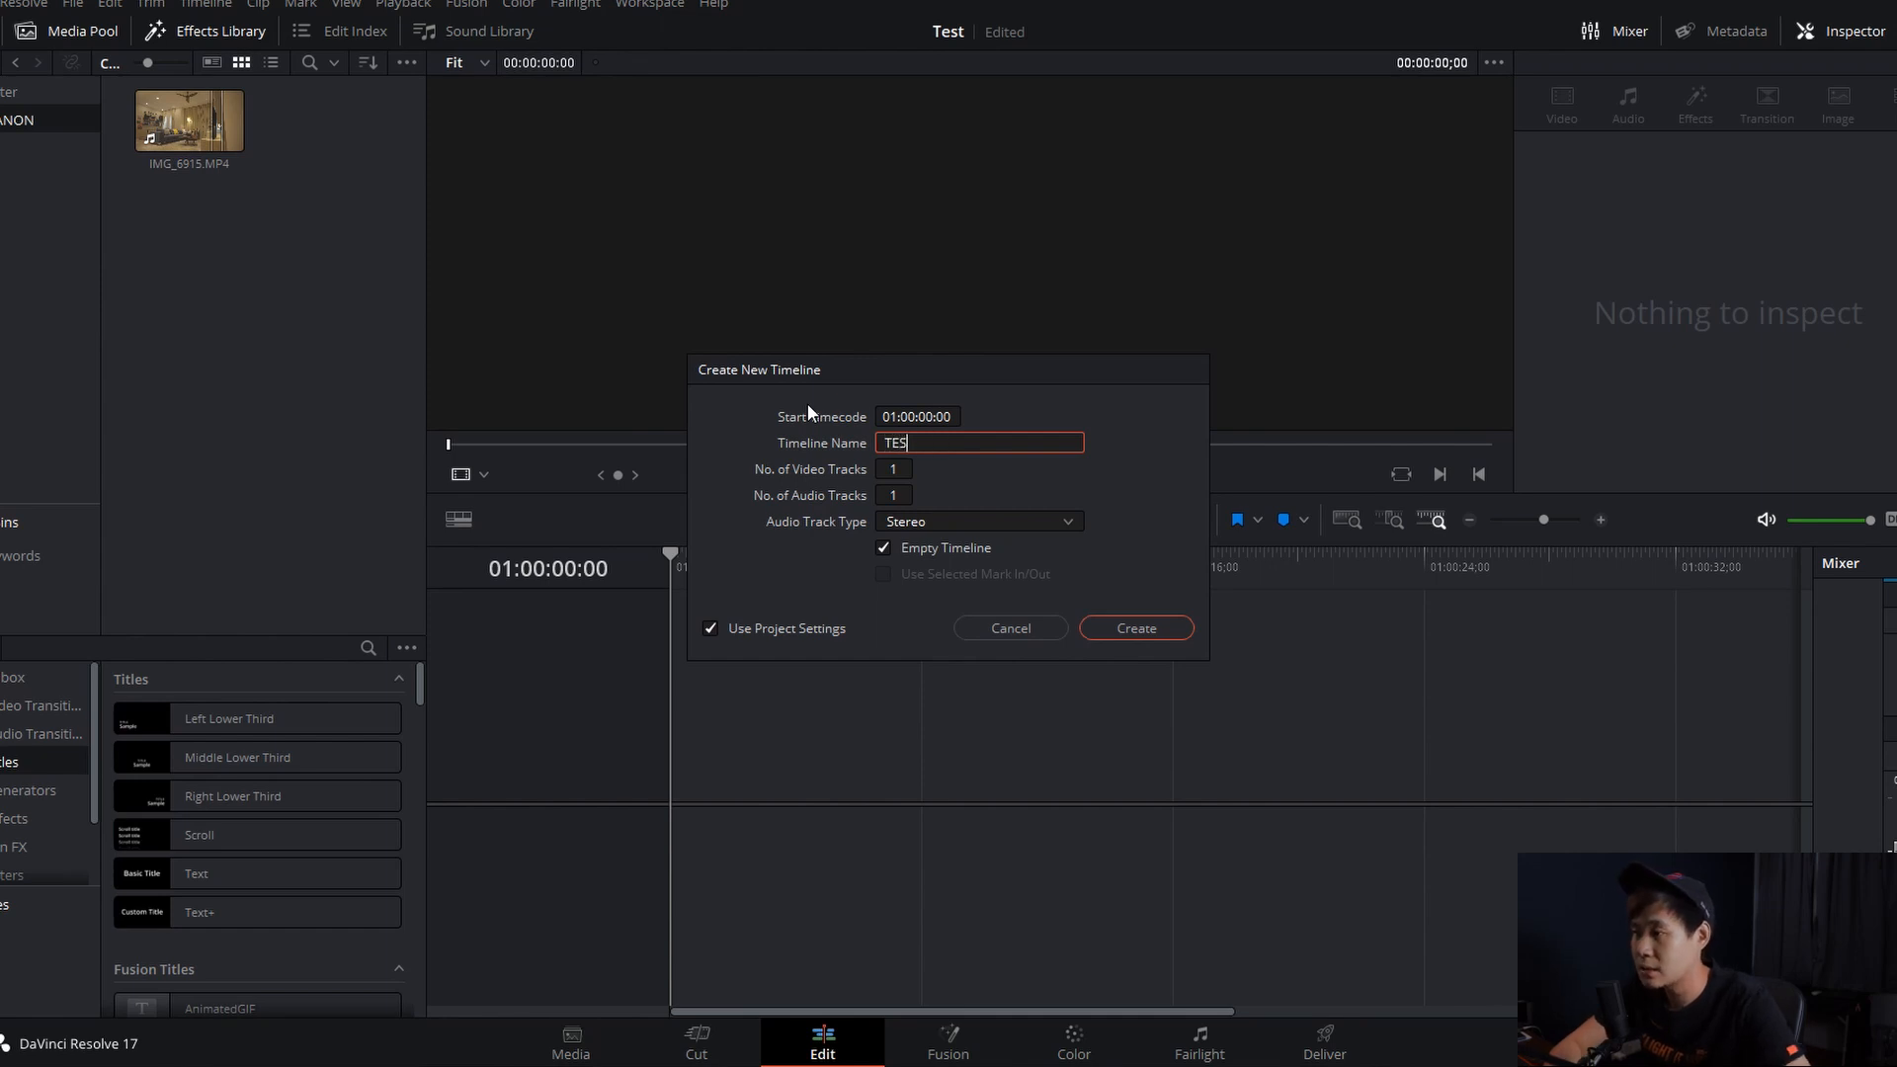
{"action": "type", "text": "T TIMELINE"}
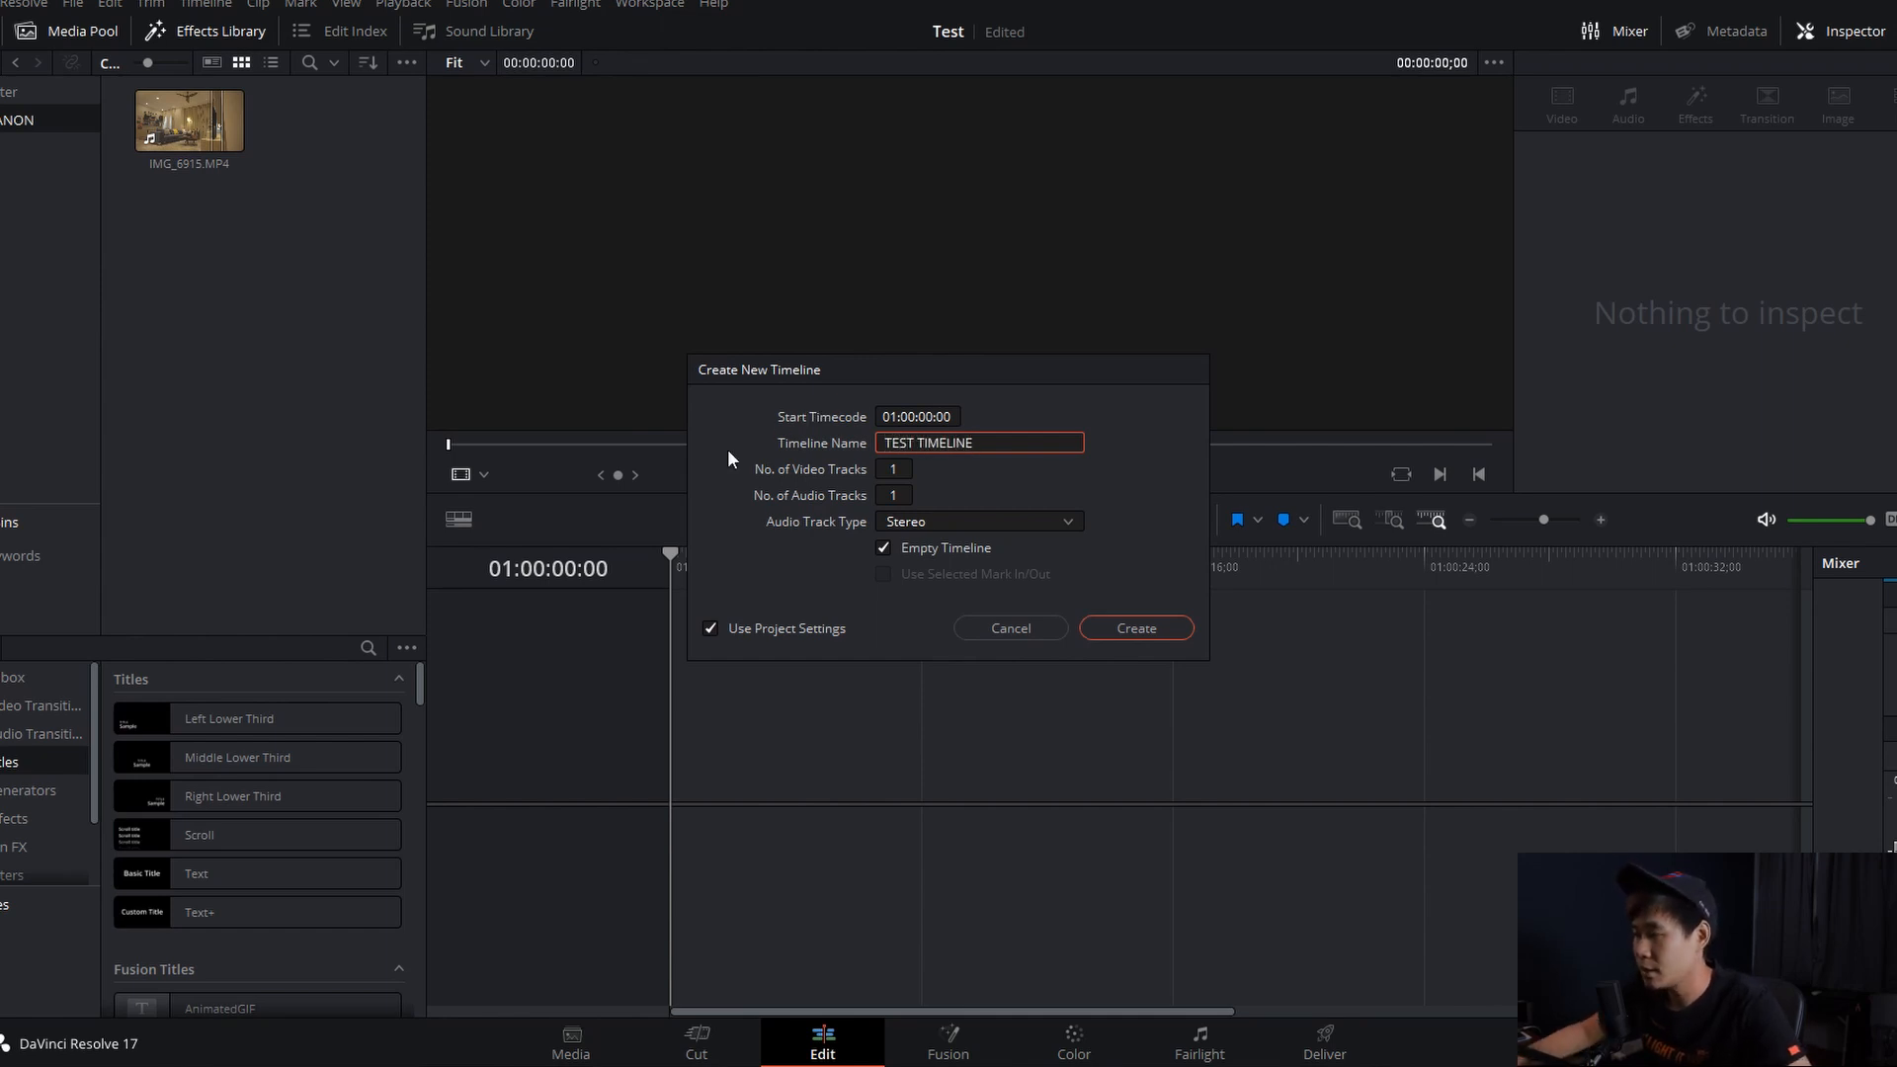
{"action": "left_click", "coordinate": [1149, 623]}
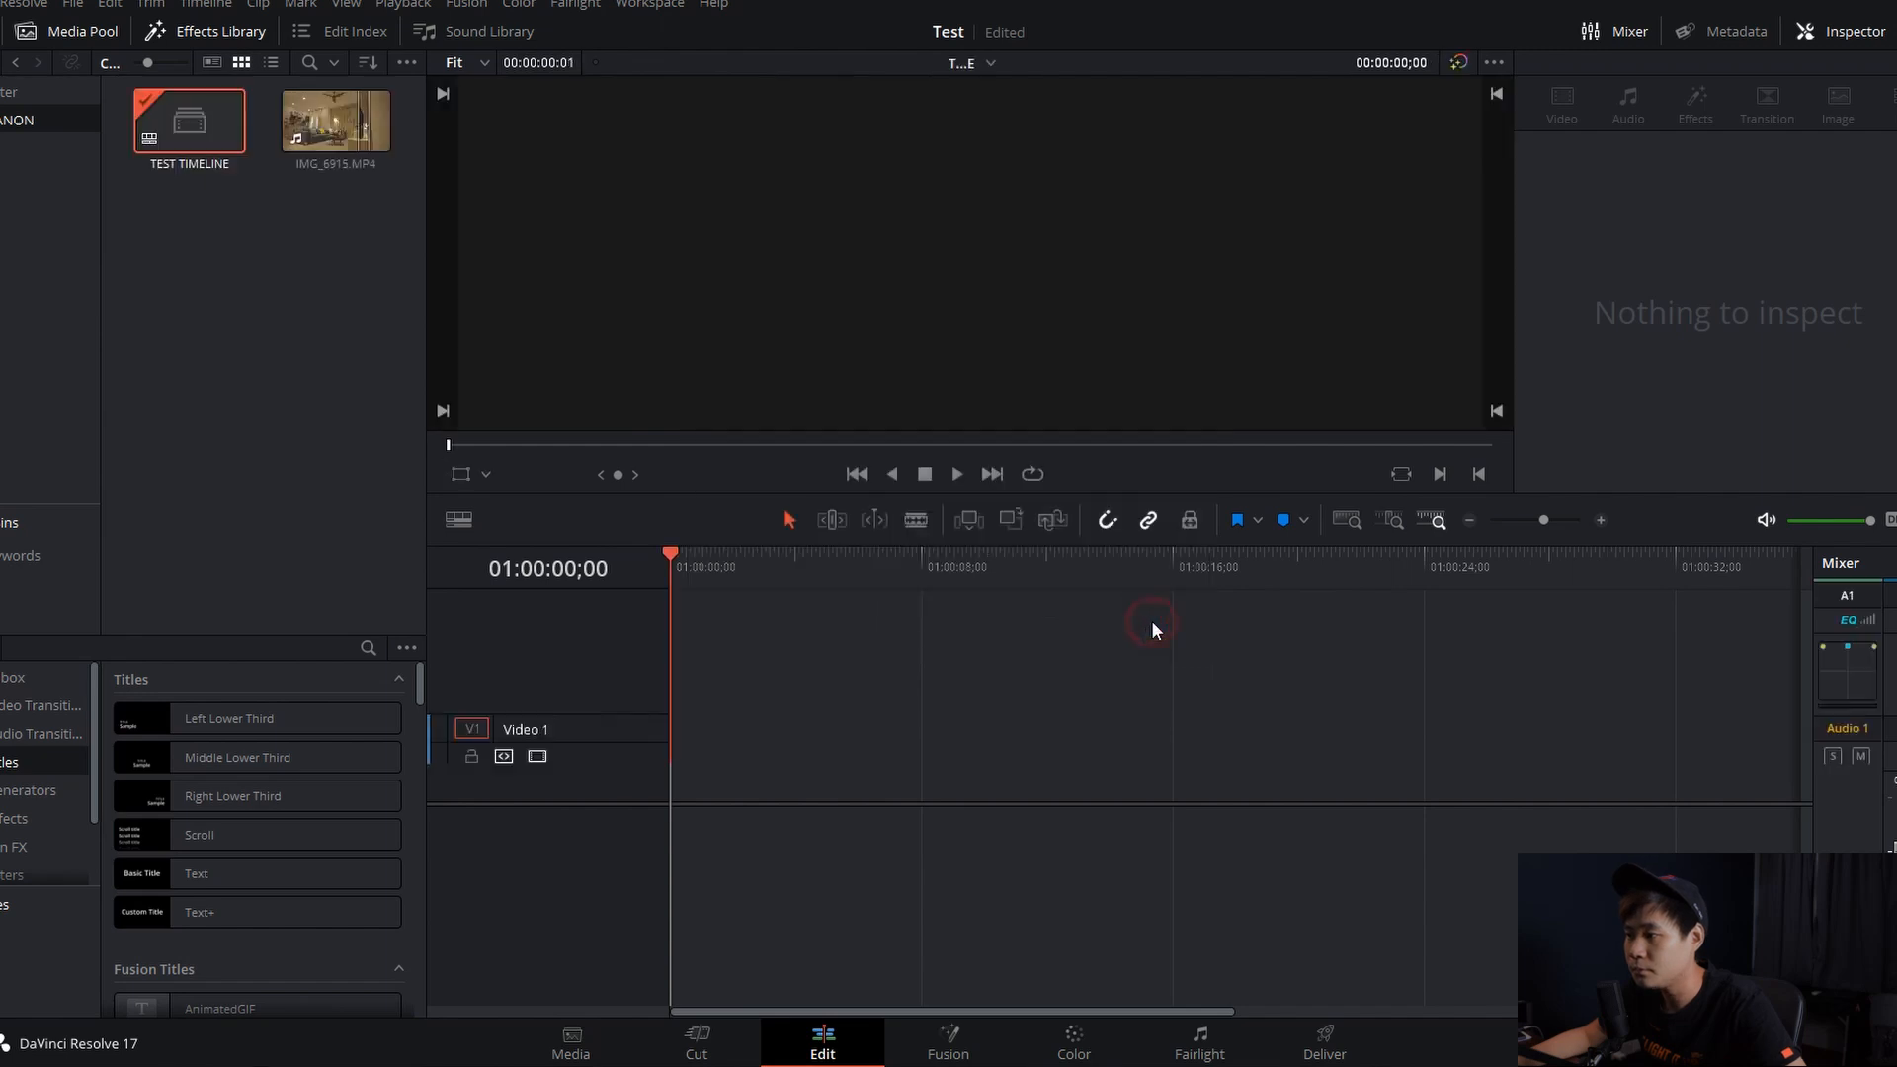
Place the marked part of IMG_6915.MP4 at the start of the Video 1 track and scrub through it.
{"action": "left_click_drag", "start_coordinate": [336, 120], "coordinate": [644, 781]}
{"action": "left_click_drag", "start_coordinate": [336, 121], "coordinate": [676, 781]}
{"action": "left_click", "coordinate": [865, 749]}
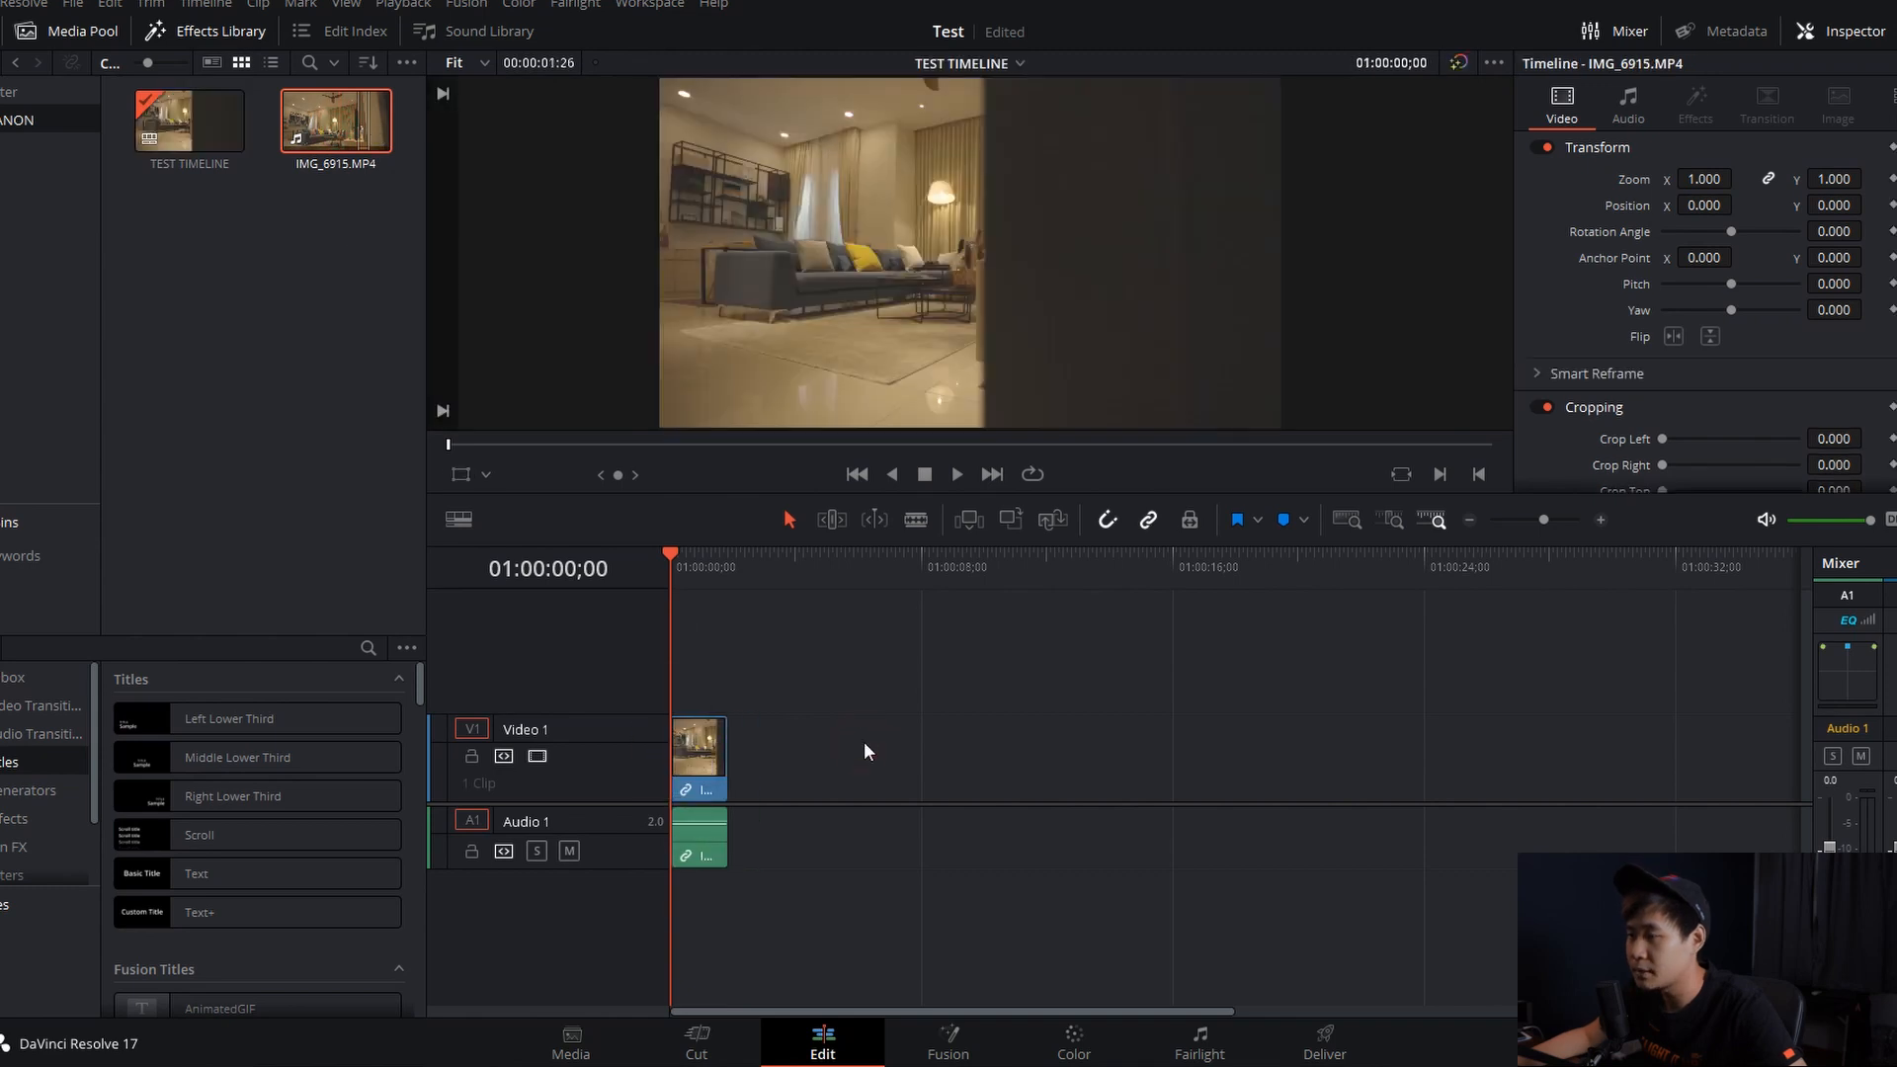
{"action": "left_click_drag", "start_coordinate": [719, 559], "coordinate": [669, 565]}
Try a zoom of 0.940, an X position of -18 and a rotation of -35.730 on the timeline clip, and reset the transform.
{"action": "left_click", "coordinate": [708, 748]}
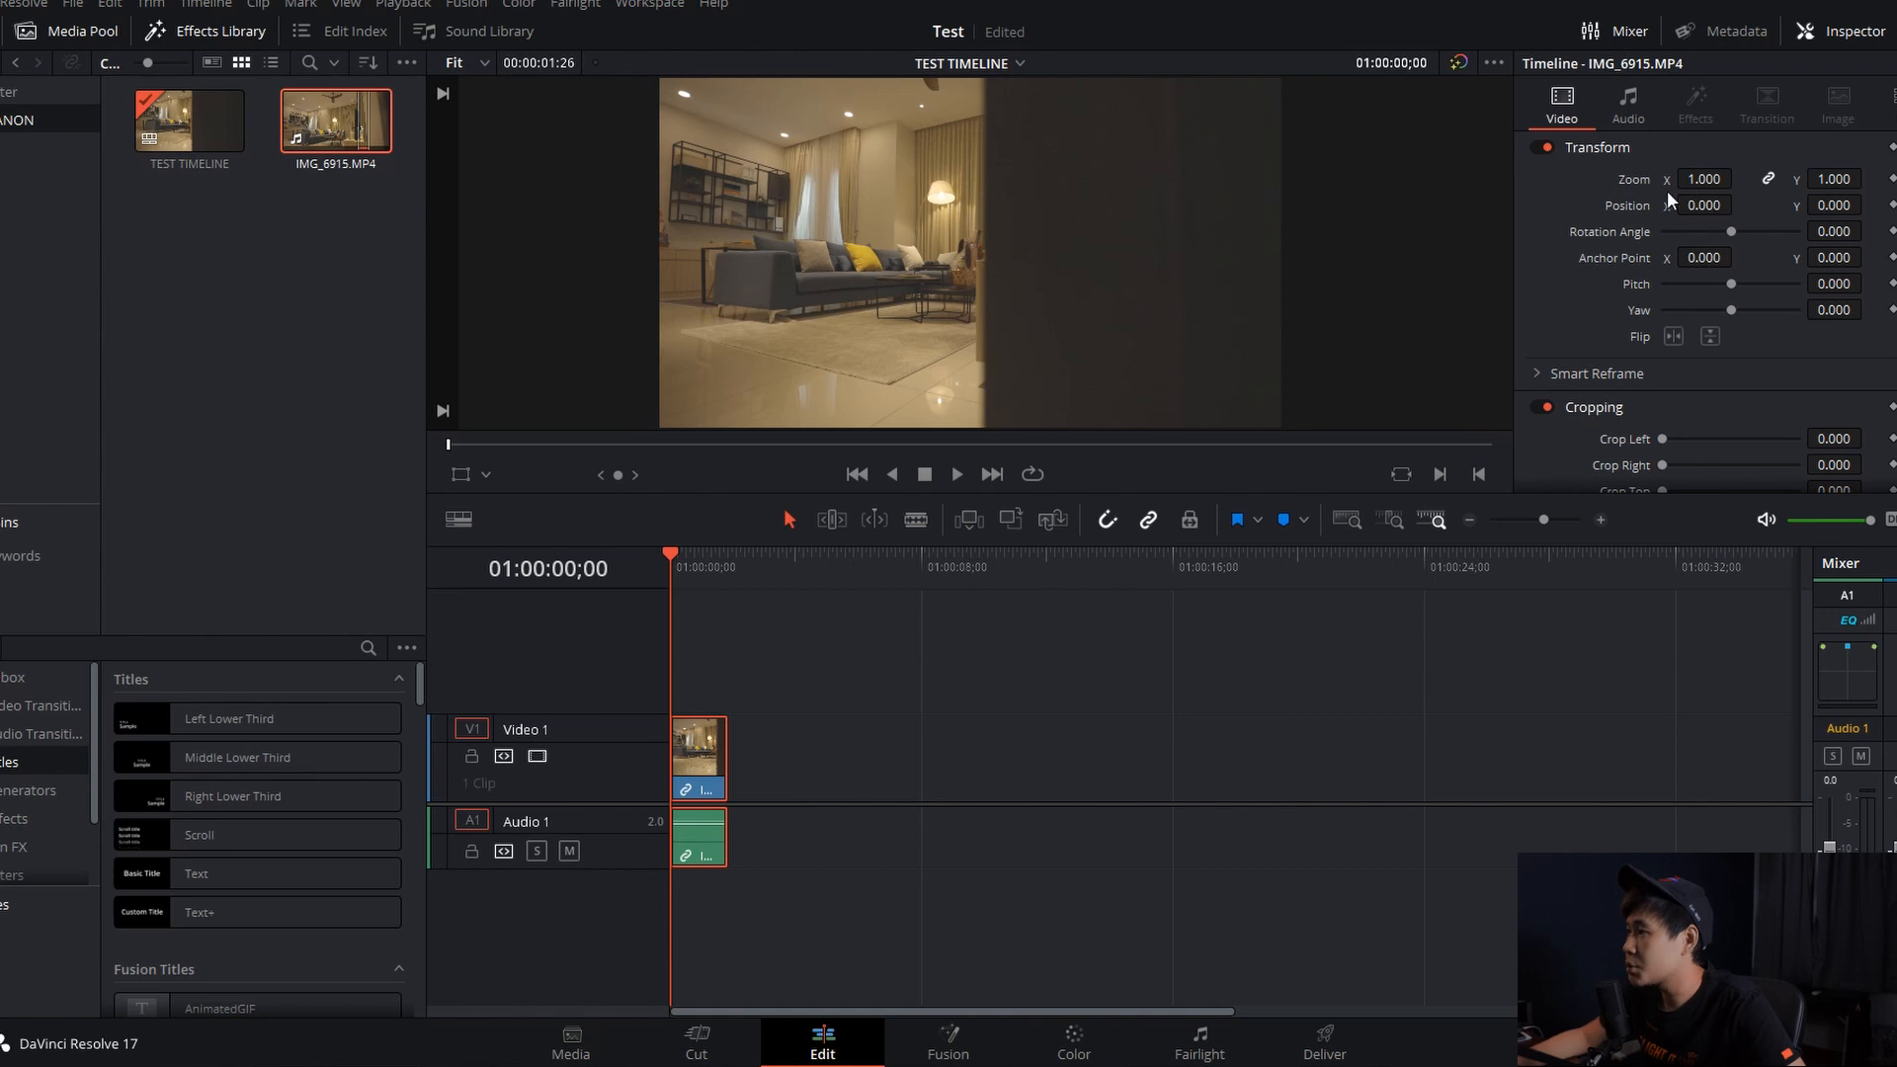
{"action": "left_click", "coordinate": [1703, 179]}
{"action": "type", "text": "1.2"}
{"action": "key", "text": "Return"}
{"action": "left_click_drag", "start_coordinate": [1703, 179], "coordinate": [1723, 230]}
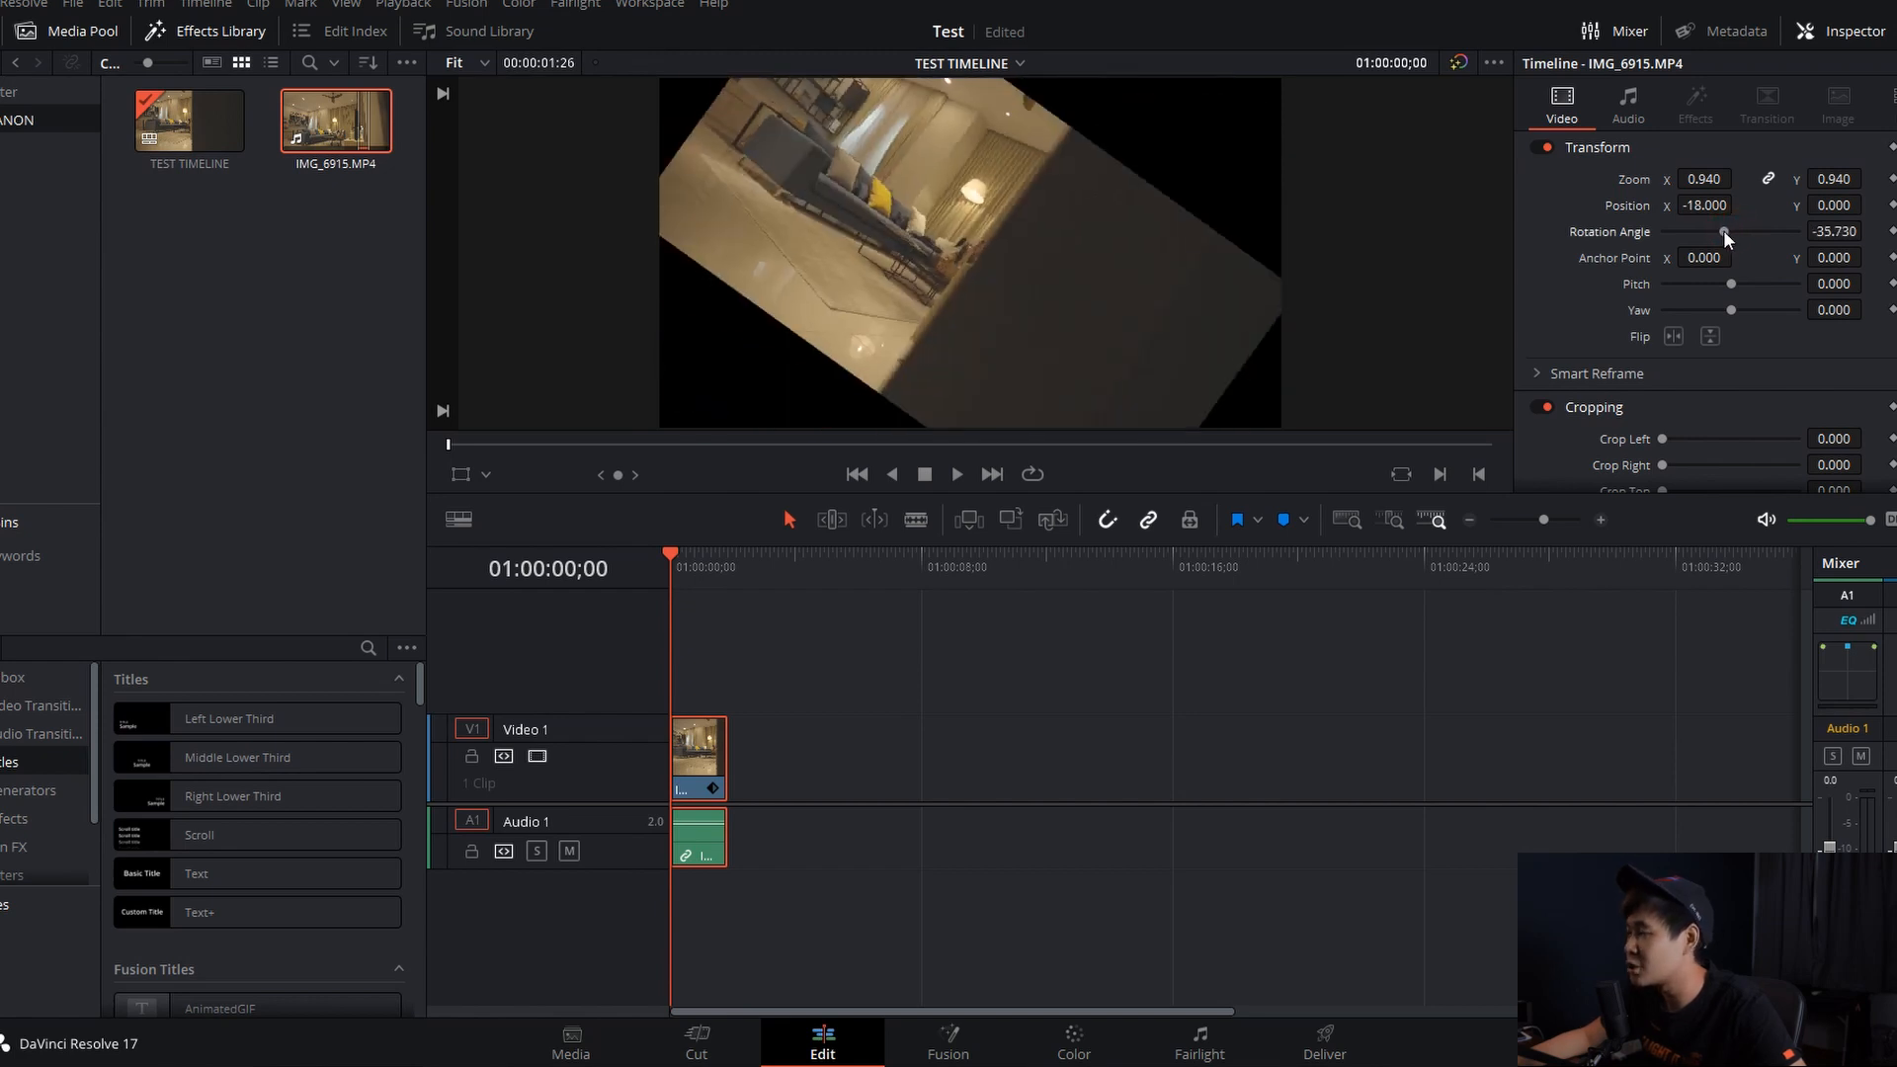
{"action": "left_click", "coordinate": [1890, 146]}
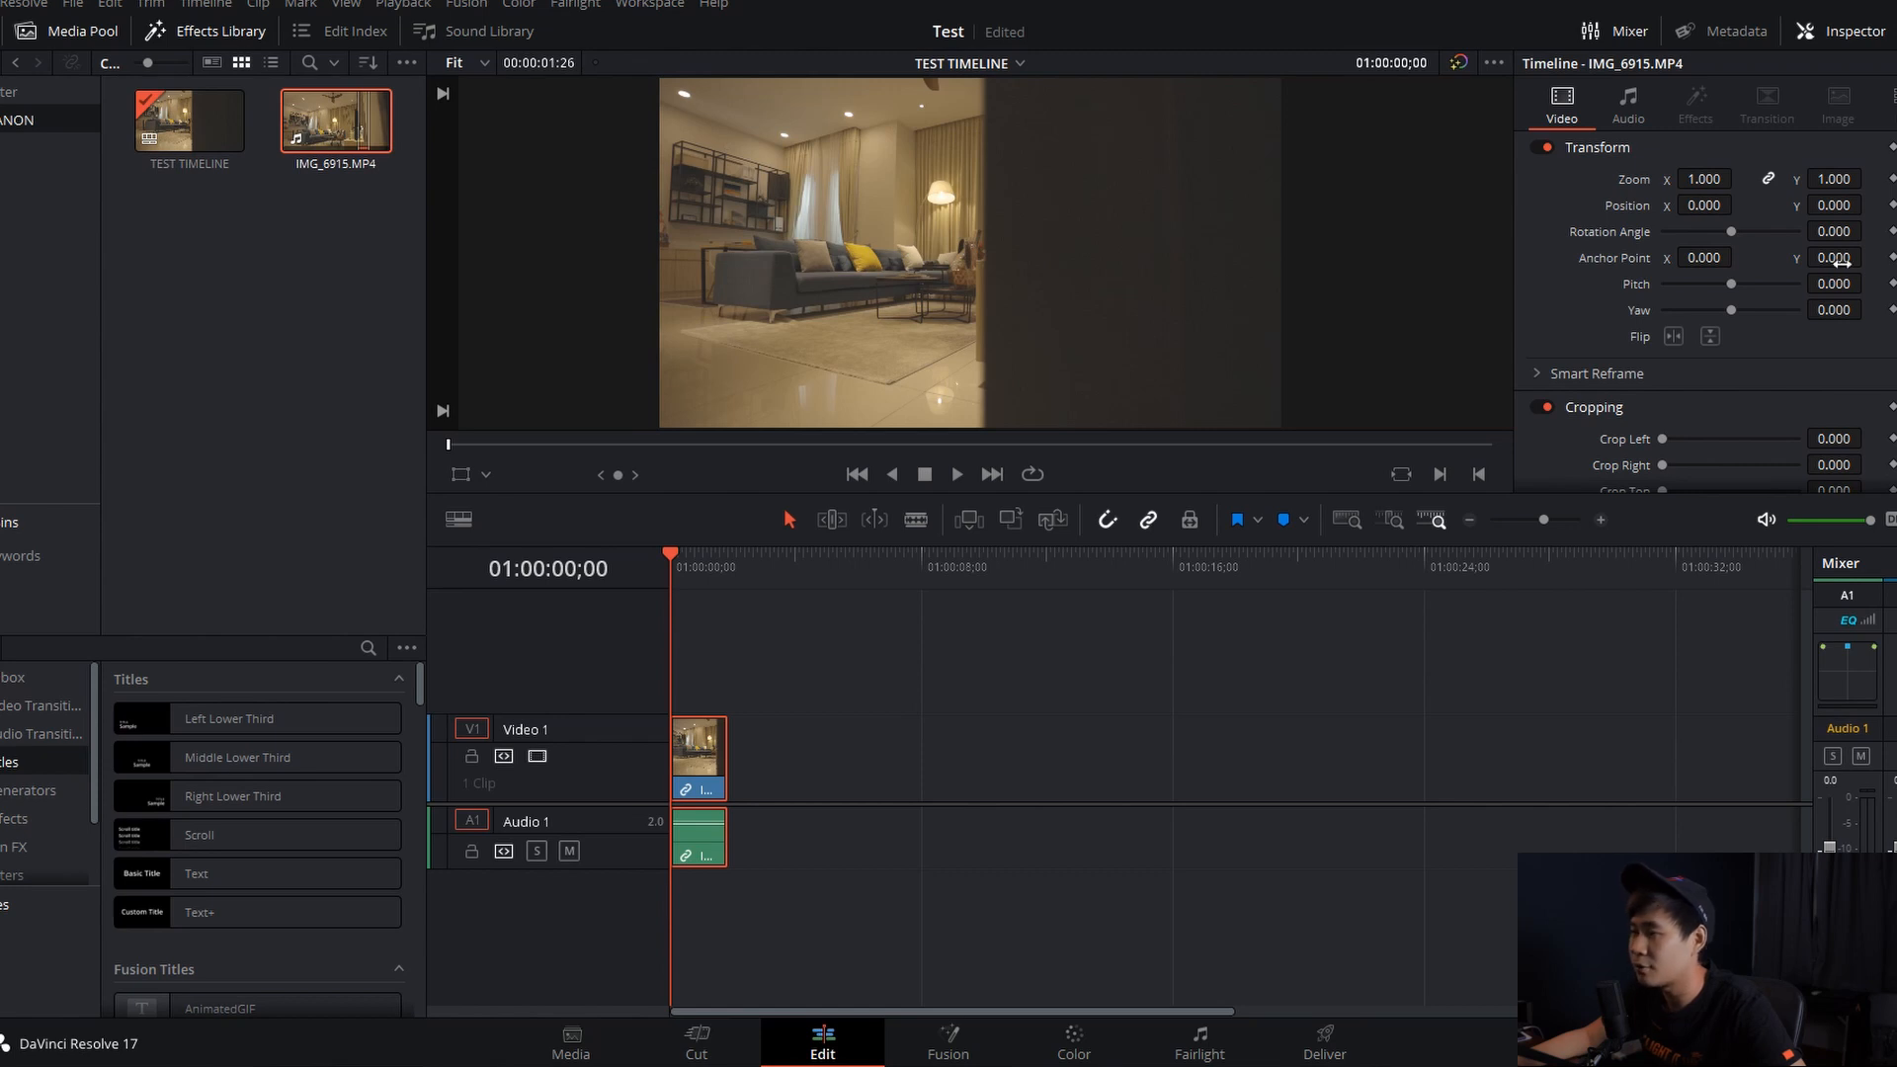
{"action": "left_click", "coordinate": [1127, 738]}
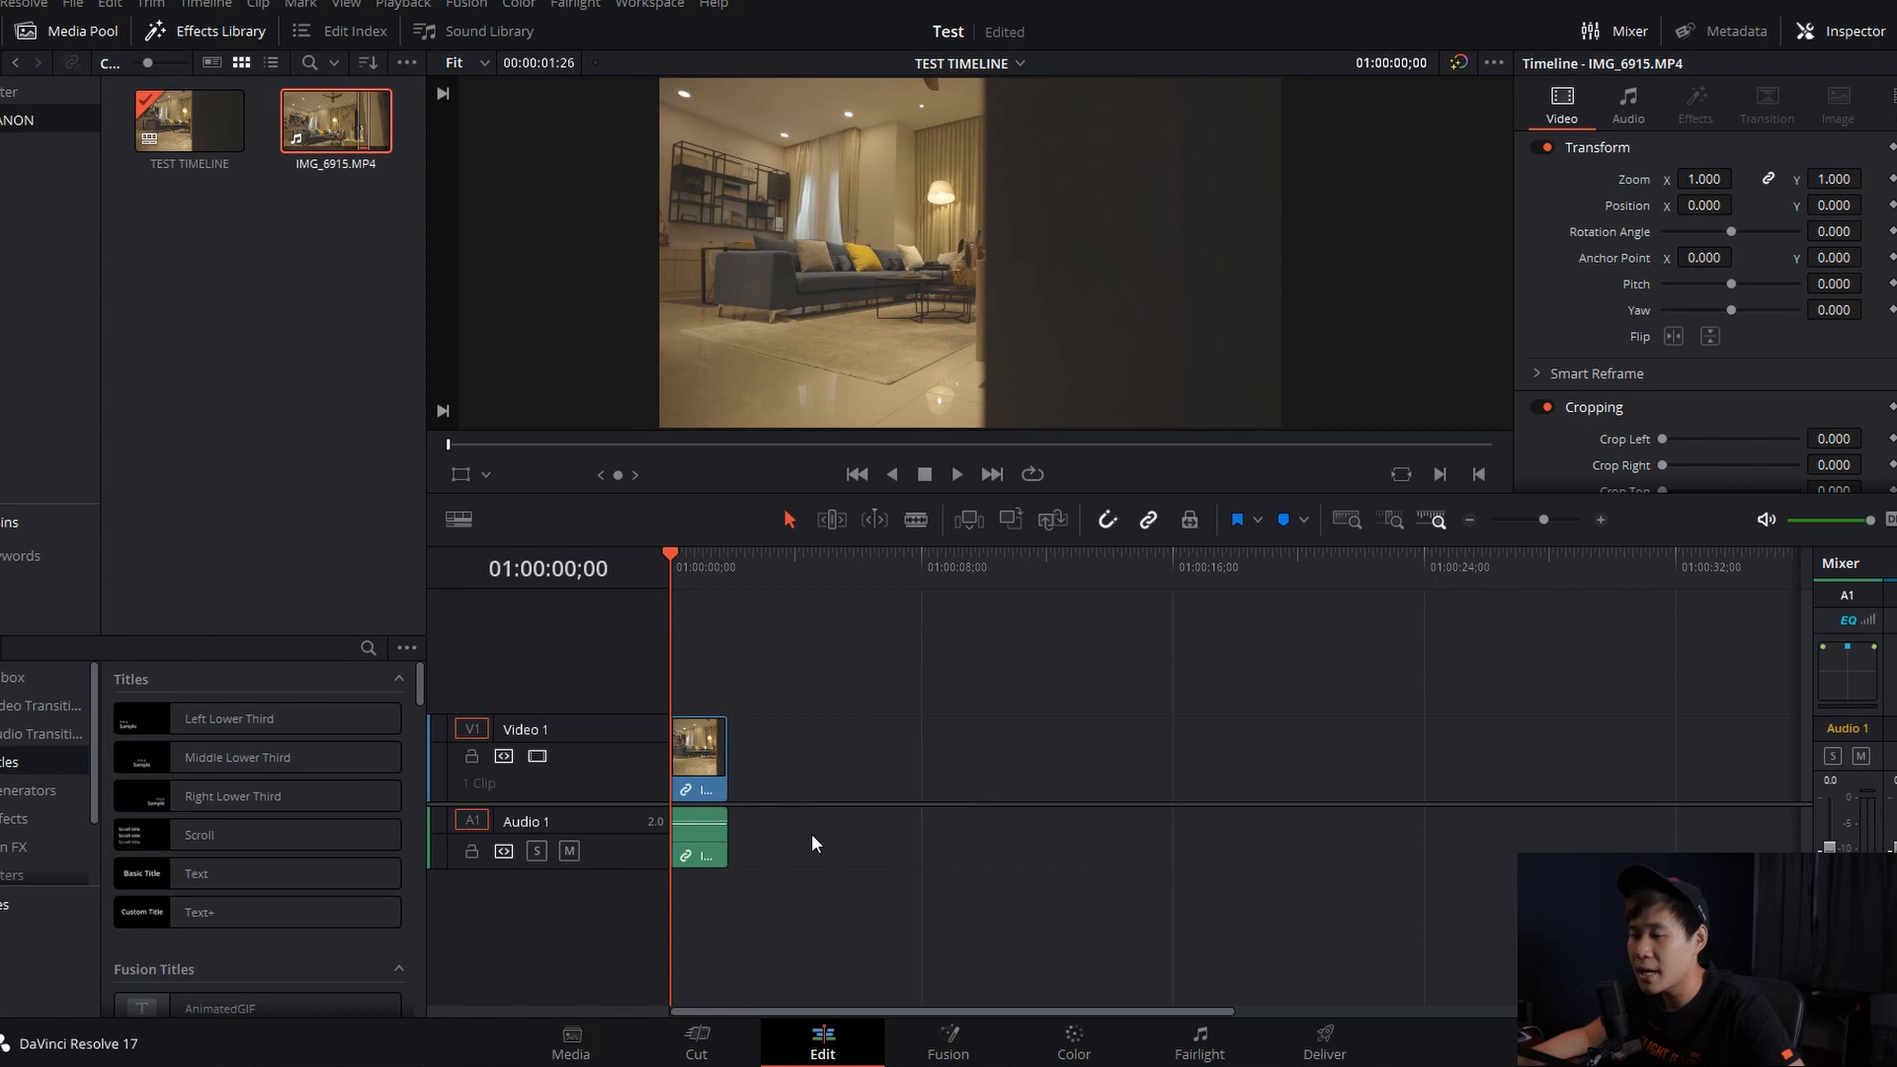
Try a Middle Lower Third title on a new video track above the clip and delete it.
{"action": "left_click_drag", "start_coordinate": [228, 757], "coordinate": [737, 676]}
{"action": "left_click", "coordinate": [737, 676]}
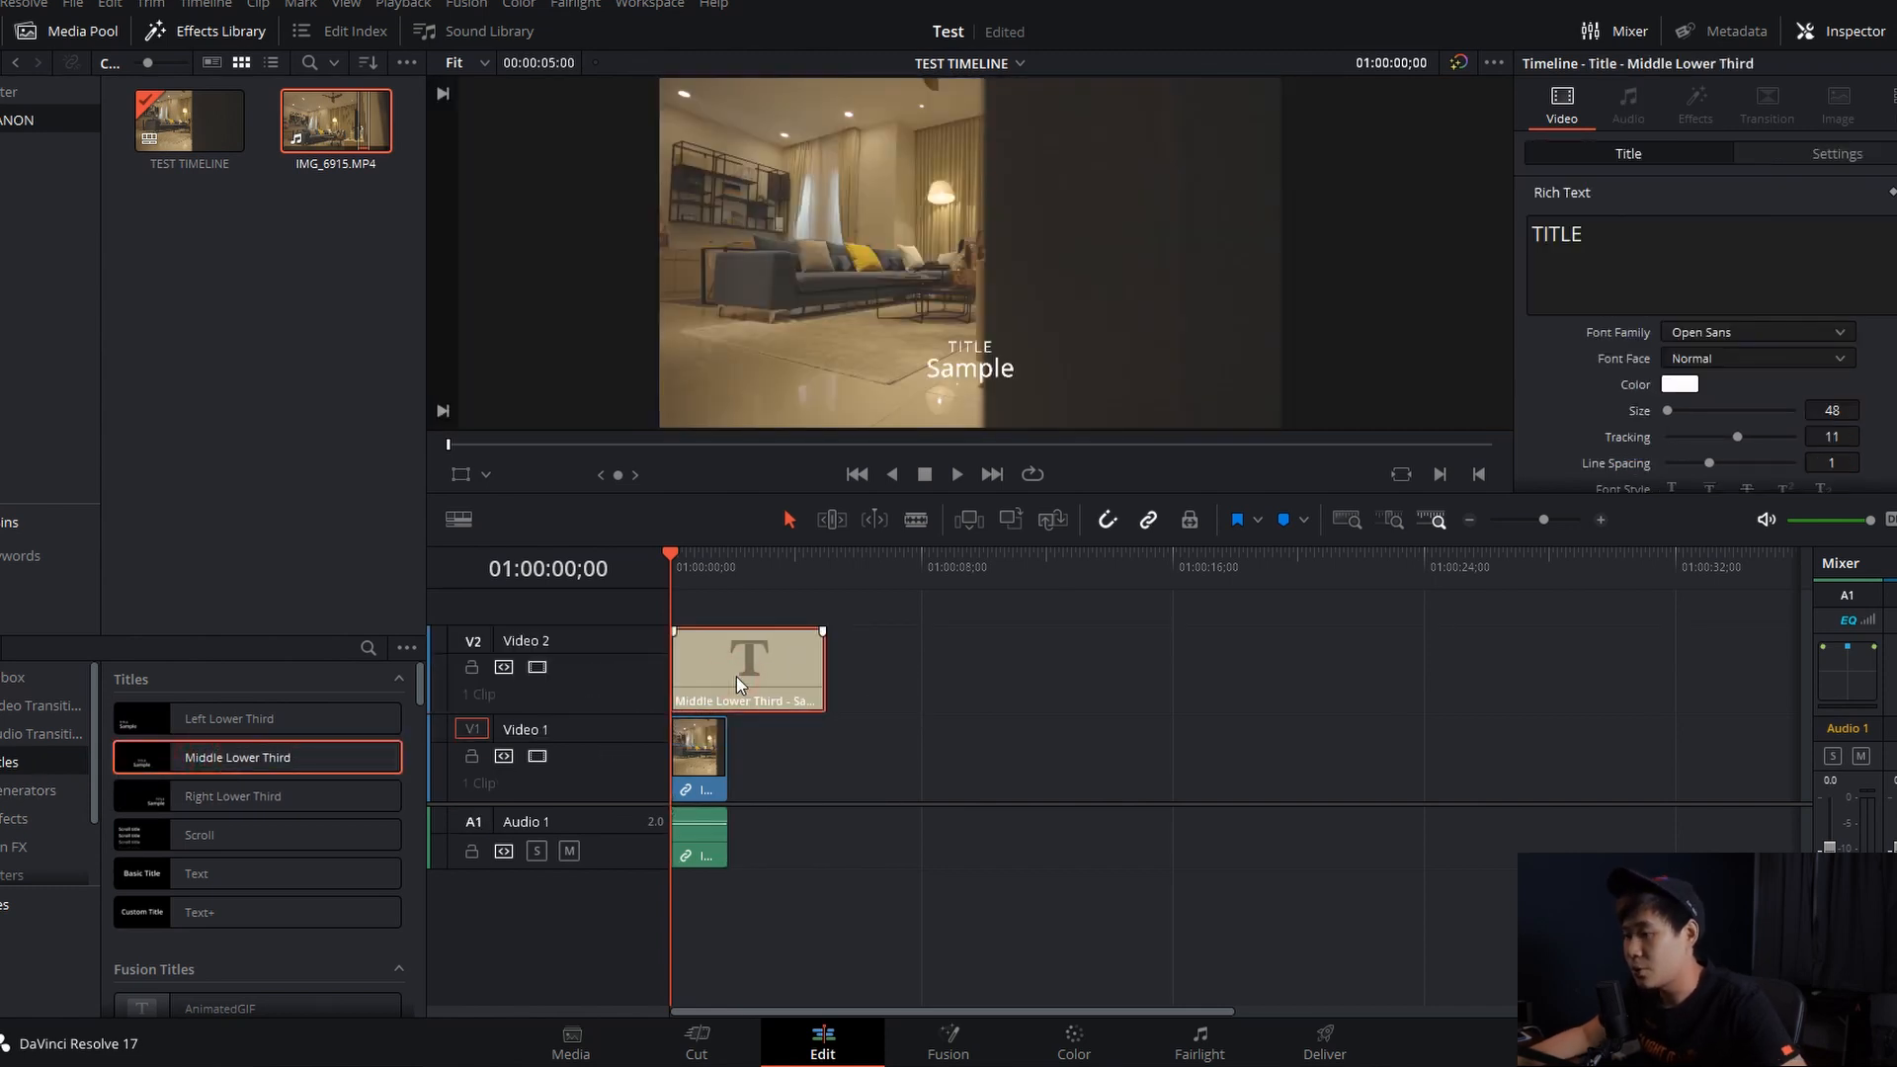
{"action": "key", "text": "Delete"}
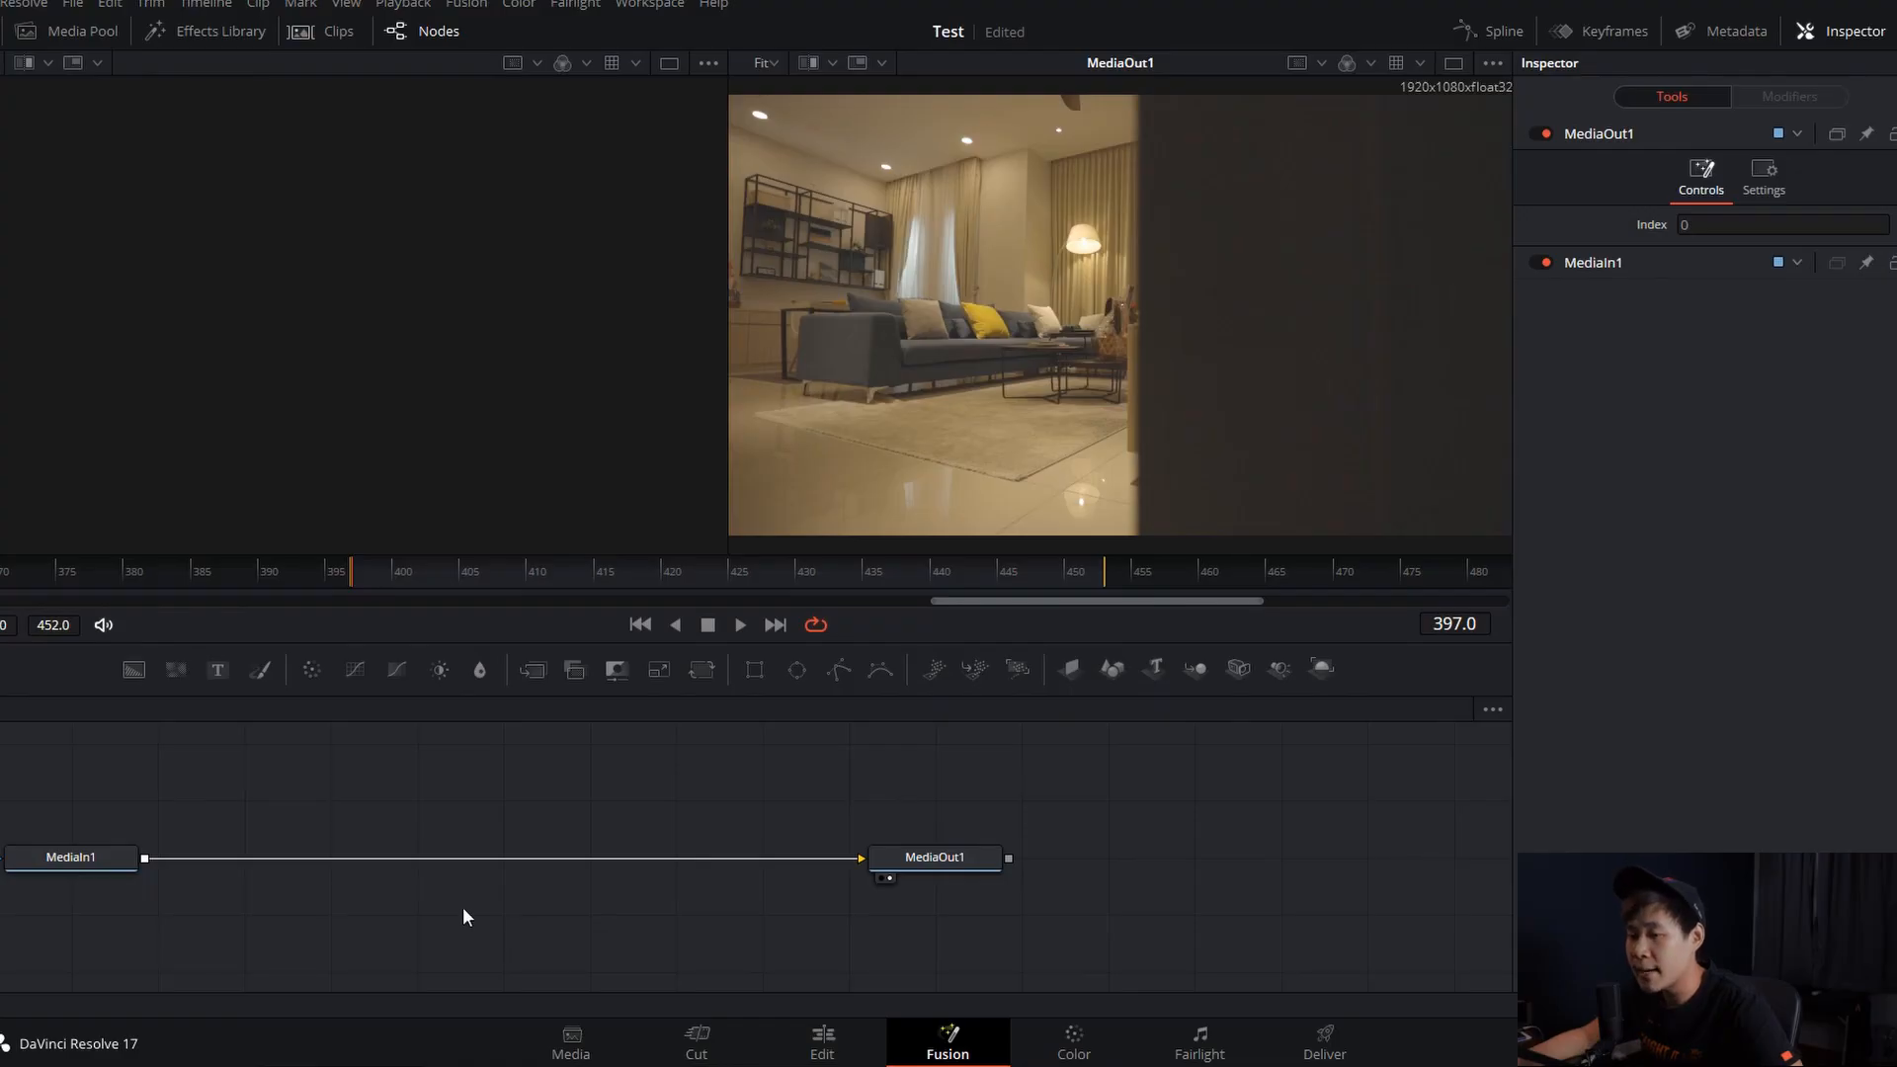
In the Fusion composition, add a Text node above the connection between the media nodes and enter the text HOME.
{"action": "left_click_drag", "start_coordinate": [75, 785], "coordinate": [1220, 861]}
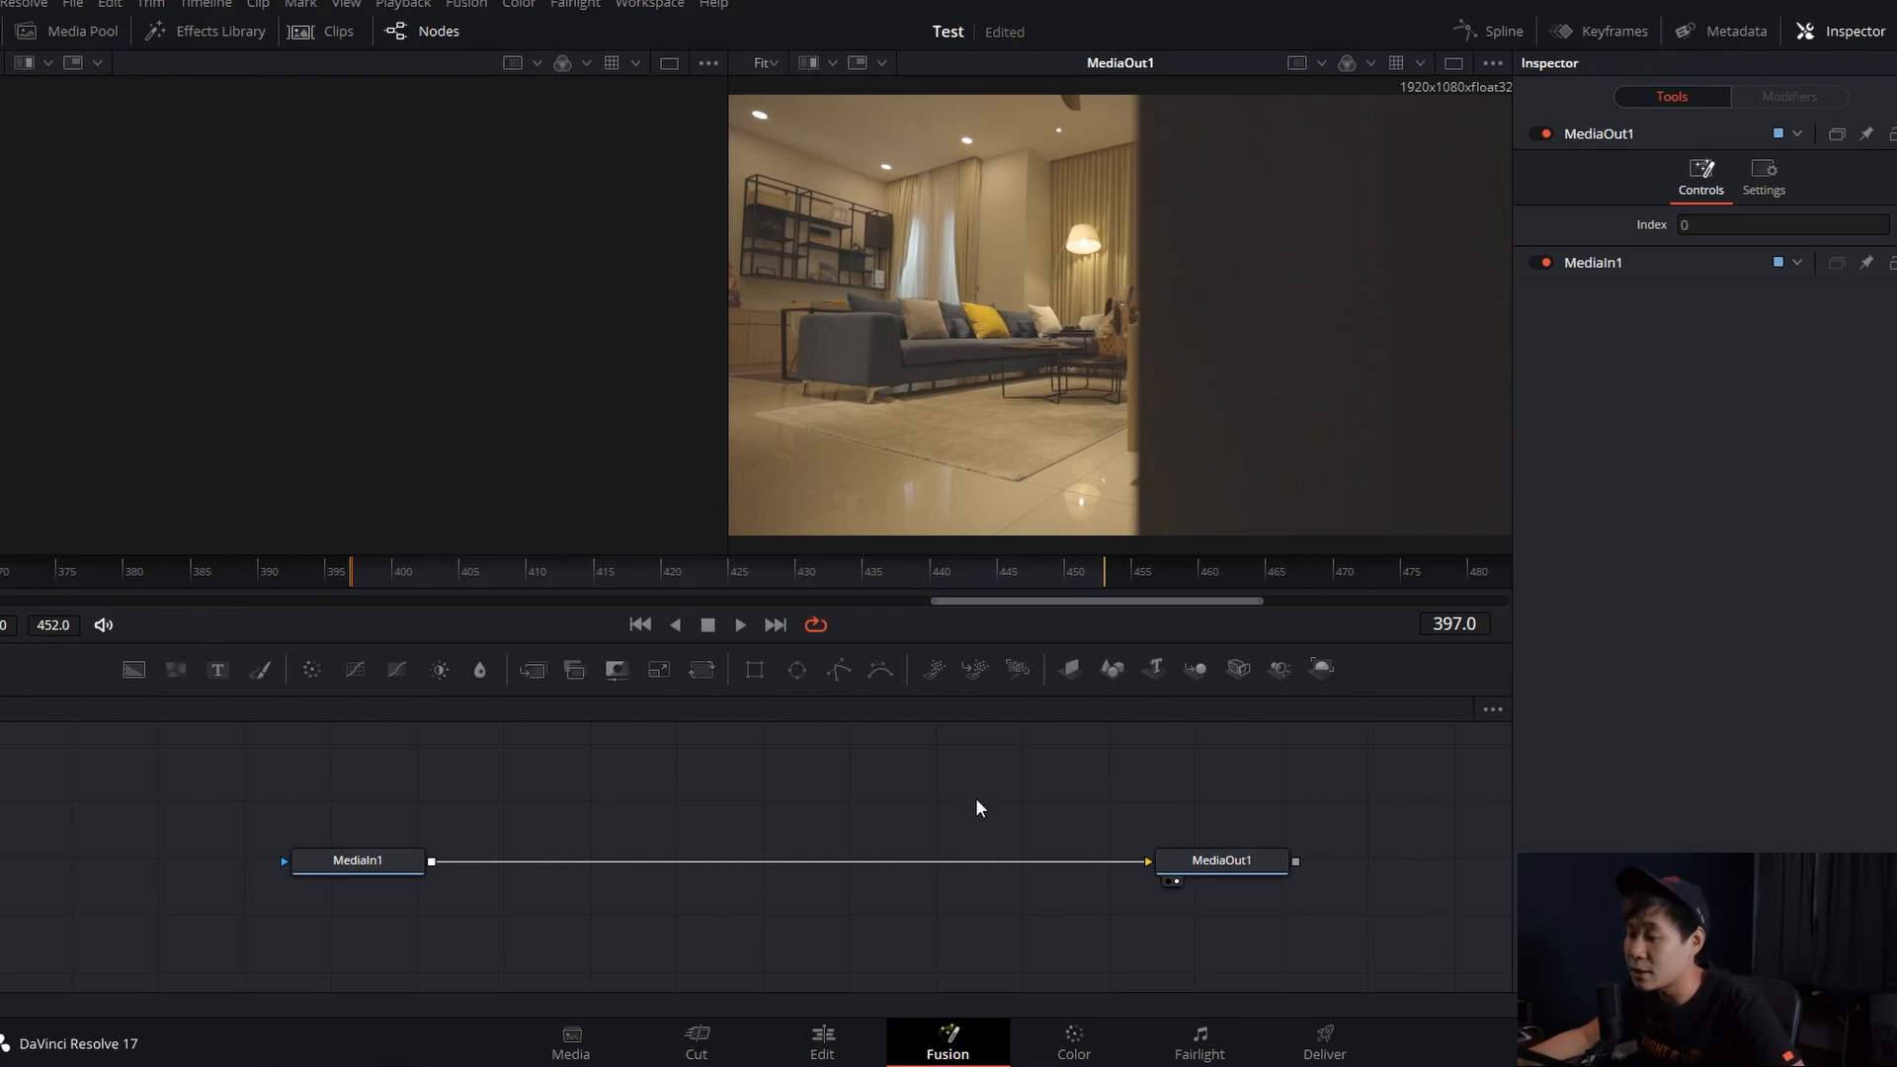
{"action": "left_click", "coordinate": [401, 861]}
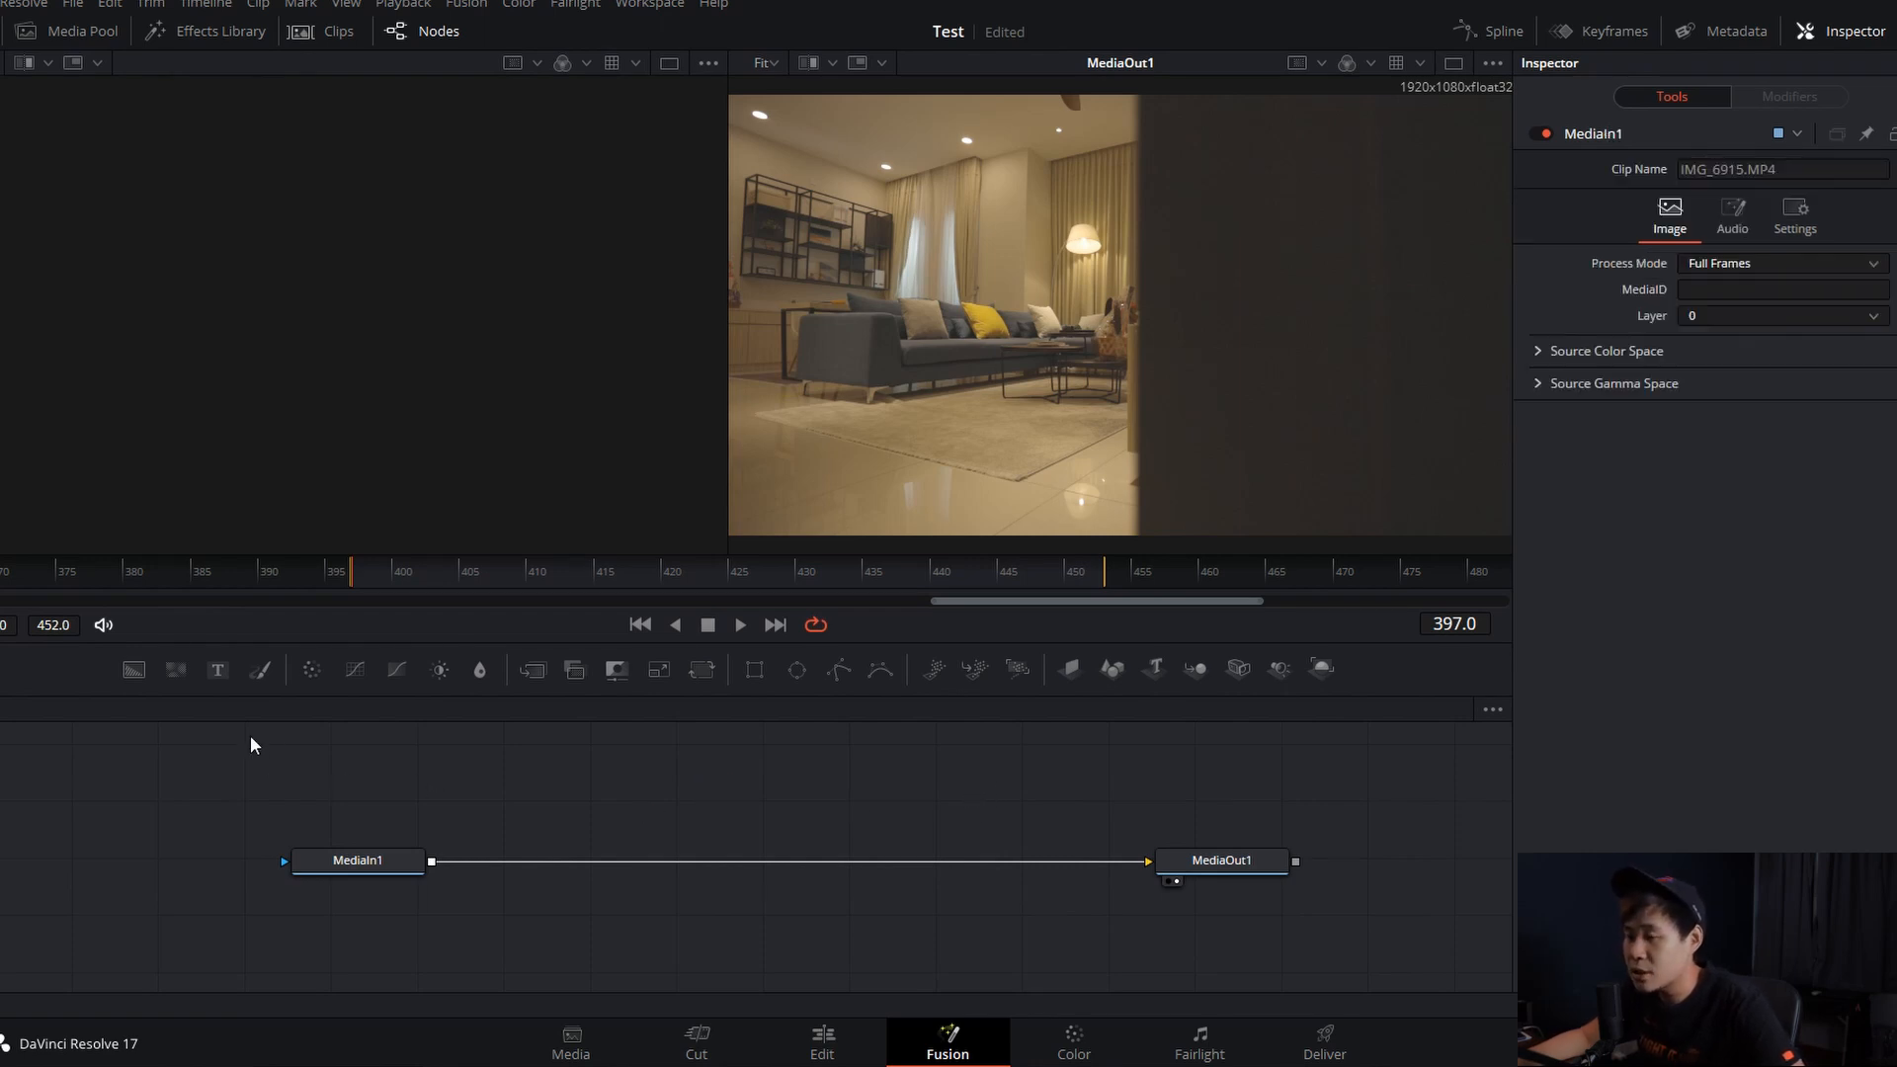
{"action": "left_click_drag", "start_coordinate": [217, 670], "coordinate": [855, 796]}
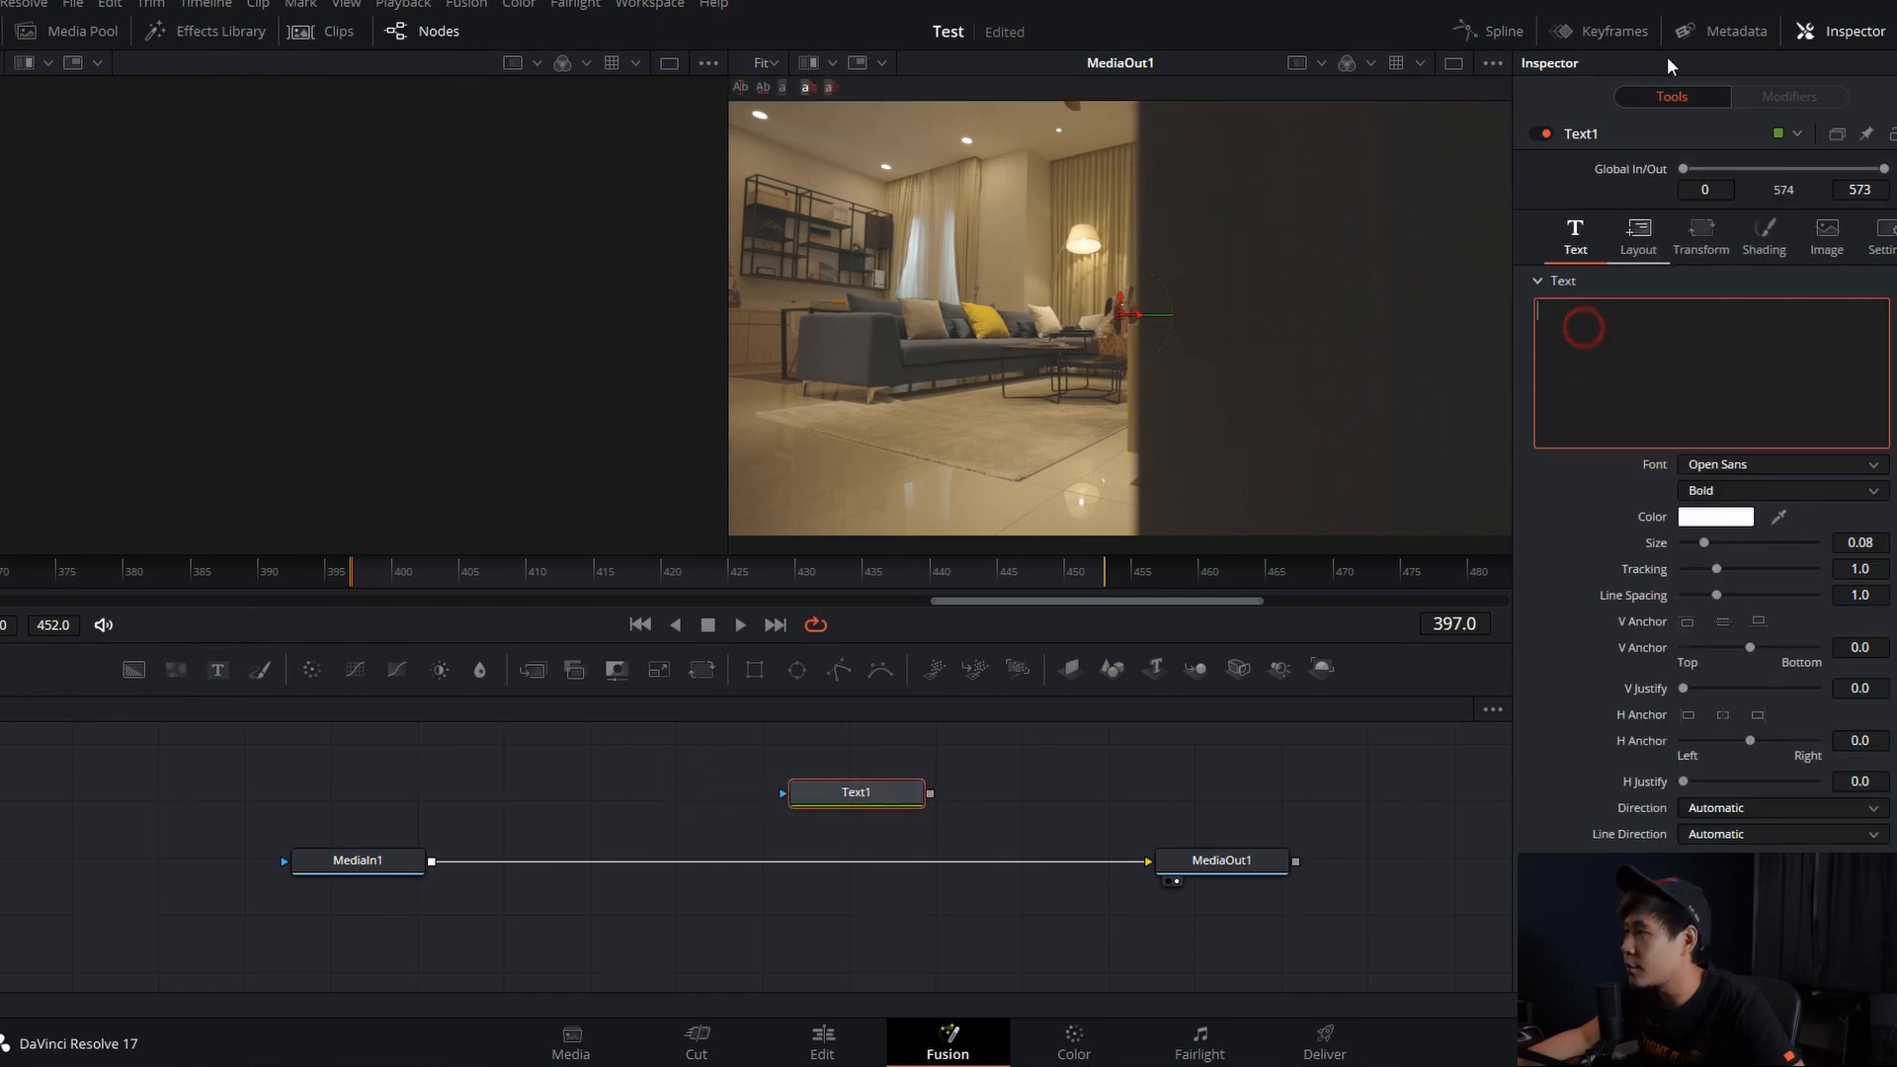
{"action": "left_click", "coordinate": [1844, 31]}
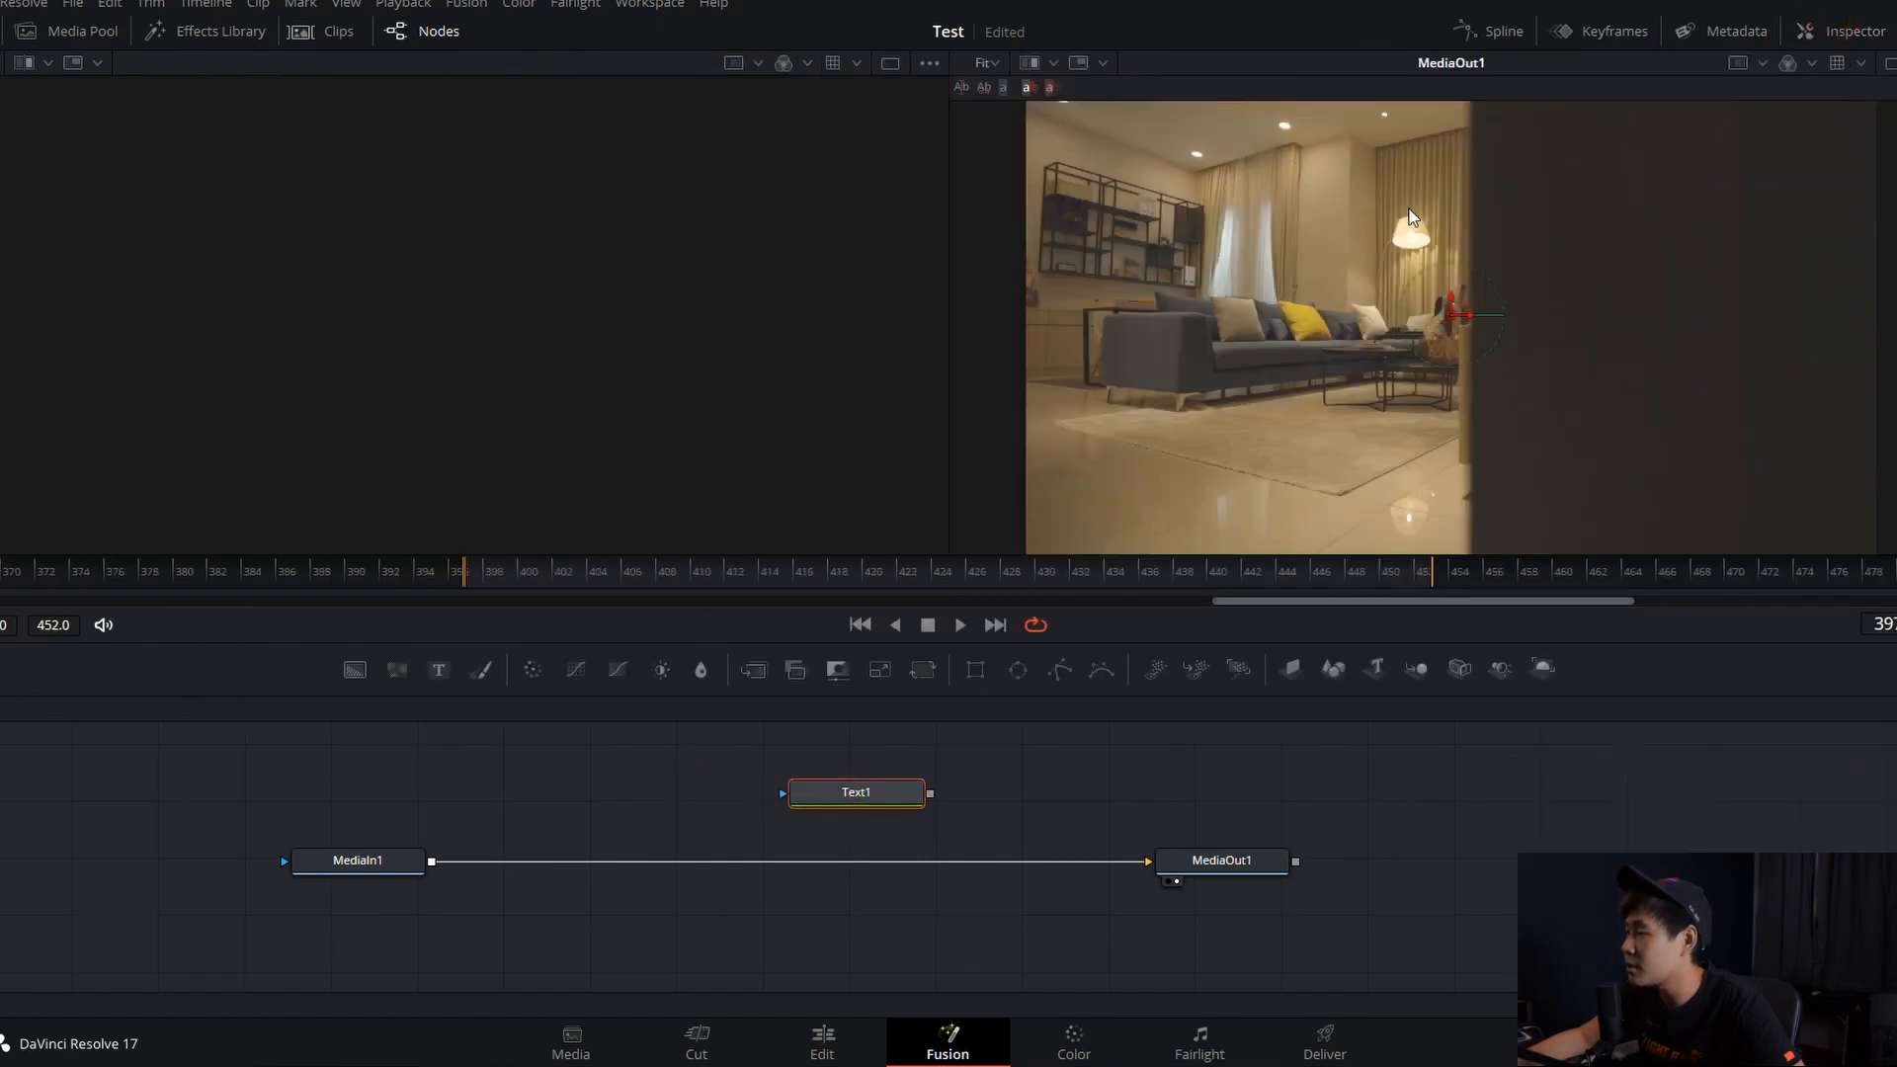
{"action": "left_click", "coordinate": [1838, 33]}
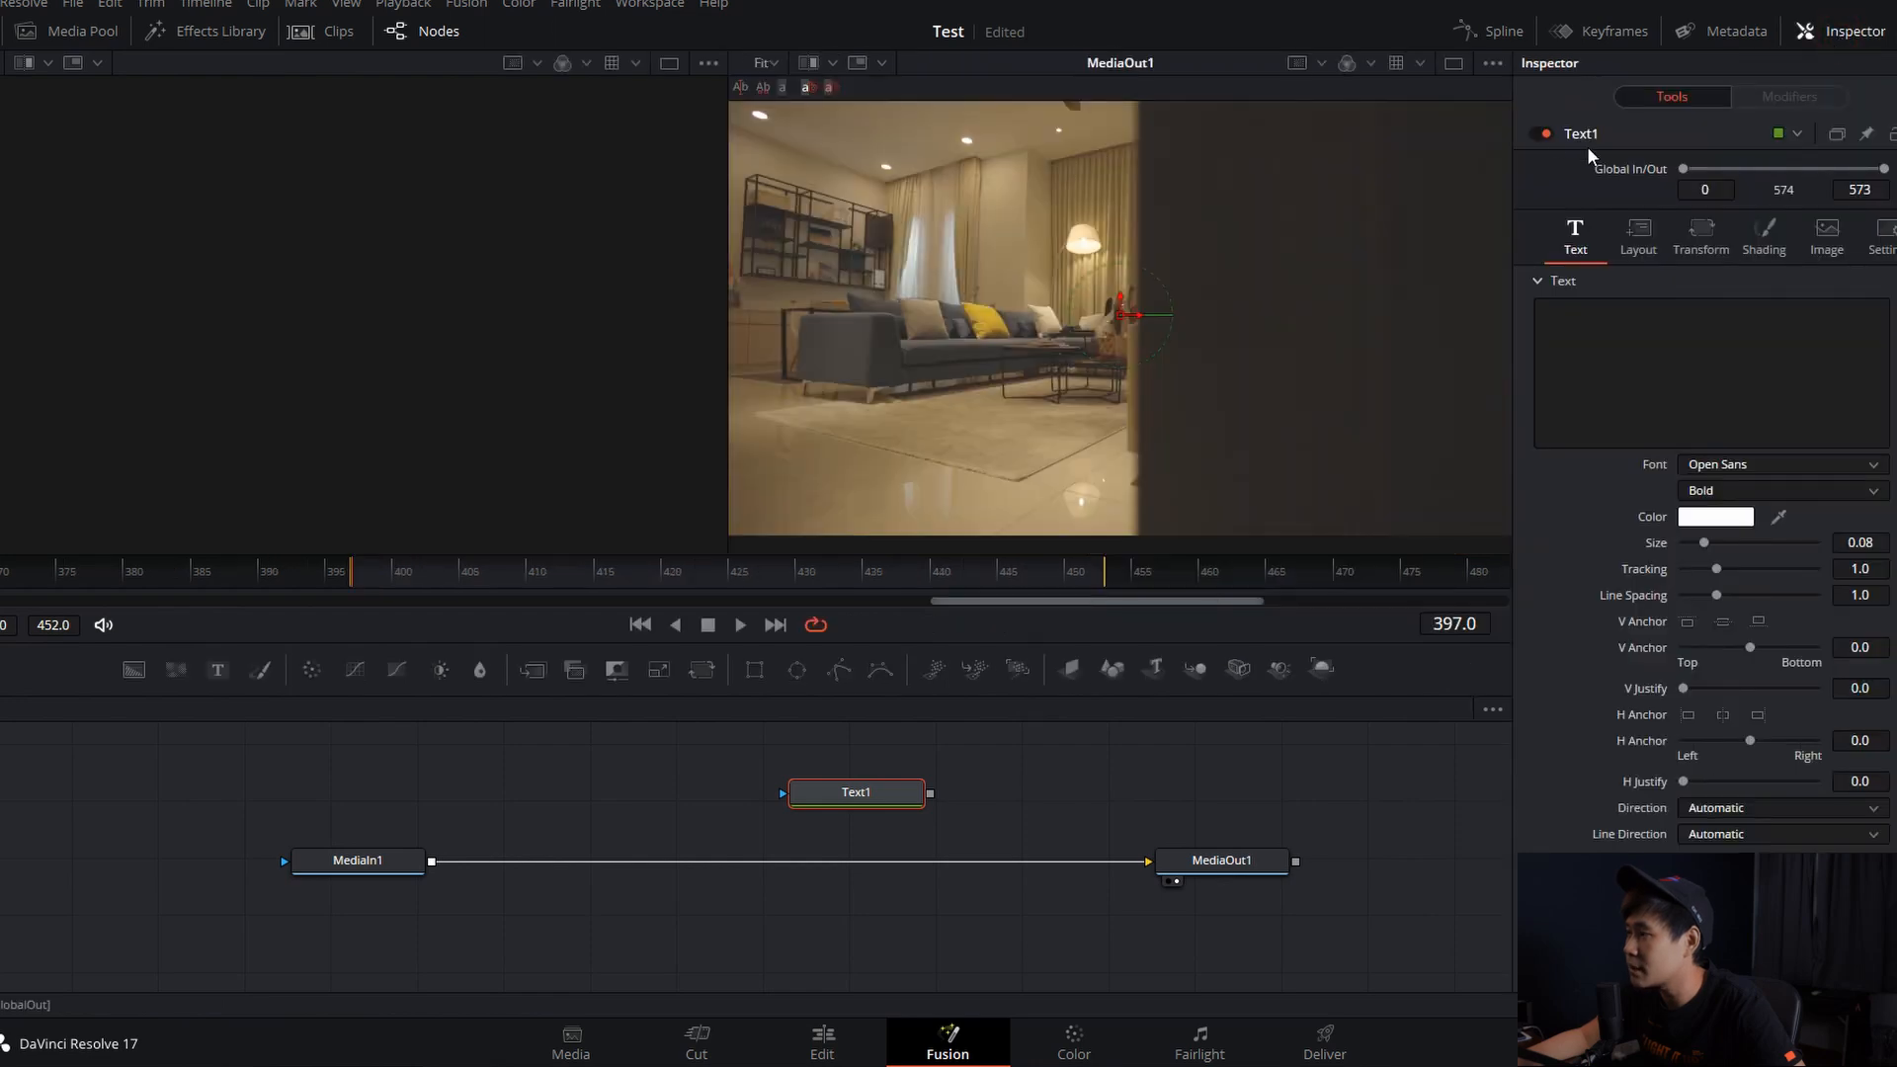
{"action": "left_click", "coordinate": [1622, 340]}
{"action": "type", "text": "HOME"}
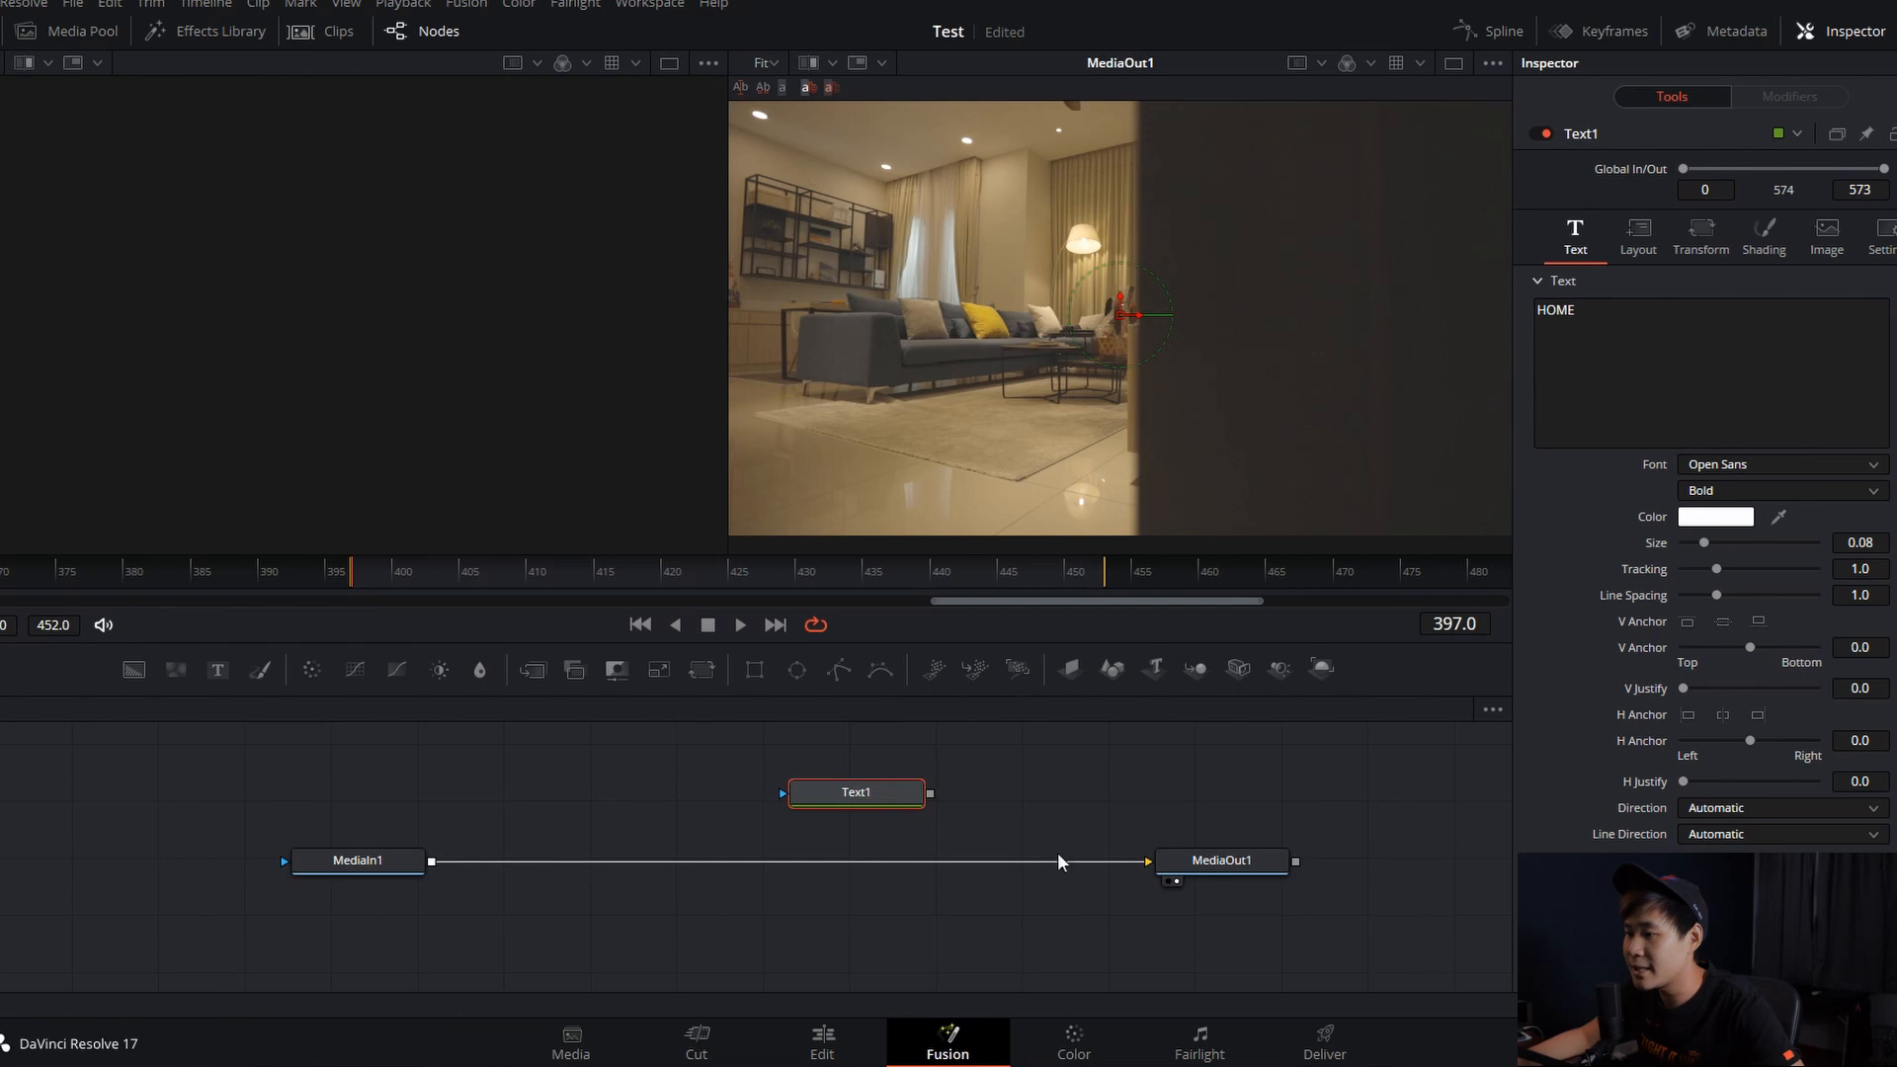
Add a Merge node between MediaIn1 and MediaOut1 and connect the text node to it as the foreground.
{"action": "left_click_drag", "start_coordinate": [528, 673], "coordinate": [858, 867]}
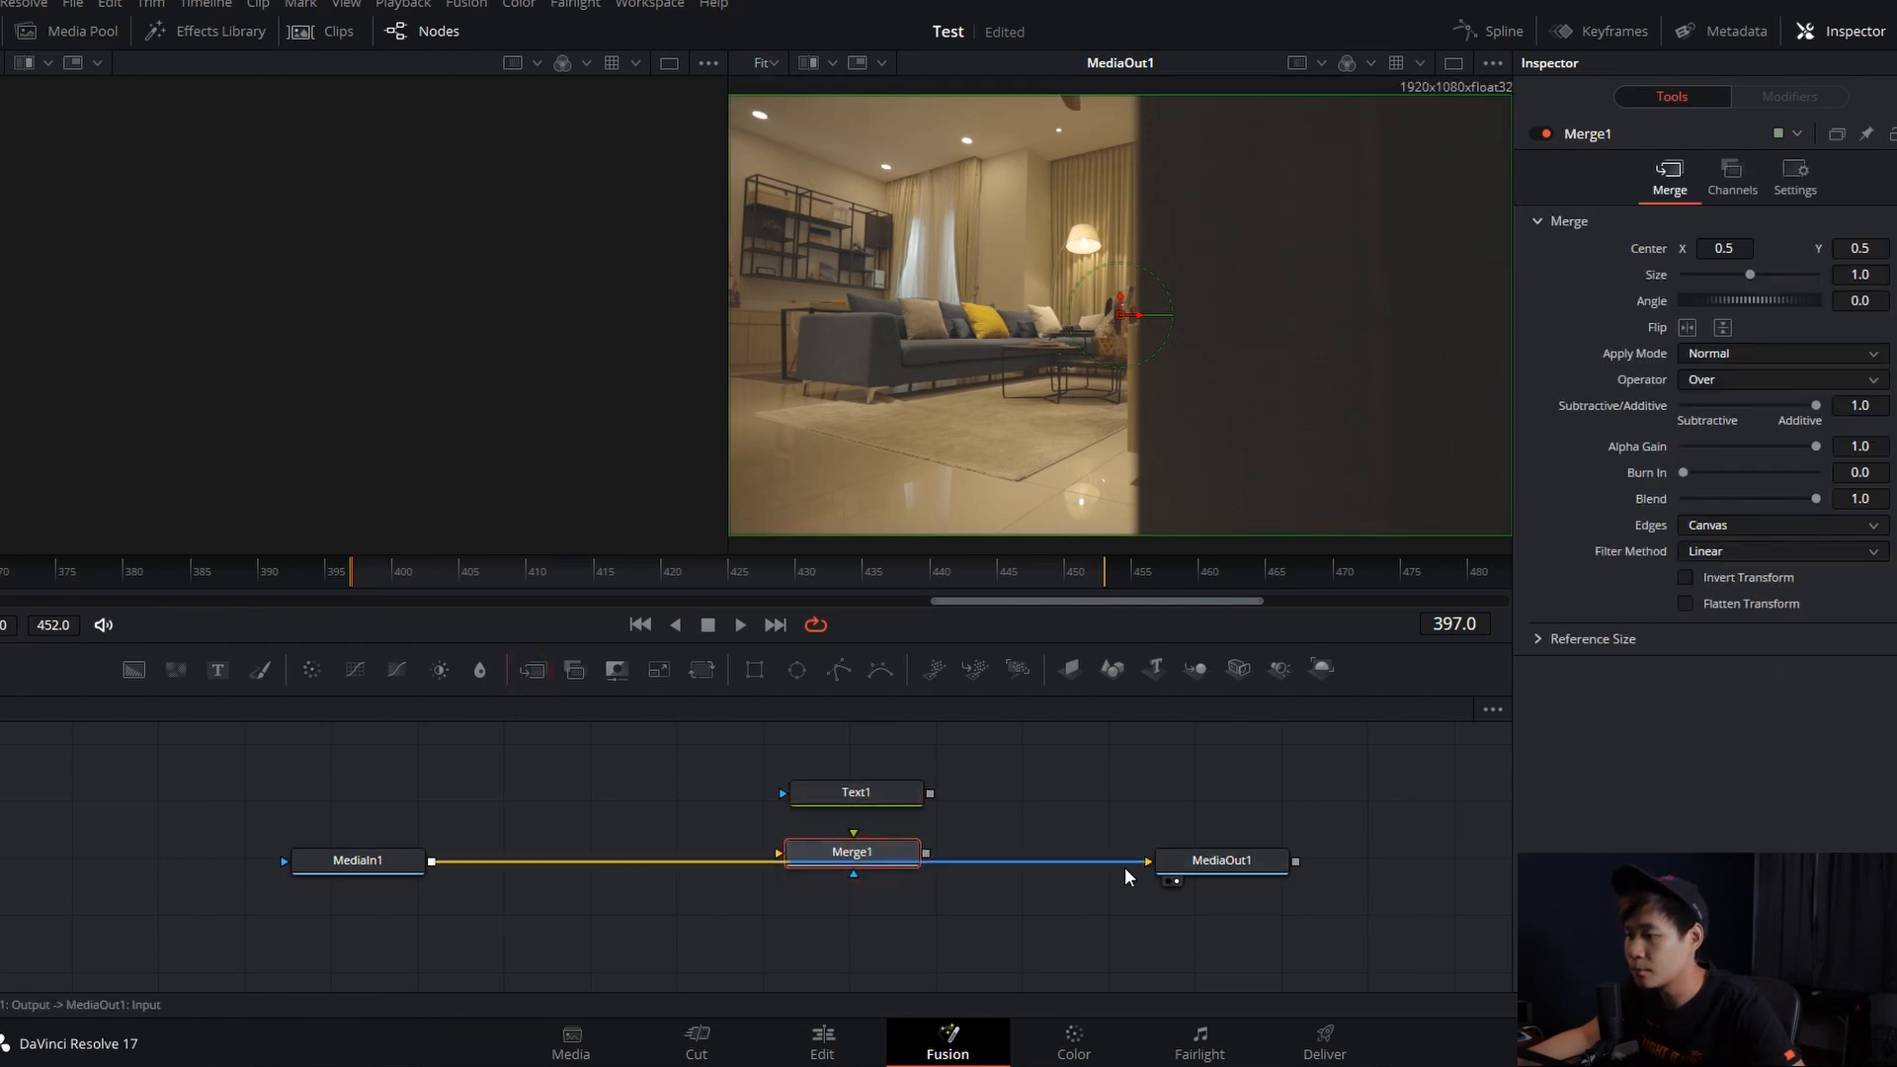
{"action": "left_click_drag", "start_coordinate": [1127, 860], "coordinate": [763, 857]}
{"action": "left_click_drag", "start_coordinate": [932, 791], "coordinate": [1129, 875]}
{"action": "left_click_drag", "start_coordinate": [1251, 862], "coordinate": [1223, 861]}
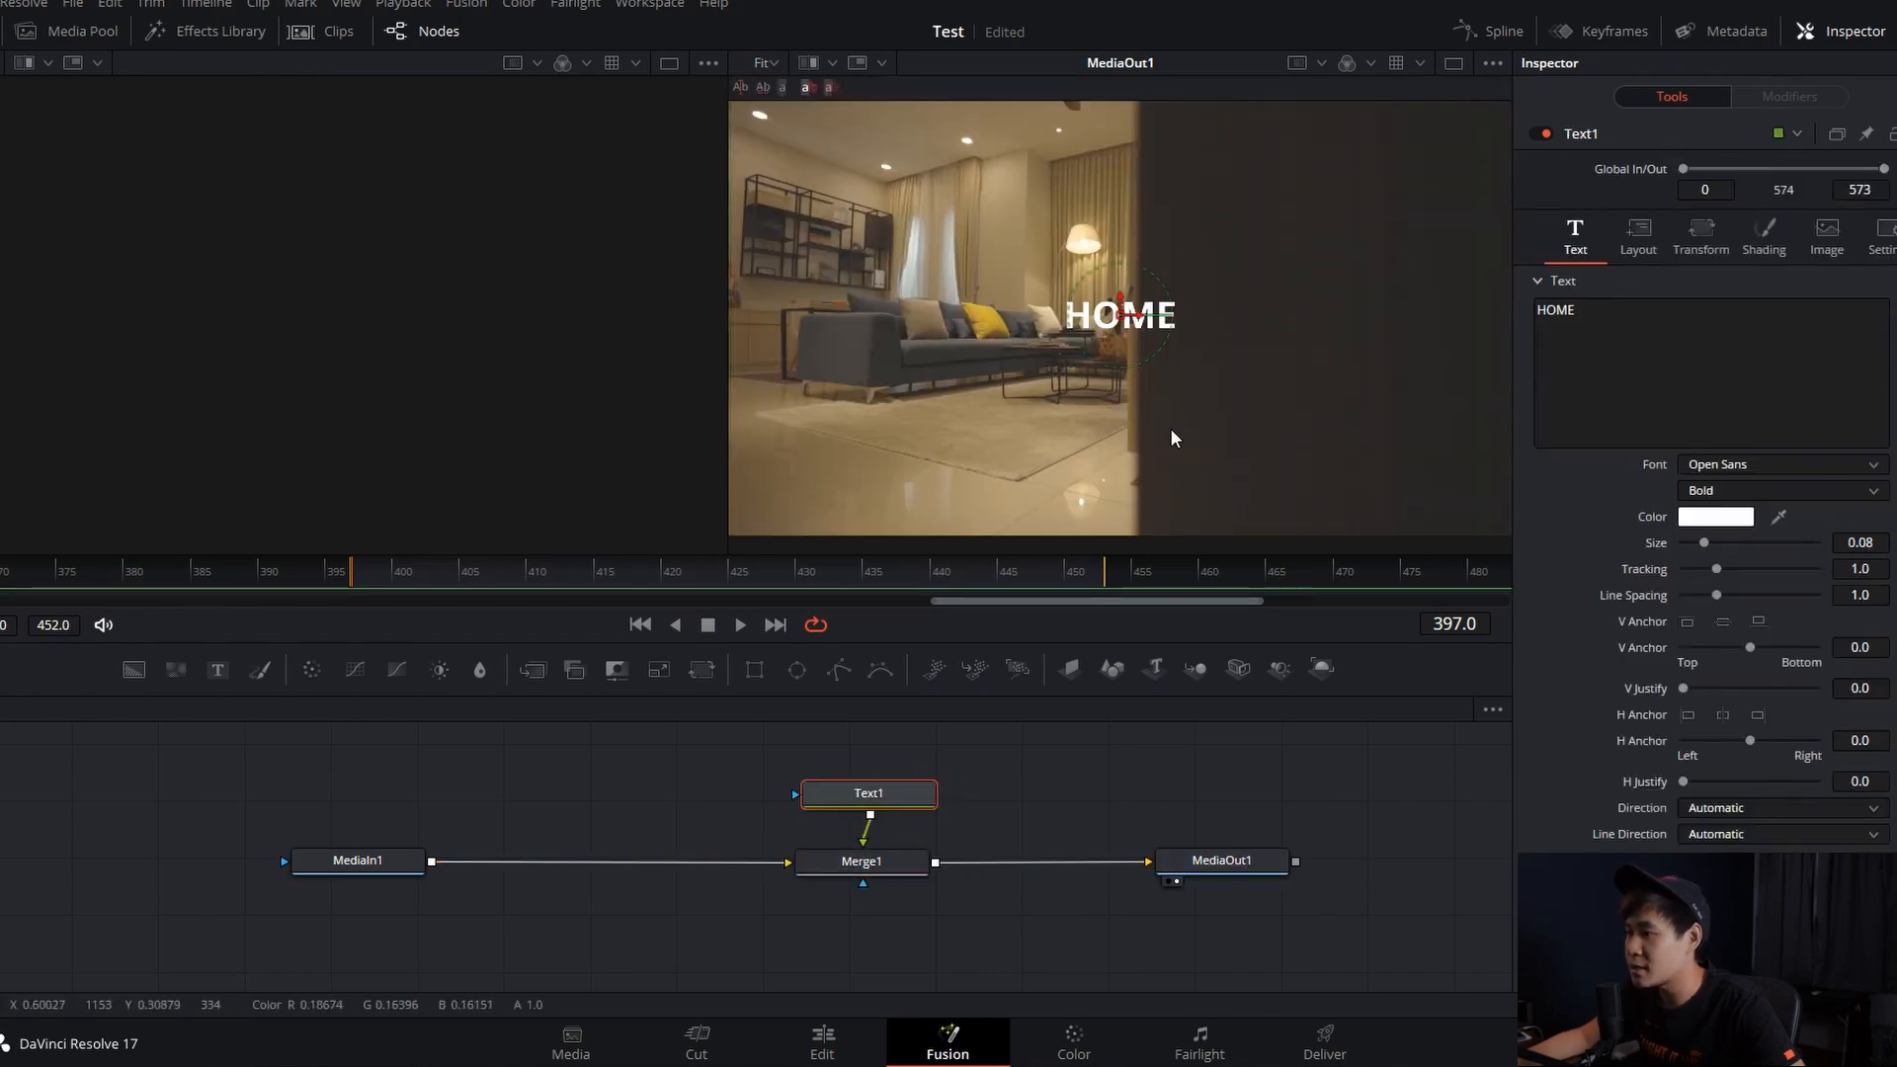
Set the size of the HOME text to 0.2677 and place its node straight above the Merge node.
{"action": "left_click_drag", "start_coordinate": [872, 793], "coordinate": [859, 793]}
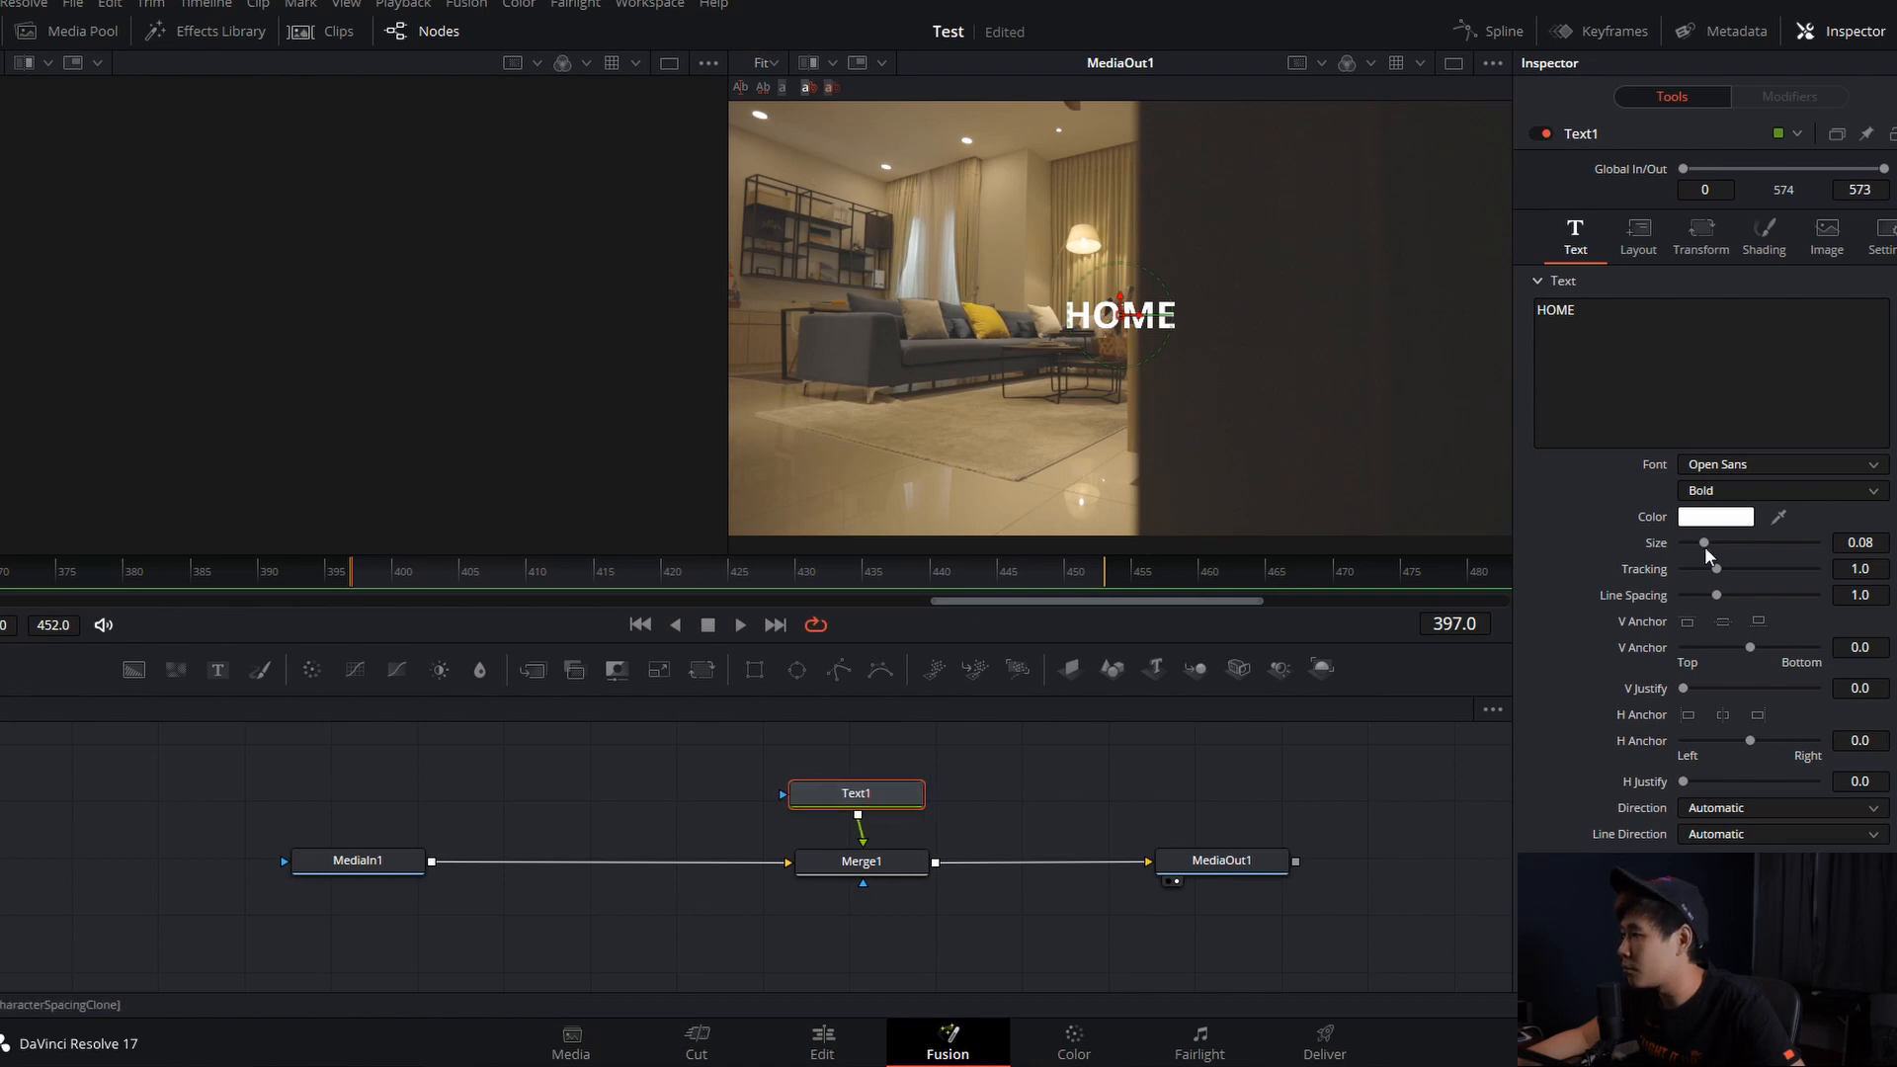
{"action": "left_click_drag", "start_coordinate": [1704, 542], "coordinate": [1755, 543]}
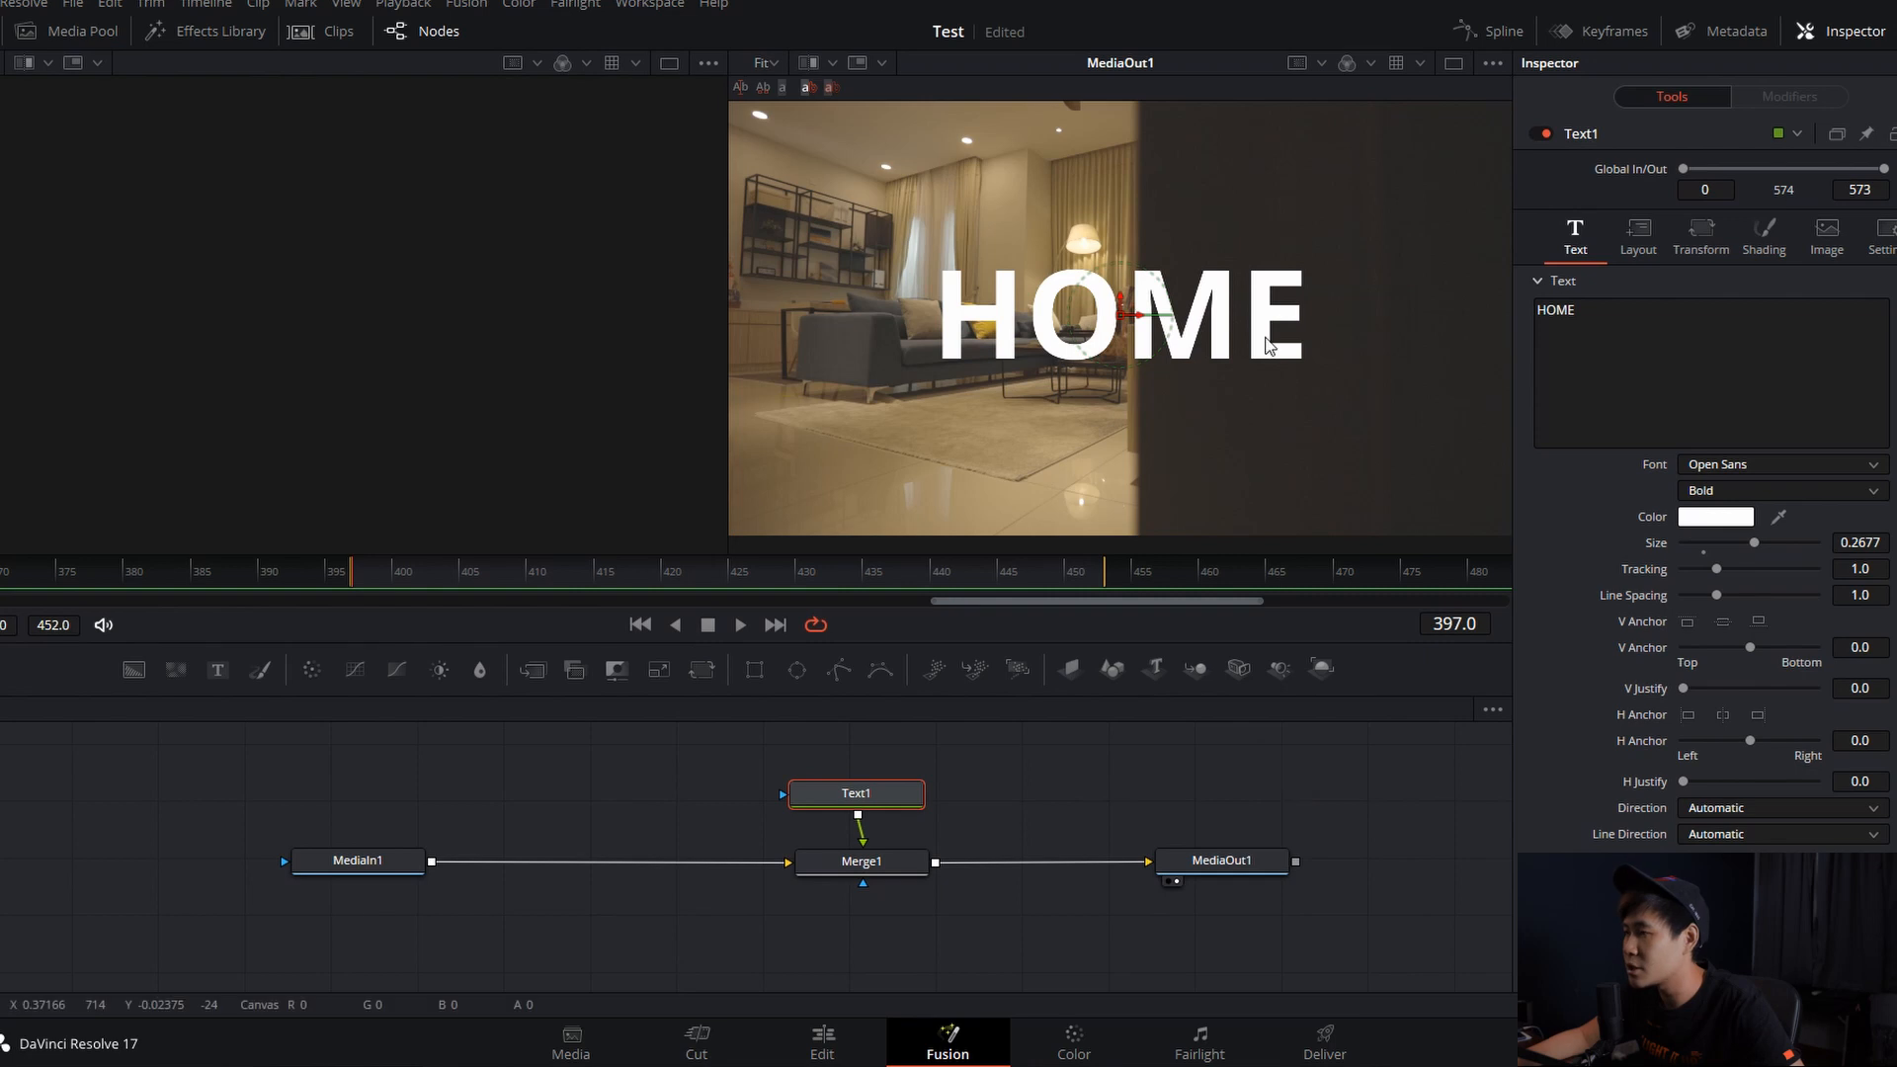
{"action": "left_click_drag", "start_coordinate": [862, 799], "coordinate": [867, 770]}
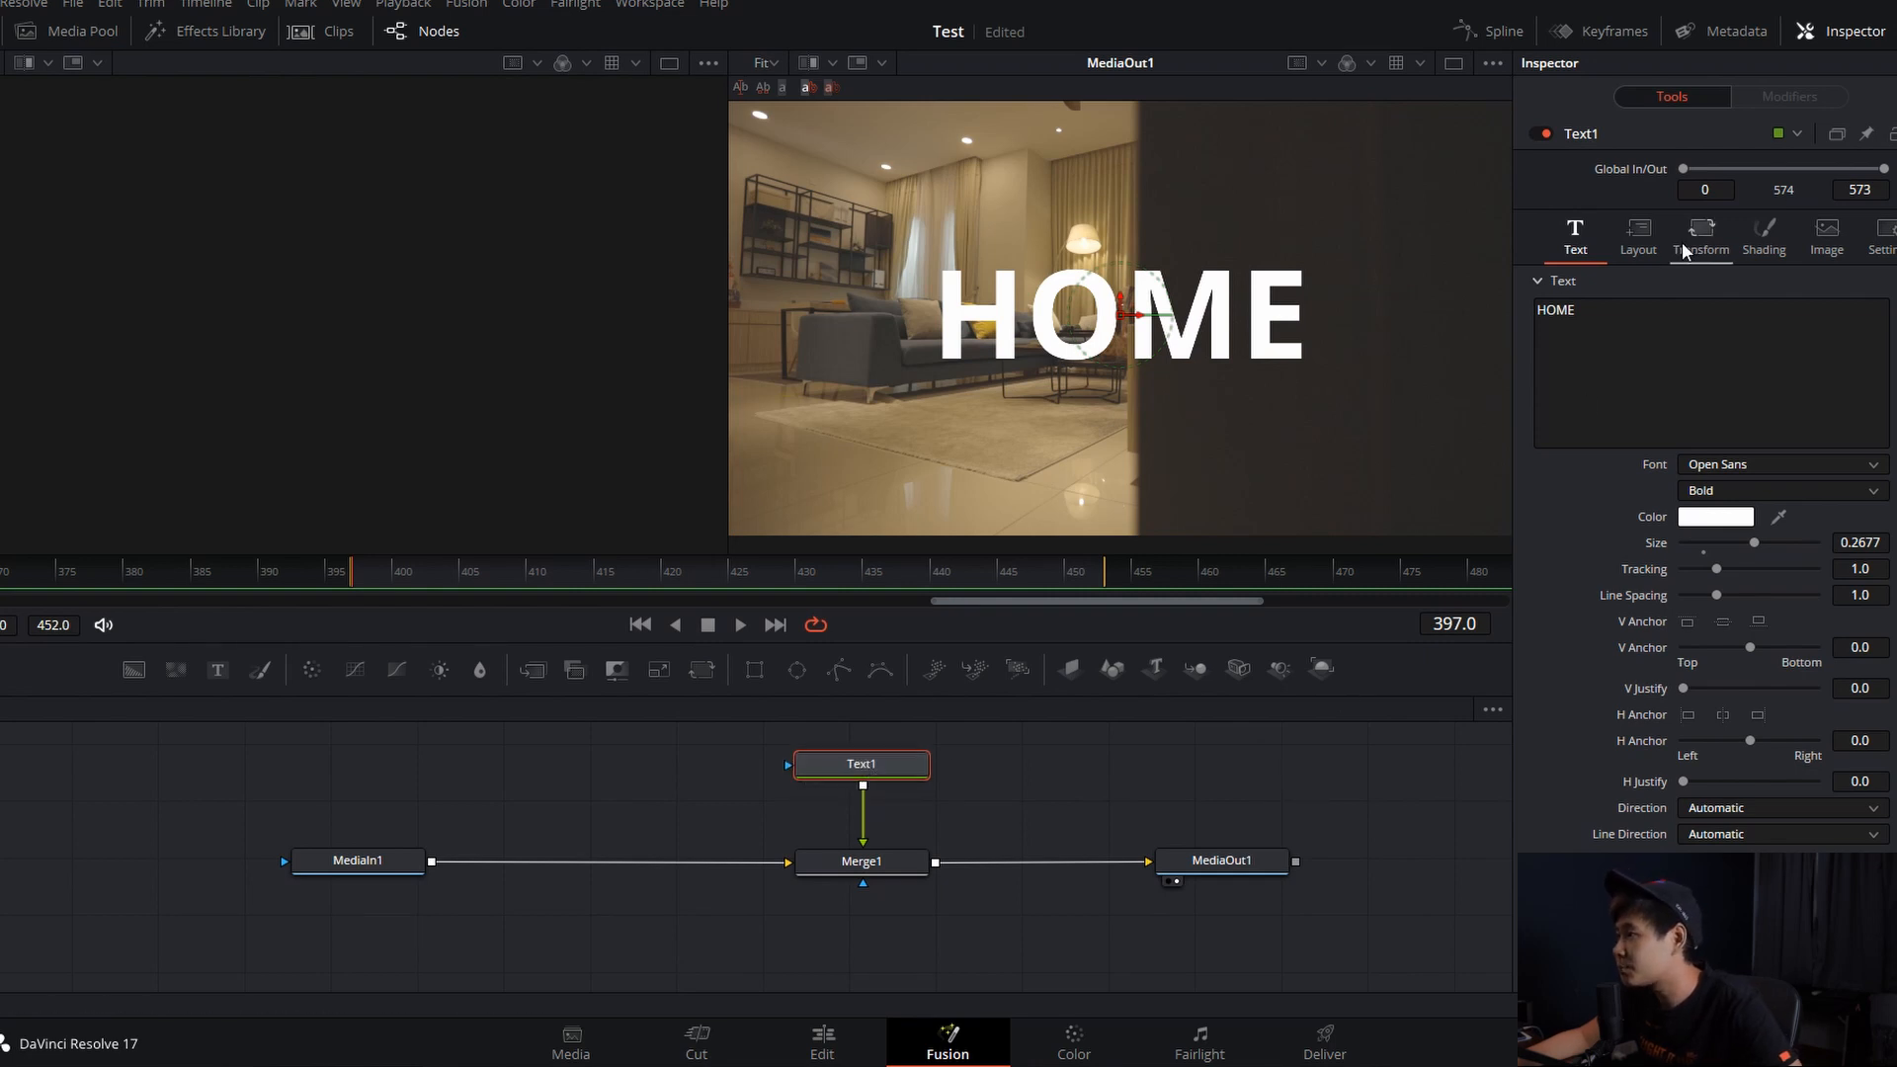
Keyframe the HOME text's Center X from -0.283 at frame 397 to 0.496 at frame 441 and play the animation.
{"action": "left_click", "coordinate": [1638, 237]}
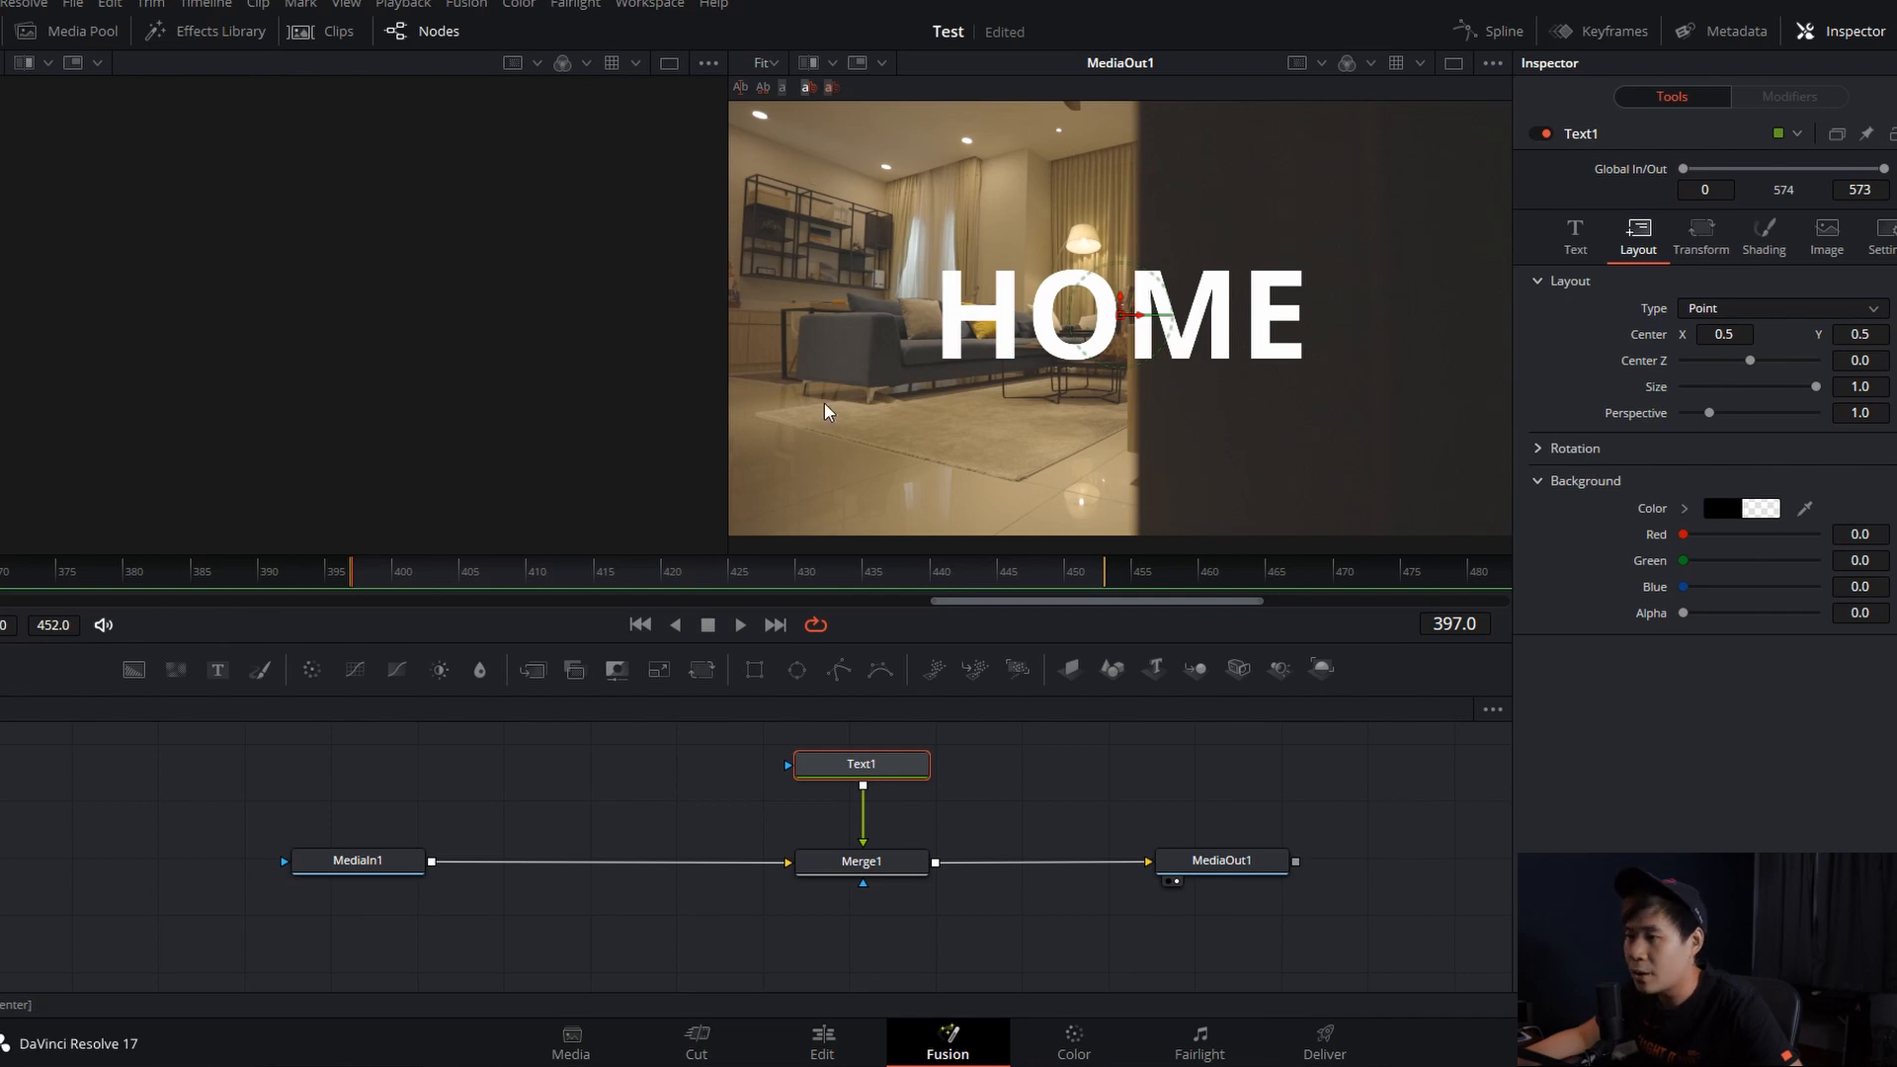
{"action": "left_click", "coordinate": [1896, 334]}
{"action": "left_click_drag", "start_coordinate": [1727, 330], "coordinate": [909, 330]}
{"action": "left_click_drag", "start_coordinate": [750, 580], "coordinate": [953, 581]}
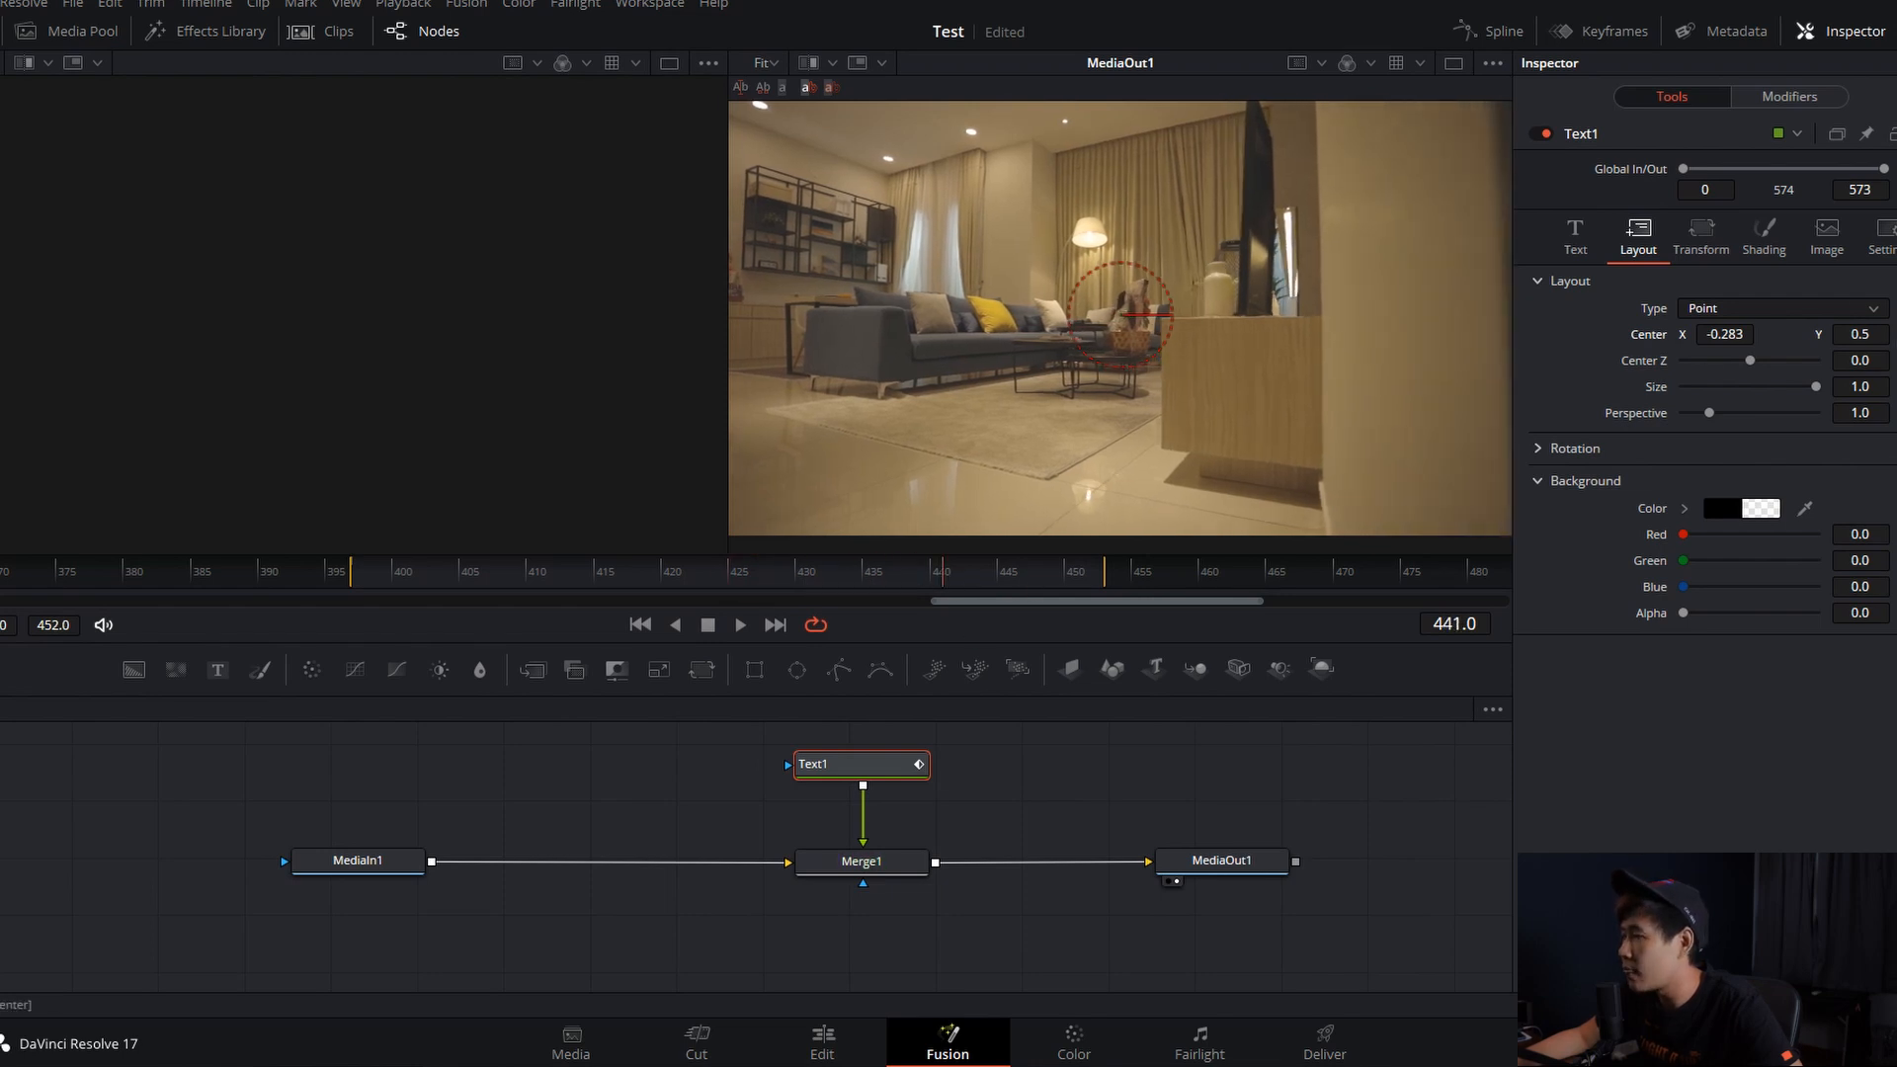
{"action": "left_click_drag", "start_coordinate": [1713, 334], "coordinate": [1895, 334]}
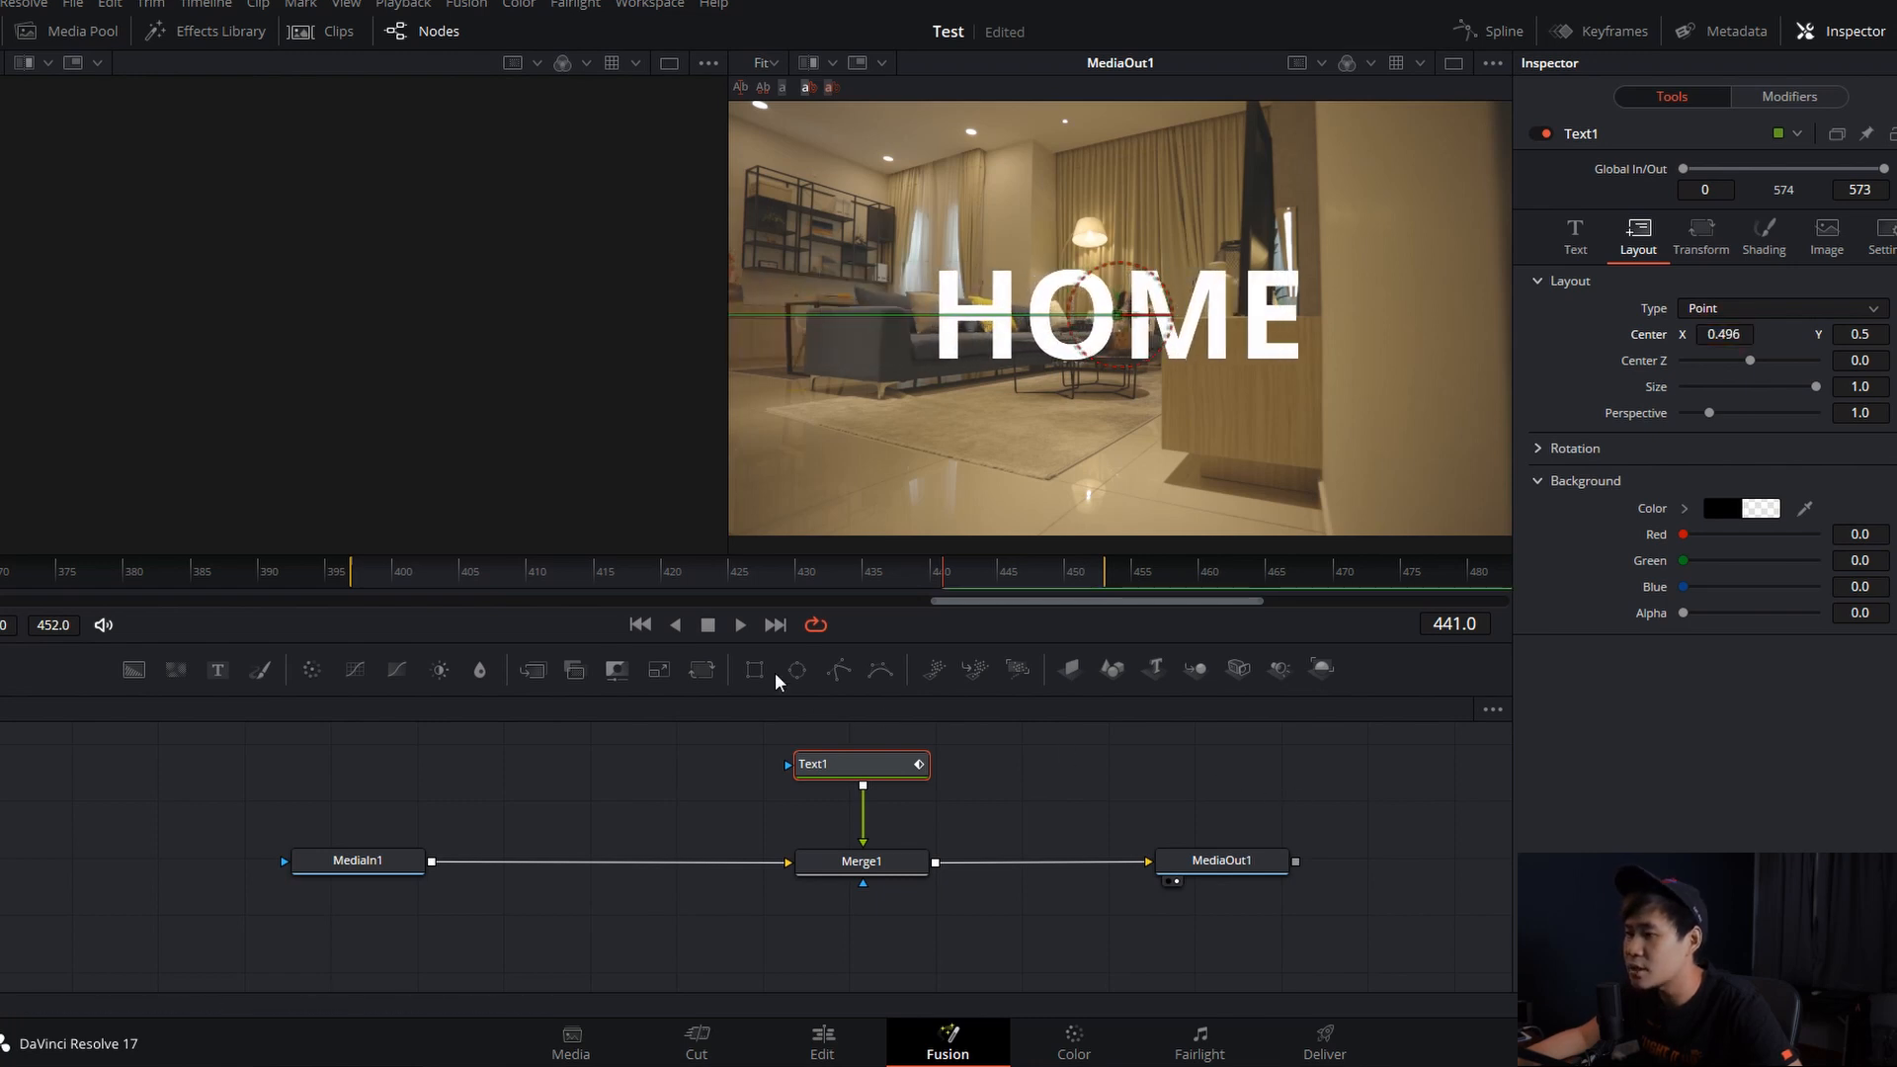
{"action": "left_click", "coordinate": [671, 573]}
{"action": "key", "text": "space"}
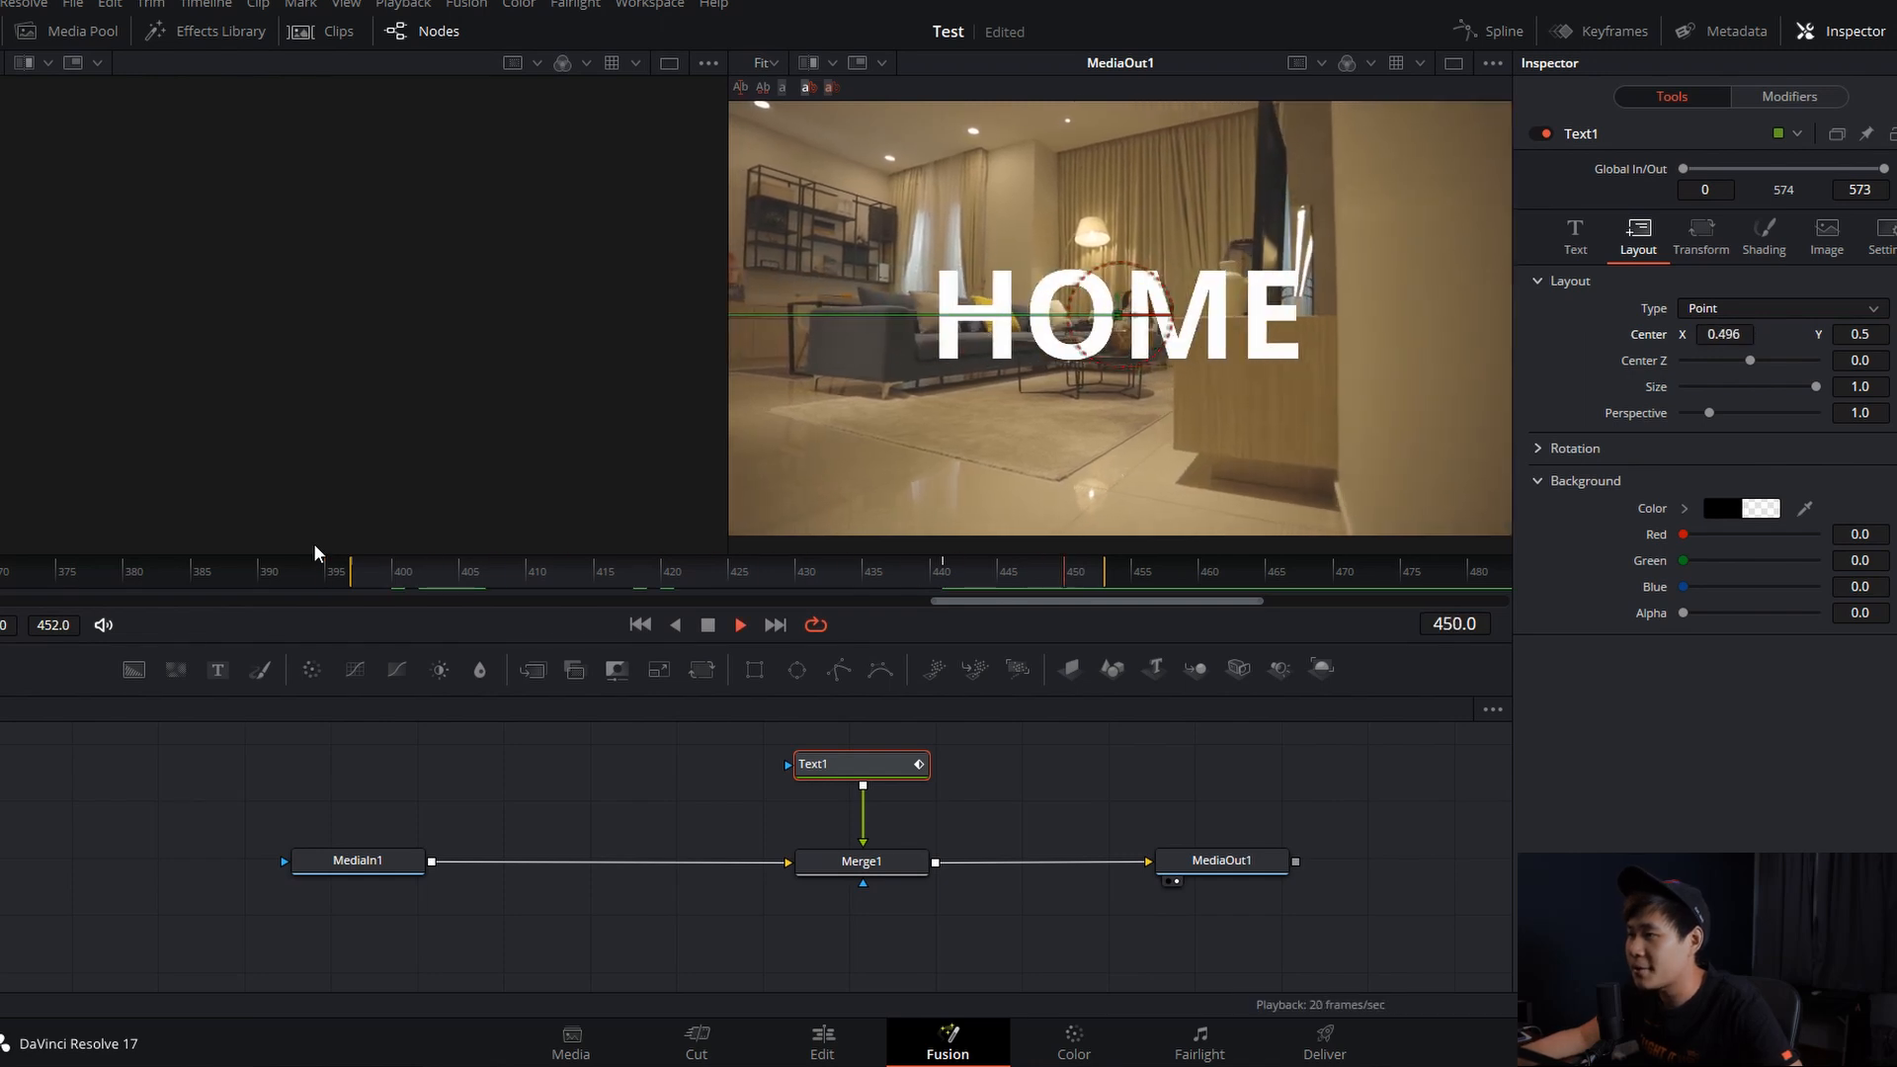
{"action": "key", "text": "space"}
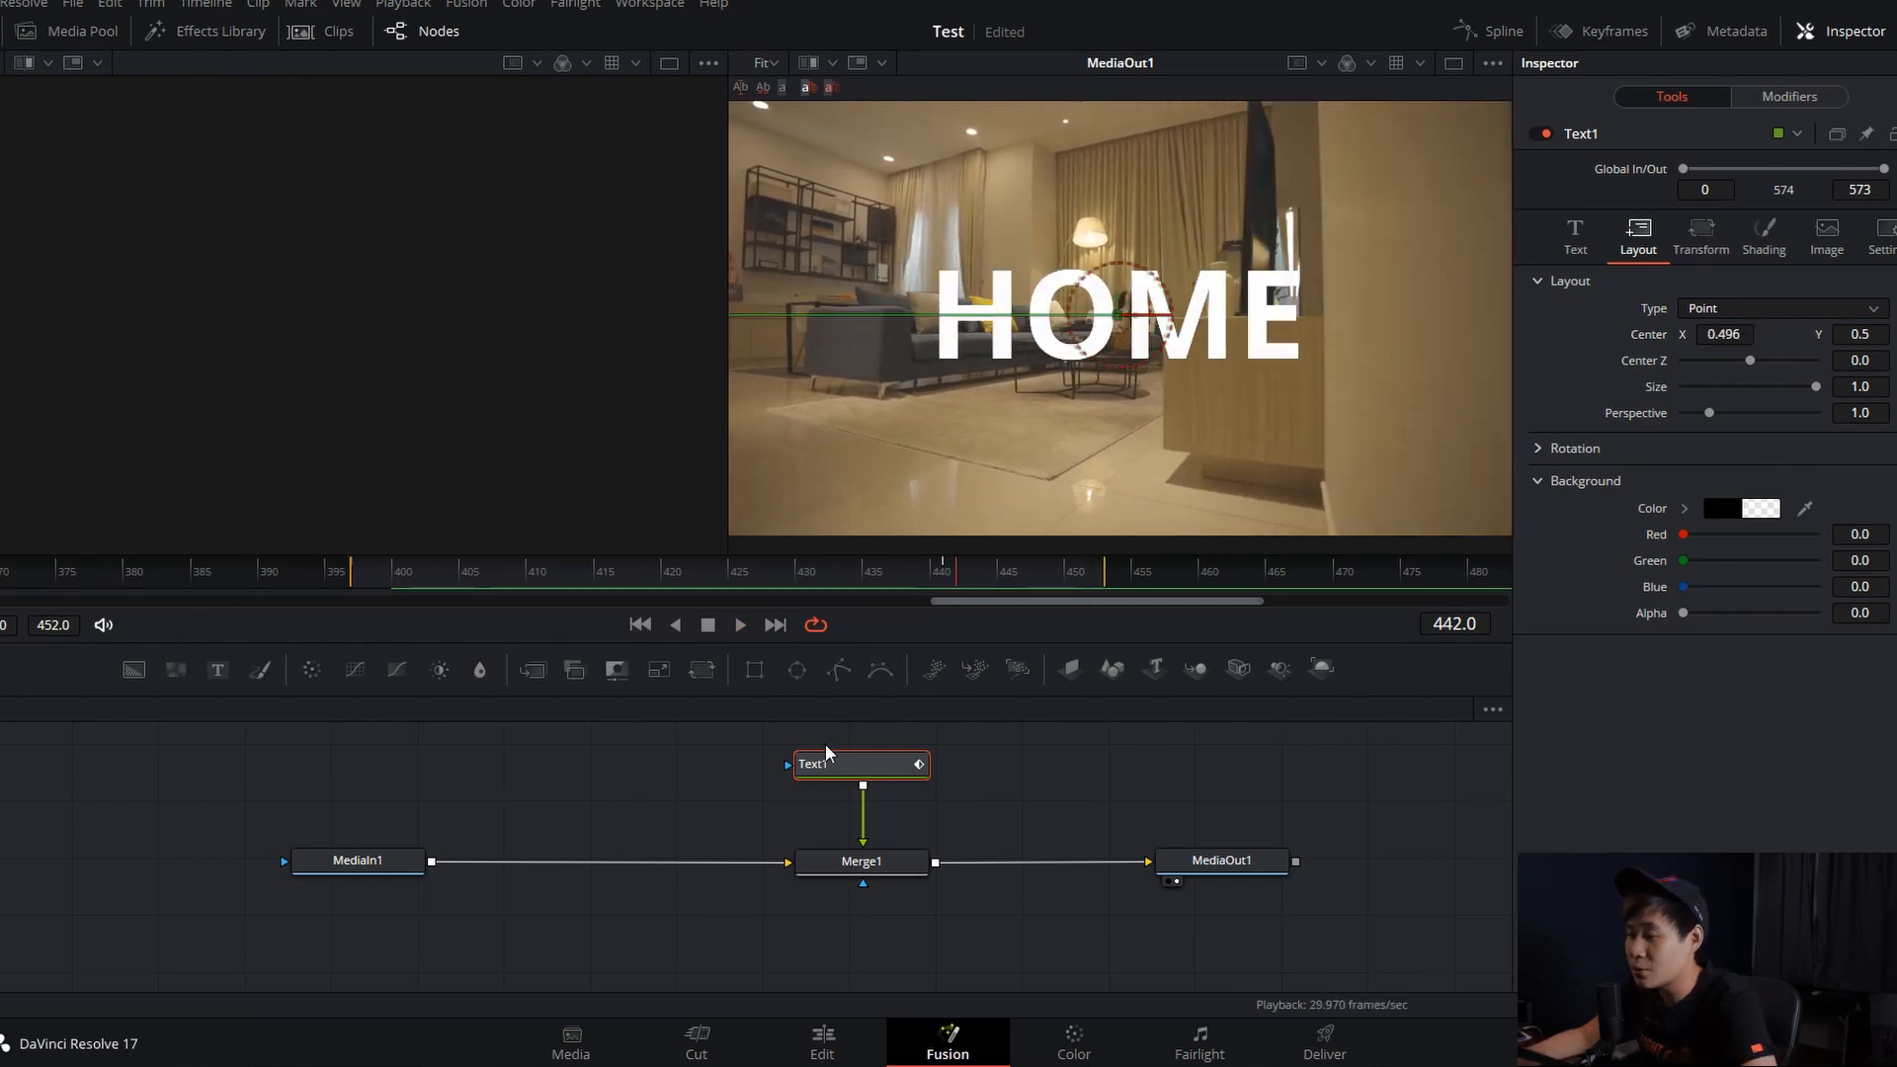
Go to the Color page and add five serial nodes after node 01.
{"action": "left_click", "coordinate": [1074, 1040]}
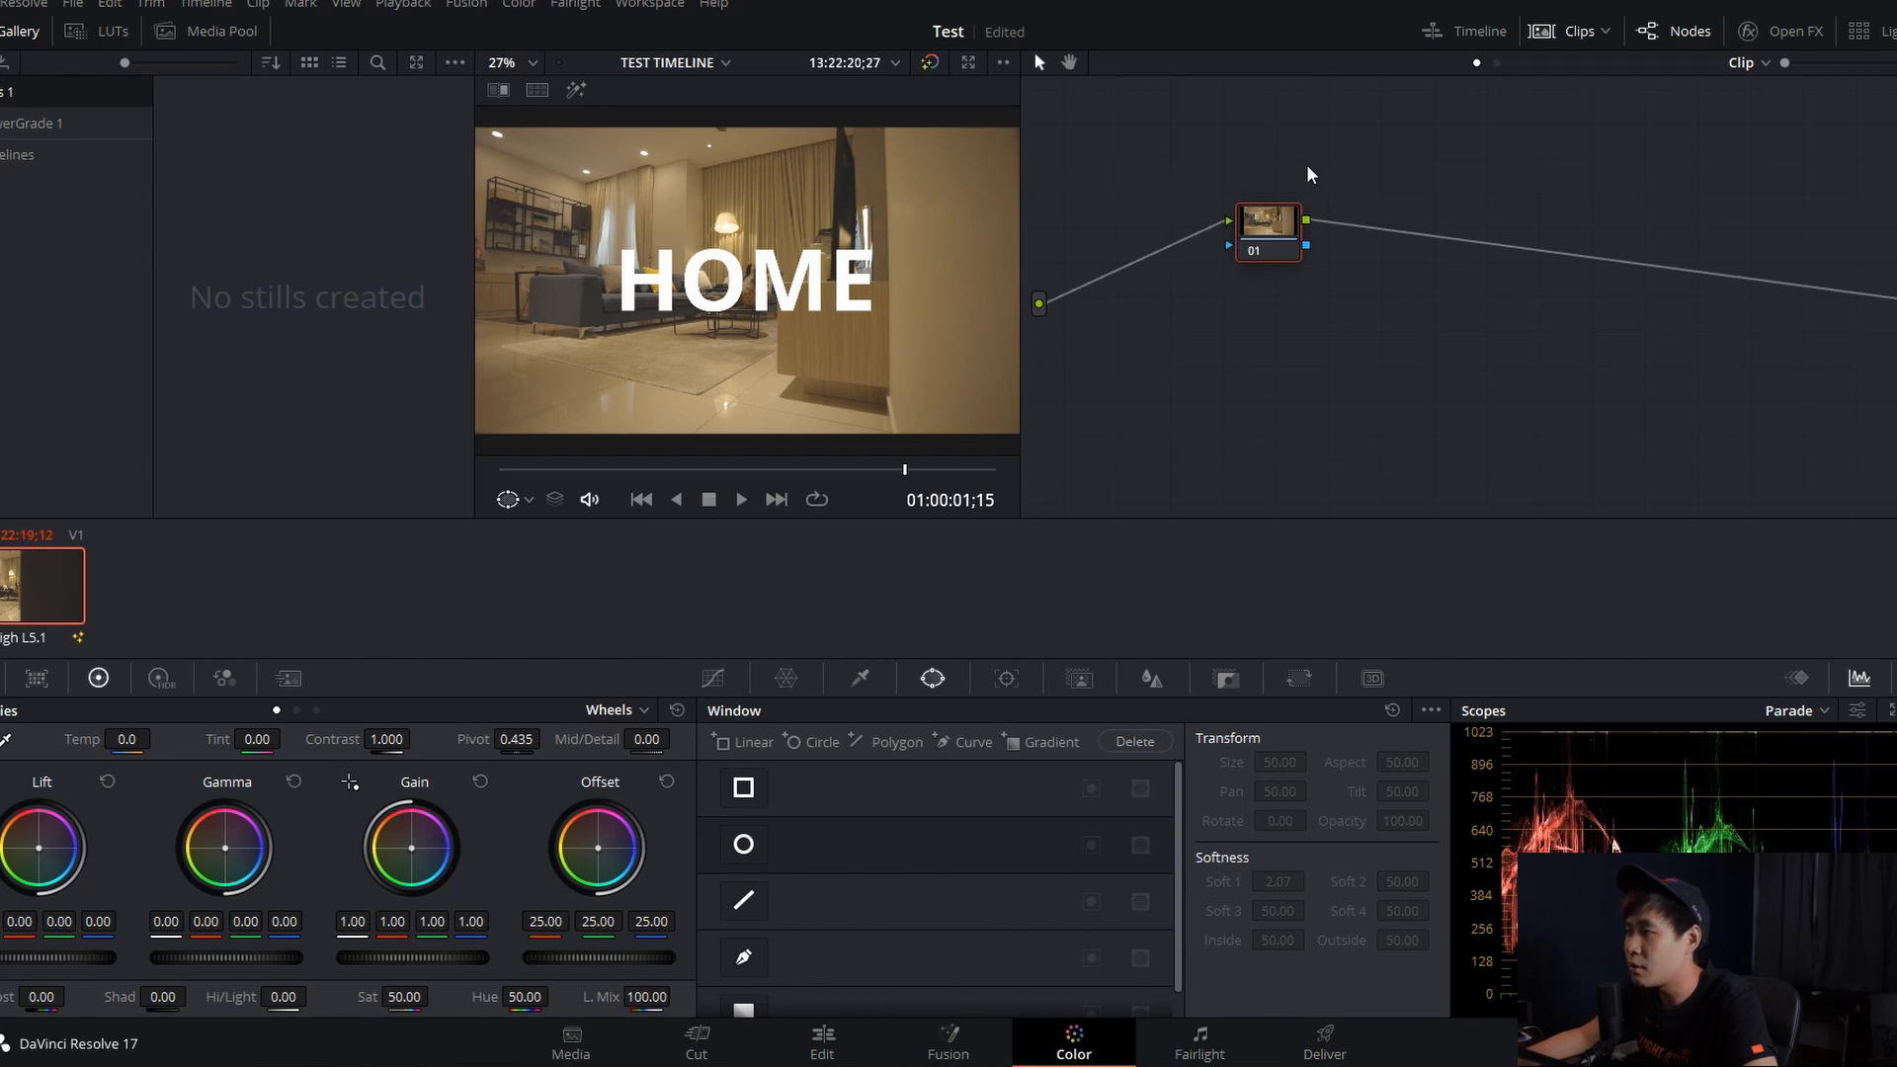
{"action": "left_click_drag", "start_coordinate": [1261, 237], "coordinate": [1175, 291]}
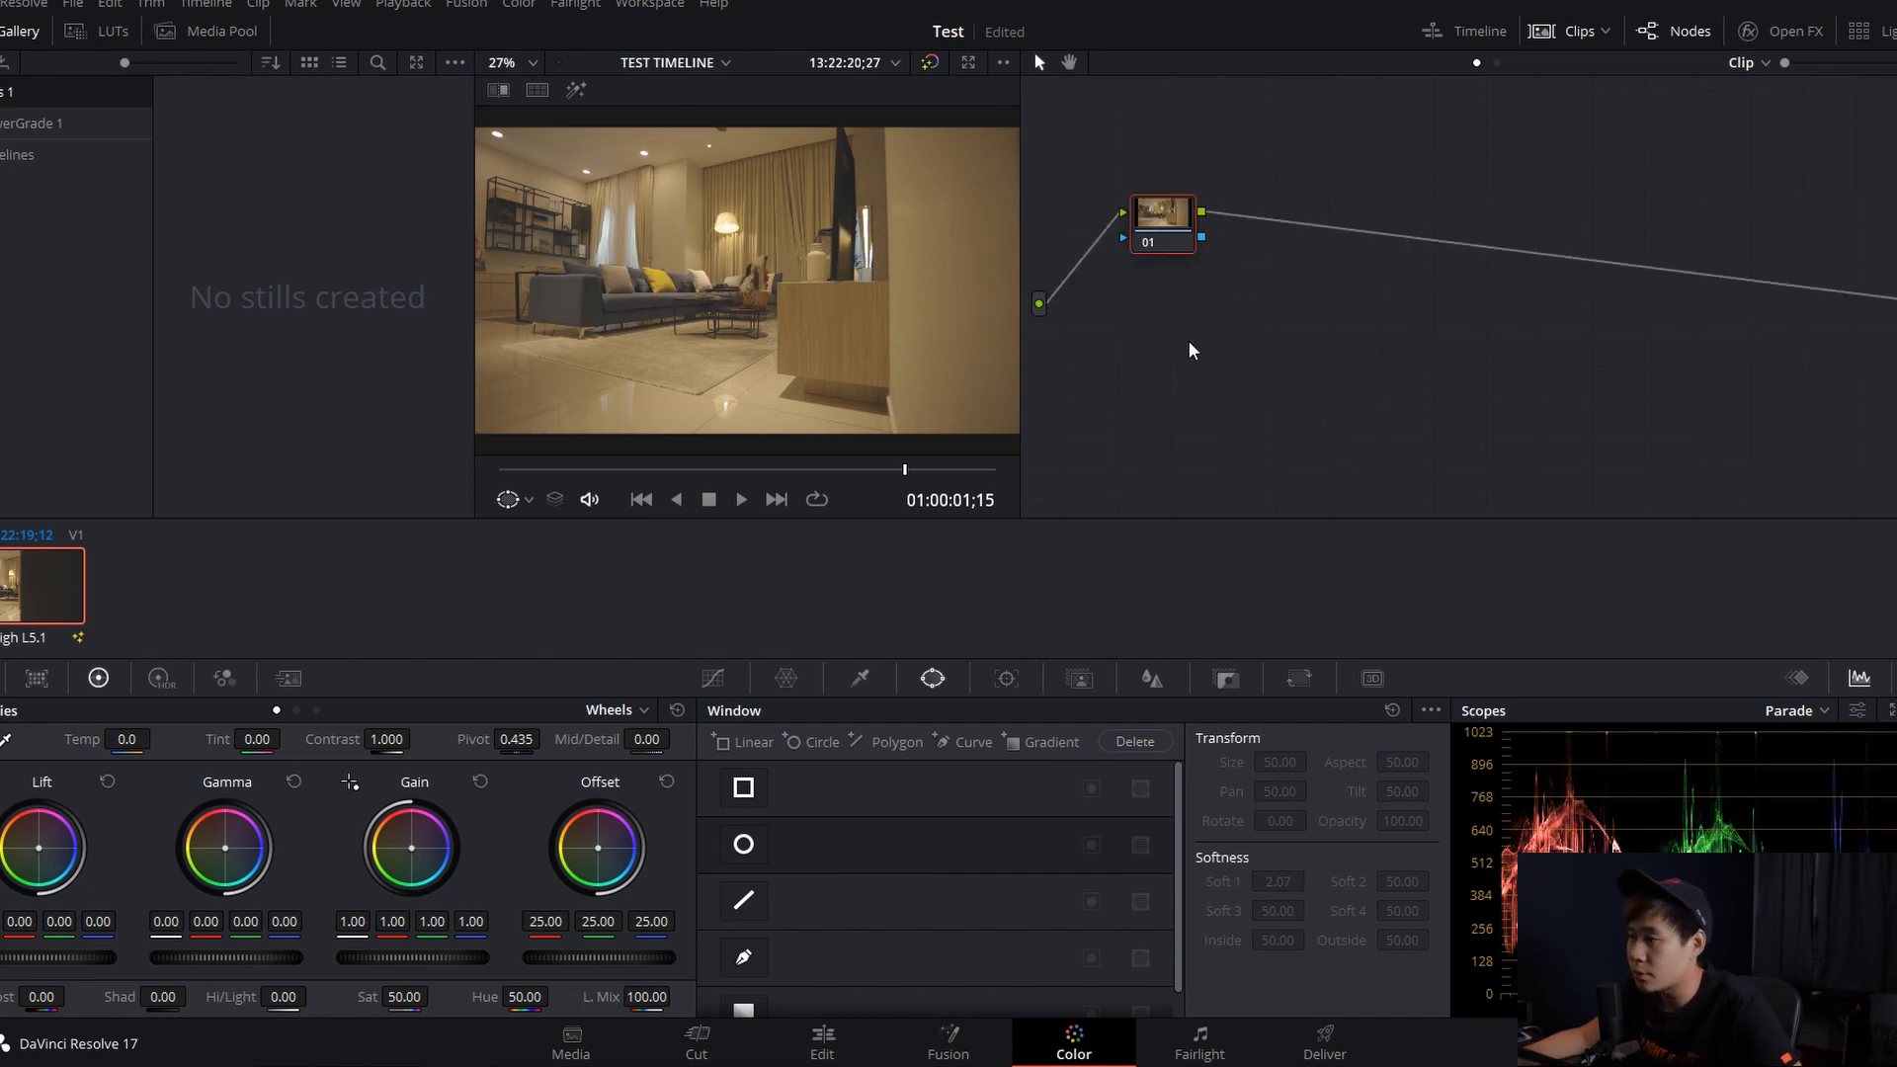
{"action": "key", "text": "alt+s"}
{"action": "key", "text": "alt+s"}
{"action": "key", "text": "alt+s"}
{"action": "key", "text": "alt+s"}
{"action": "key", "text": "alt+s"}
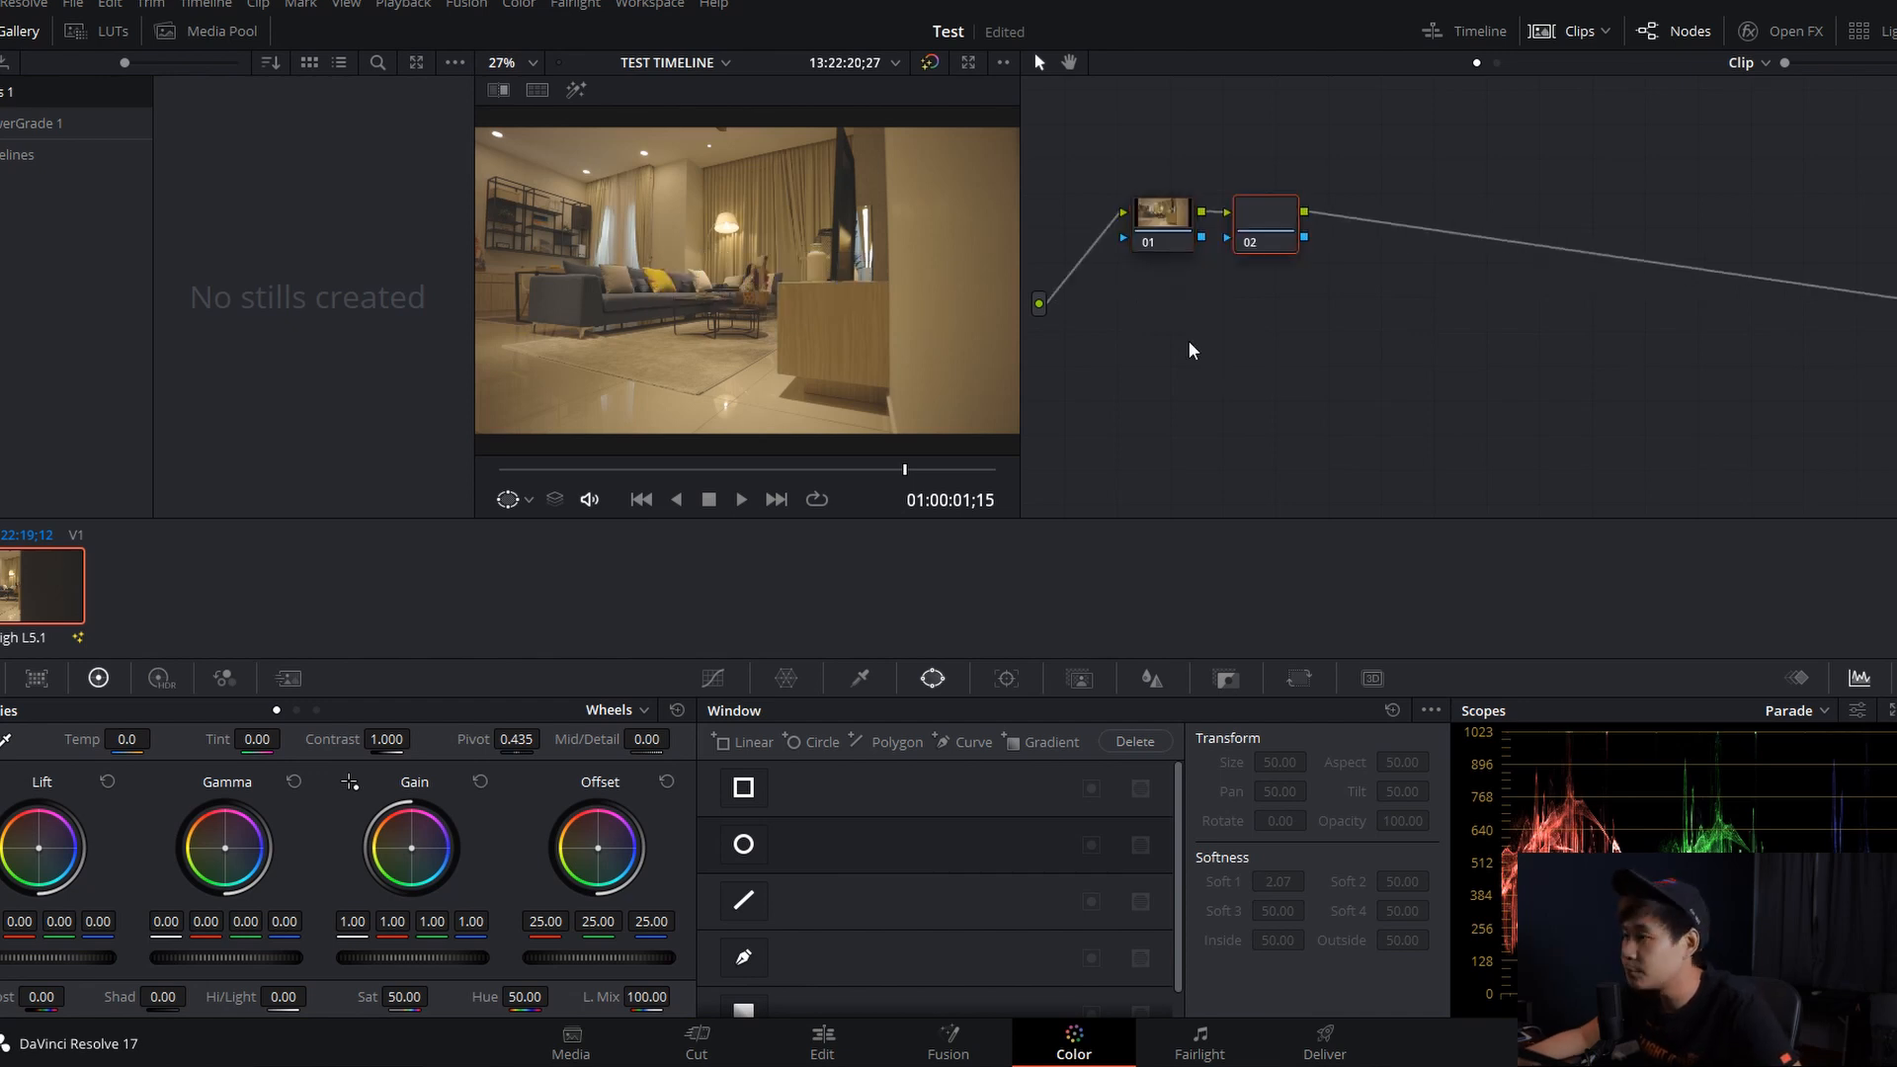
Label the first four nodes NR, CST, Primary and Vig, and delete the two unlabelled nodes after them.
{"action": "left_click", "coordinate": [1165, 219]}
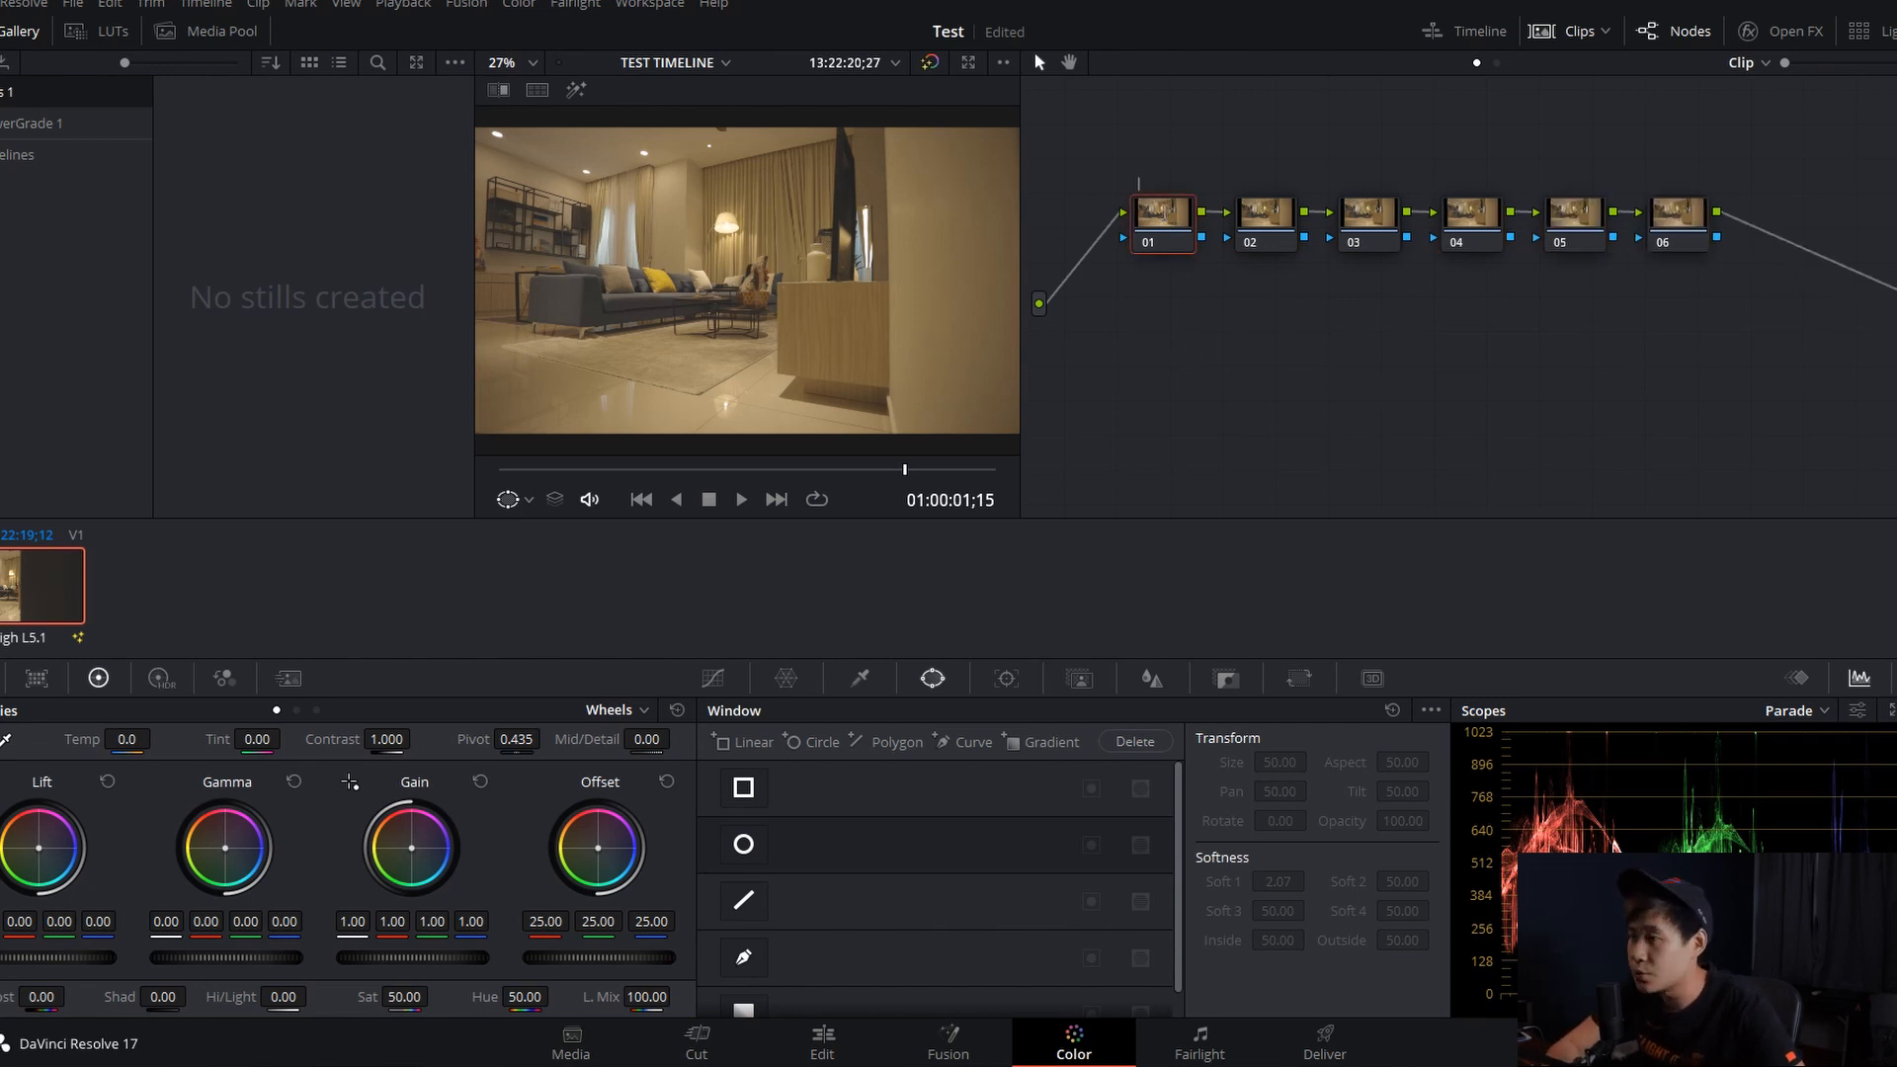
{"action": "left_click", "coordinate": [1285, 219]}
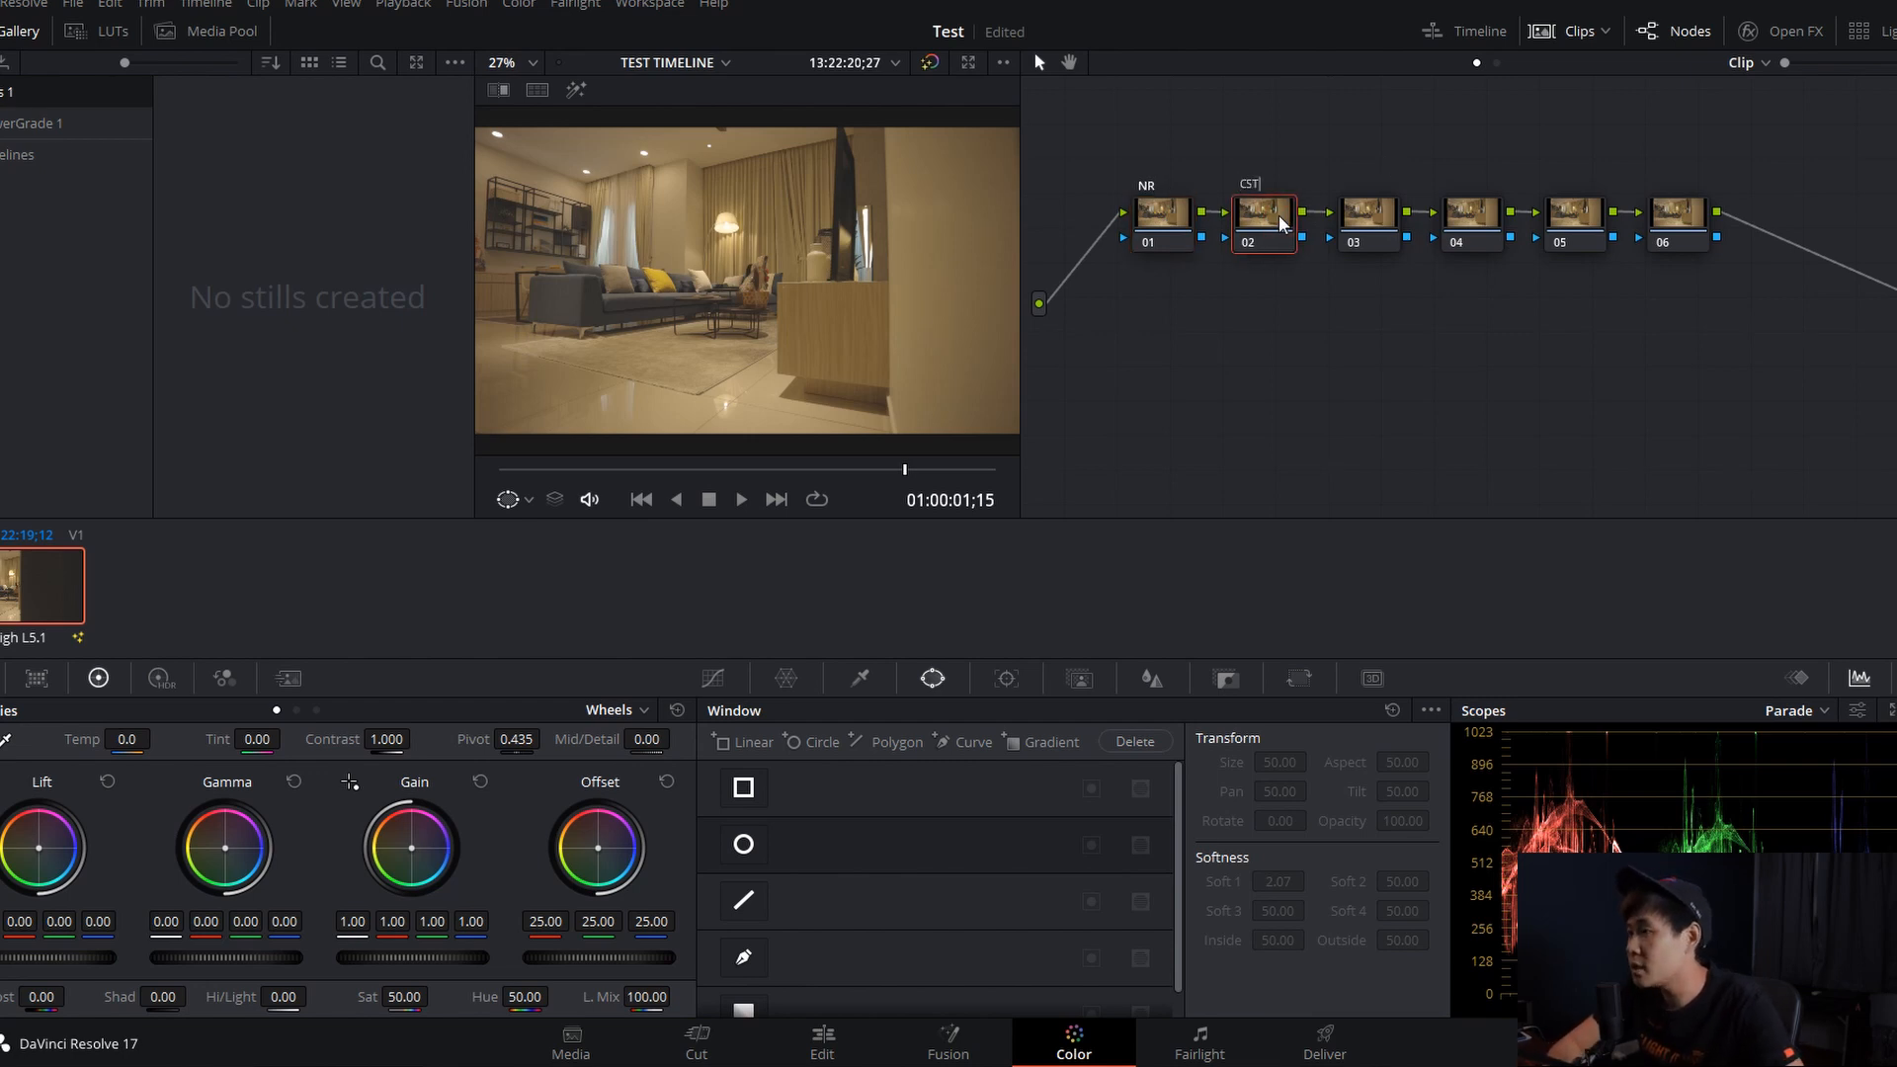
{"action": "left_click", "coordinate": [1376, 226]}
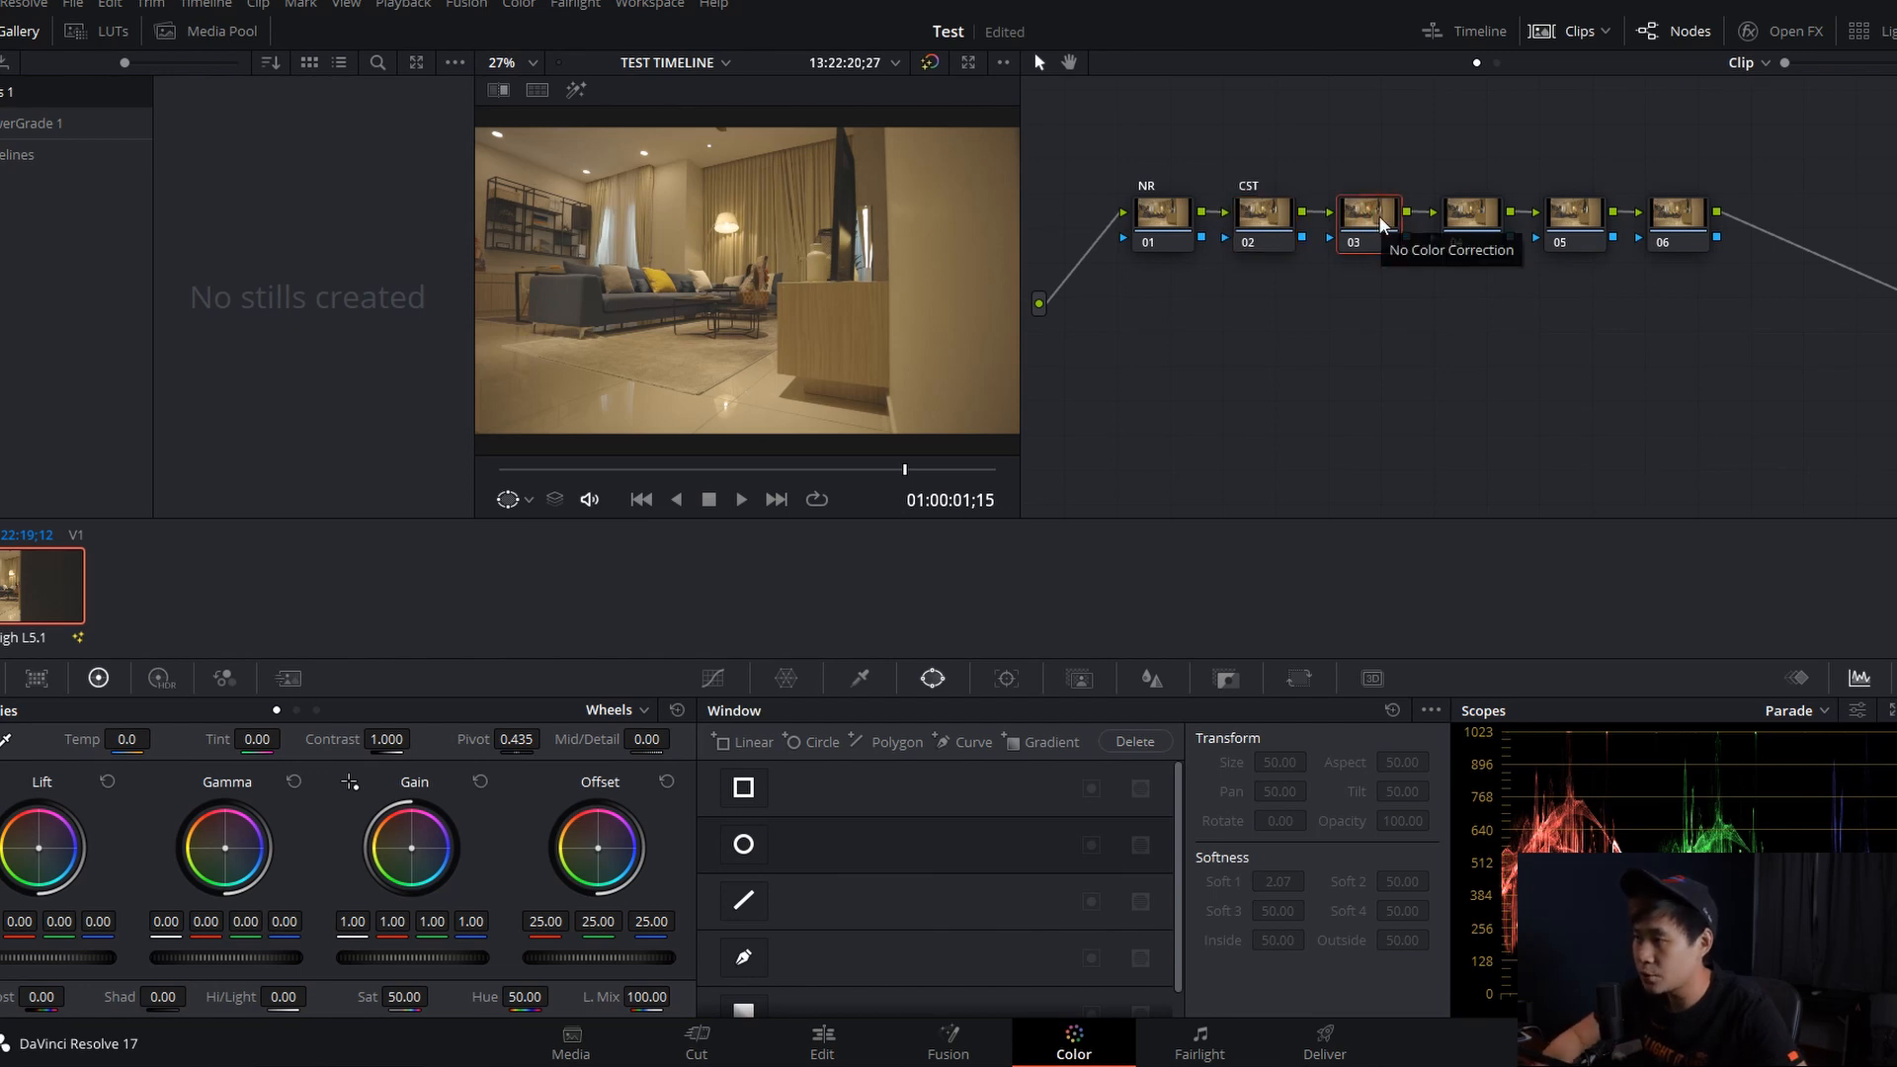
{"action": "key", "text": "F2"}
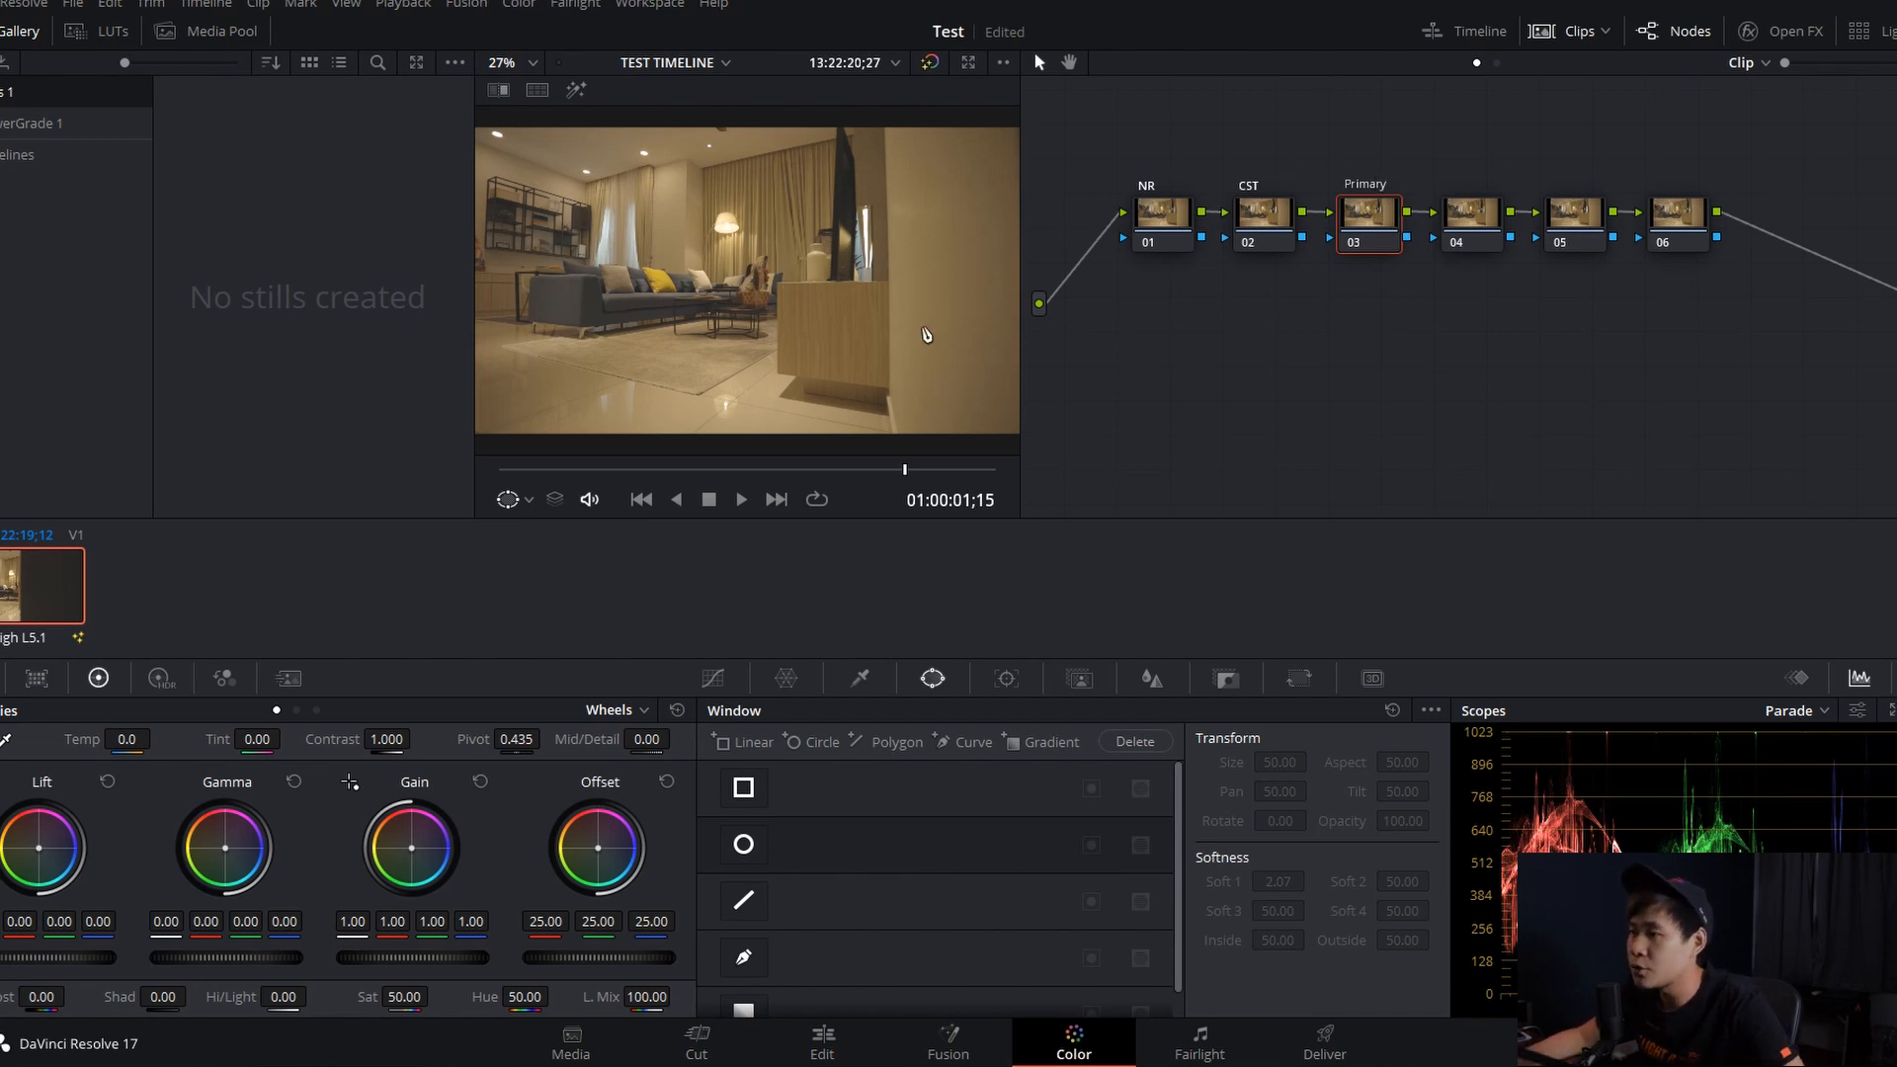
{"action": "left_click", "coordinate": [1376, 218]}
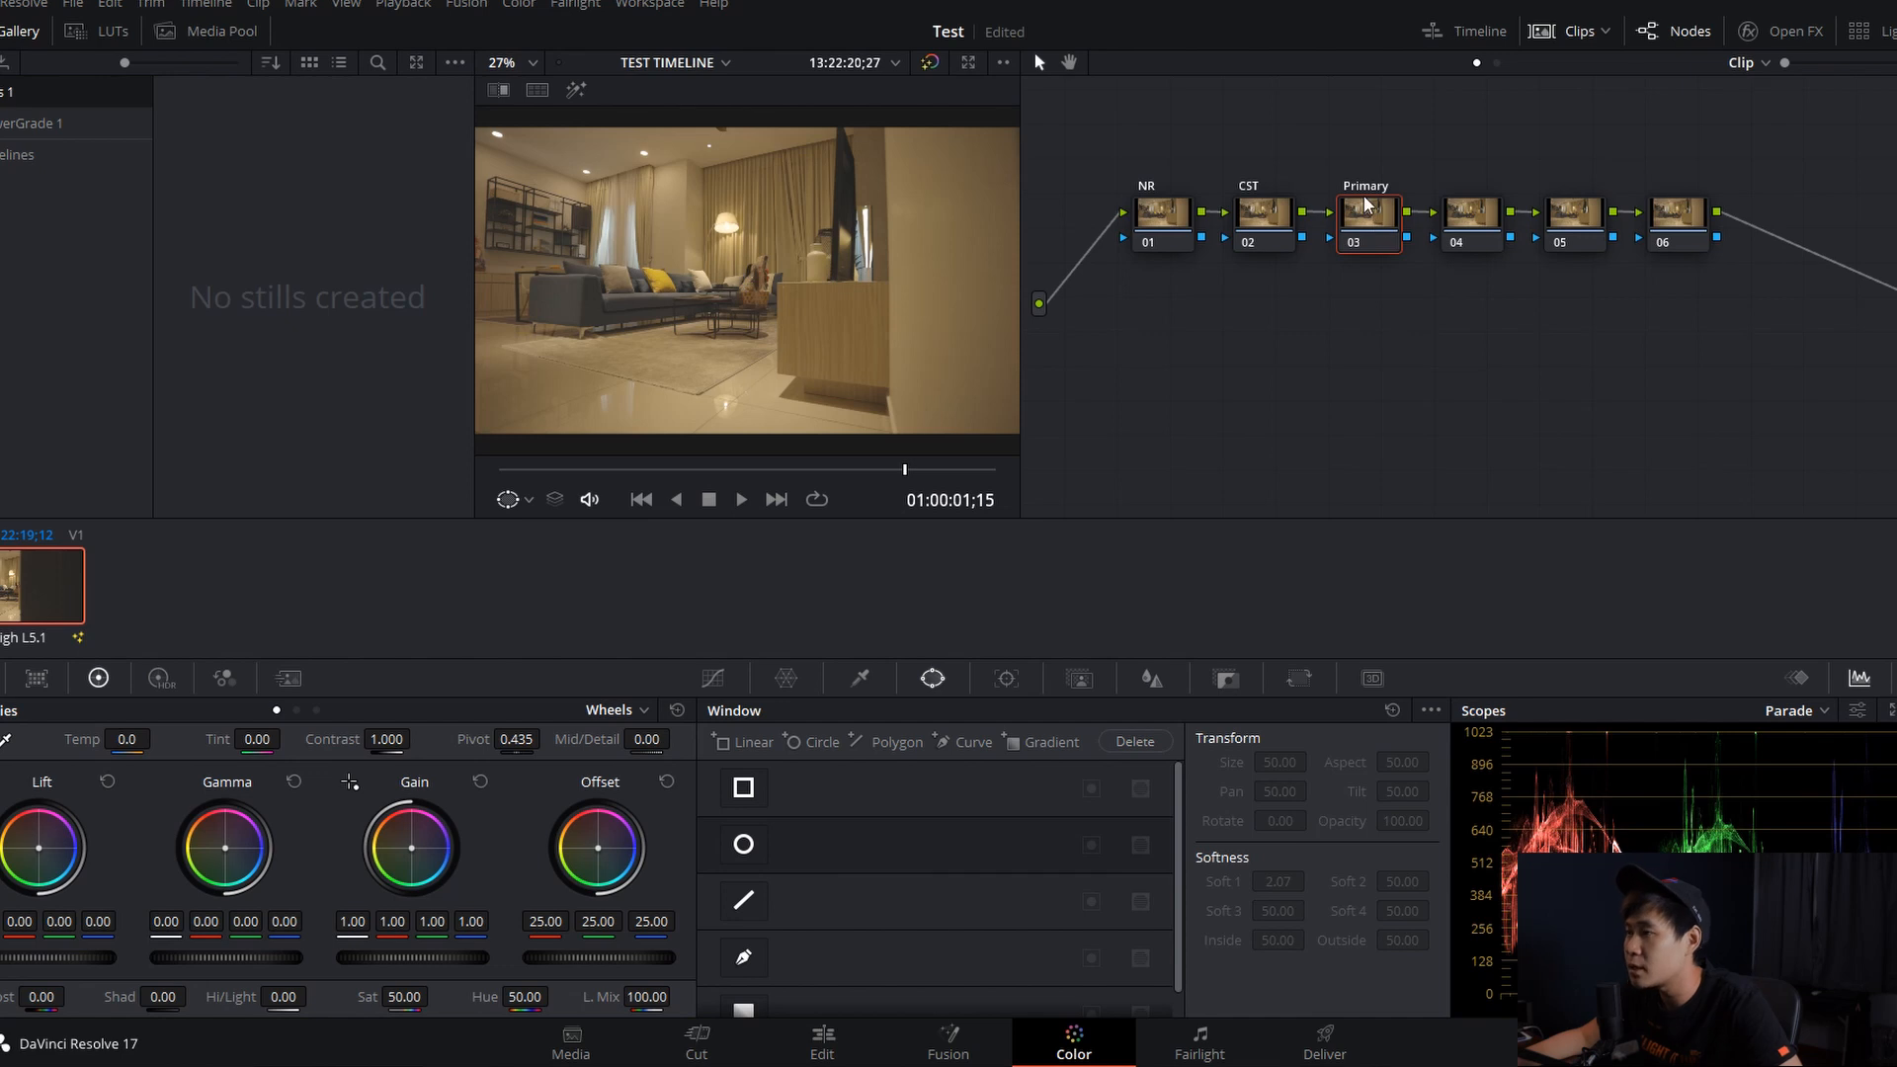
{"action": "left_click", "coordinate": [1475, 225]}
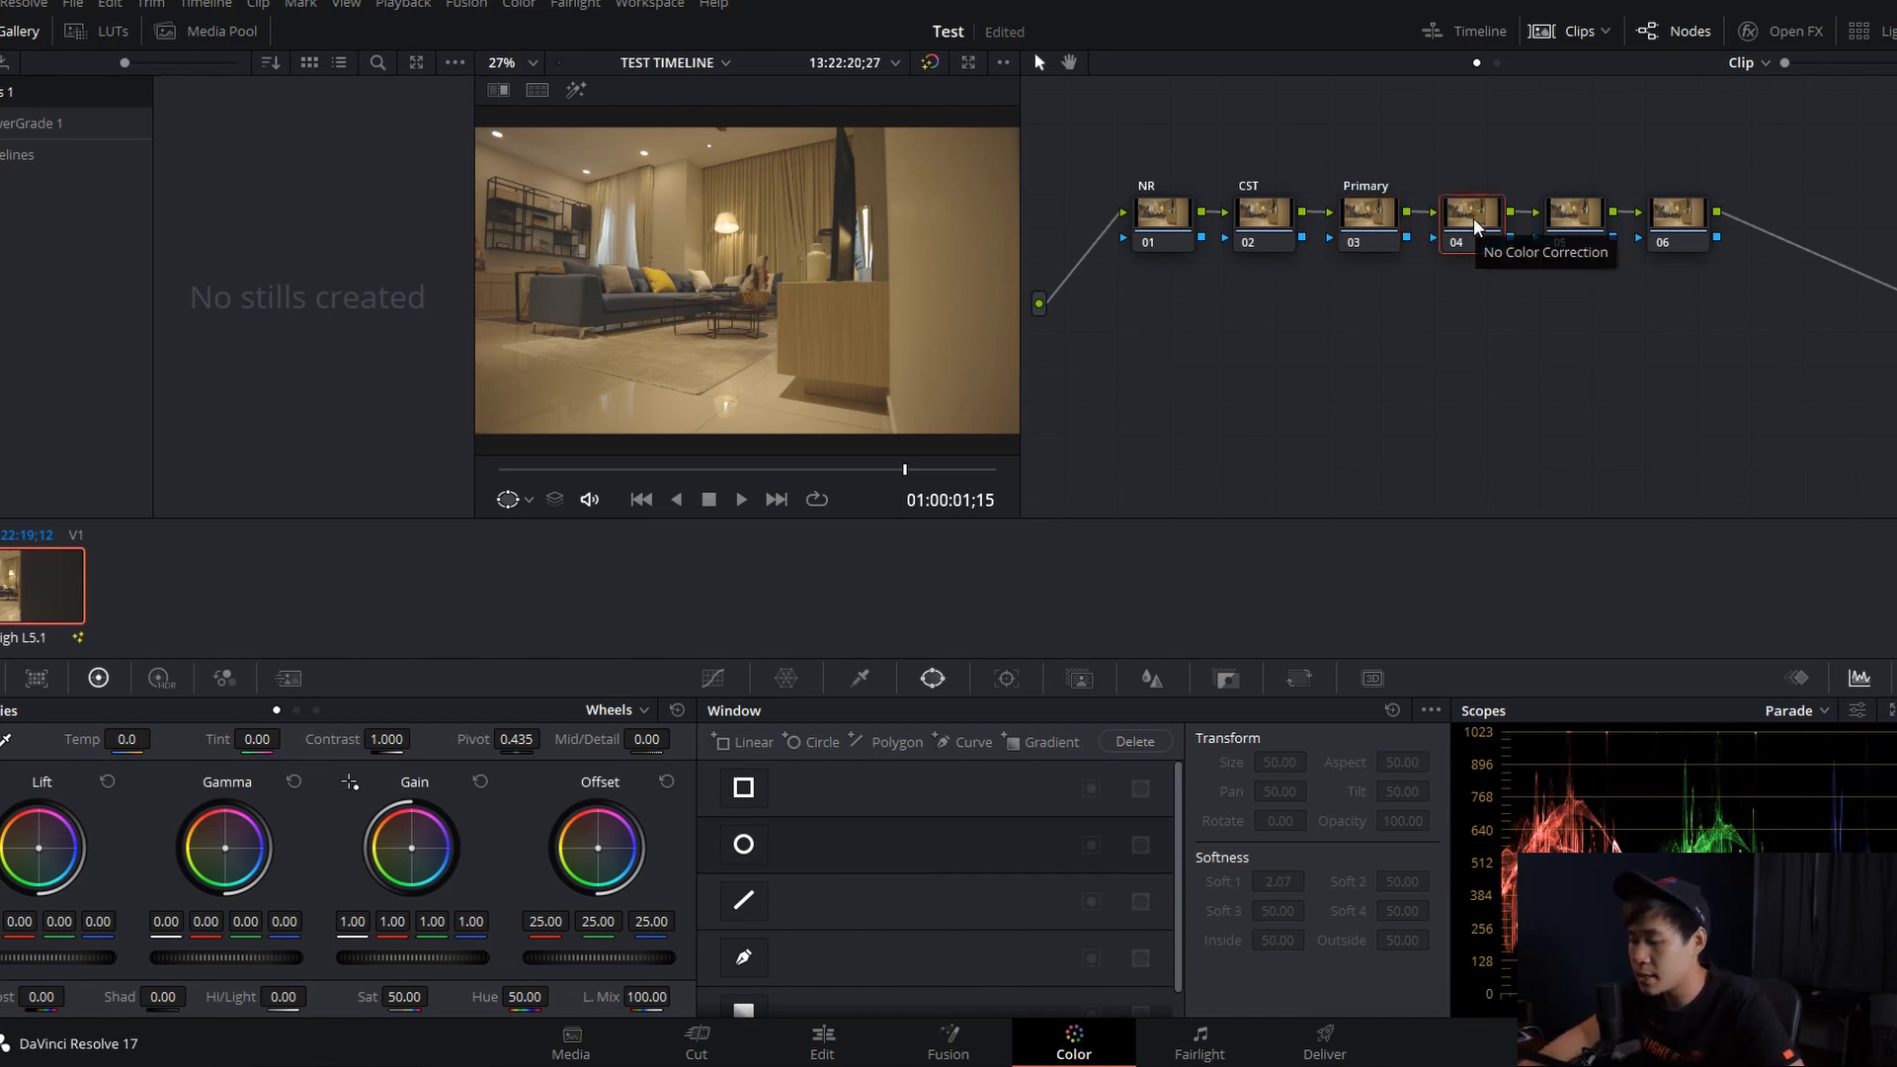
{"action": "double_click", "coordinate": [1475, 225]}
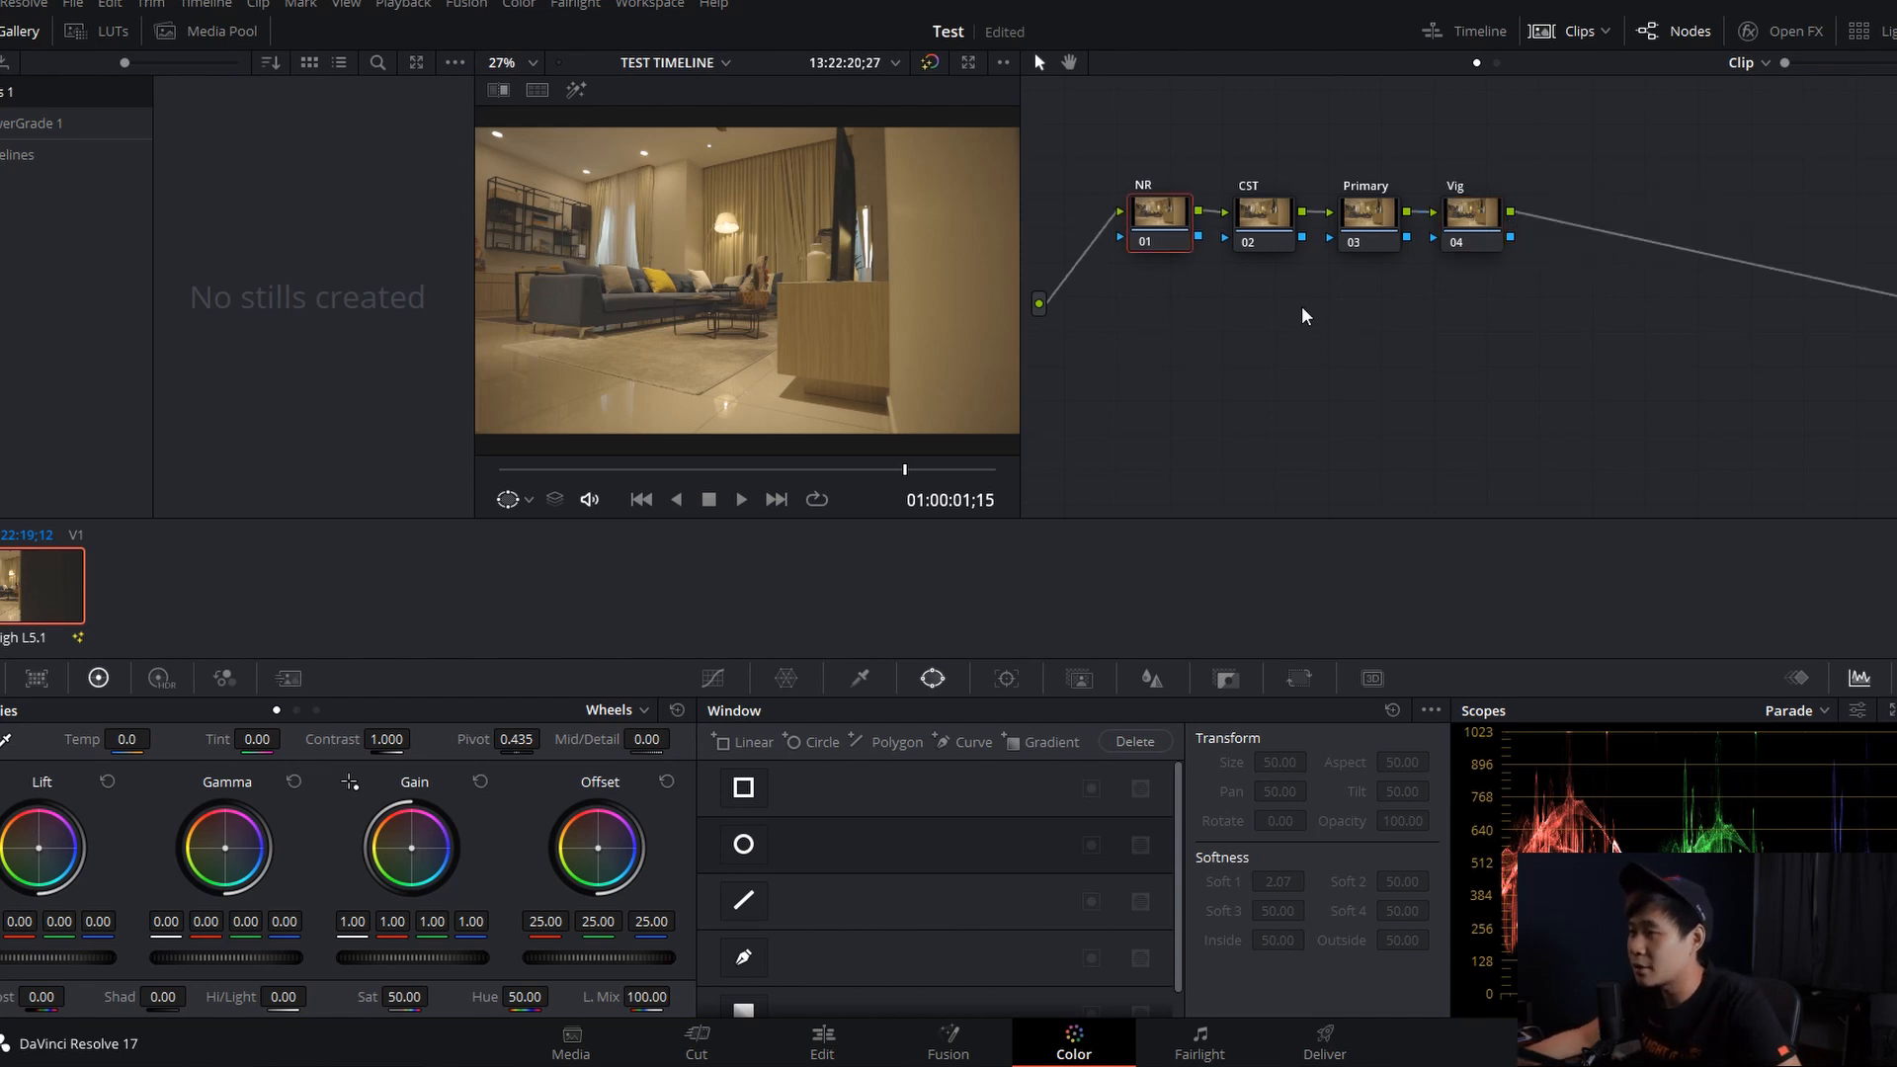
Find the Color Space Transform effect in the Open FX library and apply it to the CST node.
{"action": "left_click", "coordinate": [1262, 229]}
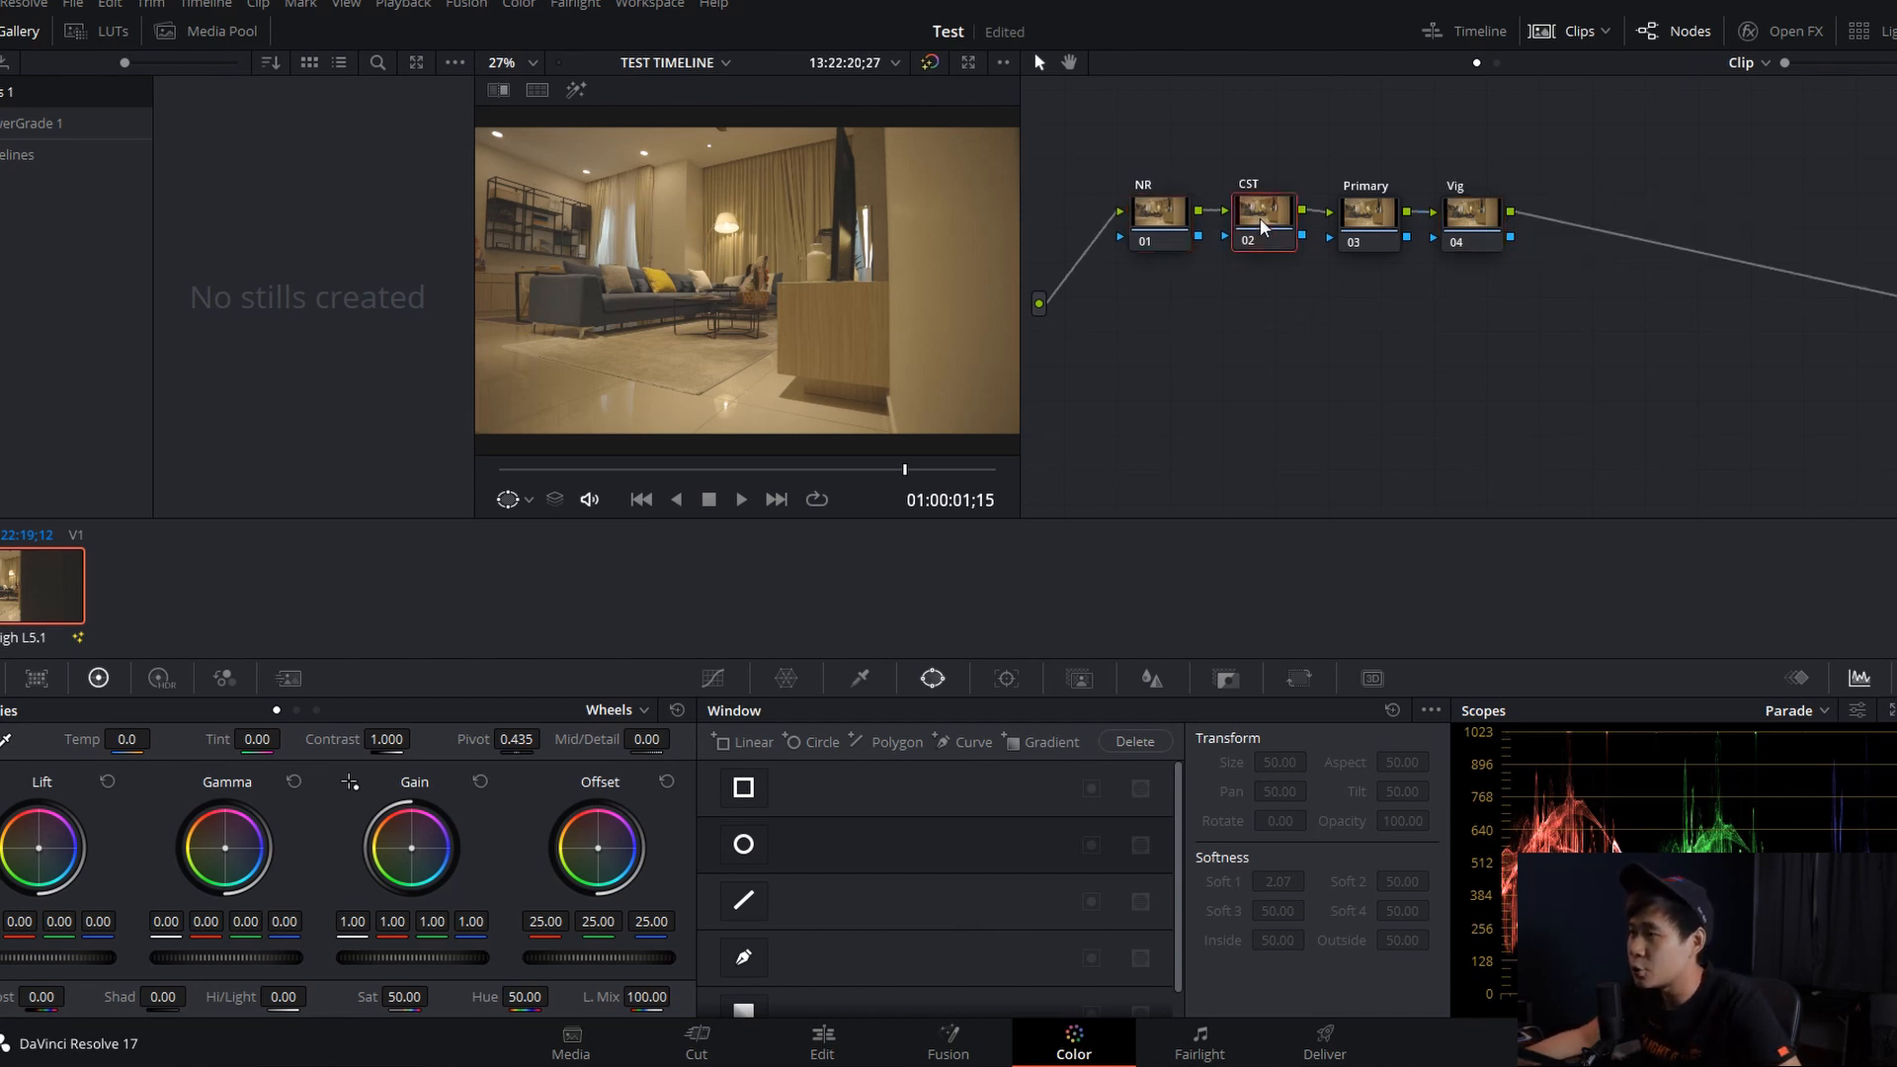
{"action": "left_click_drag", "start_coordinate": [1372, 213], "coordinate": [1450, 215]}
{"action": "left_click", "coordinate": [1746, 31]}
{"action": "left_click", "coordinate": [1669, 103]}
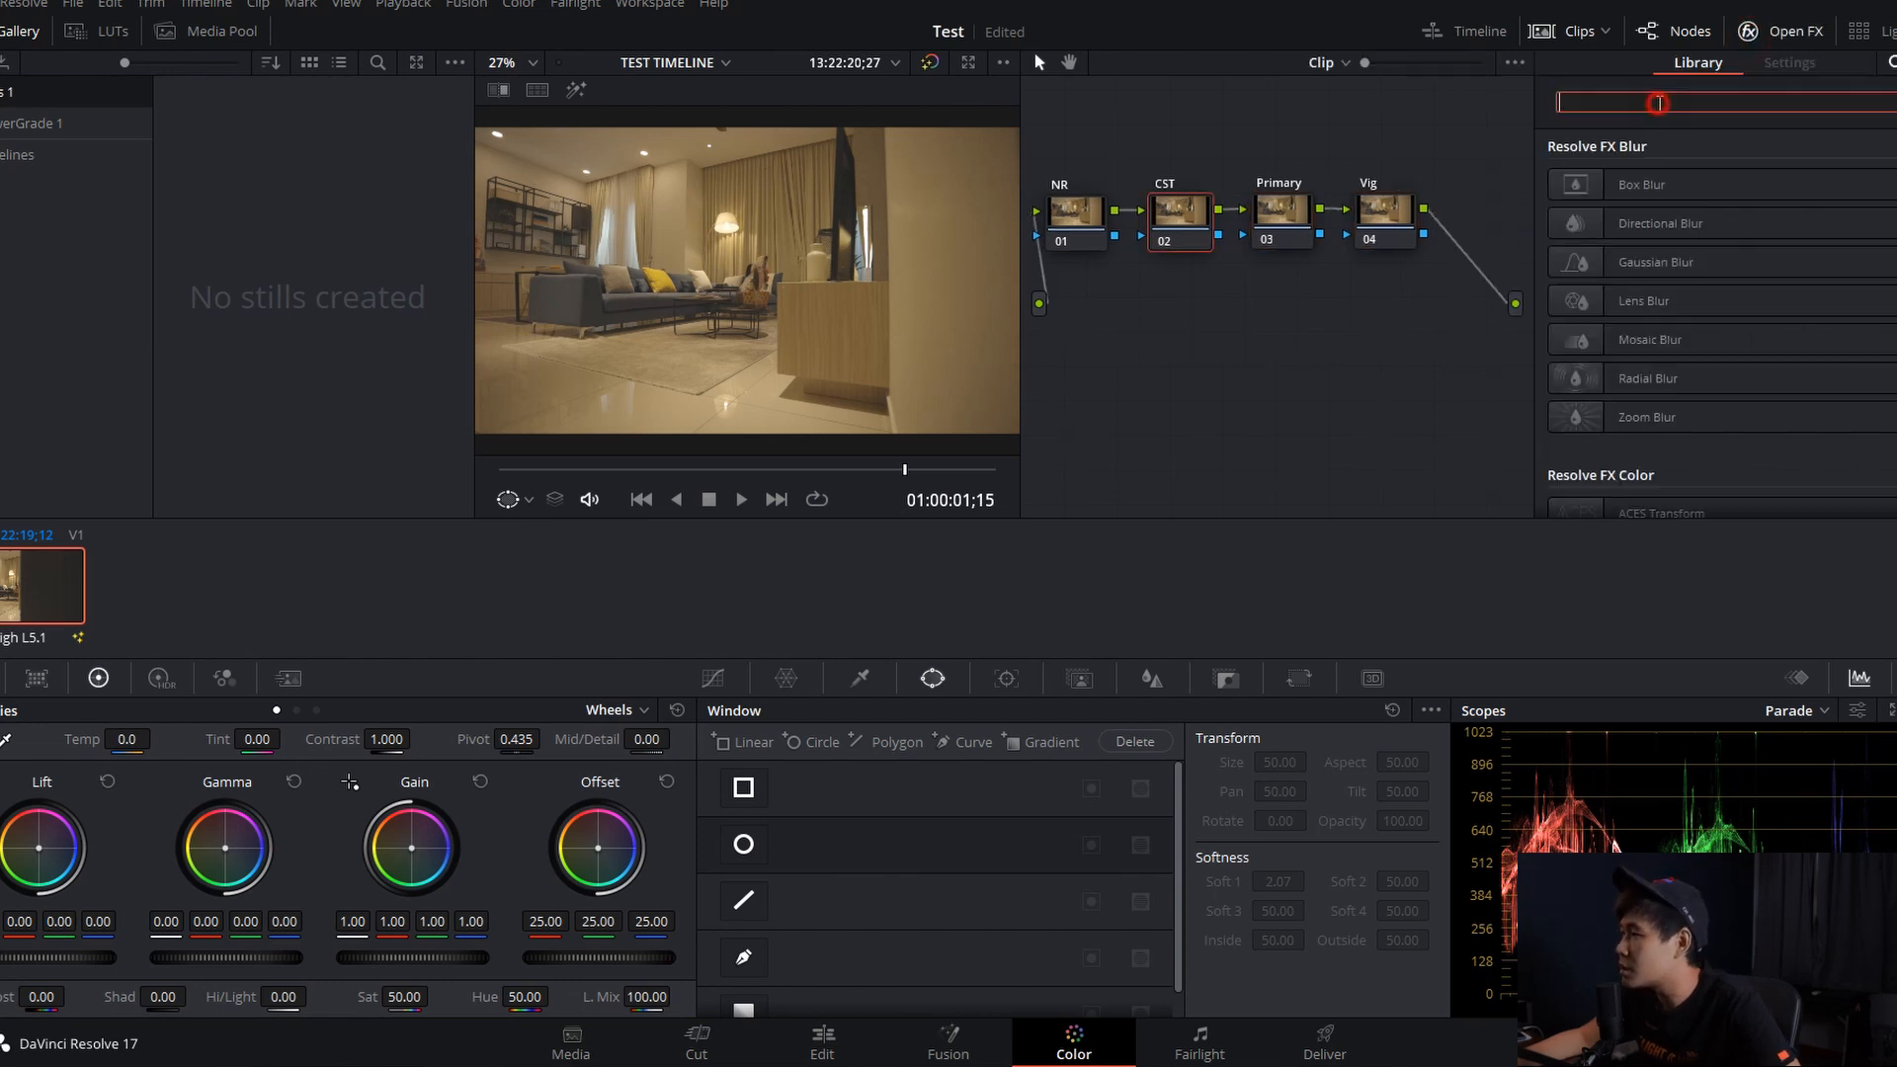
{"action": "type", "text": "co"}
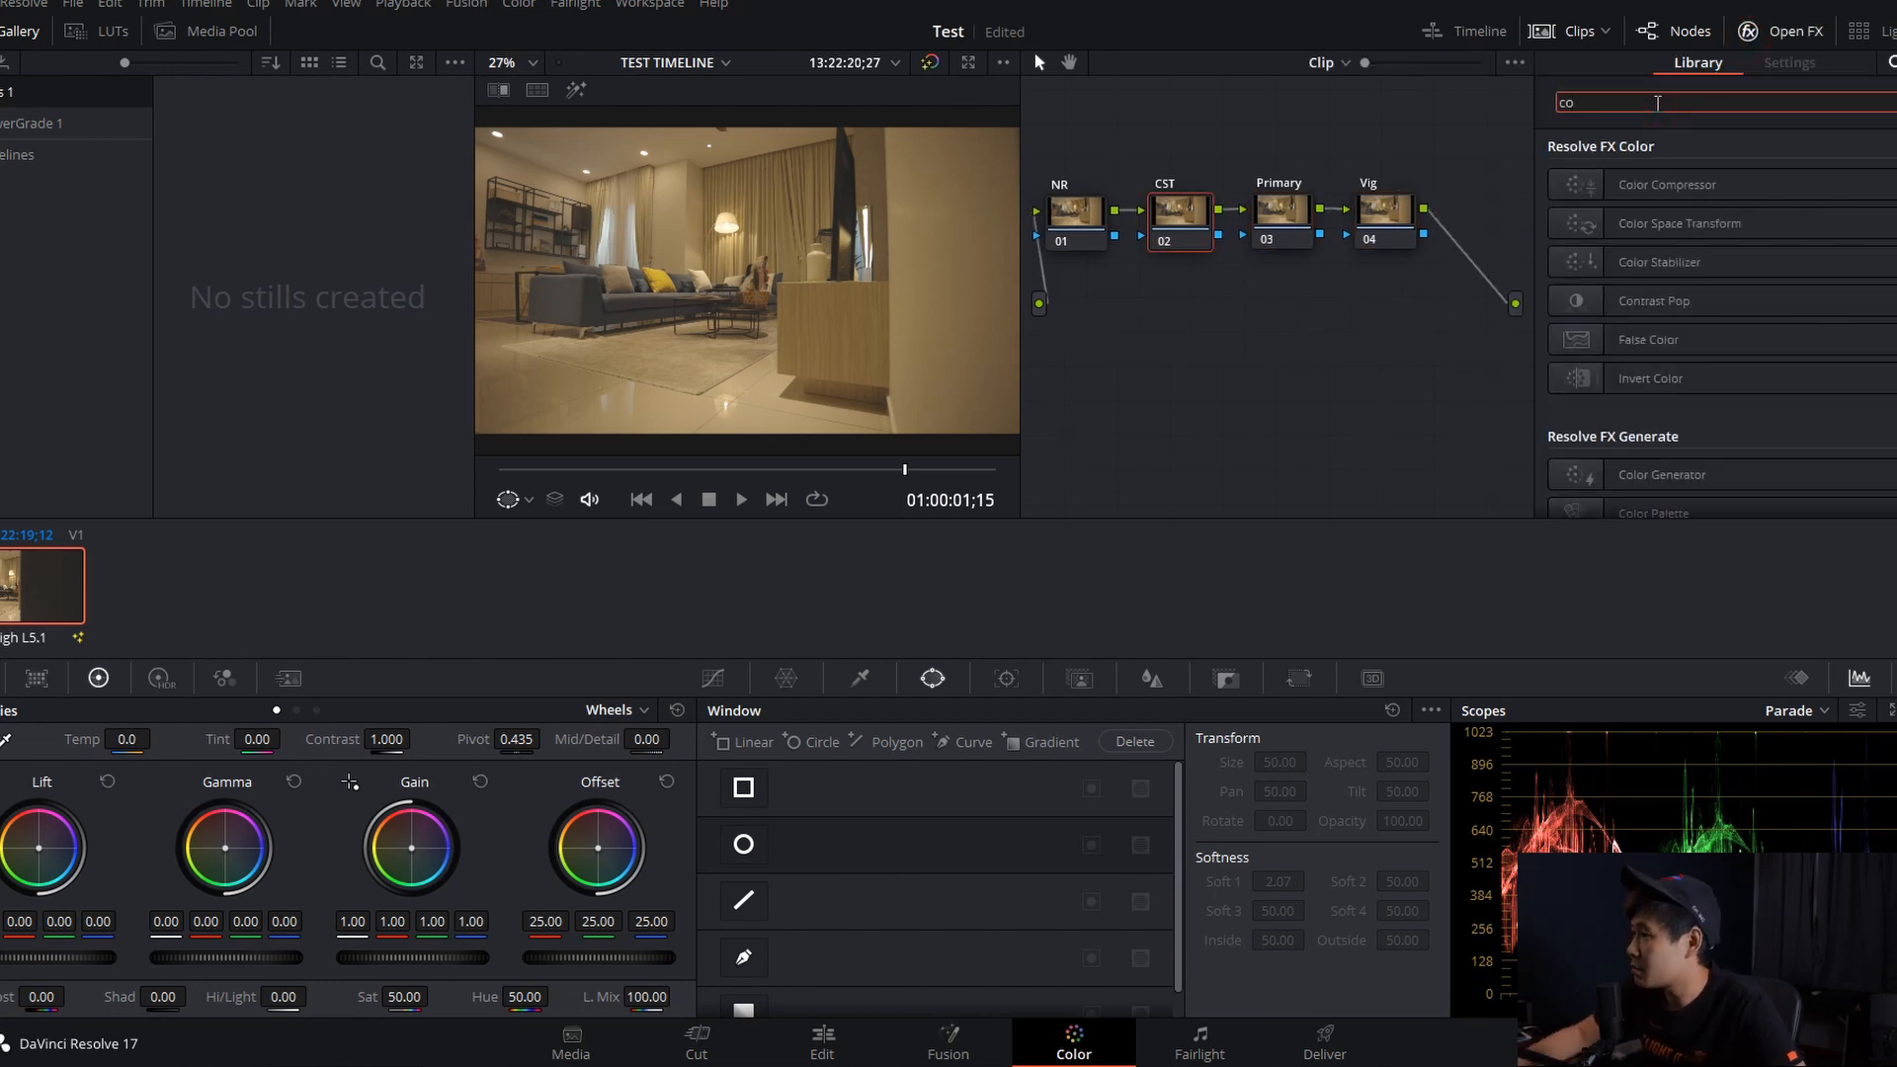
{"action": "left_click_drag", "start_coordinate": [1701, 238], "coordinate": [1176, 232]}
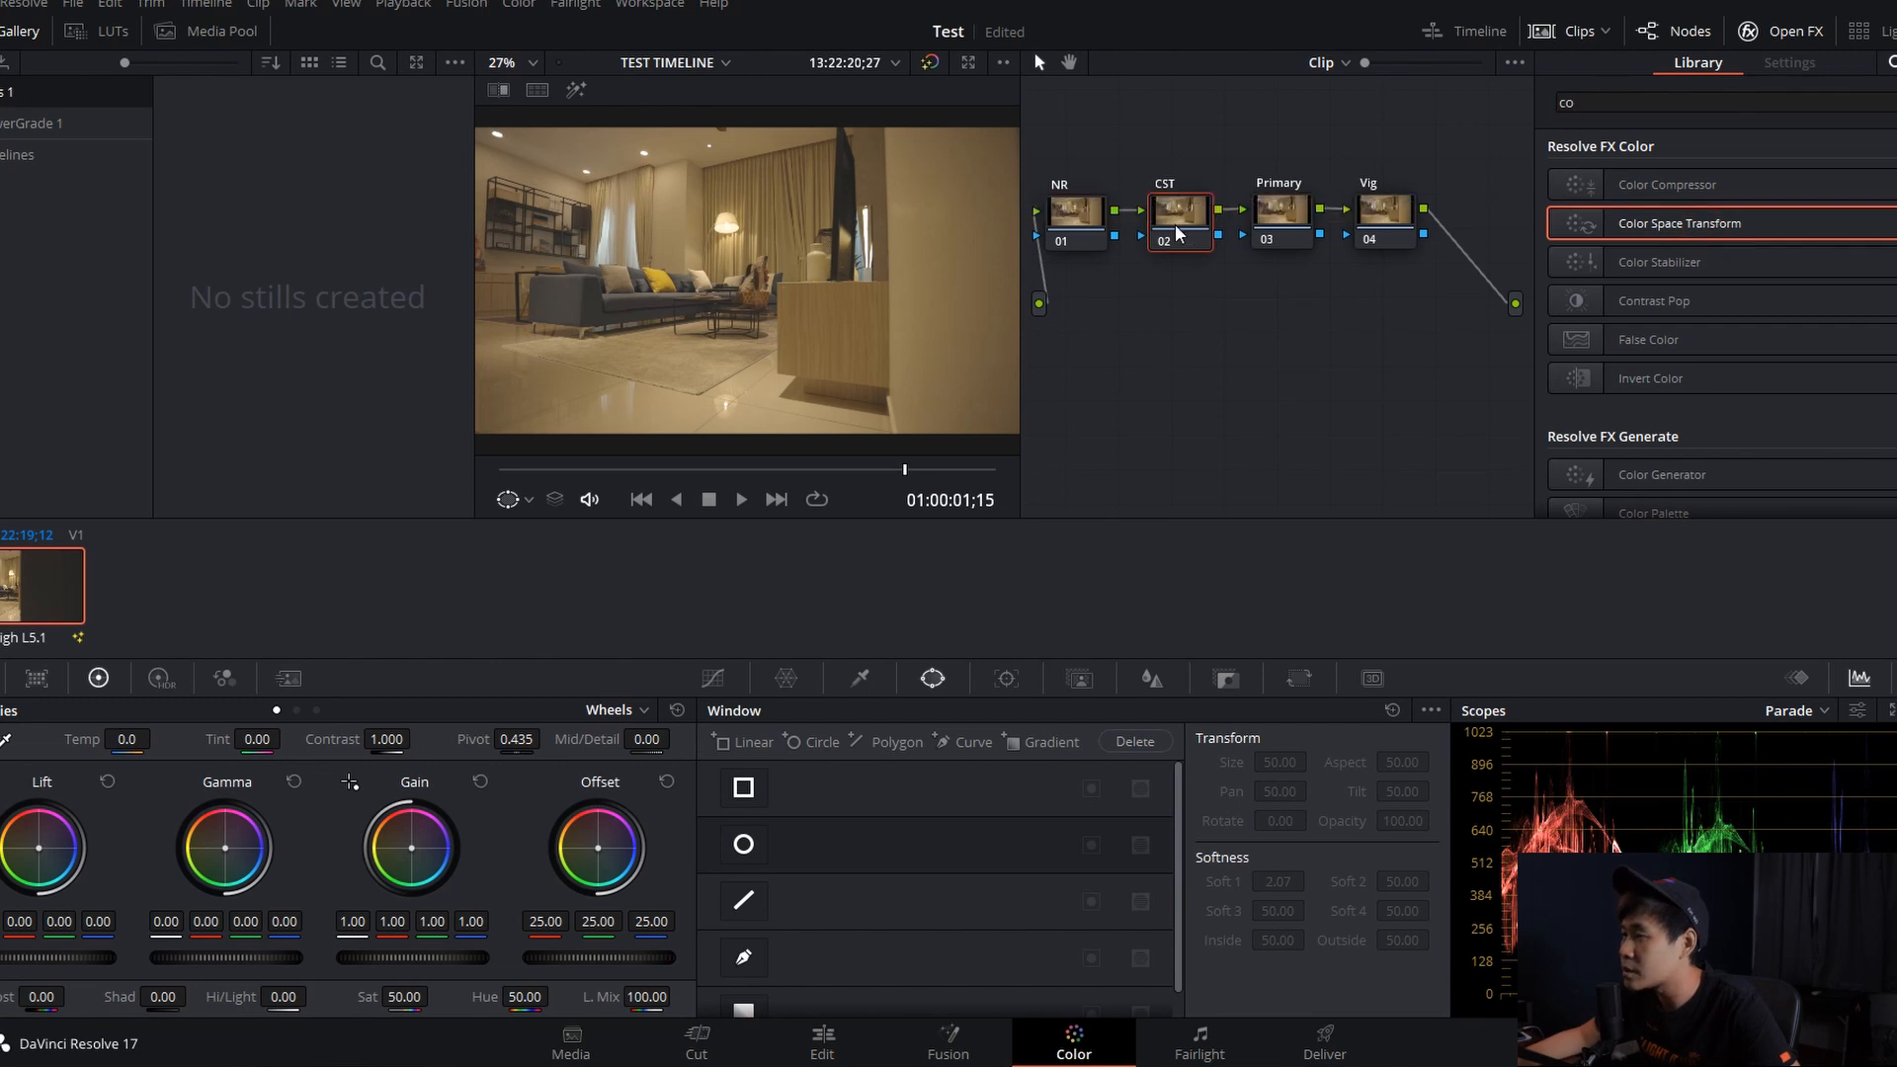
Set the Color Space Transform's input color space to Canon Cinema Gamut and its input gamma to Canon Log.
{"action": "left_click", "coordinate": [1791, 210]}
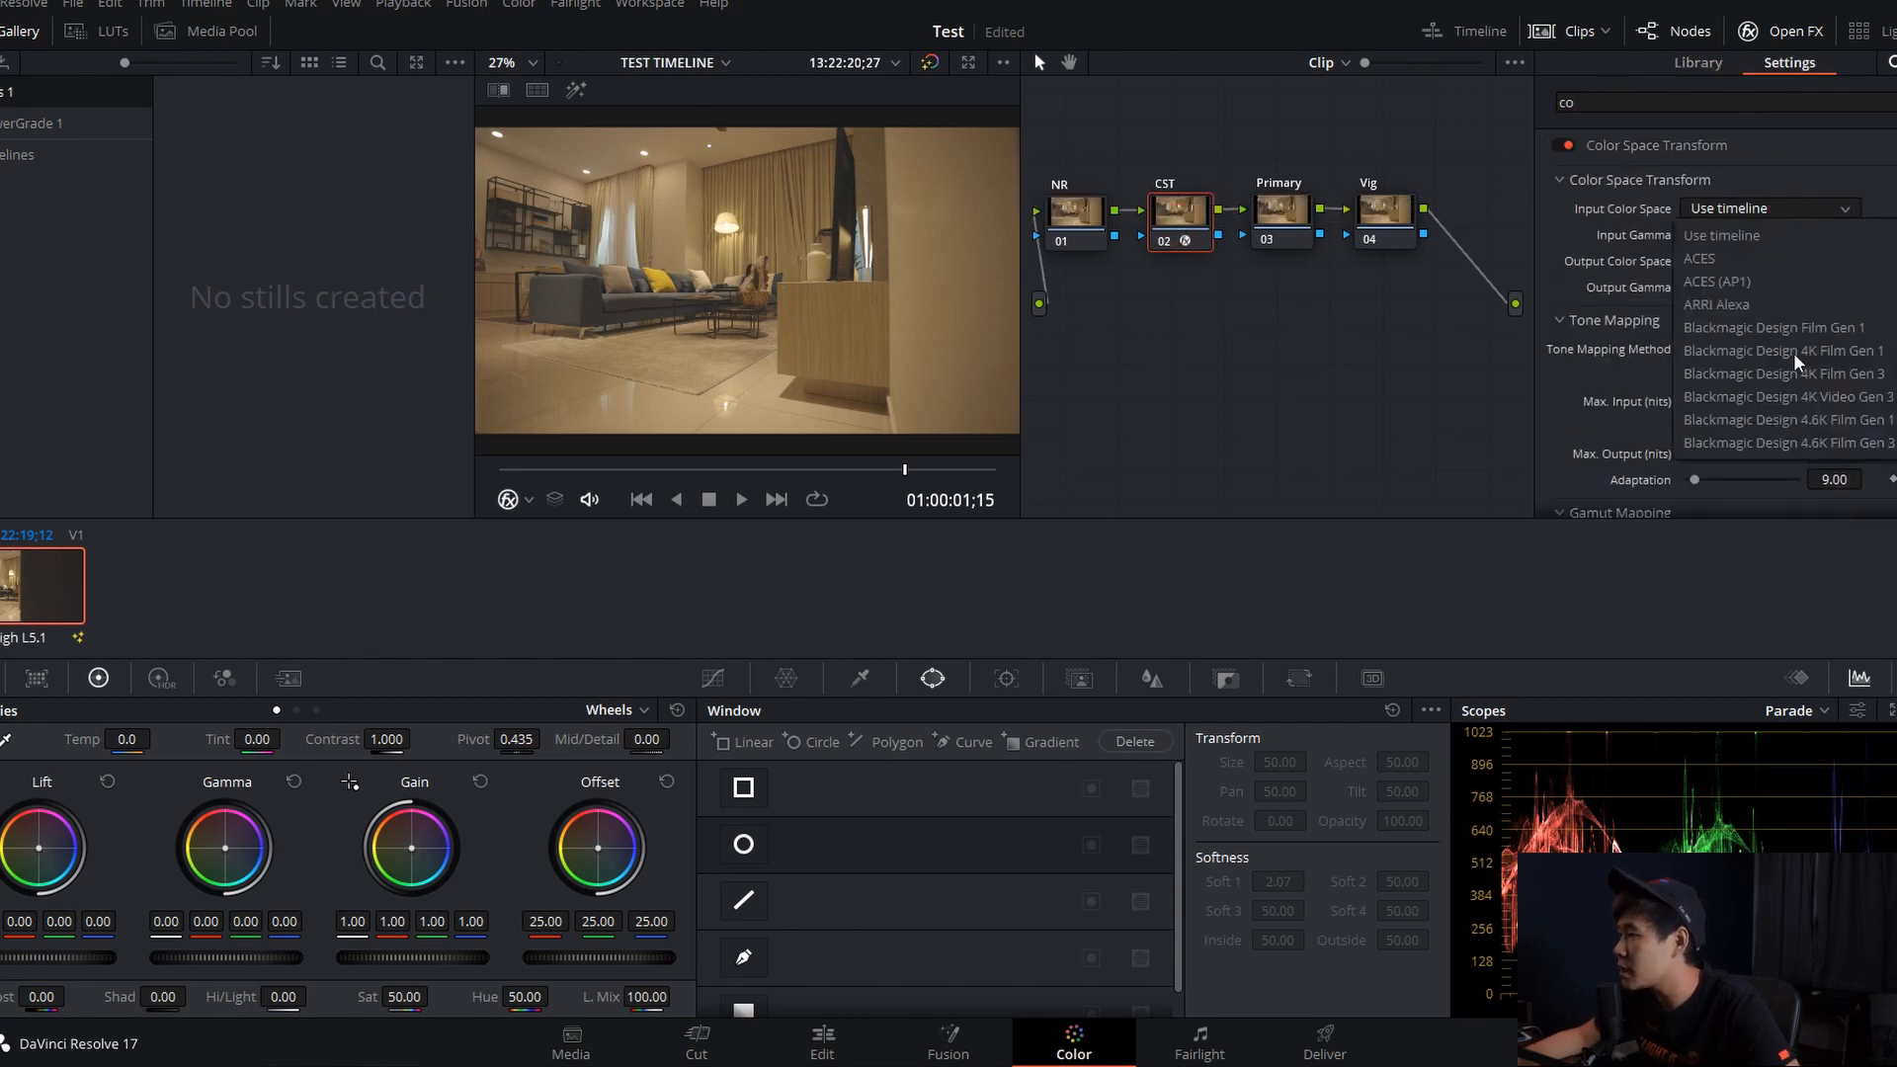
{"action": "scroll", "coordinate": [1796, 364], "scroll_direction": "down", "scroll_amount": 1}
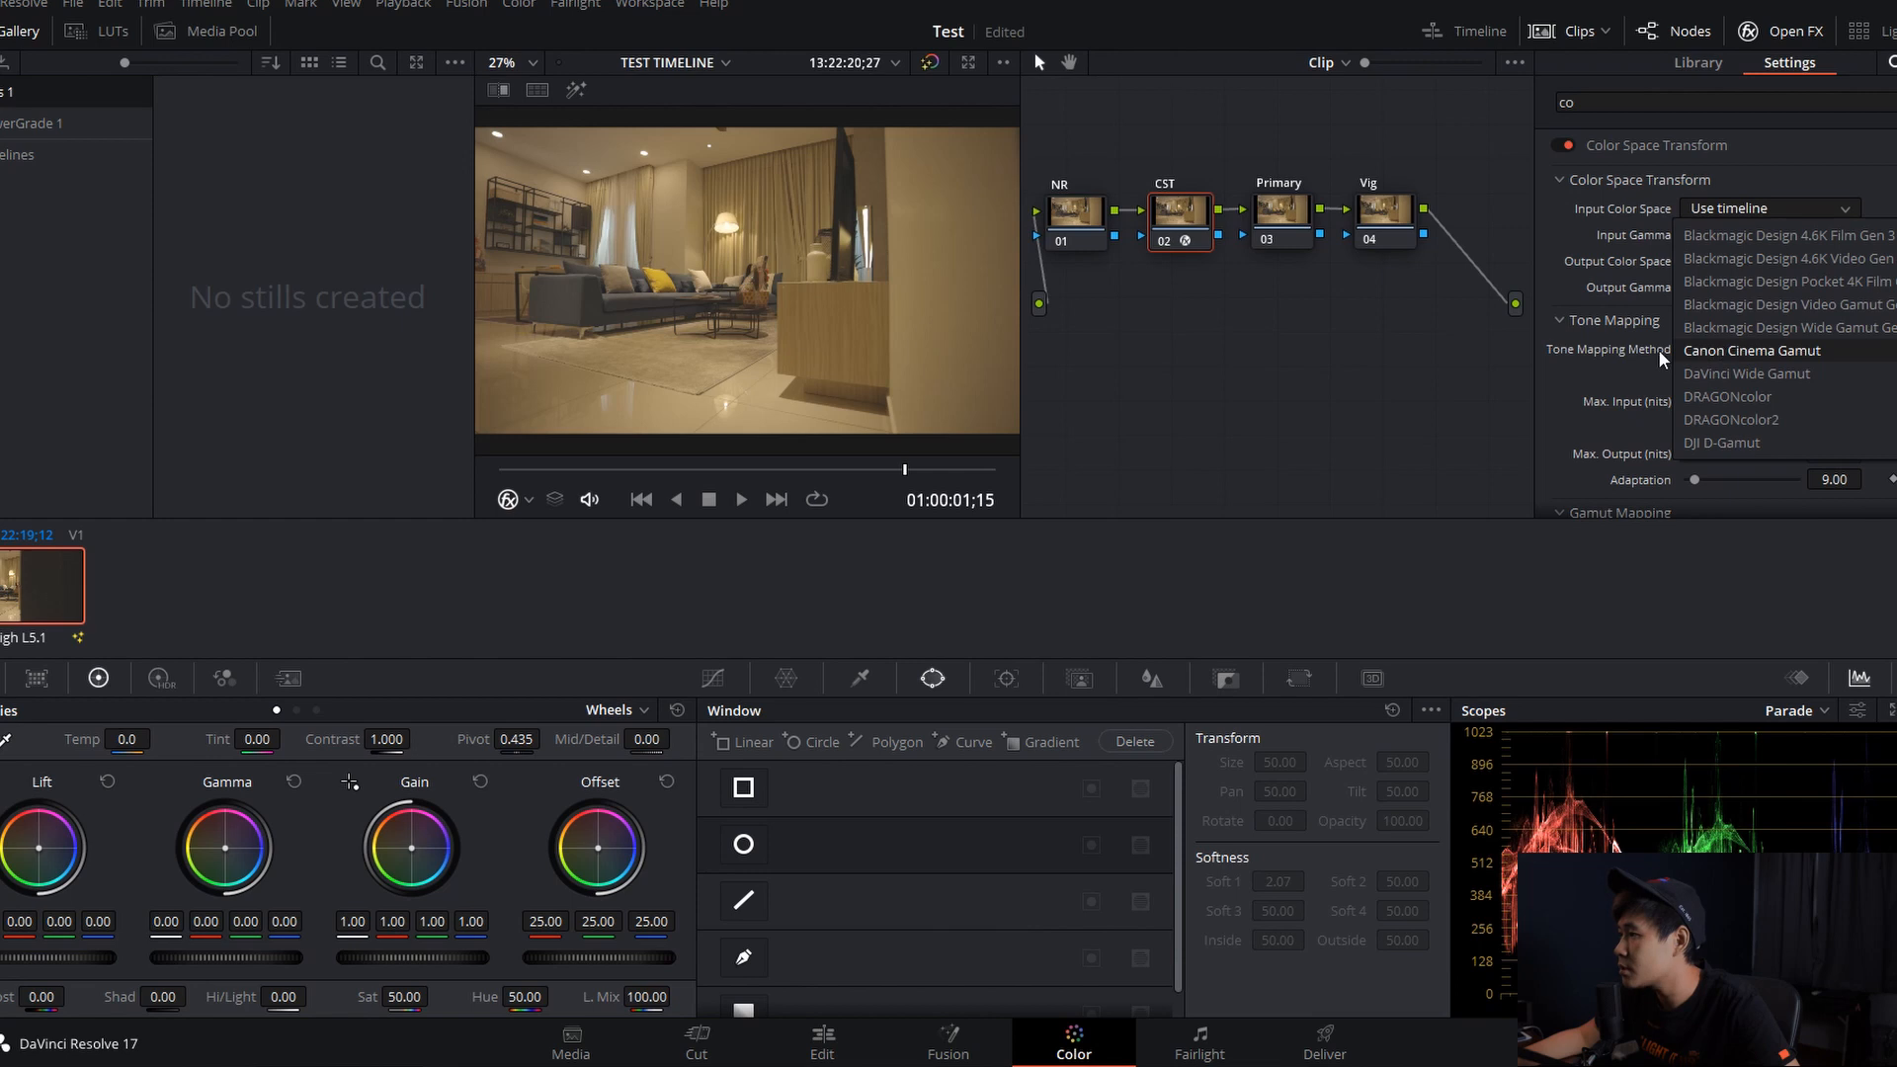
{"action": "left_click", "coordinate": [1719, 352]}
{"action": "left_click", "coordinate": [1774, 235]}
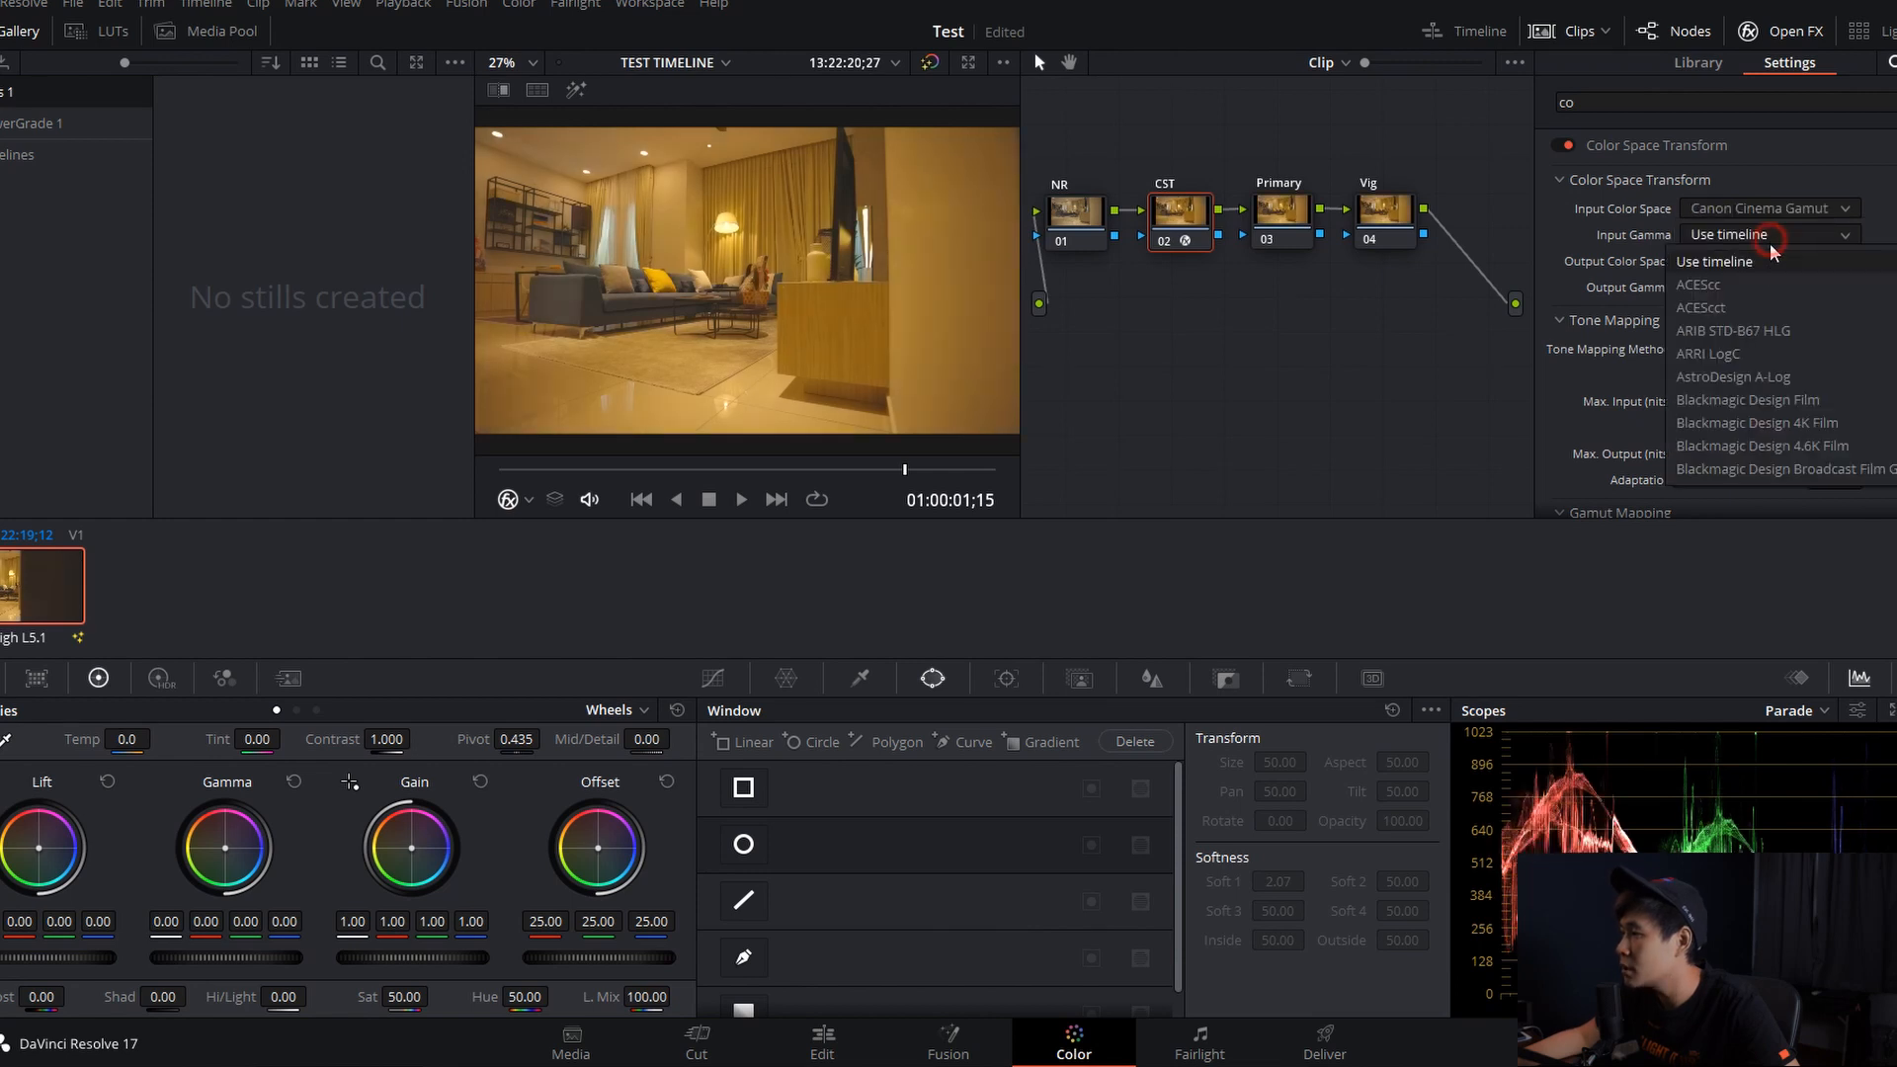
{"action": "scroll", "coordinate": [1739, 413], "scroll_direction": "down", "scroll_amount": 3}
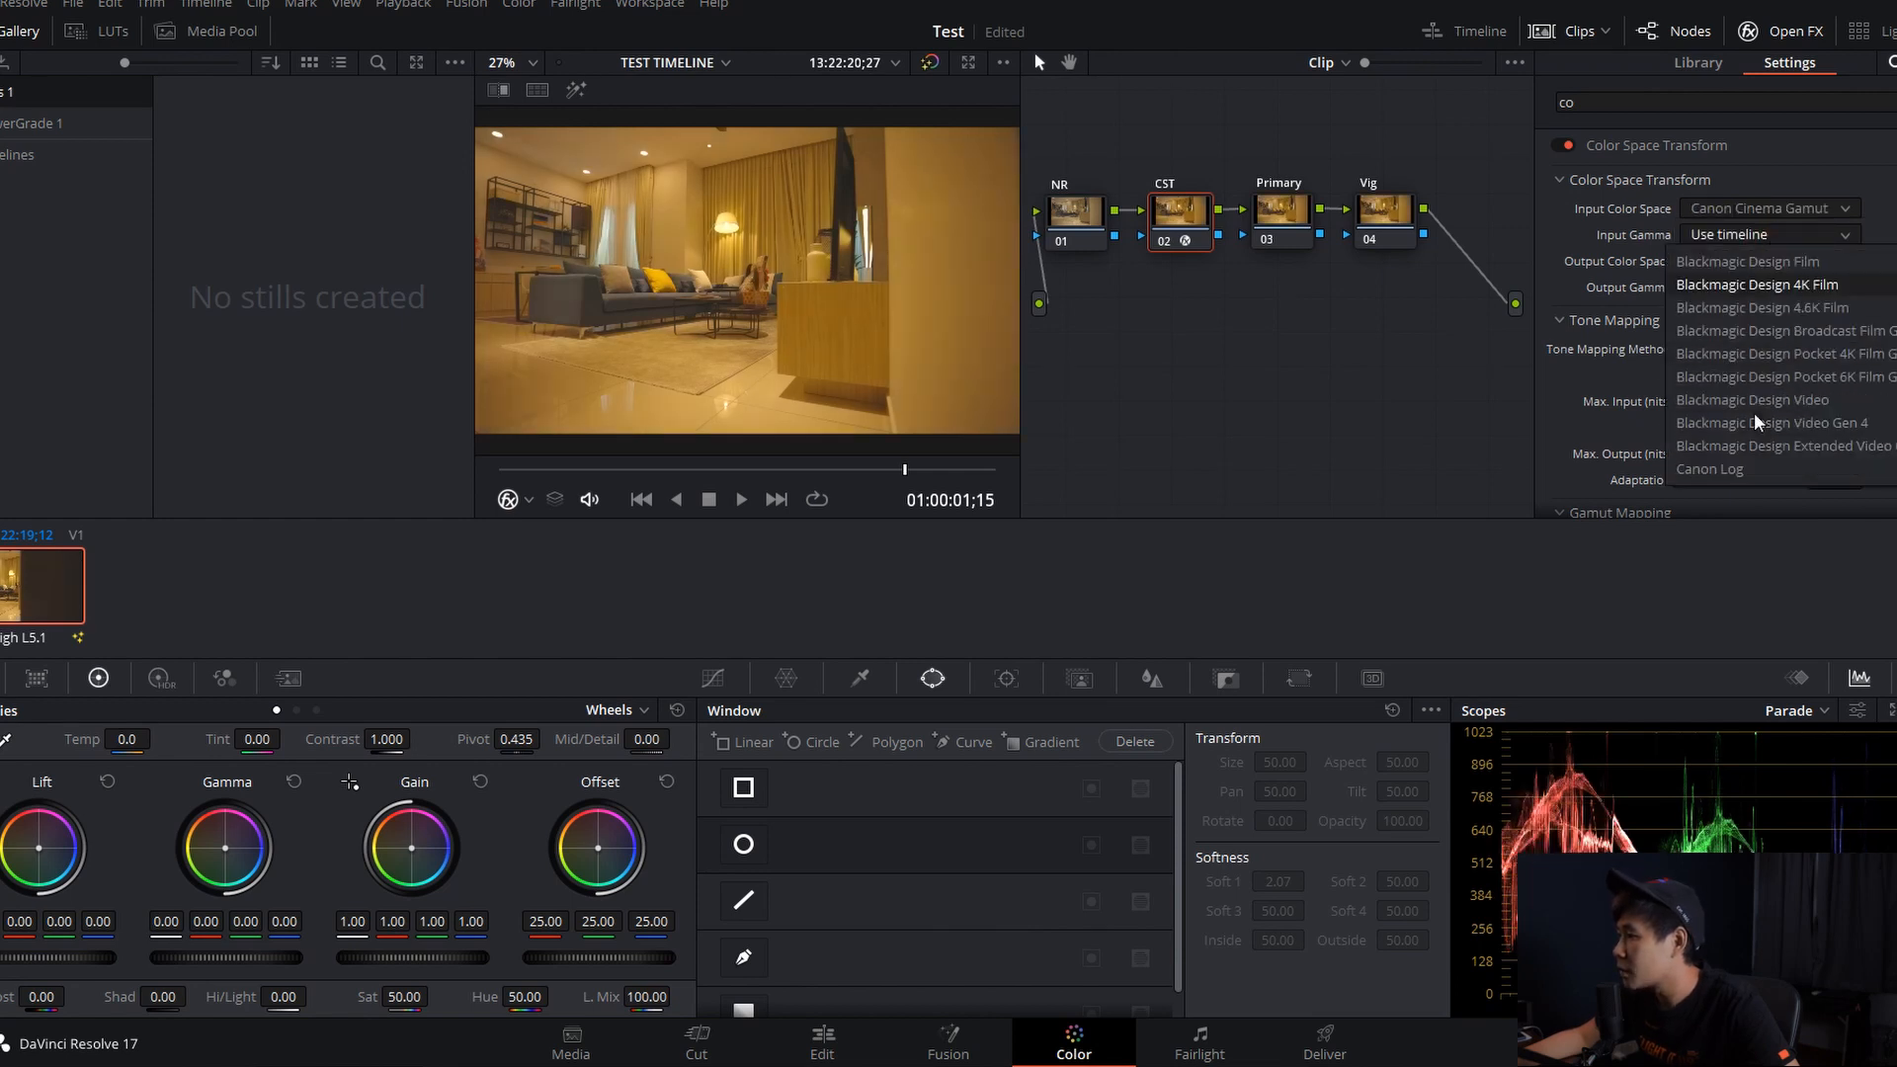
{"action": "left_click", "coordinate": [1724, 400]}
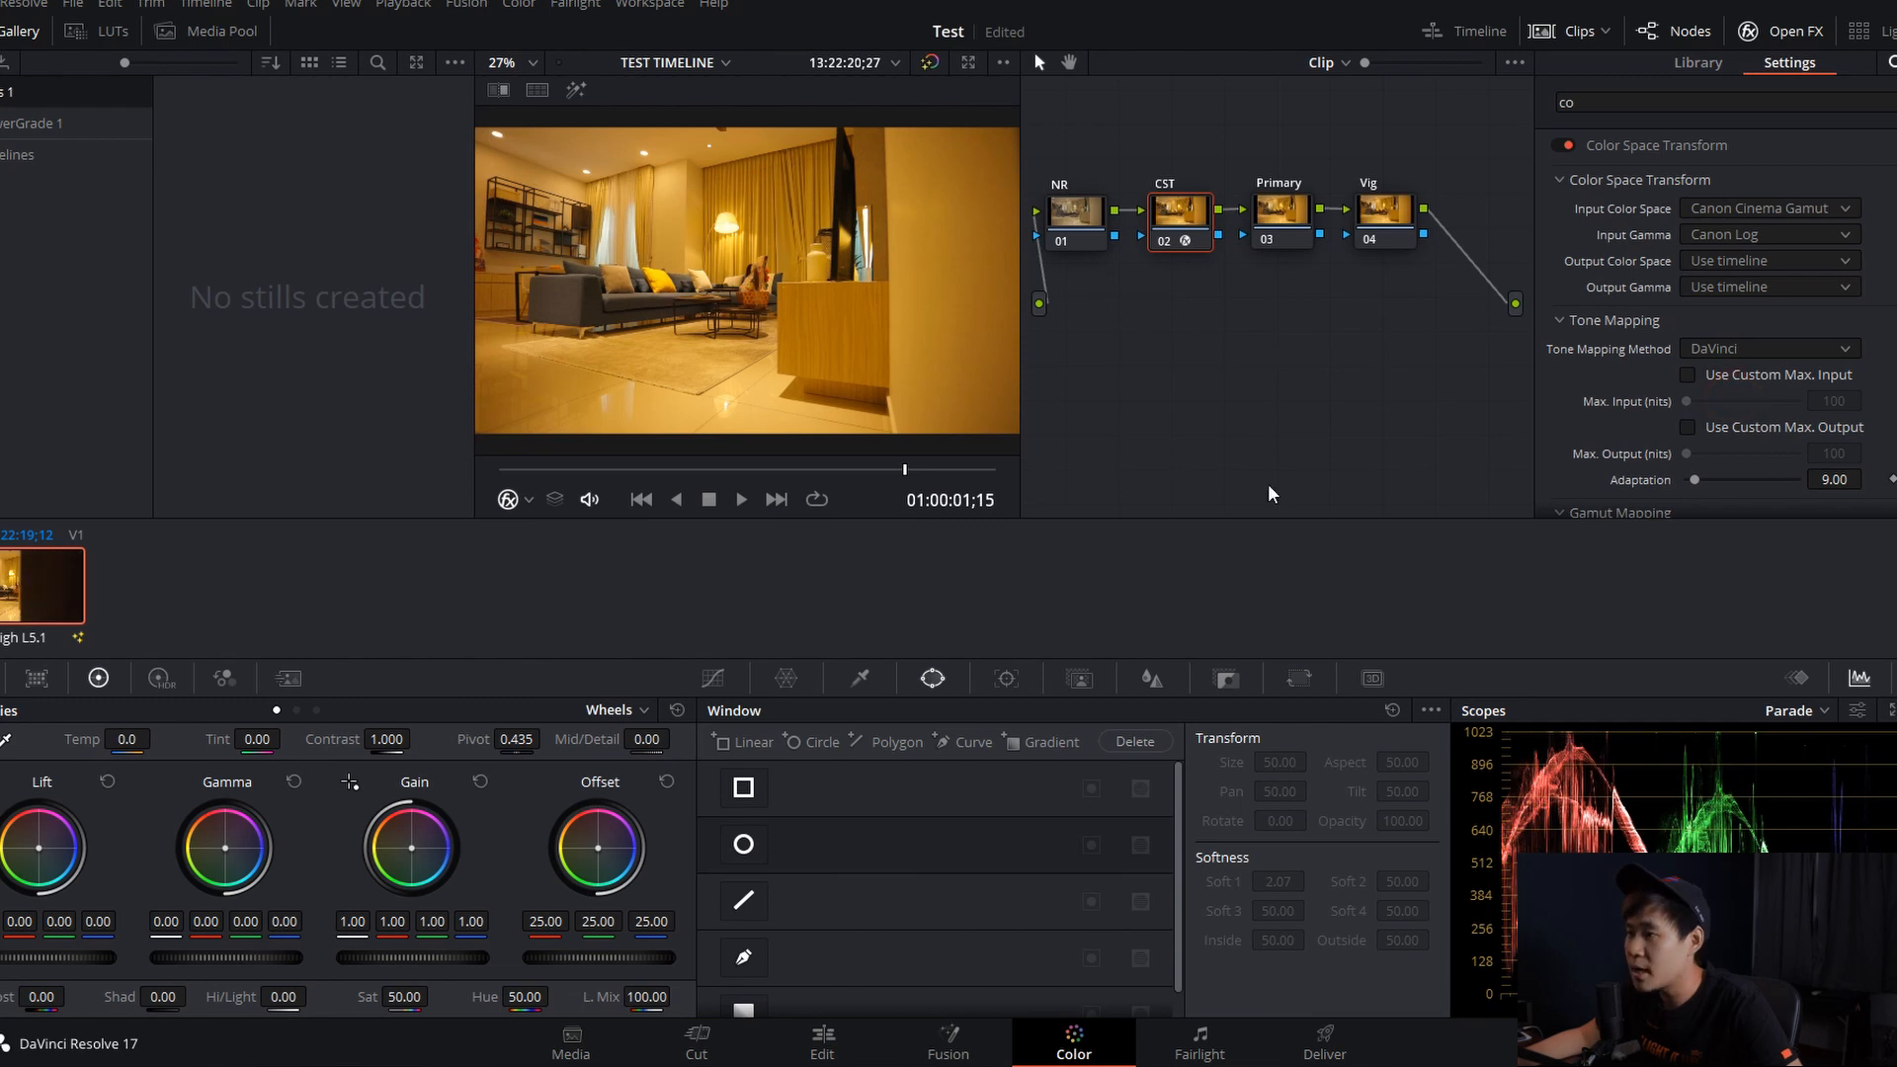
Select the Primary node, hide the Open FX library and cool the image by setting the temperature to about -1640.
{"action": "left_click", "coordinate": [1264, 329]}
{"action": "left_click", "coordinate": [1274, 220]}
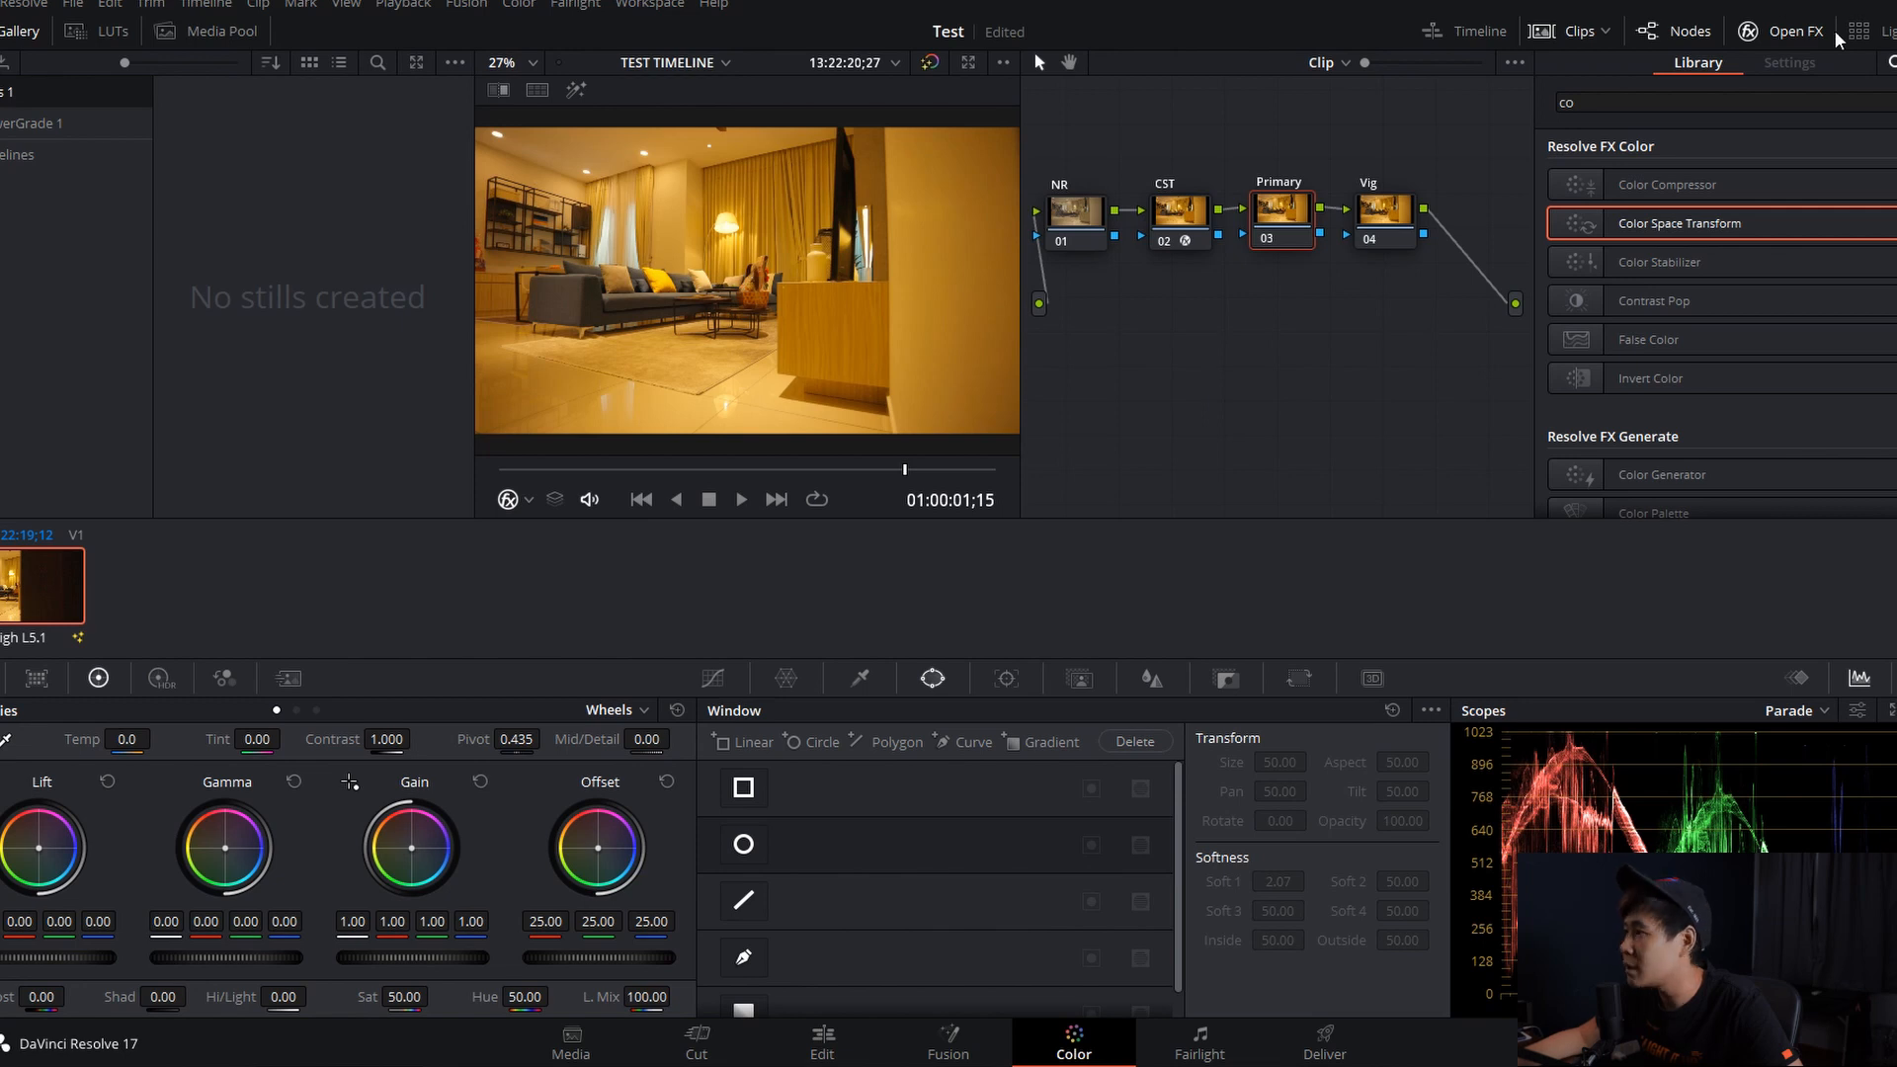
{"action": "left_click", "coordinate": [1786, 30]}
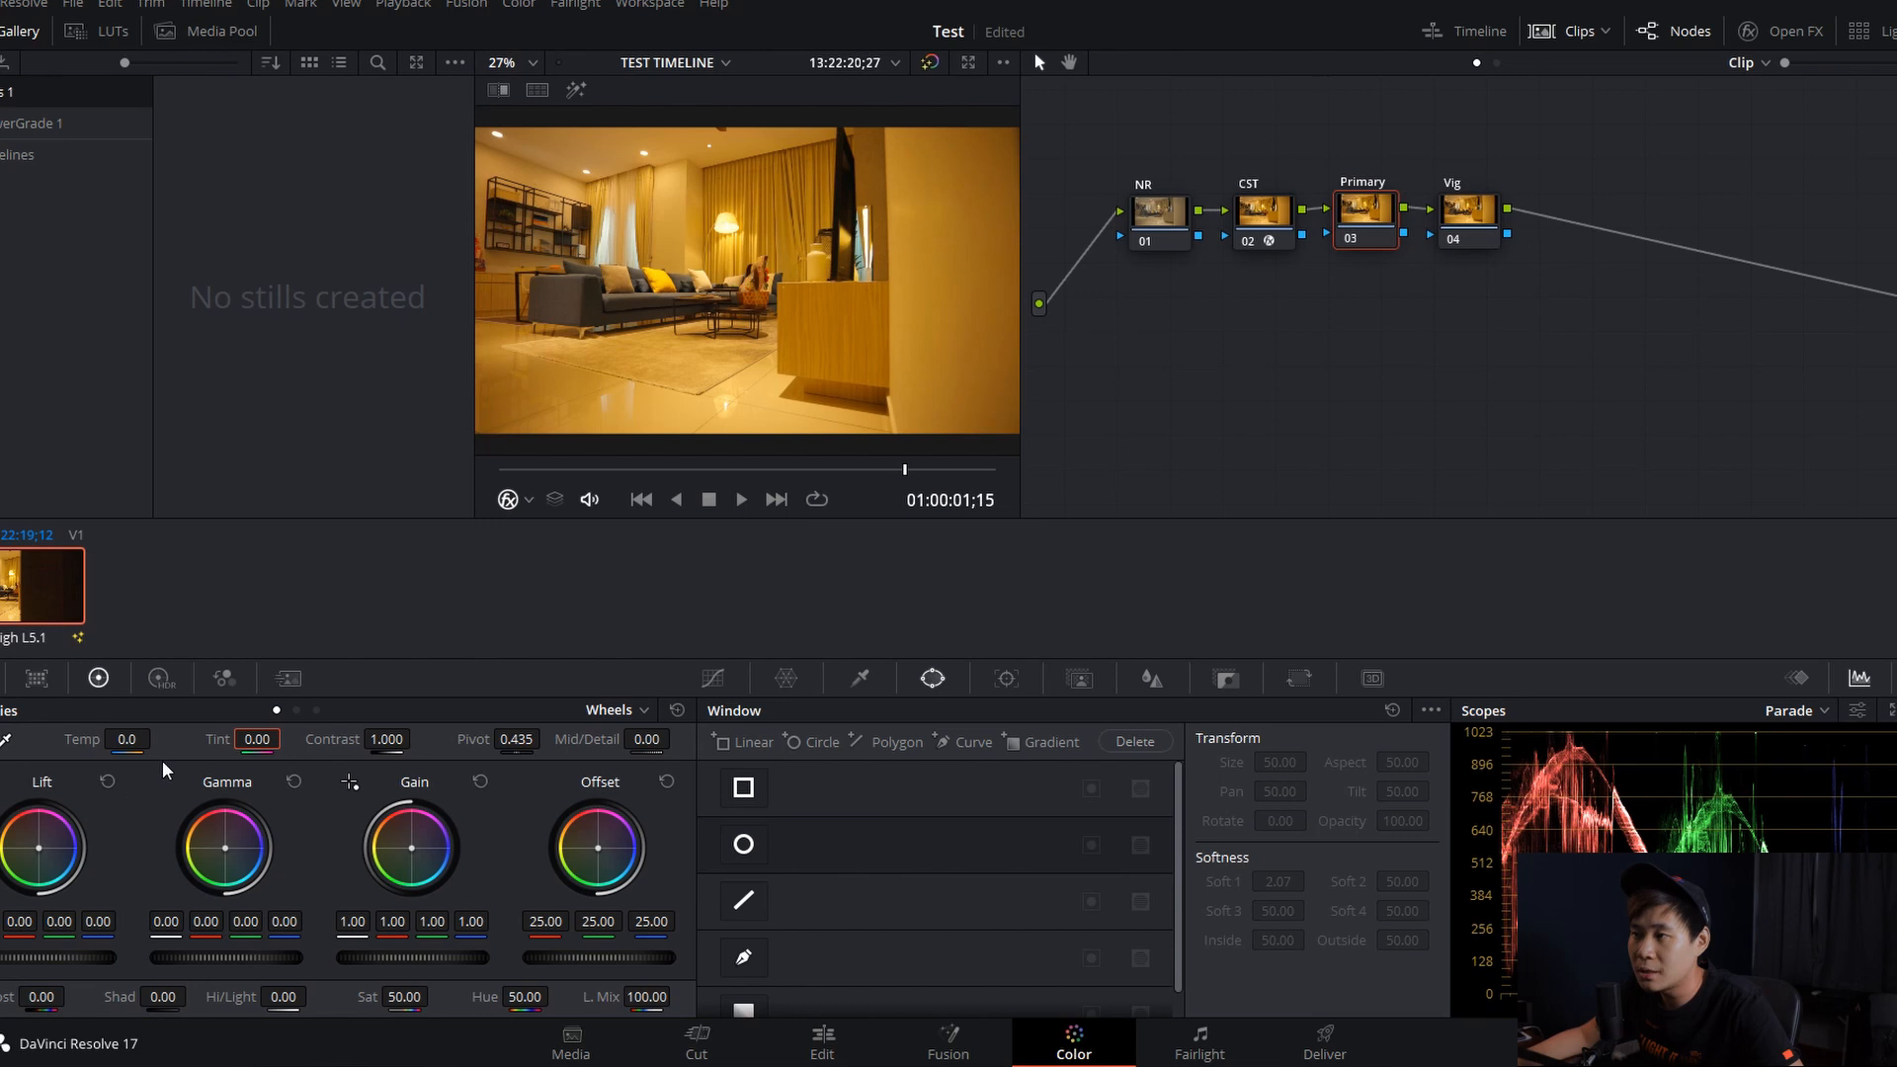
{"action": "mouse_move", "coordinate": [126, 739]}
{"action": "left_mouse_down"}
{"action": "mouse_move", "coordinate": [94, 740]}
{"action": "mouse_move", "coordinate": [188, 739]}
{"action": "left_mouse_up"}
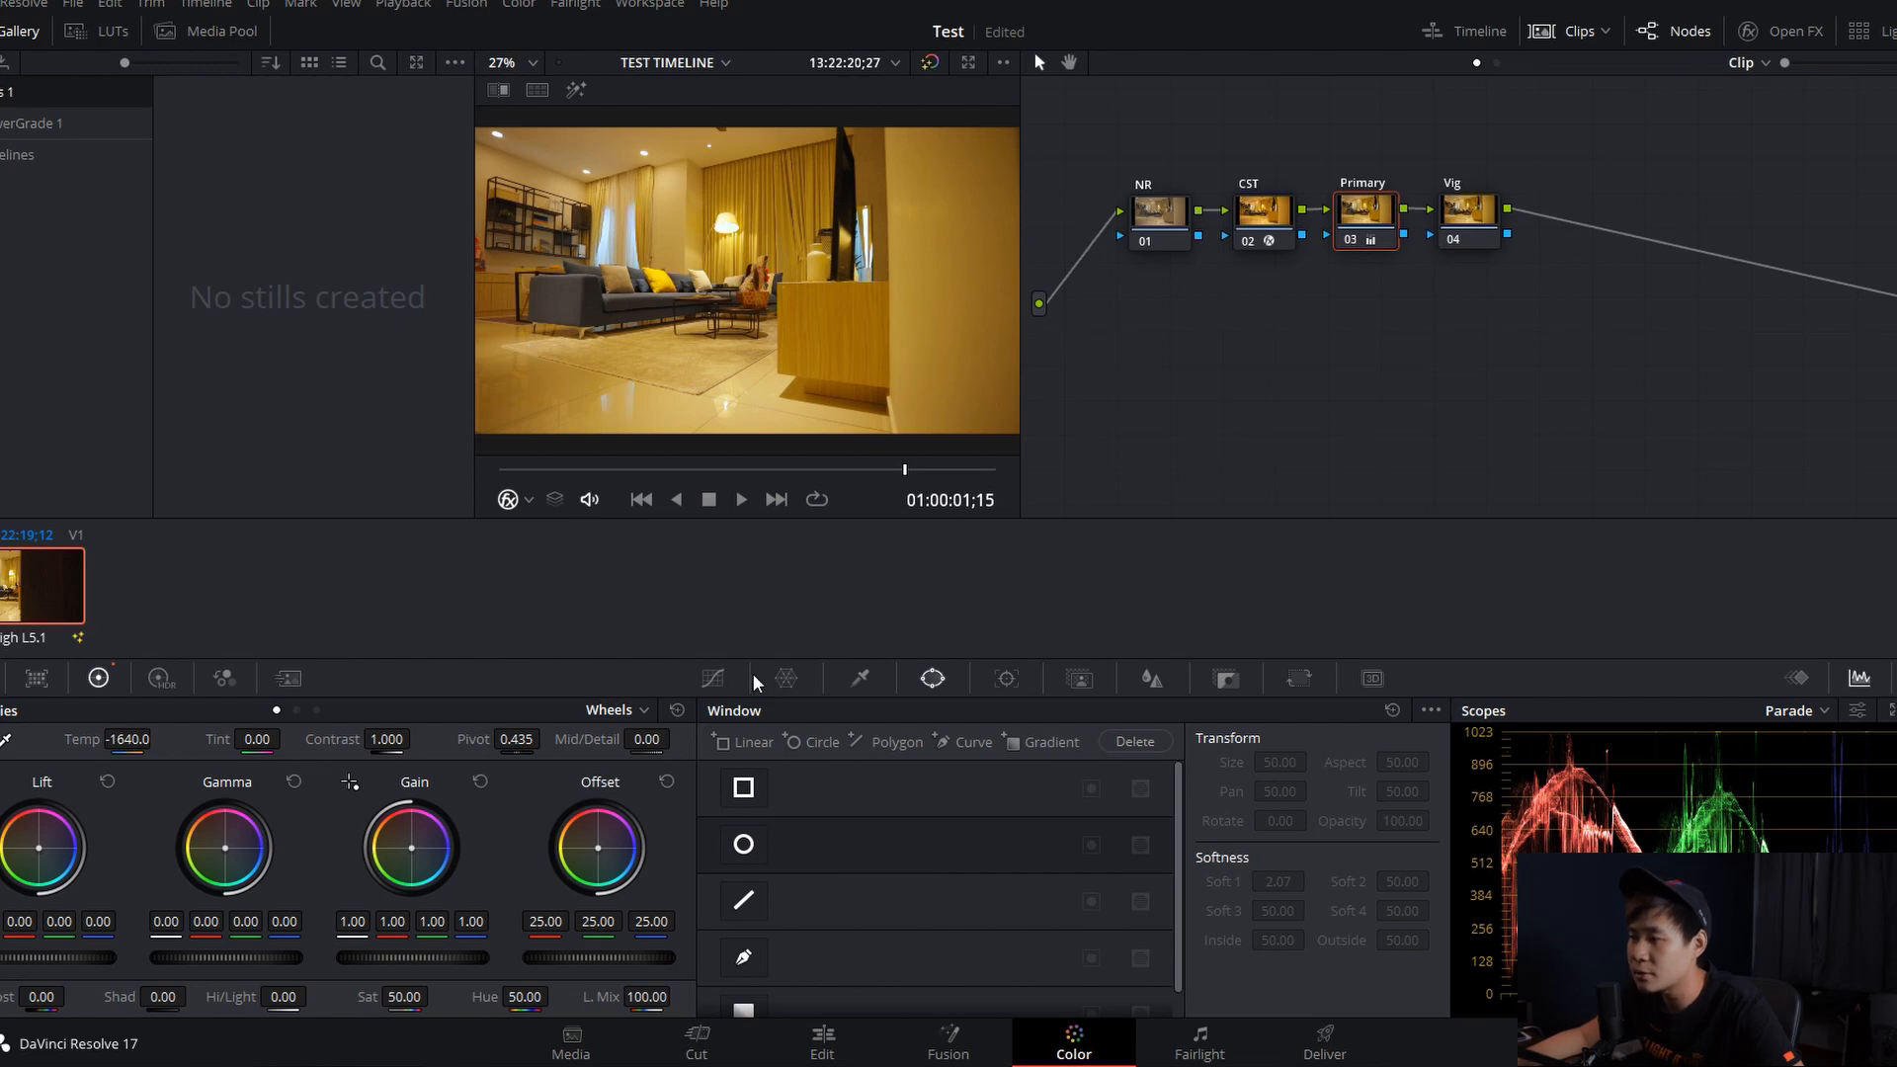
Reduce the yellow saturation on the Primary node to about 0.06 with the Hue Vs Sat curve.
{"action": "left_click", "coordinate": [787, 678]}
{"action": "left_click", "coordinate": [860, 677]}
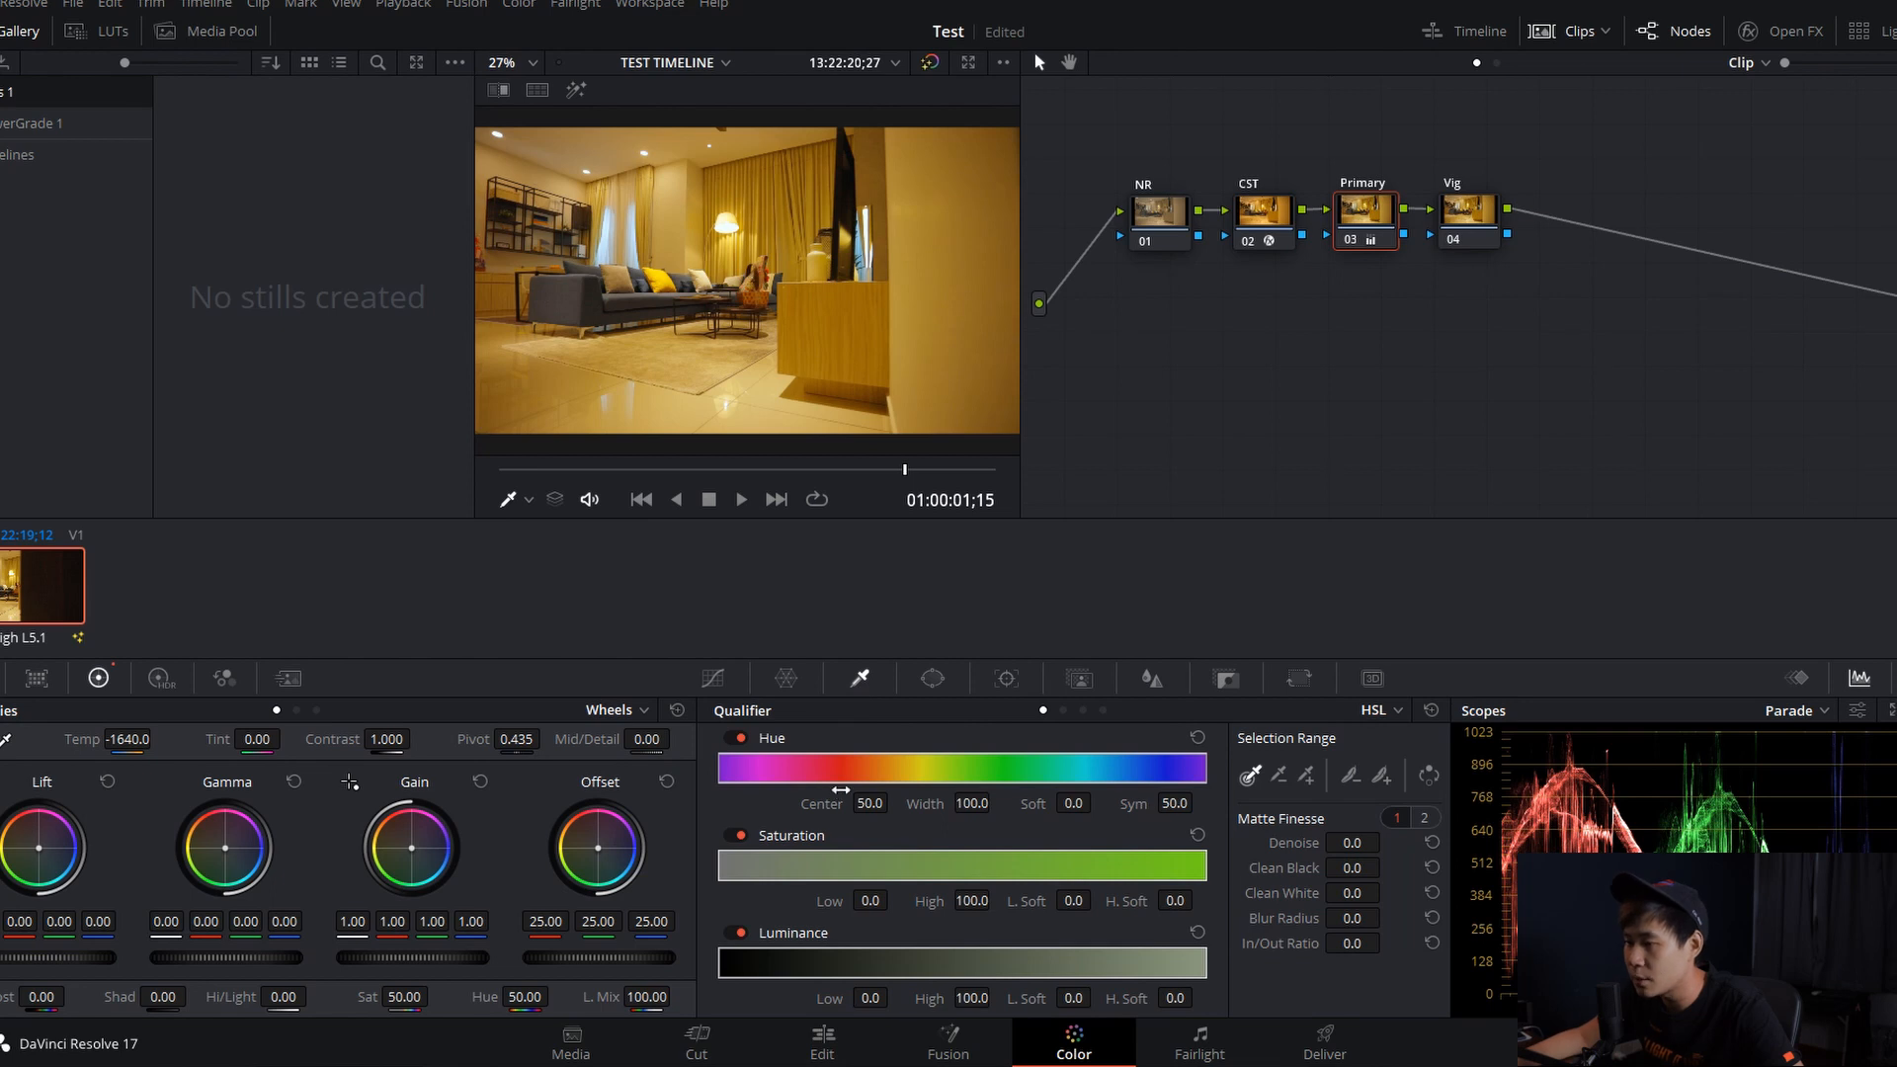
{"action": "left_click", "coordinate": [713, 678]}
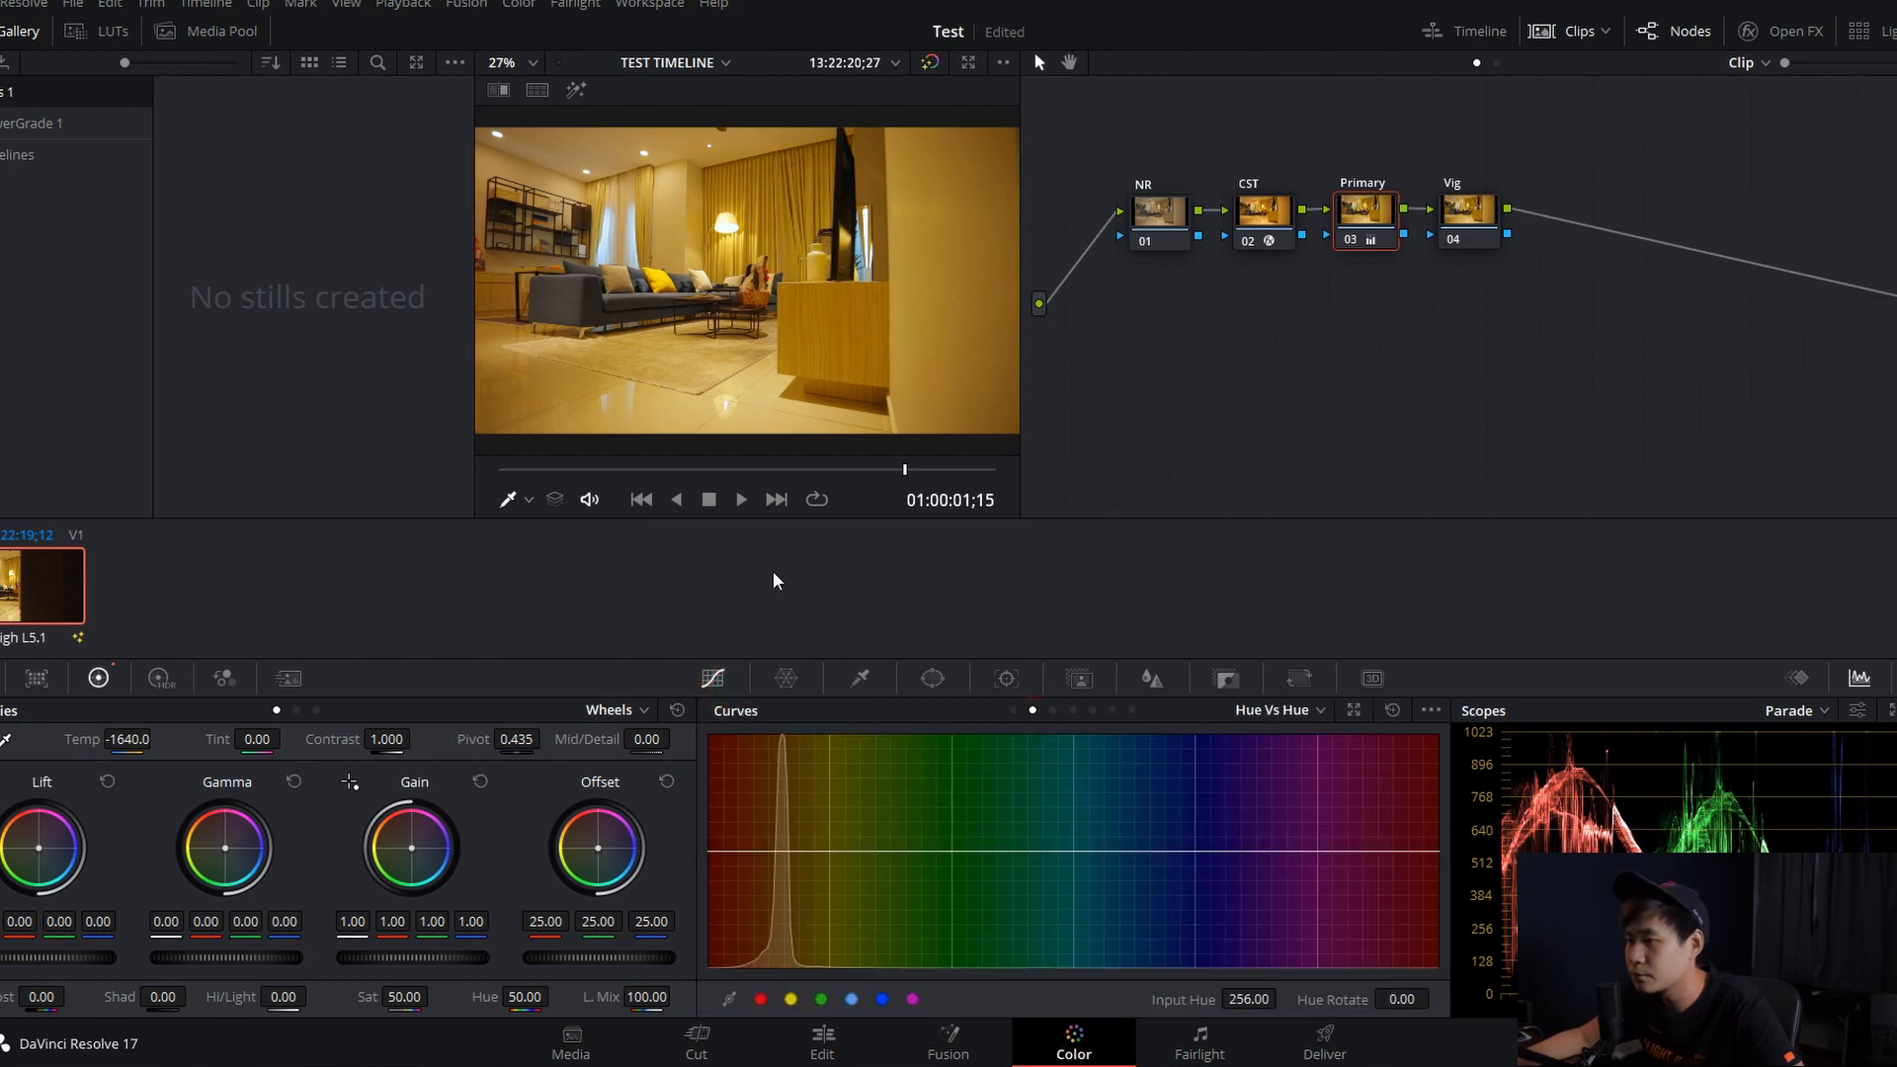
{"action": "left_click", "coordinate": [791, 999]}
{"action": "left_click_drag", "start_coordinate": [830, 852], "coordinate": [832, 957]}
{"action": "left_click", "coordinate": [1280, 710]}
{"action": "left_click", "coordinate": [1269, 785]}
{"action": "left_click", "coordinate": [791, 999]}
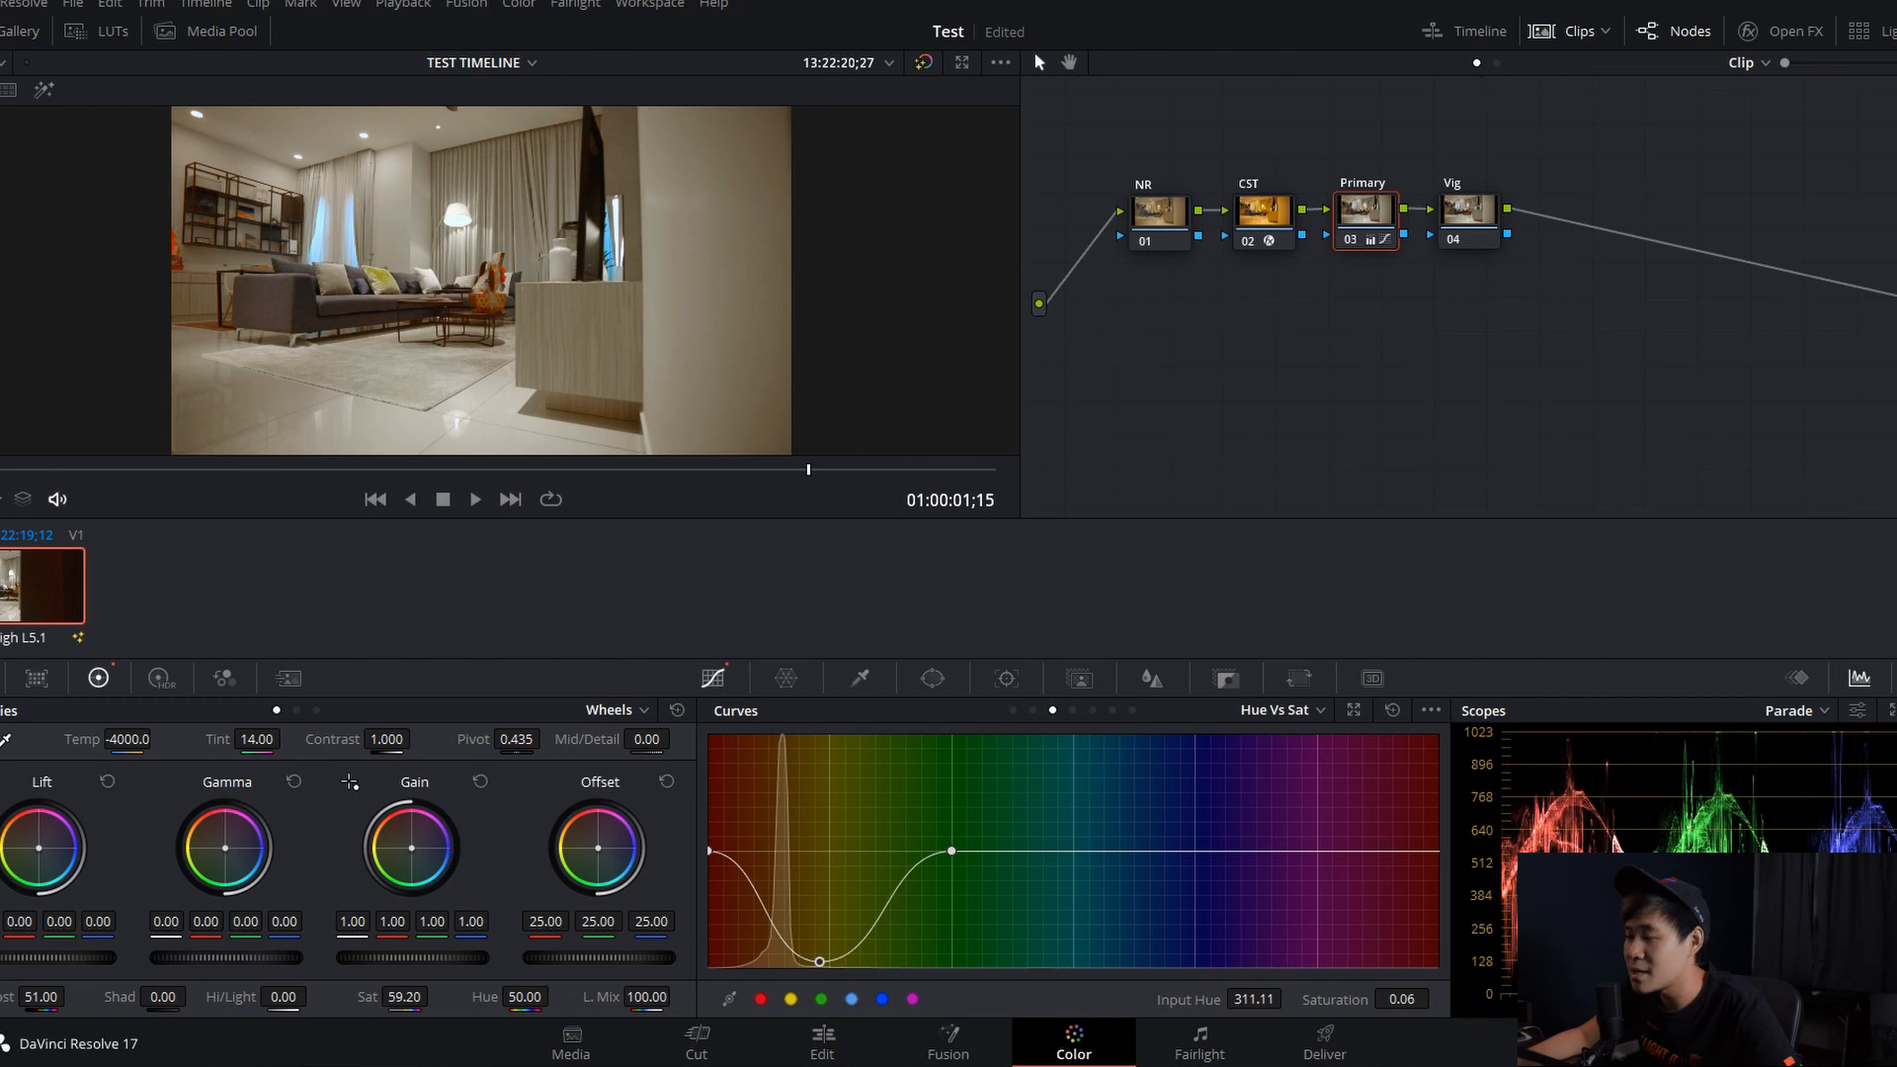
Add an inverted circular window to the Vig node with size about 58.28, aspect about 68.33 and softness about 11.97.
{"action": "left_click", "coordinate": [1470, 211]}
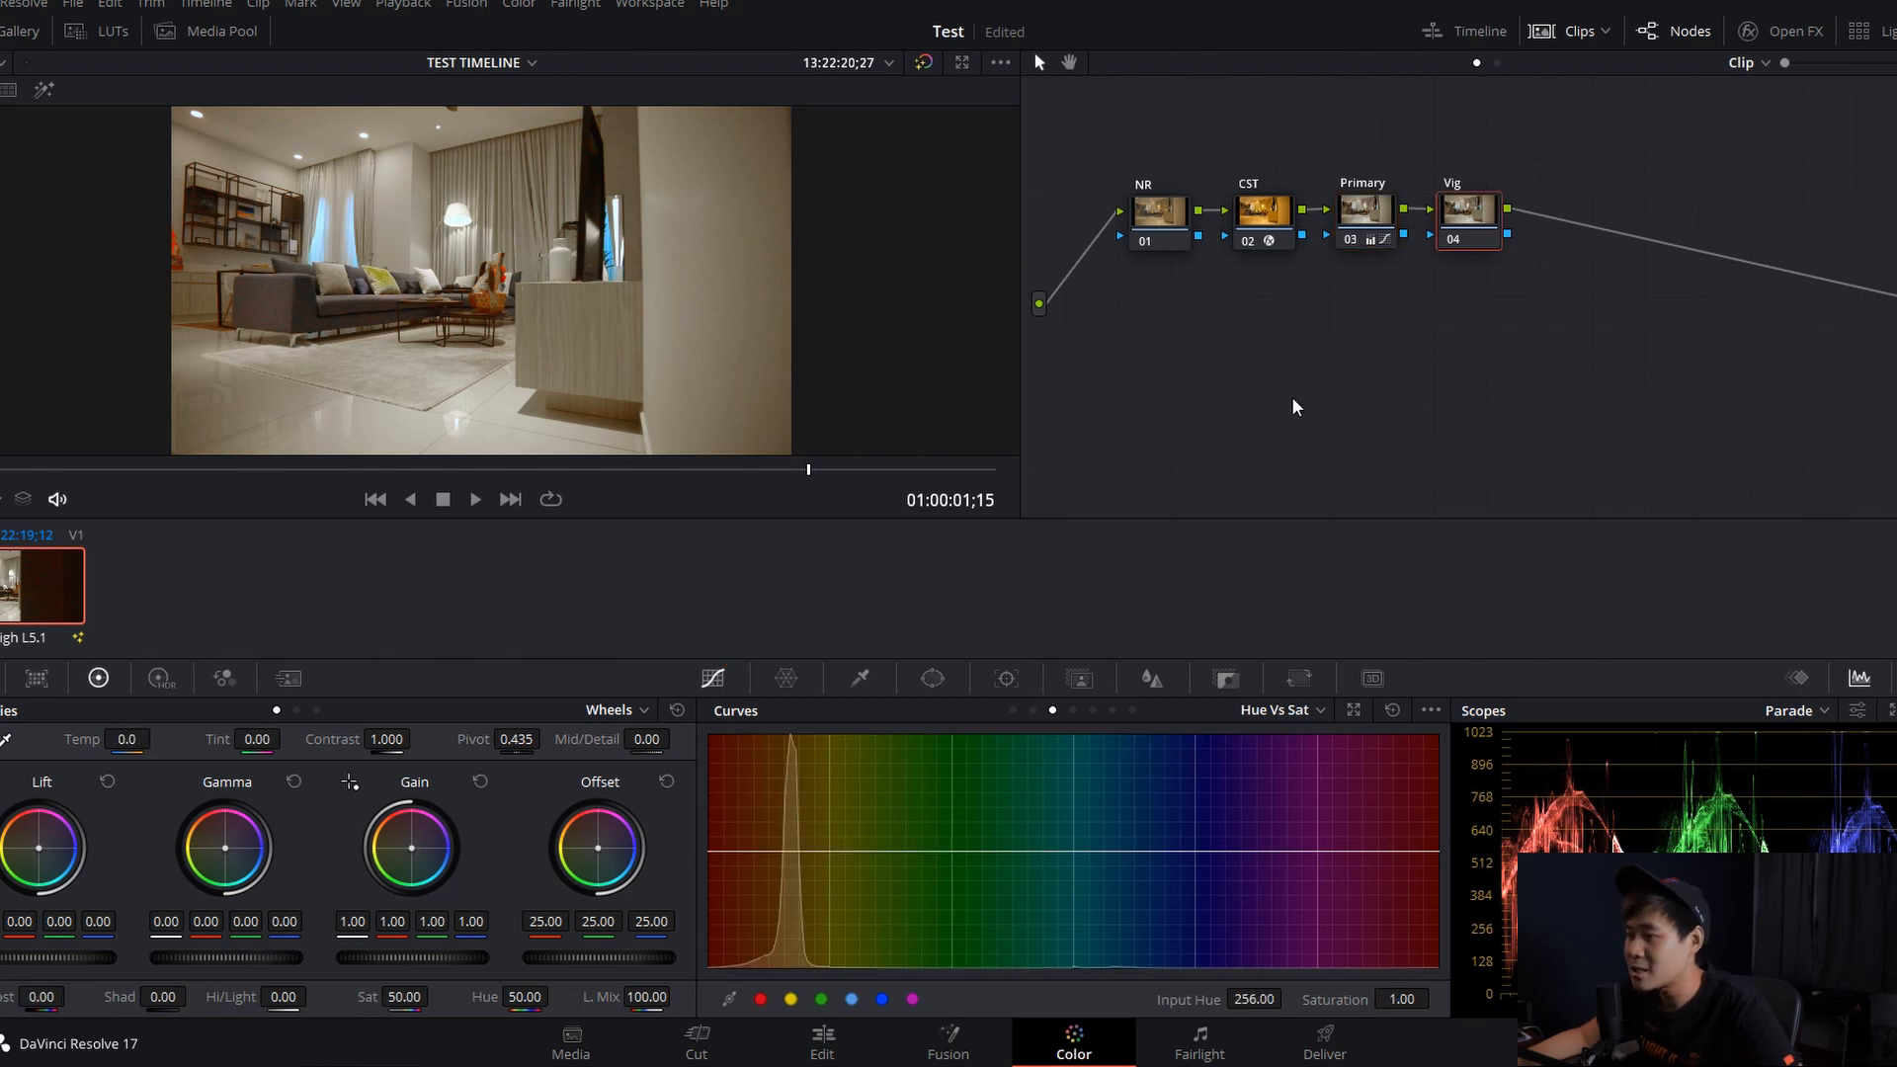
{"action": "left_click", "coordinate": [934, 680]}
{"action": "left_click", "coordinate": [744, 845]}
{"action": "left_click_drag", "start_coordinate": [568, 279], "coordinate": [725, 281]}
{"action": "left_click_drag", "start_coordinate": [482, 184], "coordinate": [481, 125]}
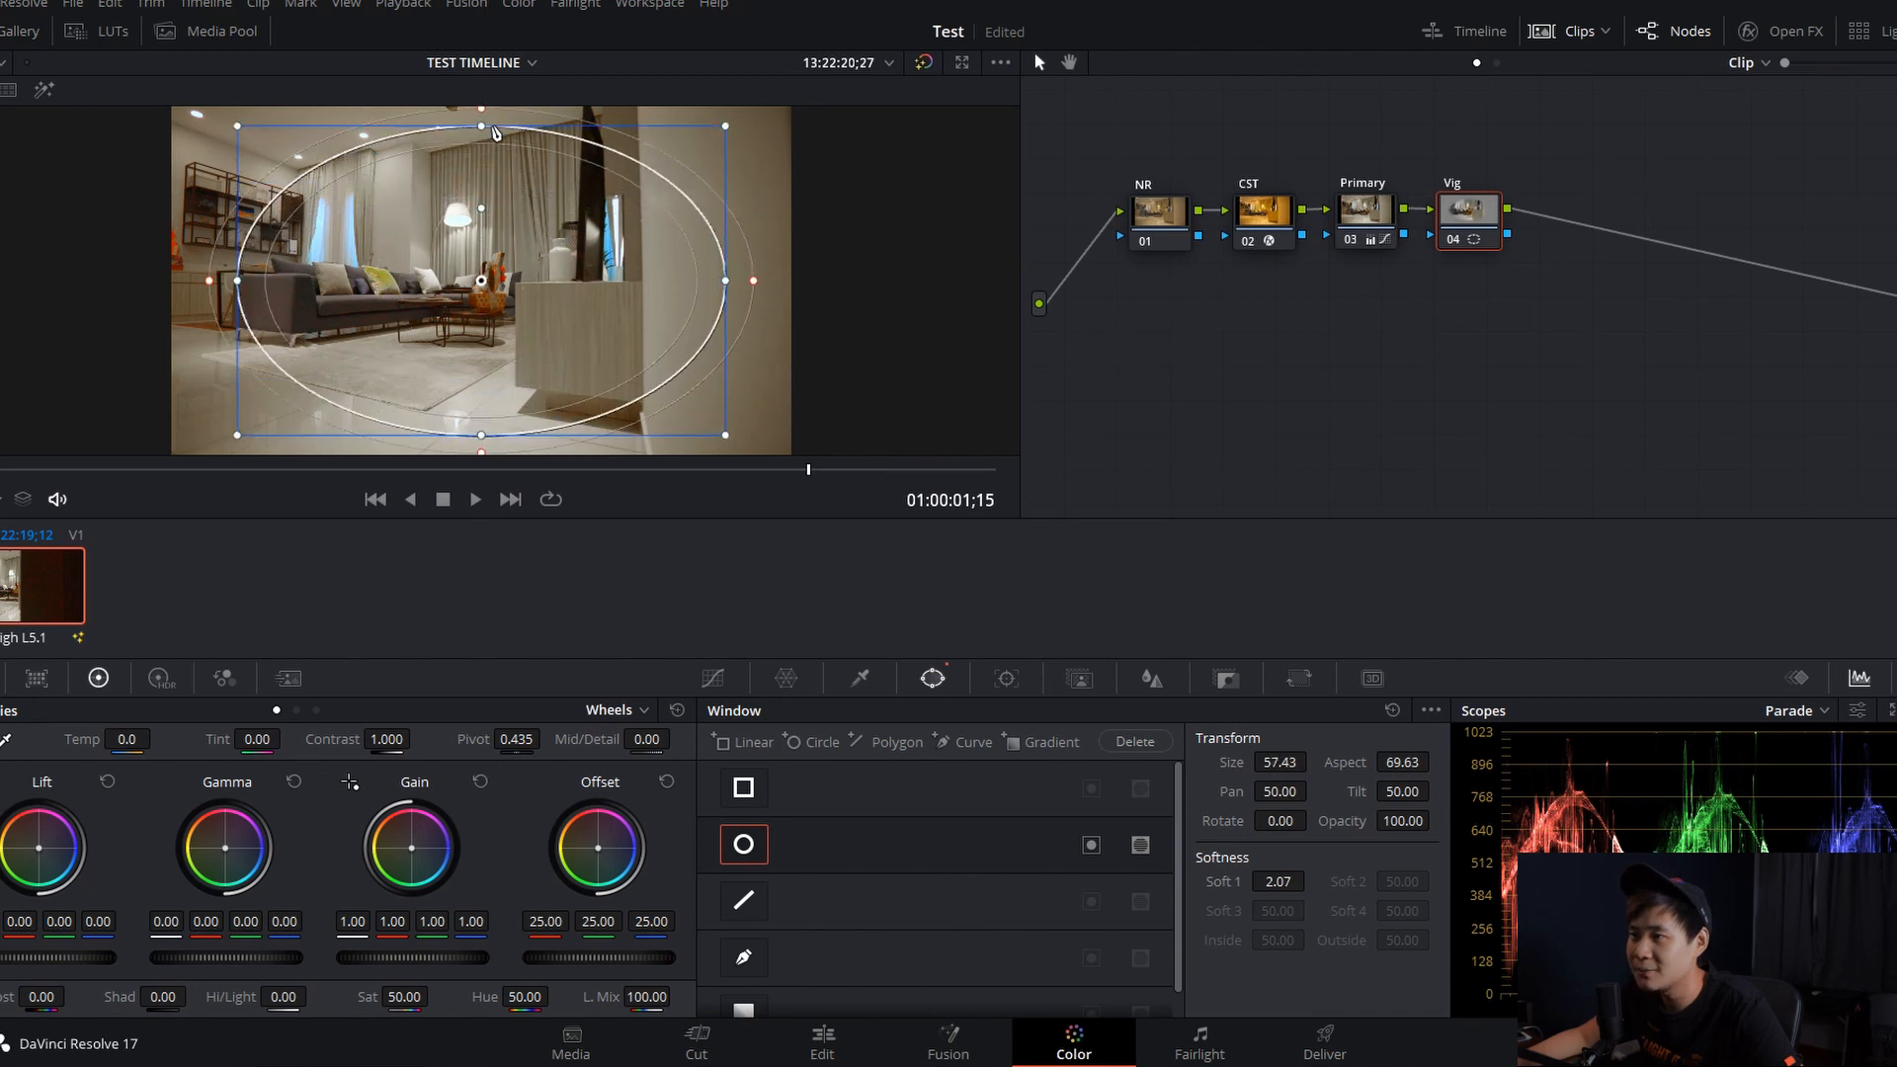
{"action": "left_click_drag", "start_coordinate": [755, 286], "coordinate": [888, 287]}
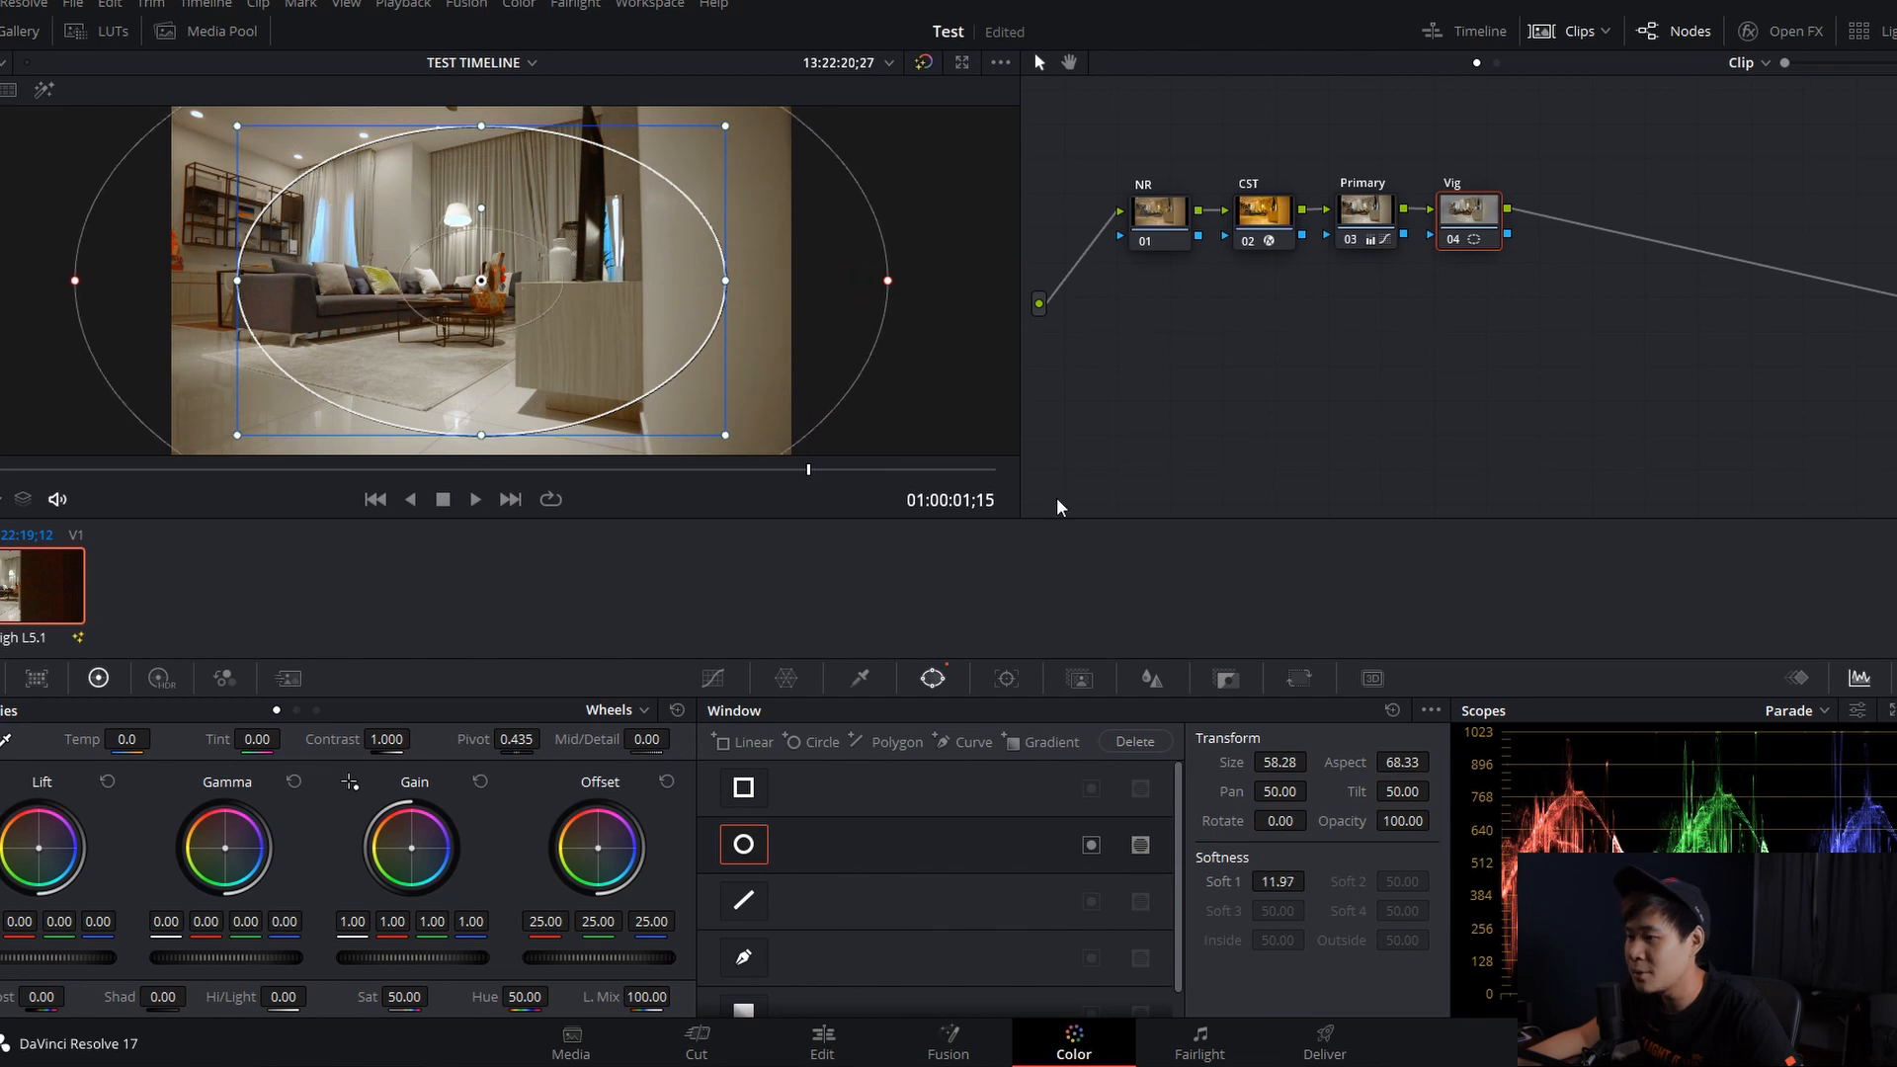
{"action": "left_click", "coordinate": [1091, 845]}
Darken the Vig node's edges by adding a midtone point to the Custom curve and pulling it slightly down.
{"action": "left_click", "coordinate": [713, 679]}
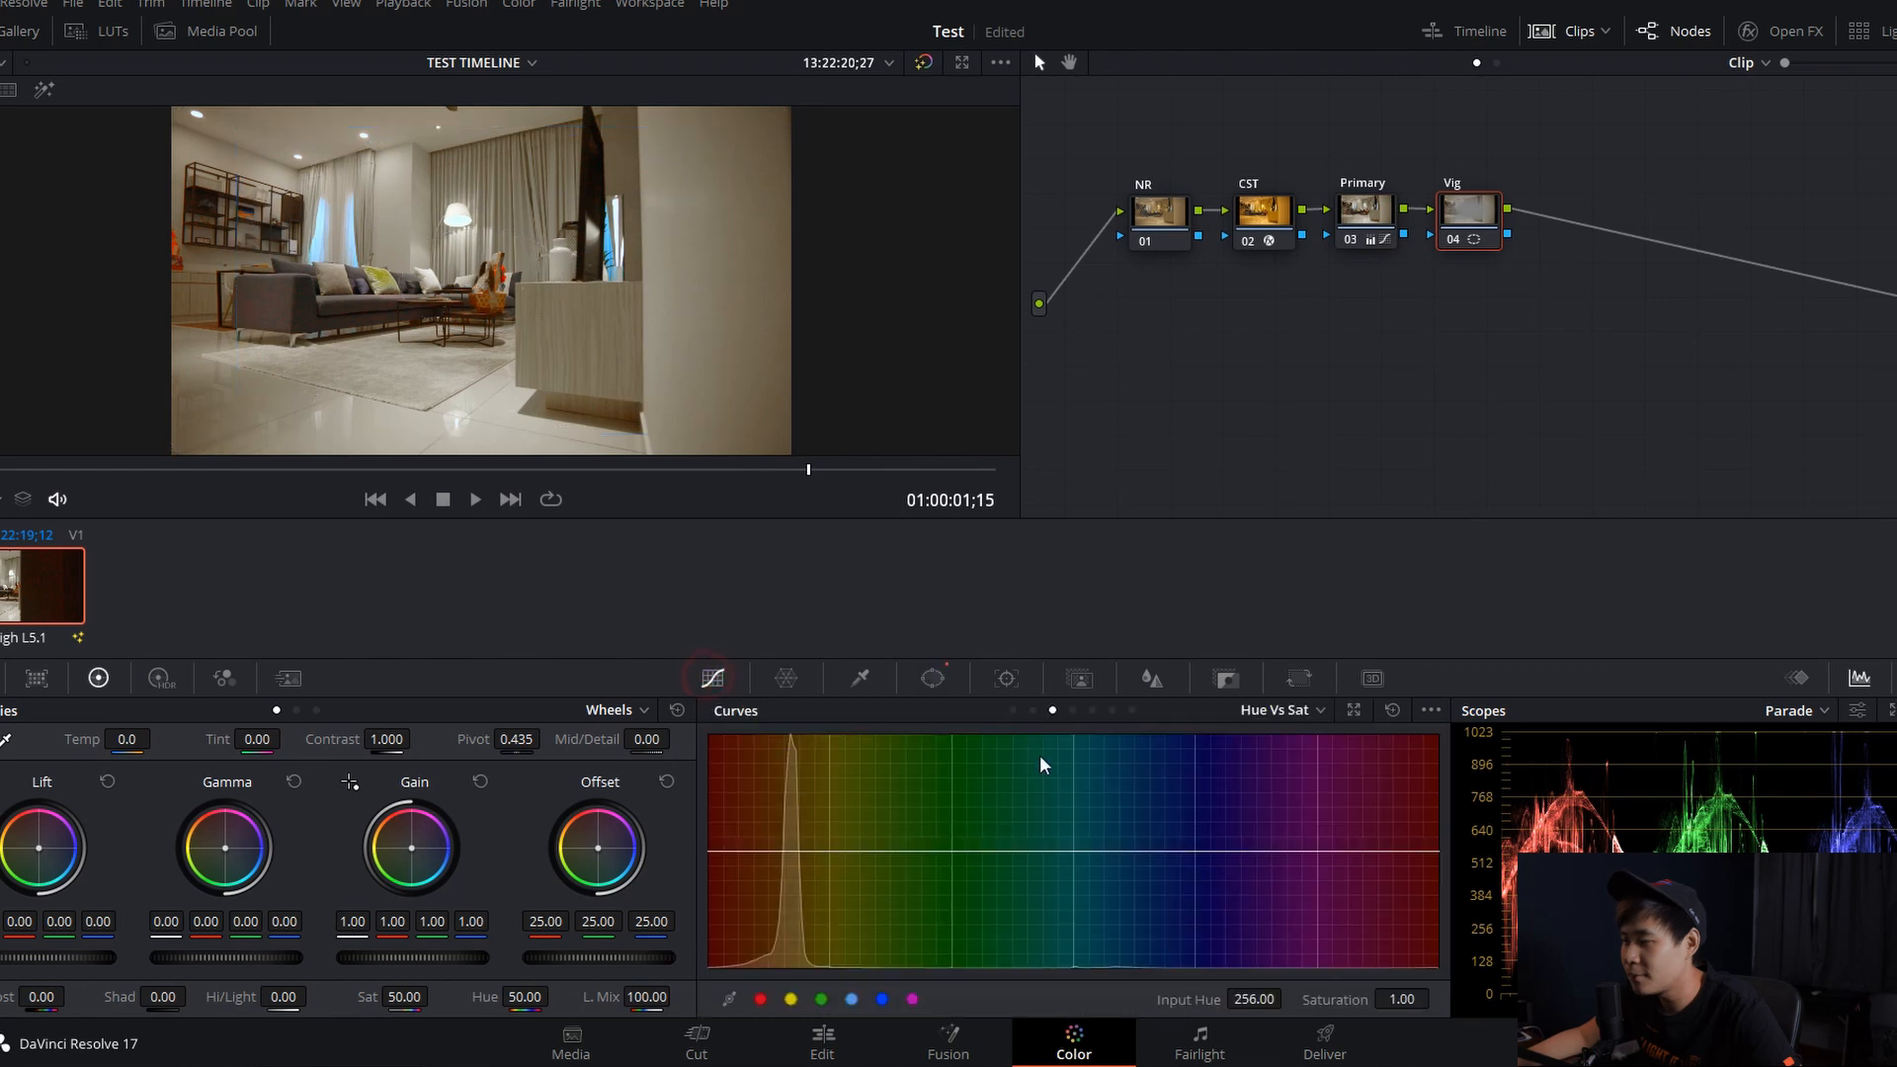
{"action": "left_click", "coordinate": [1012, 711]}
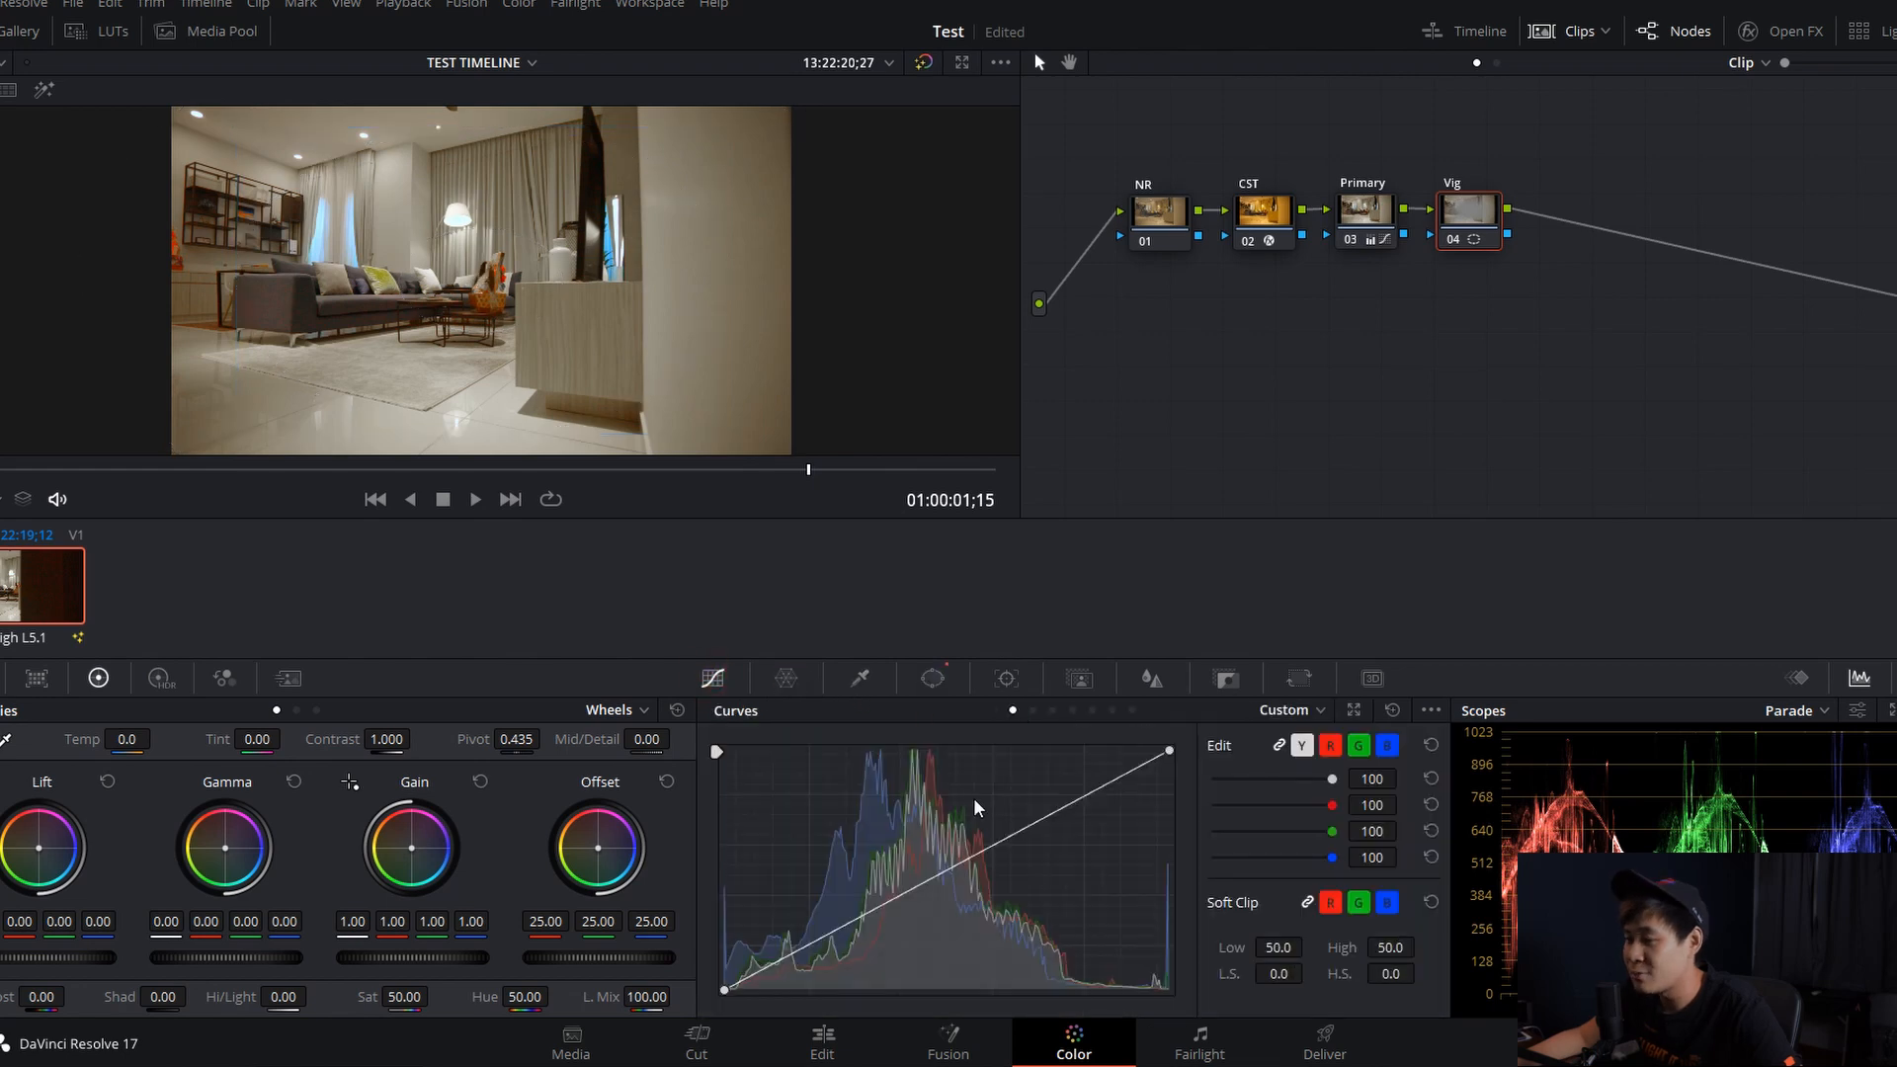
{"action": "left_click", "coordinate": [951, 874]}
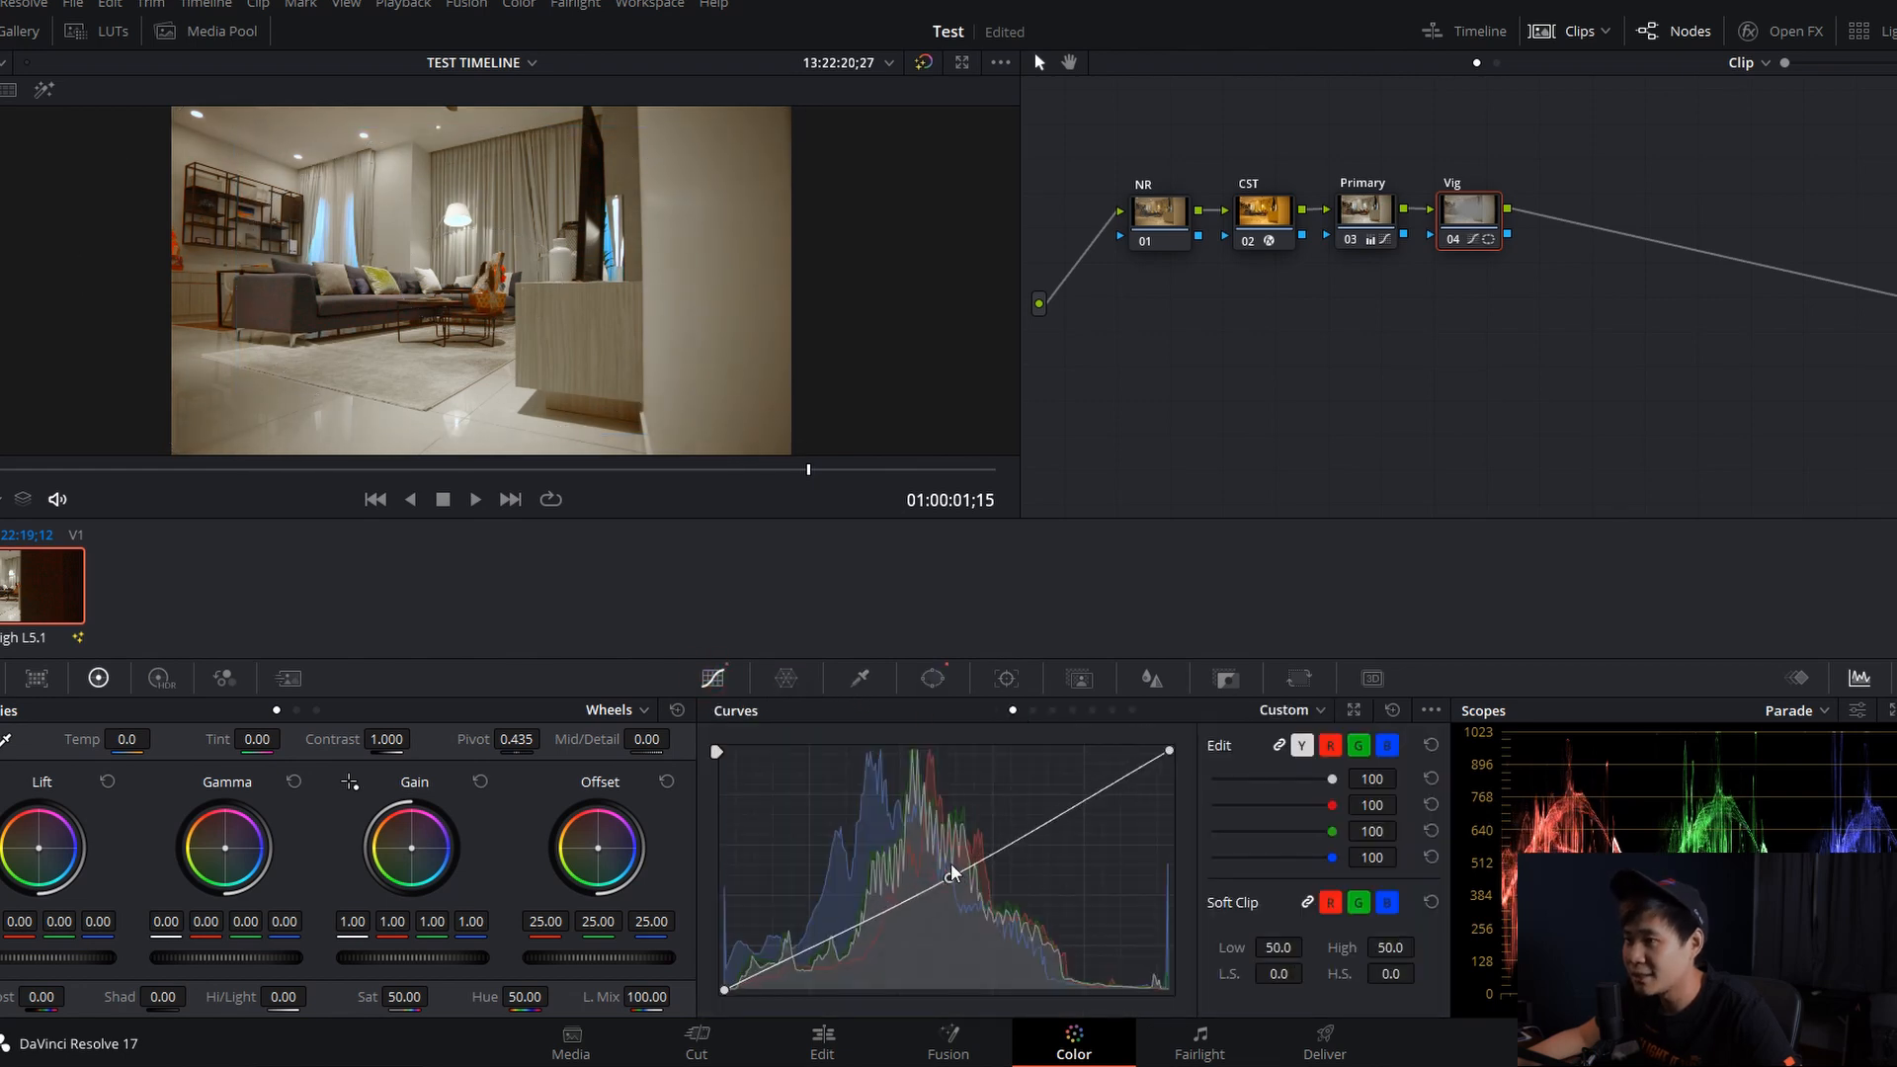
{"action": "left_click_drag", "start_coordinate": [951, 874], "coordinate": [957, 894]}
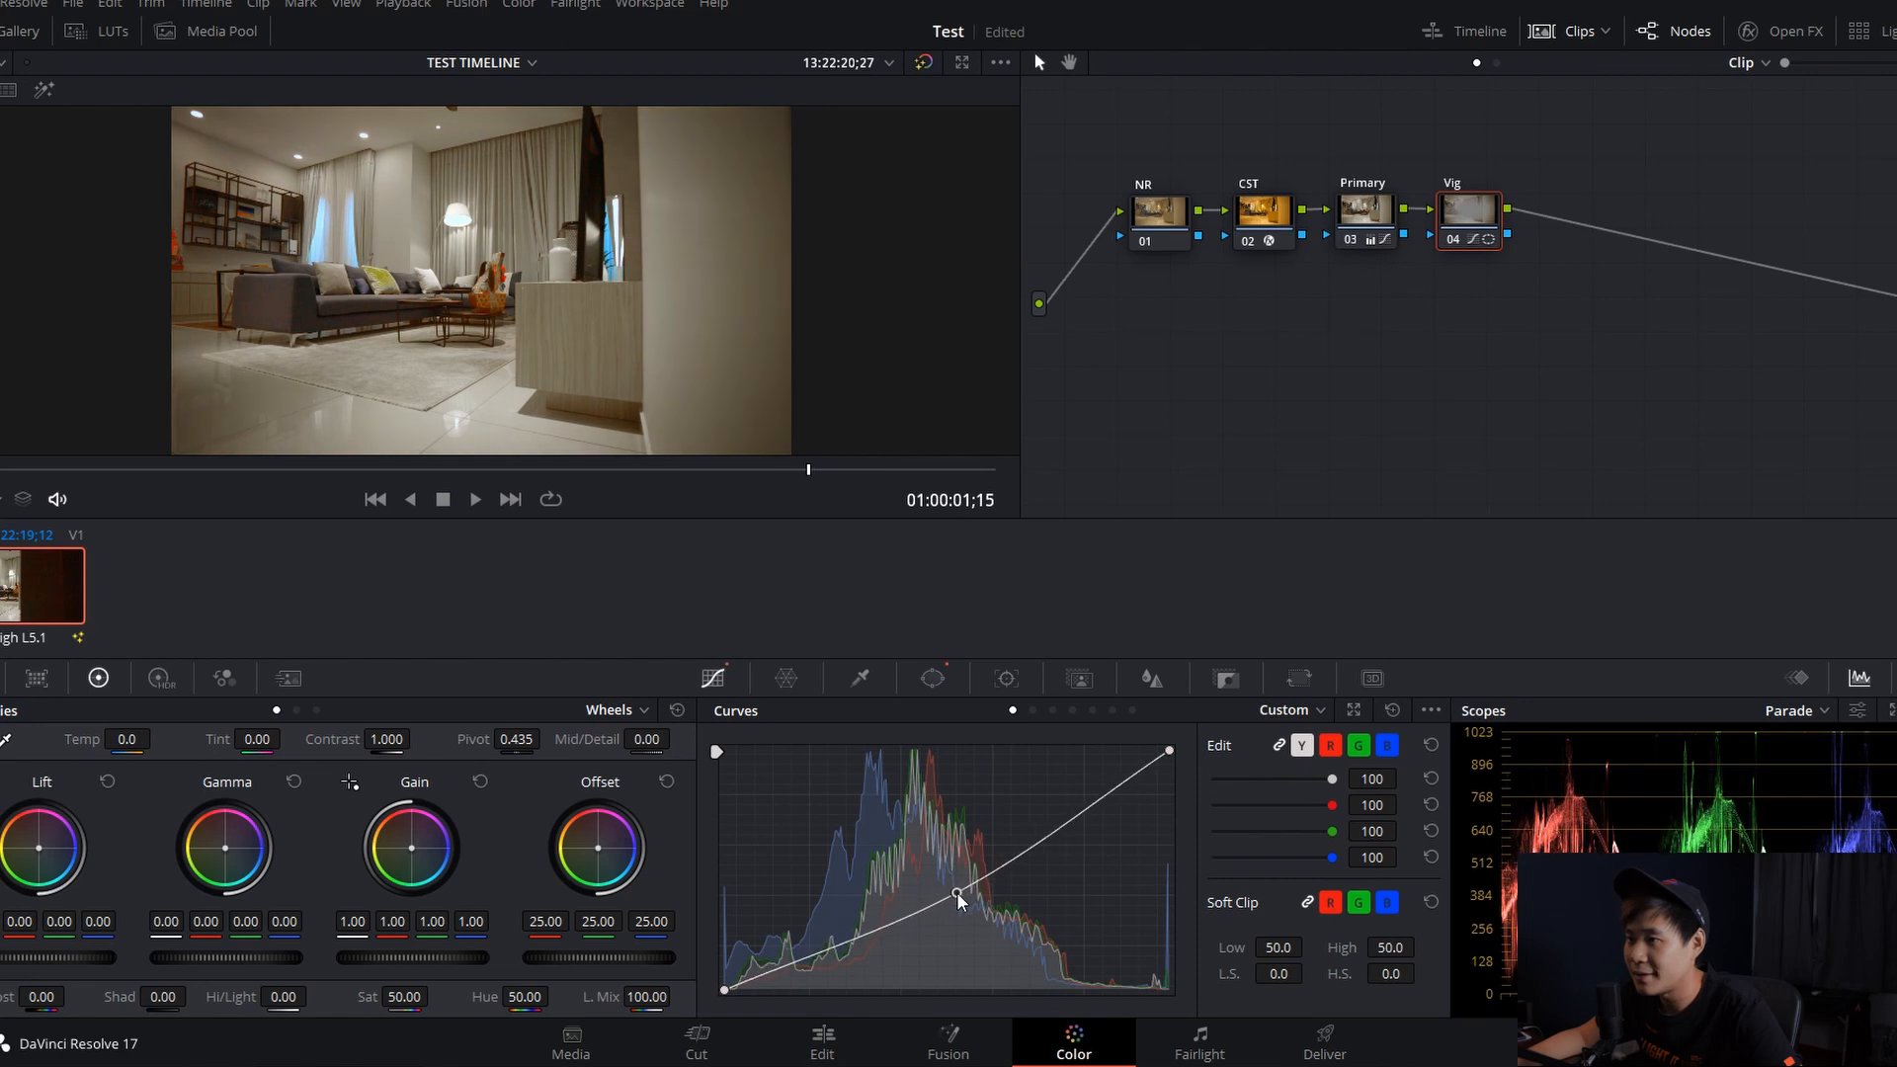
{"action": "left_click", "coordinate": [1365, 210]}
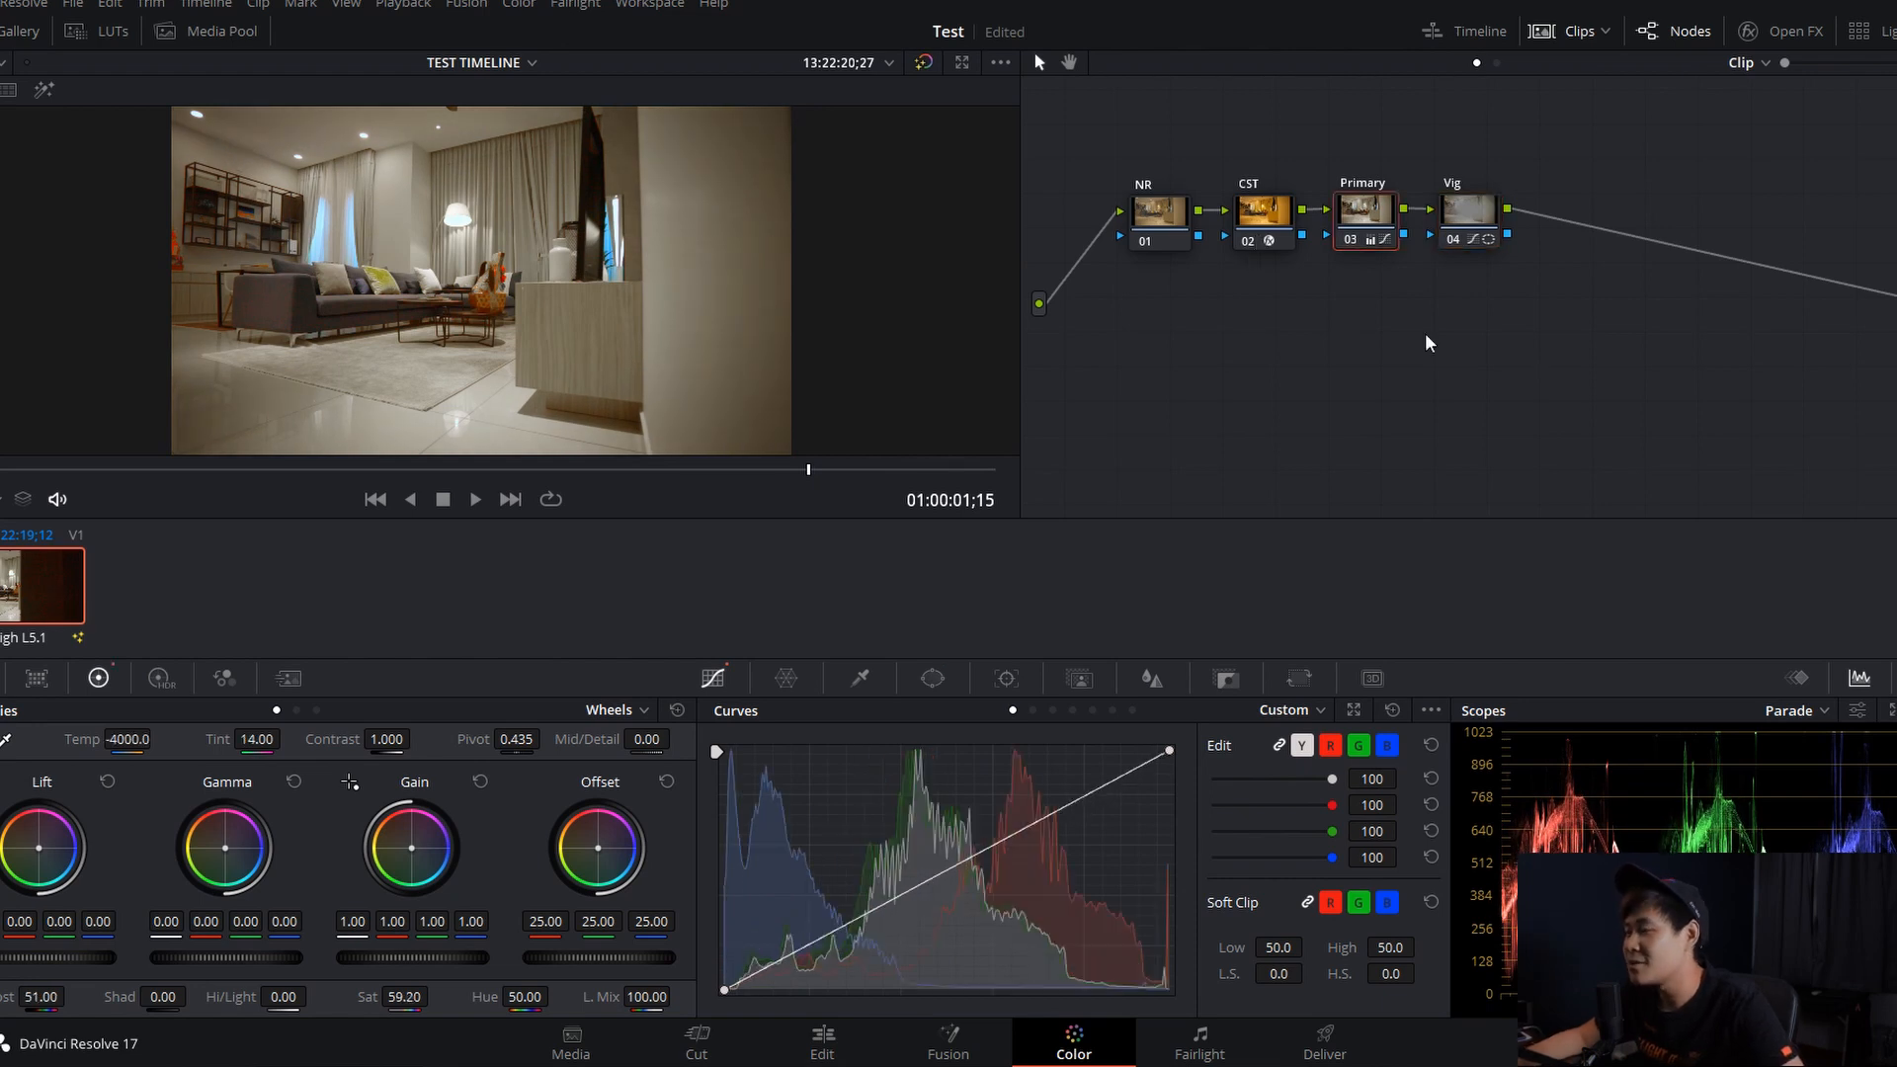
{"action": "left_click", "coordinate": [1170, 296]}
{"action": "left_click_drag", "start_coordinate": [1156, 290], "coordinate": [1528, 170]}
{"action": "left_click", "coordinate": [1475, 327]}
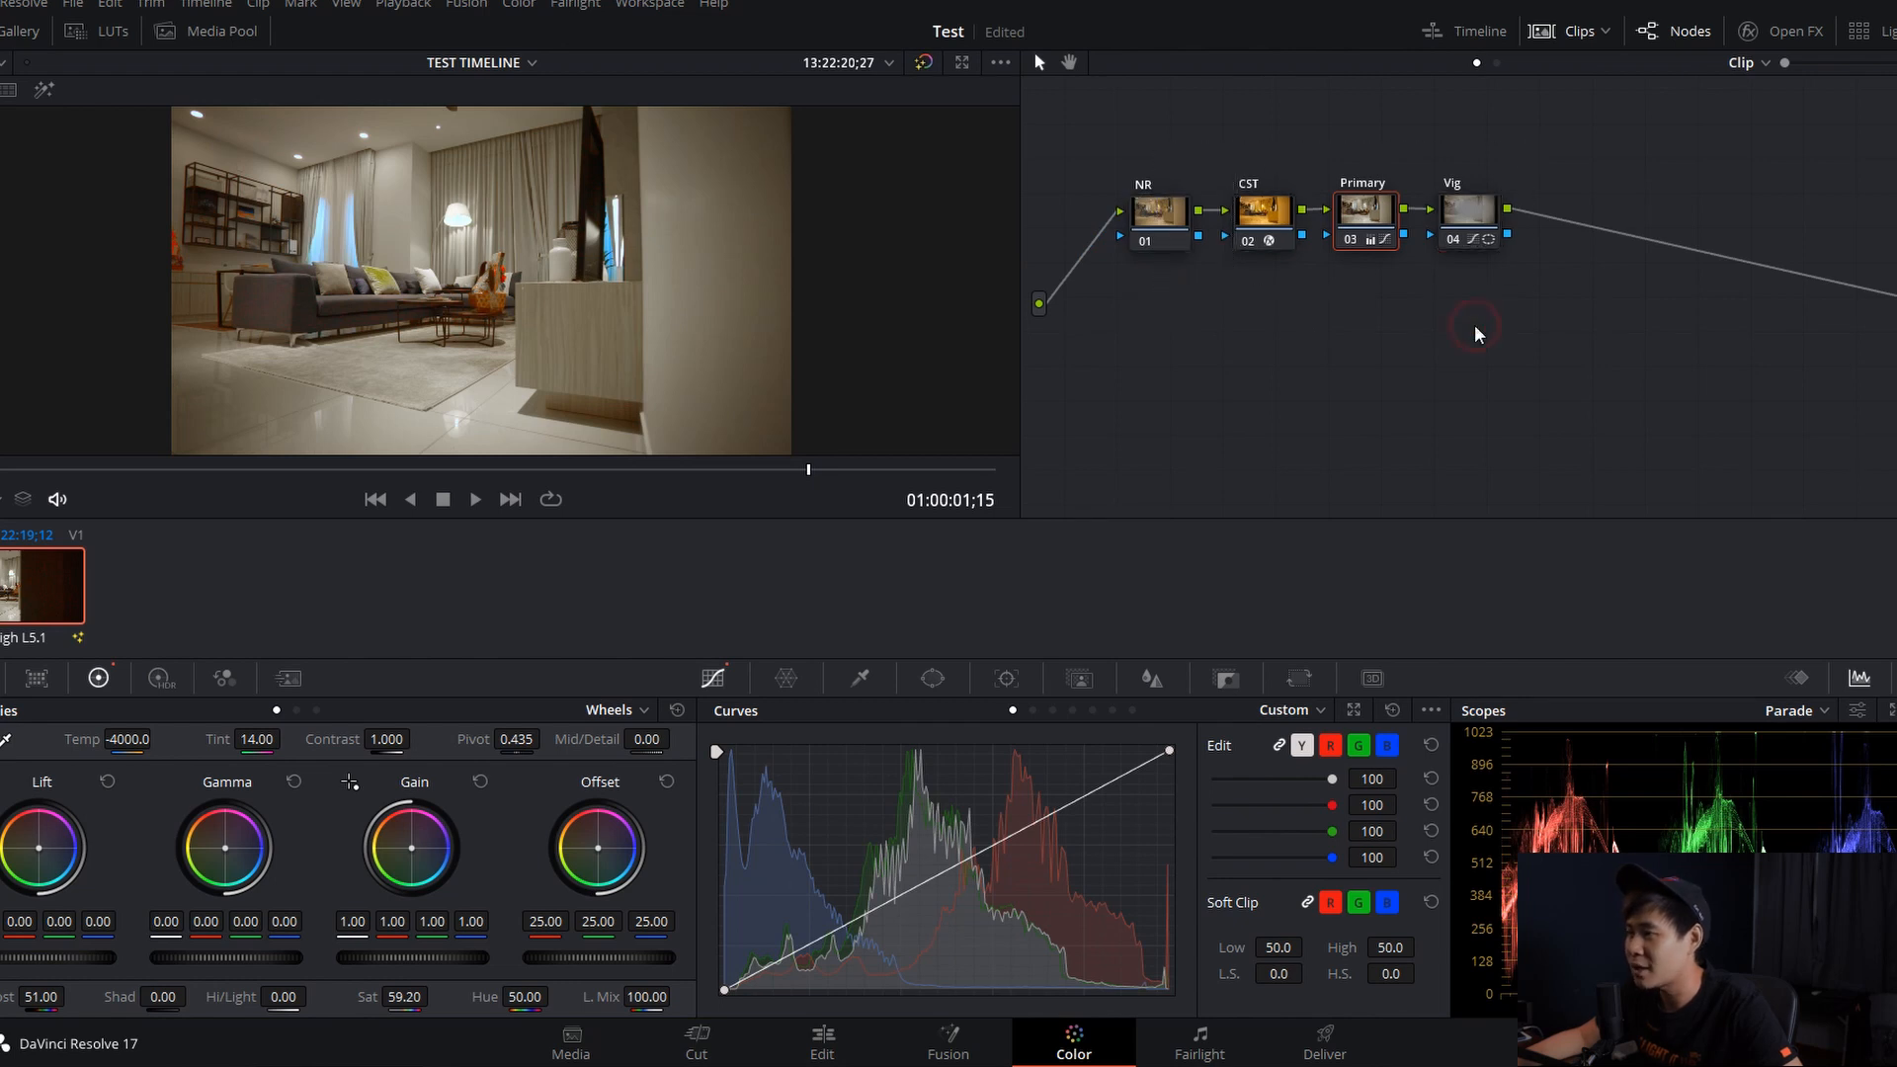
Add a parallel node to the Vig node and spread the parallel branches apart in the node graph.
{"action": "left_click", "coordinate": [1474, 213]}
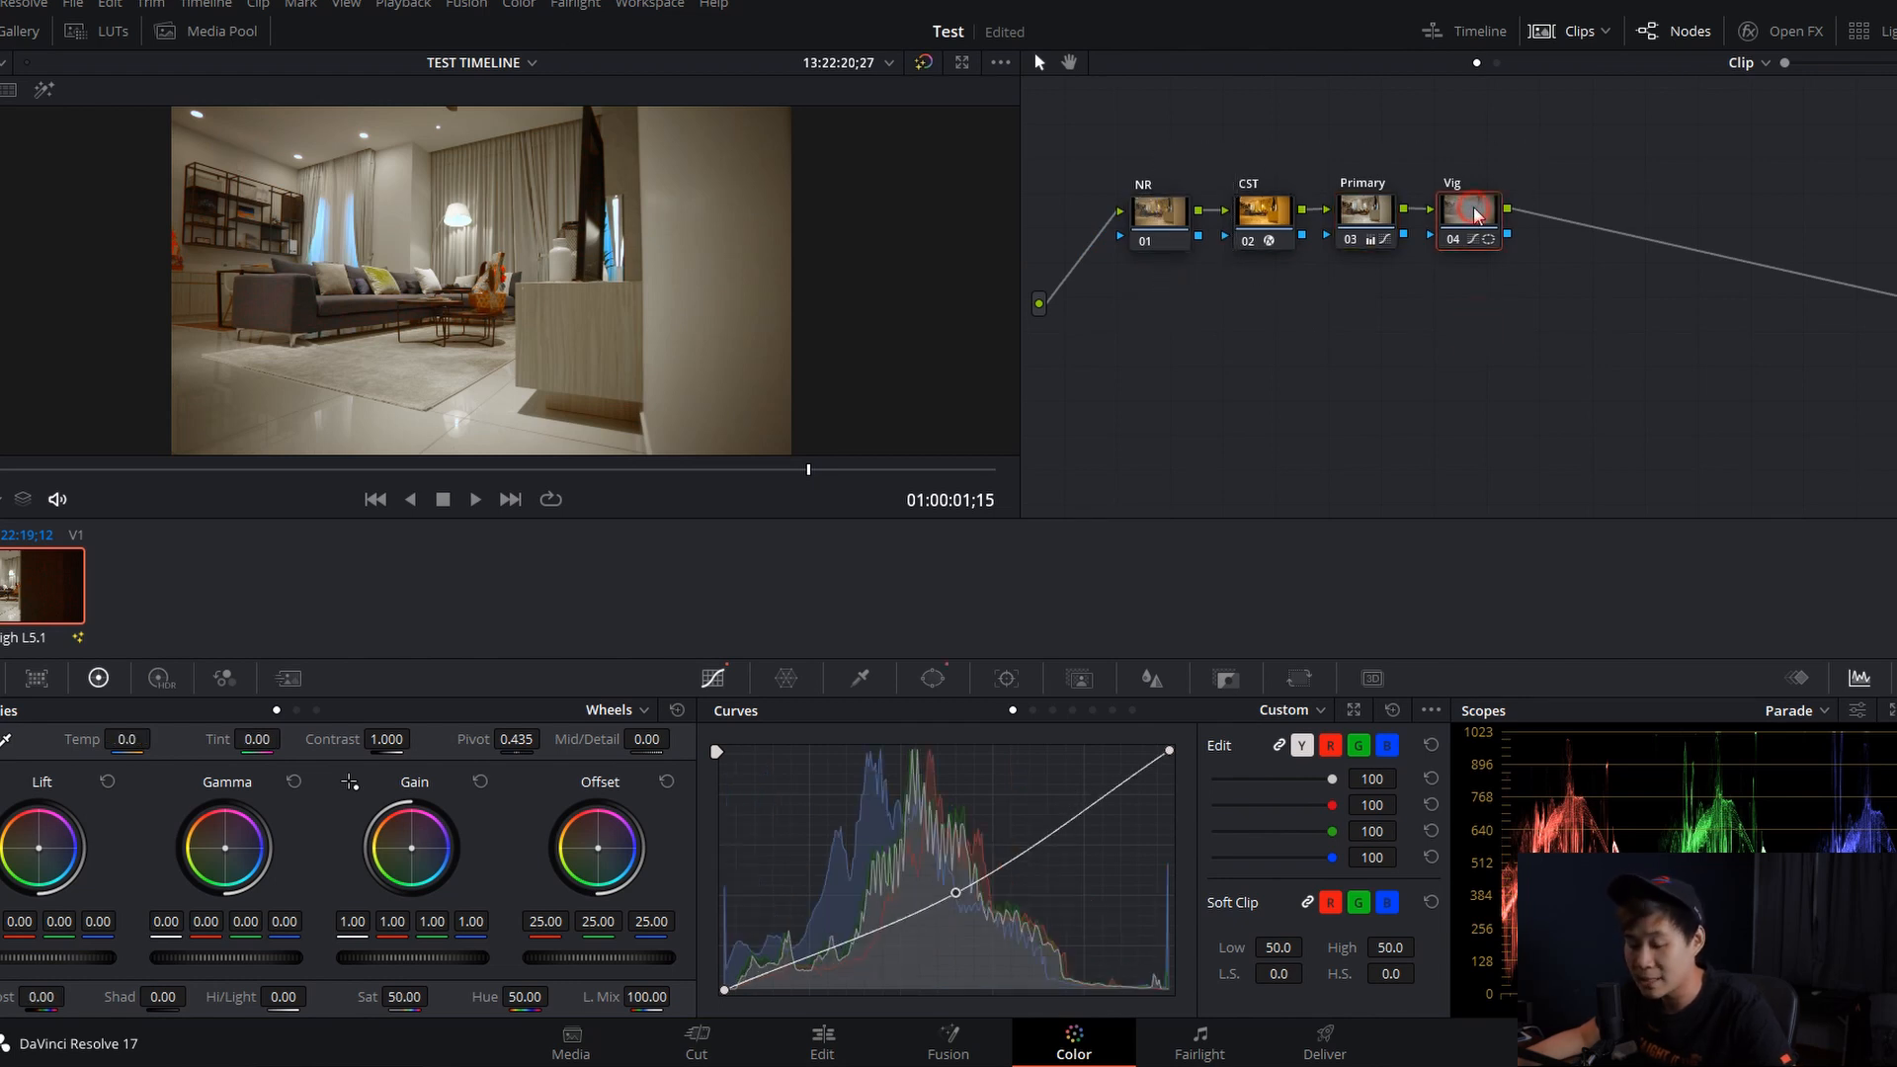
{"action": "key", "text": "alt+p"}
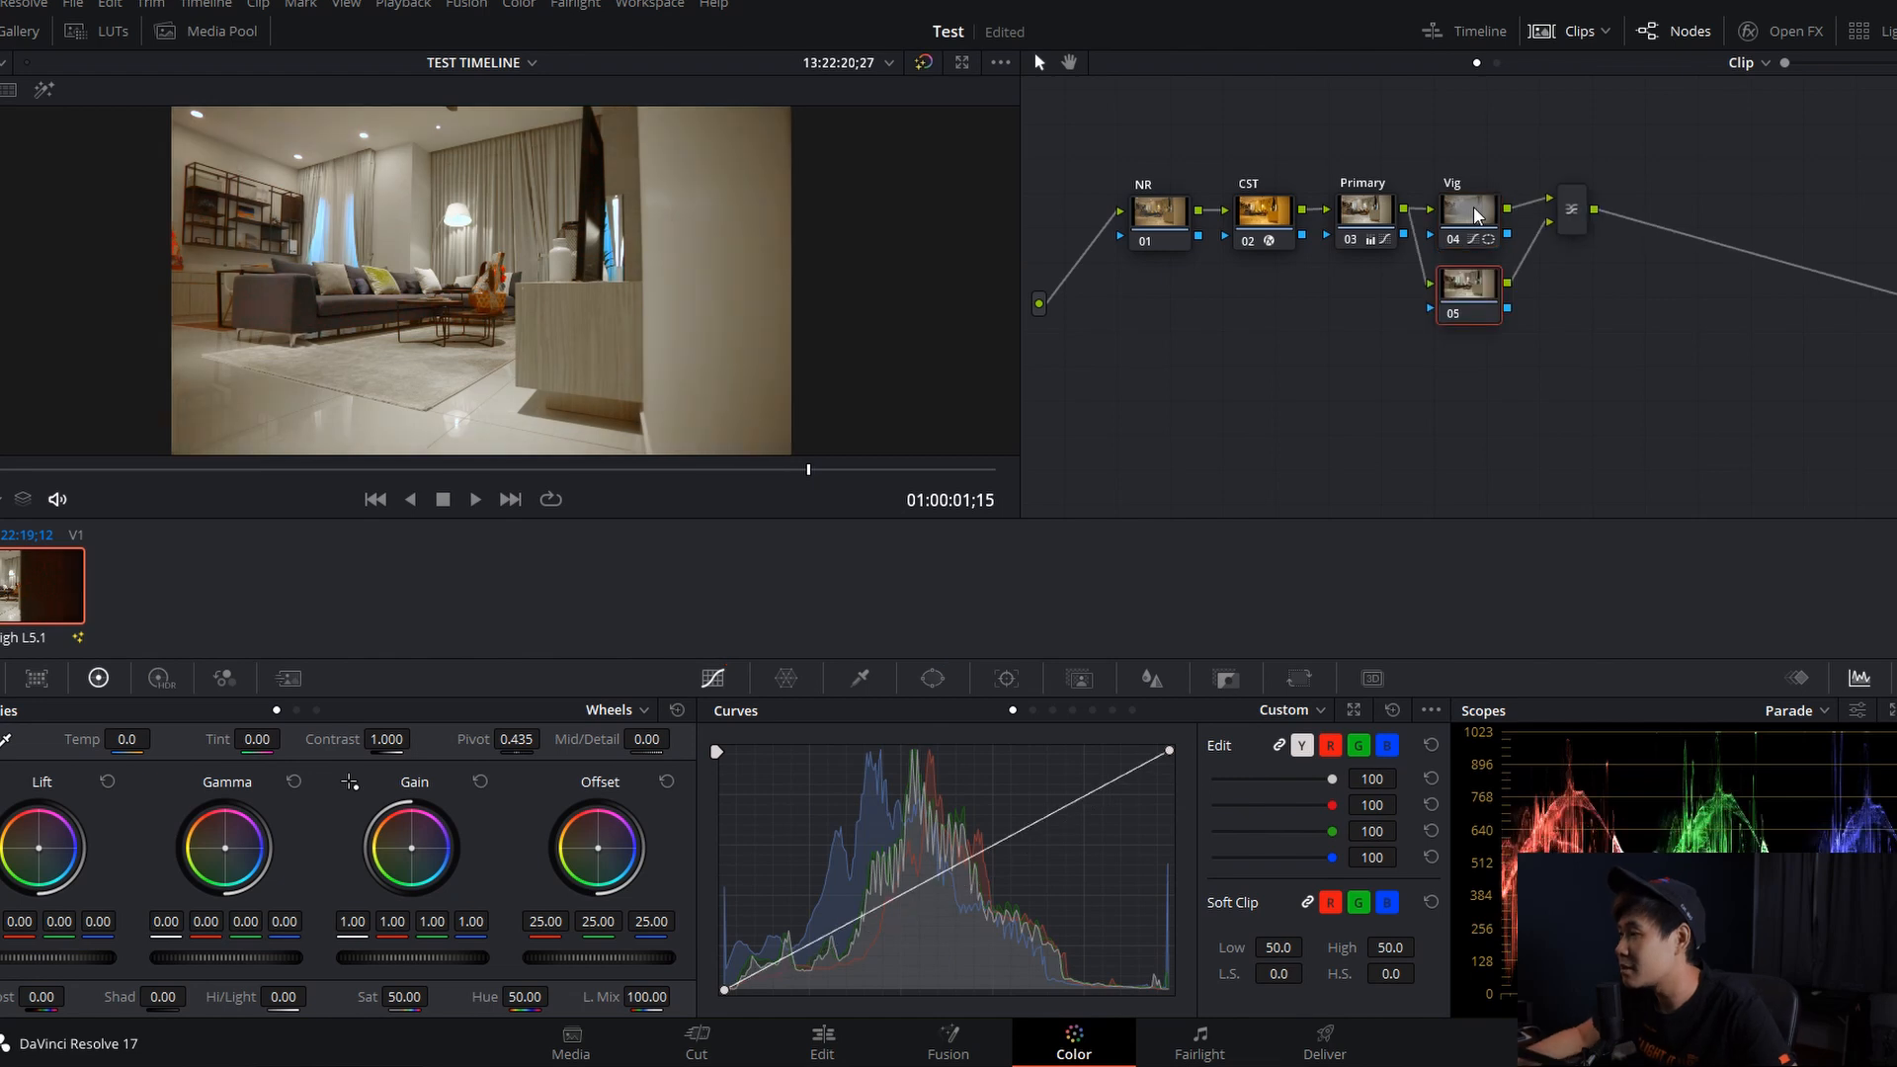
{"action": "left_click_drag", "start_coordinate": [1573, 210], "coordinate": [1571, 257]}
{"action": "left_click_drag", "start_coordinate": [1469, 211], "coordinate": [1479, 155]}
{"action": "left_click", "coordinate": [1468, 298]}
{"action": "left_click_drag", "start_coordinate": [1468, 309], "coordinate": [1573, 233]}
Add a layer node to the Primary node and rearrange the Vig, parallel and mixer nodes to make room.
{"action": "left_click", "coordinate": [1365, 211]}
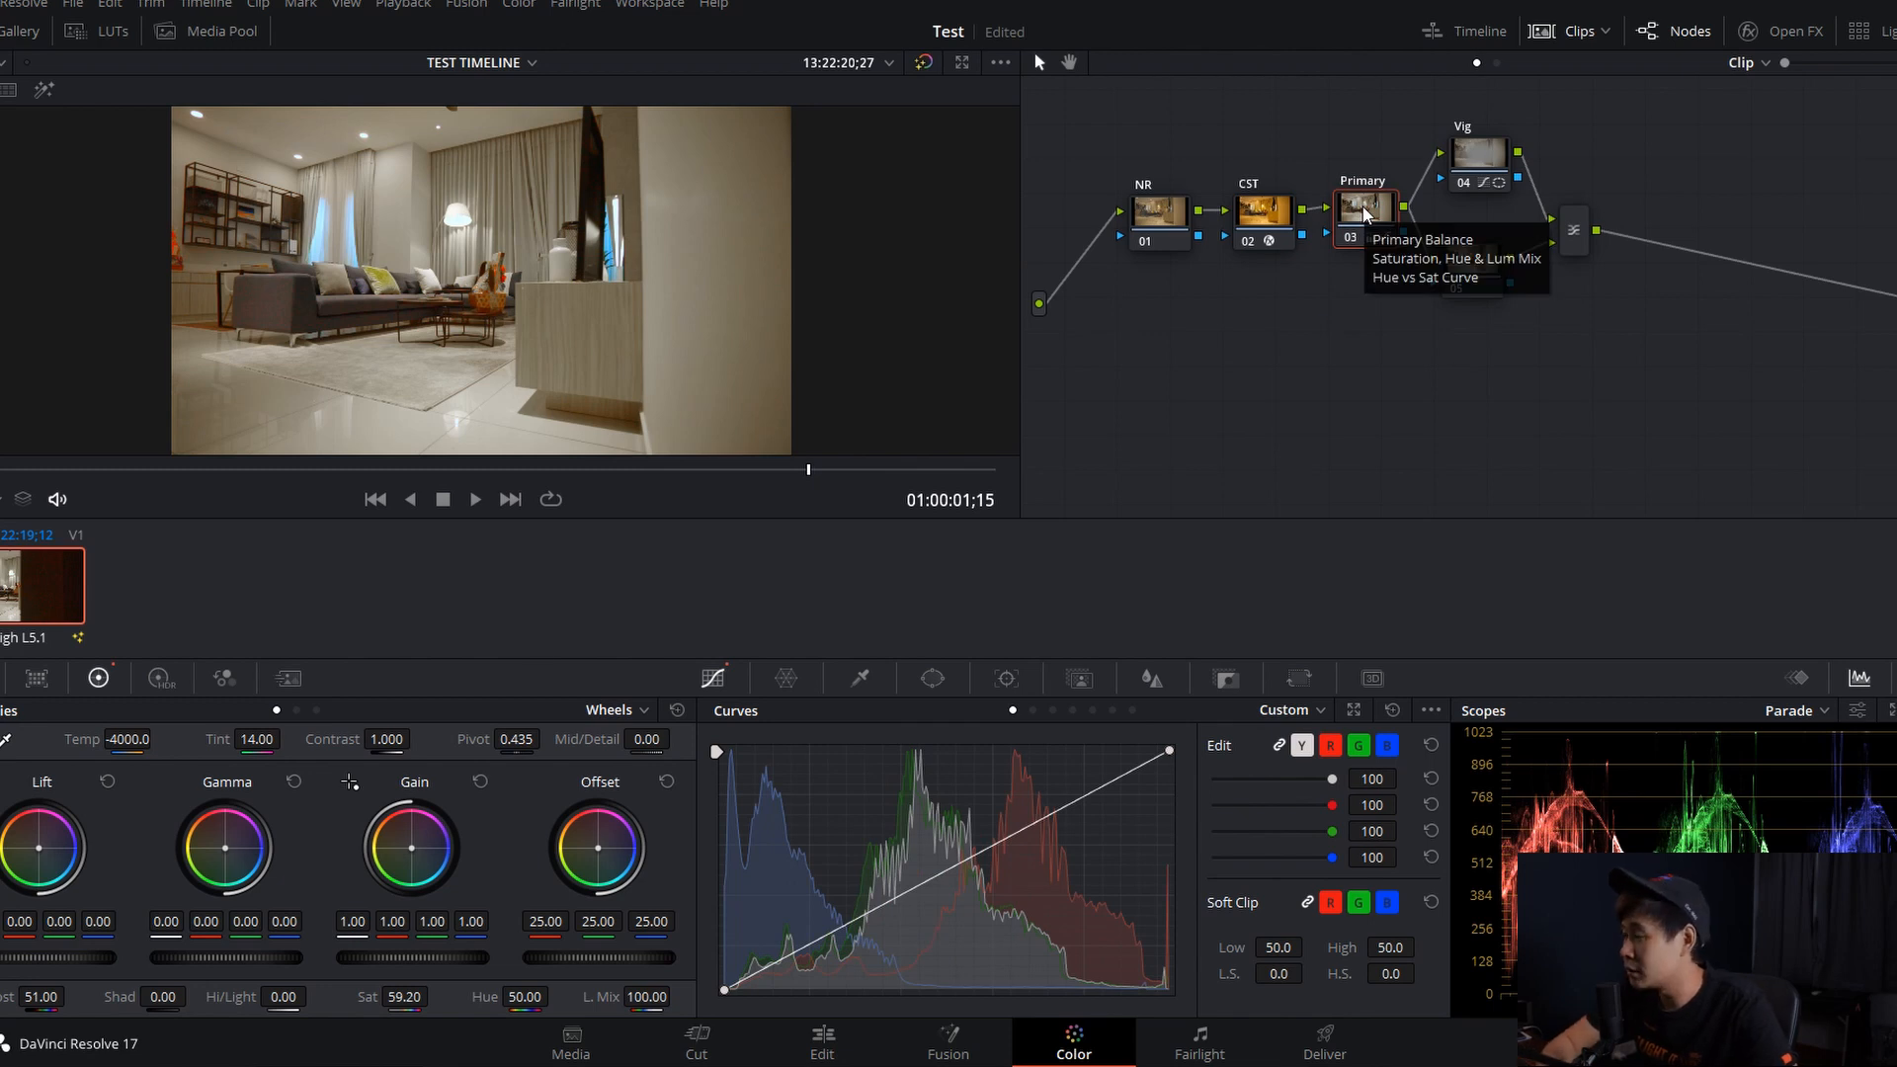
{"action": "key", "text": "alt+l"}
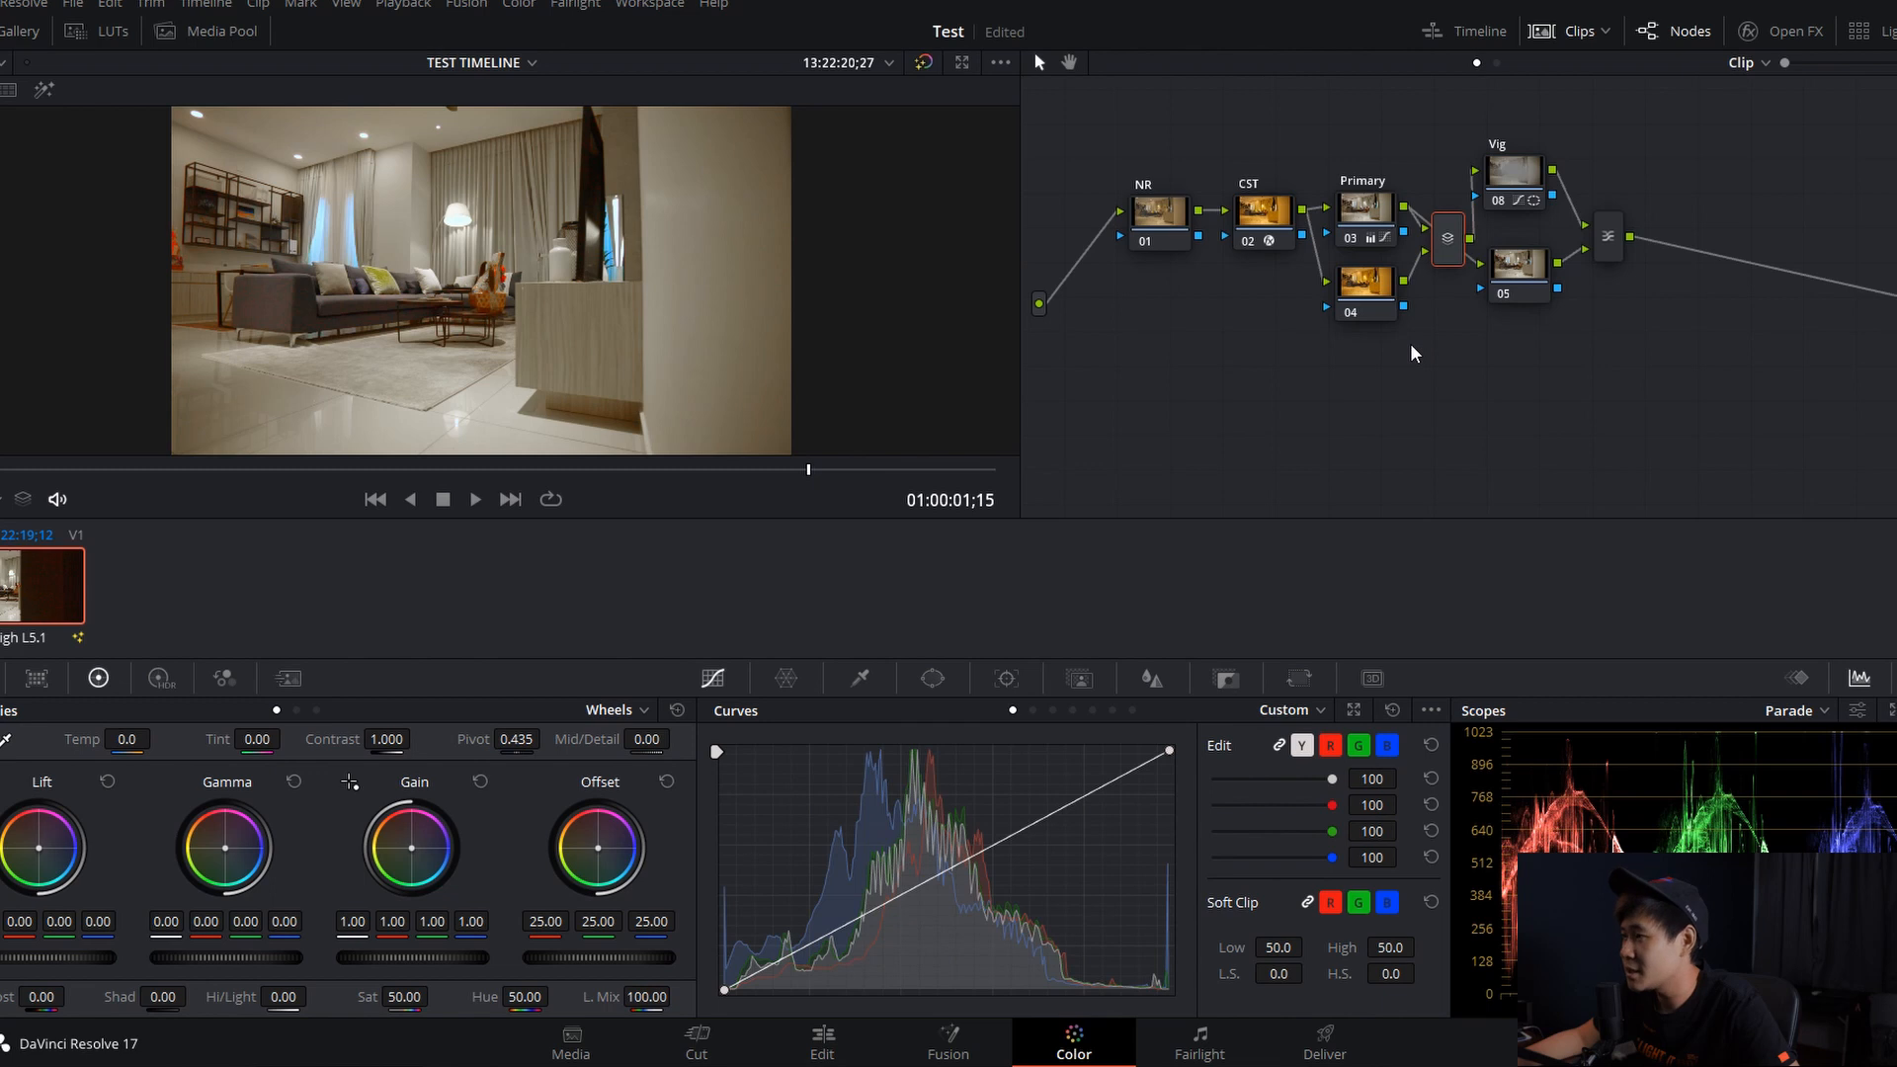
{"action": "left_click_drag", "start_coordinate": [1612, 242], "coordinate": [1729, 257]}
{"action": "left_click_drag", "start_coordinate": [1509, 274], "coordinate": [1580, 368]}
{"action": "left_click_drag", "start_coordinate": [1512, 176], "coordinate": [1568, 220]}
{"action": "left_click", "coordinate": [1460, 473]}
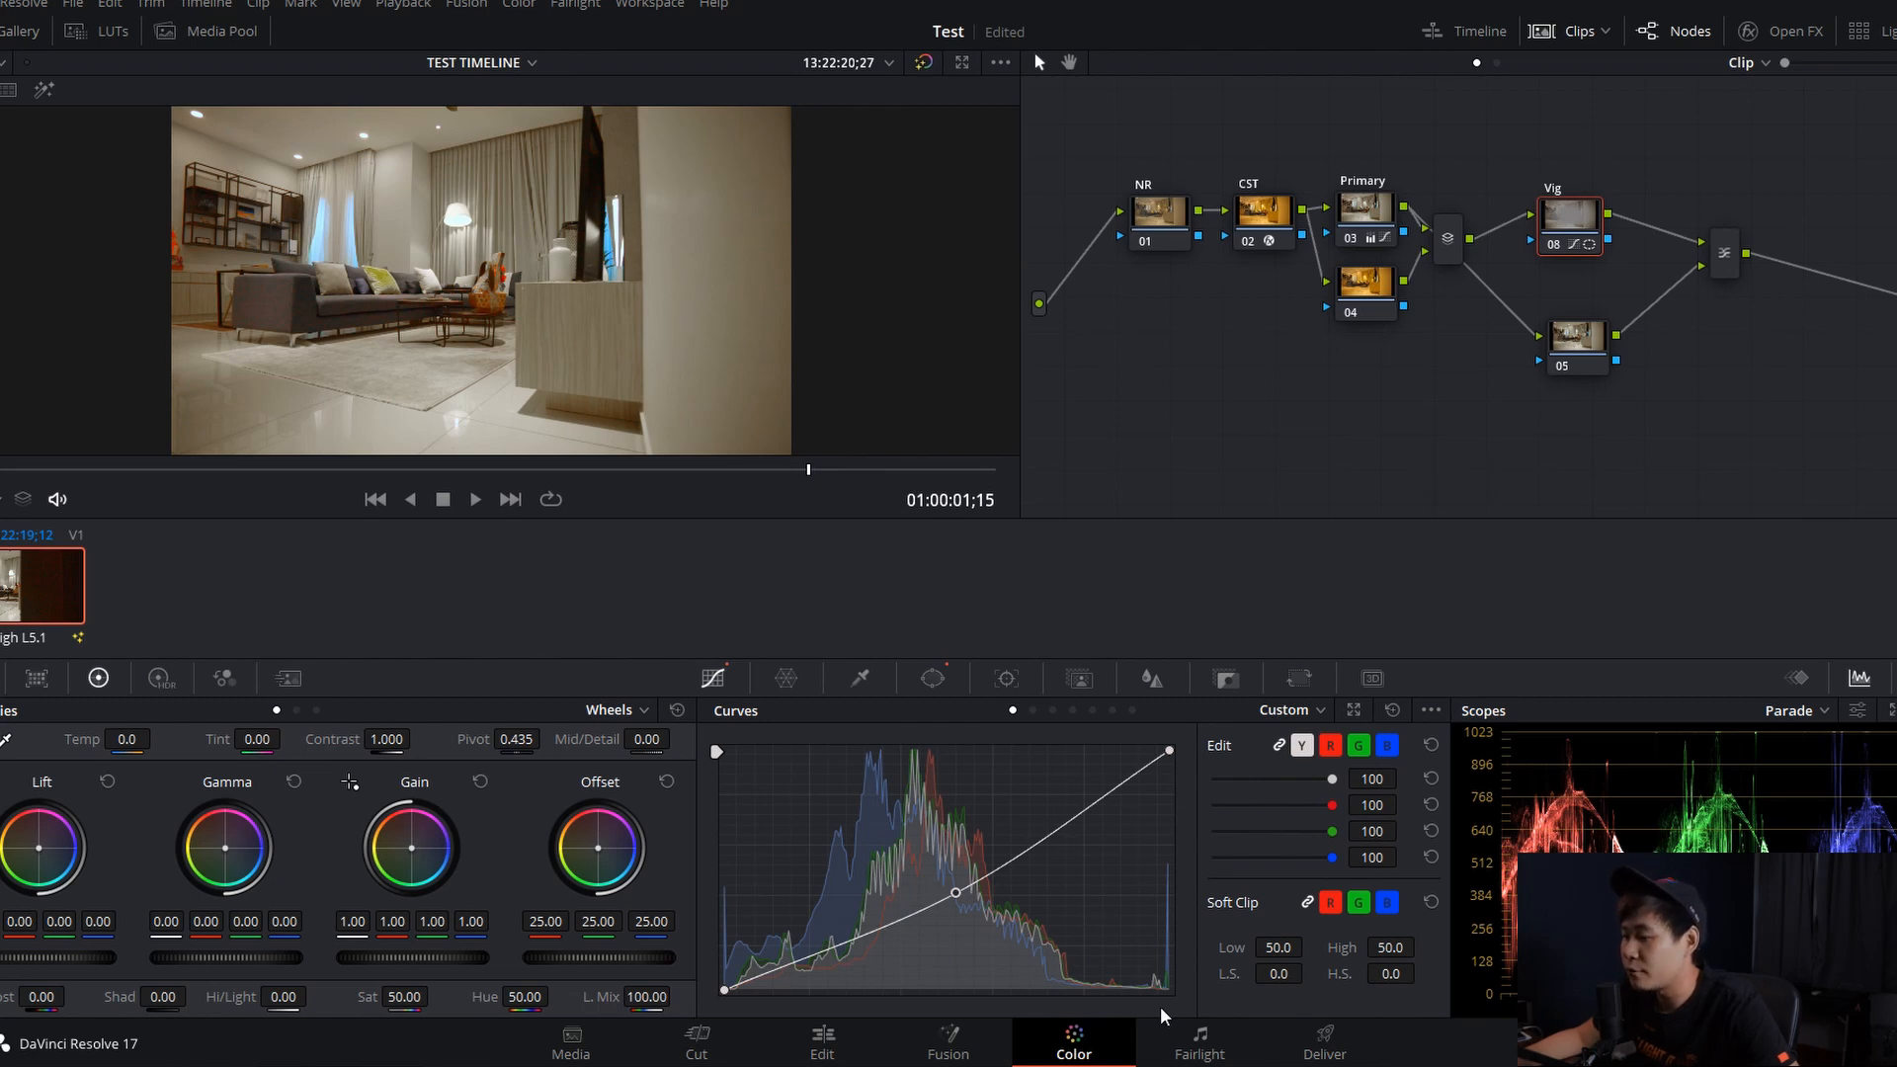
Look at the Fairlight page, and go to the Deliver page.
{"action": "left_click", "coordinate": [1192, 1053]}
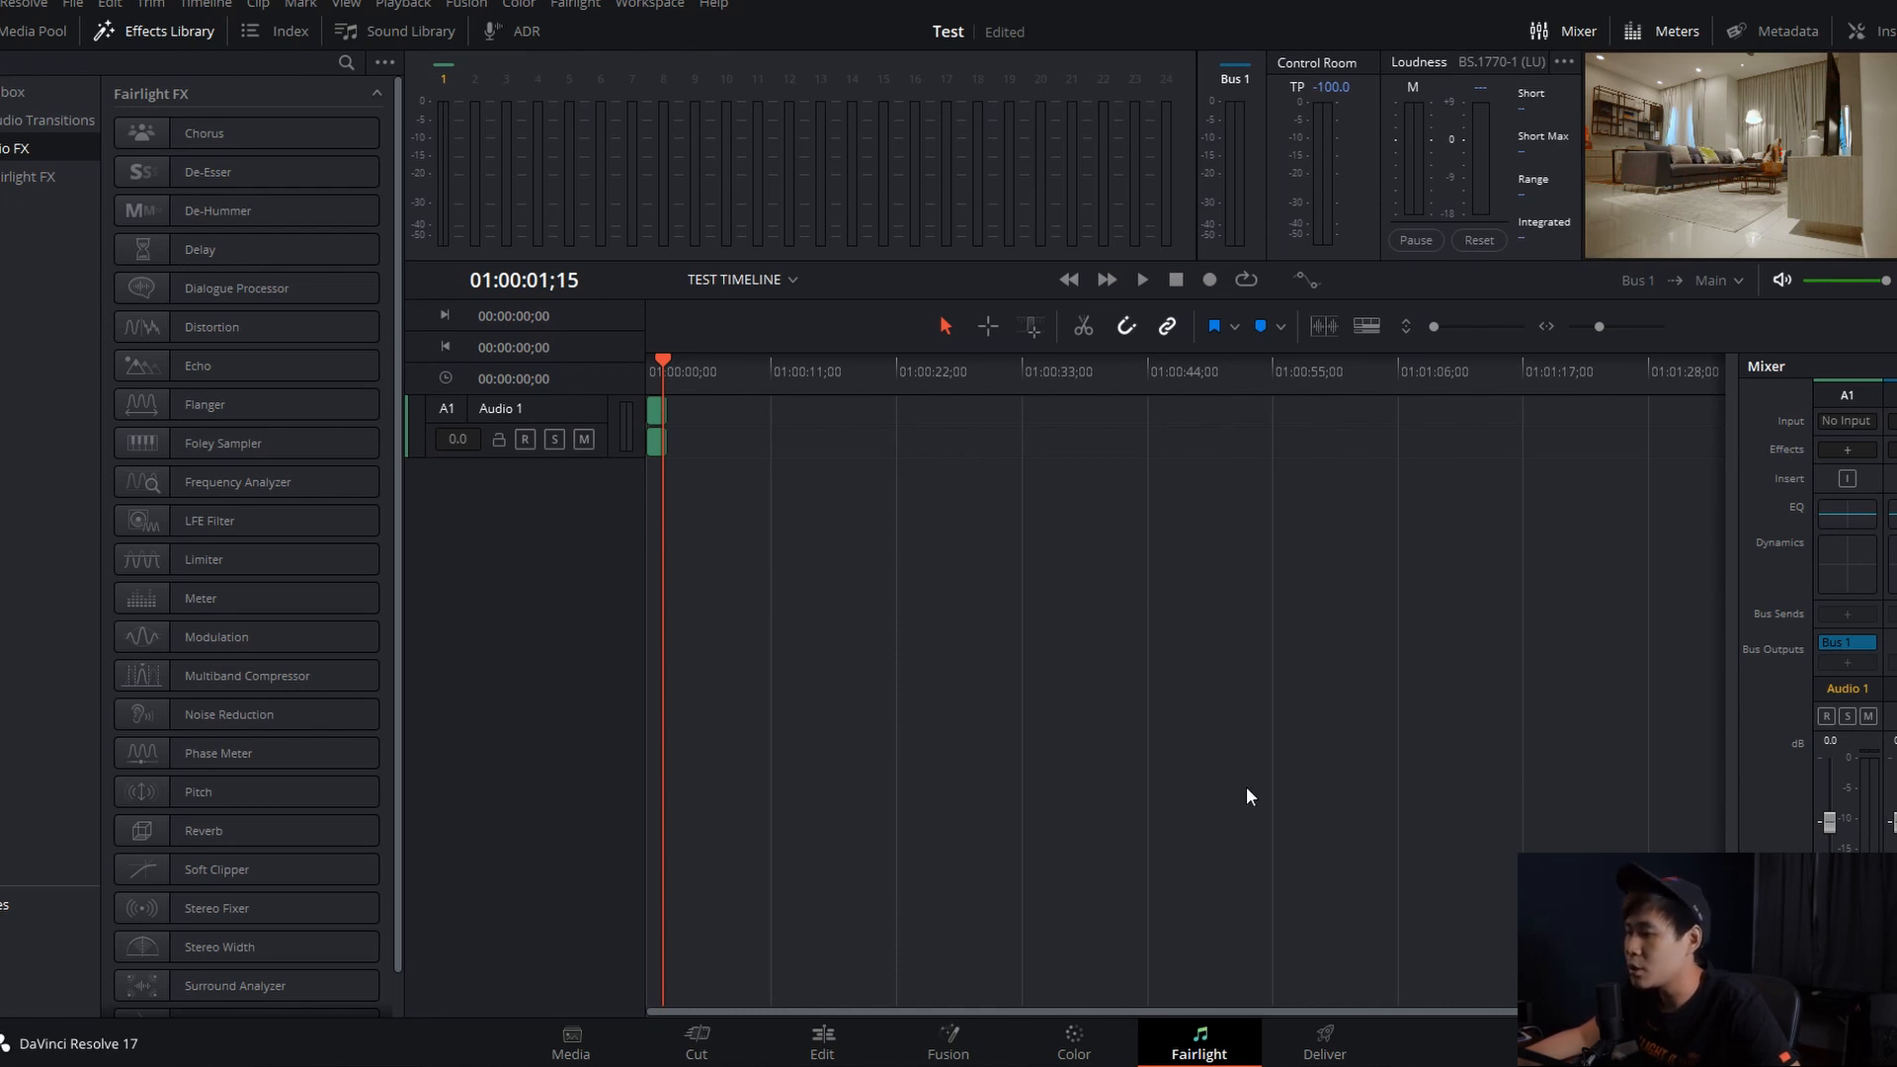
{"action": "left_click", "coordinate": [1322, 1037]}
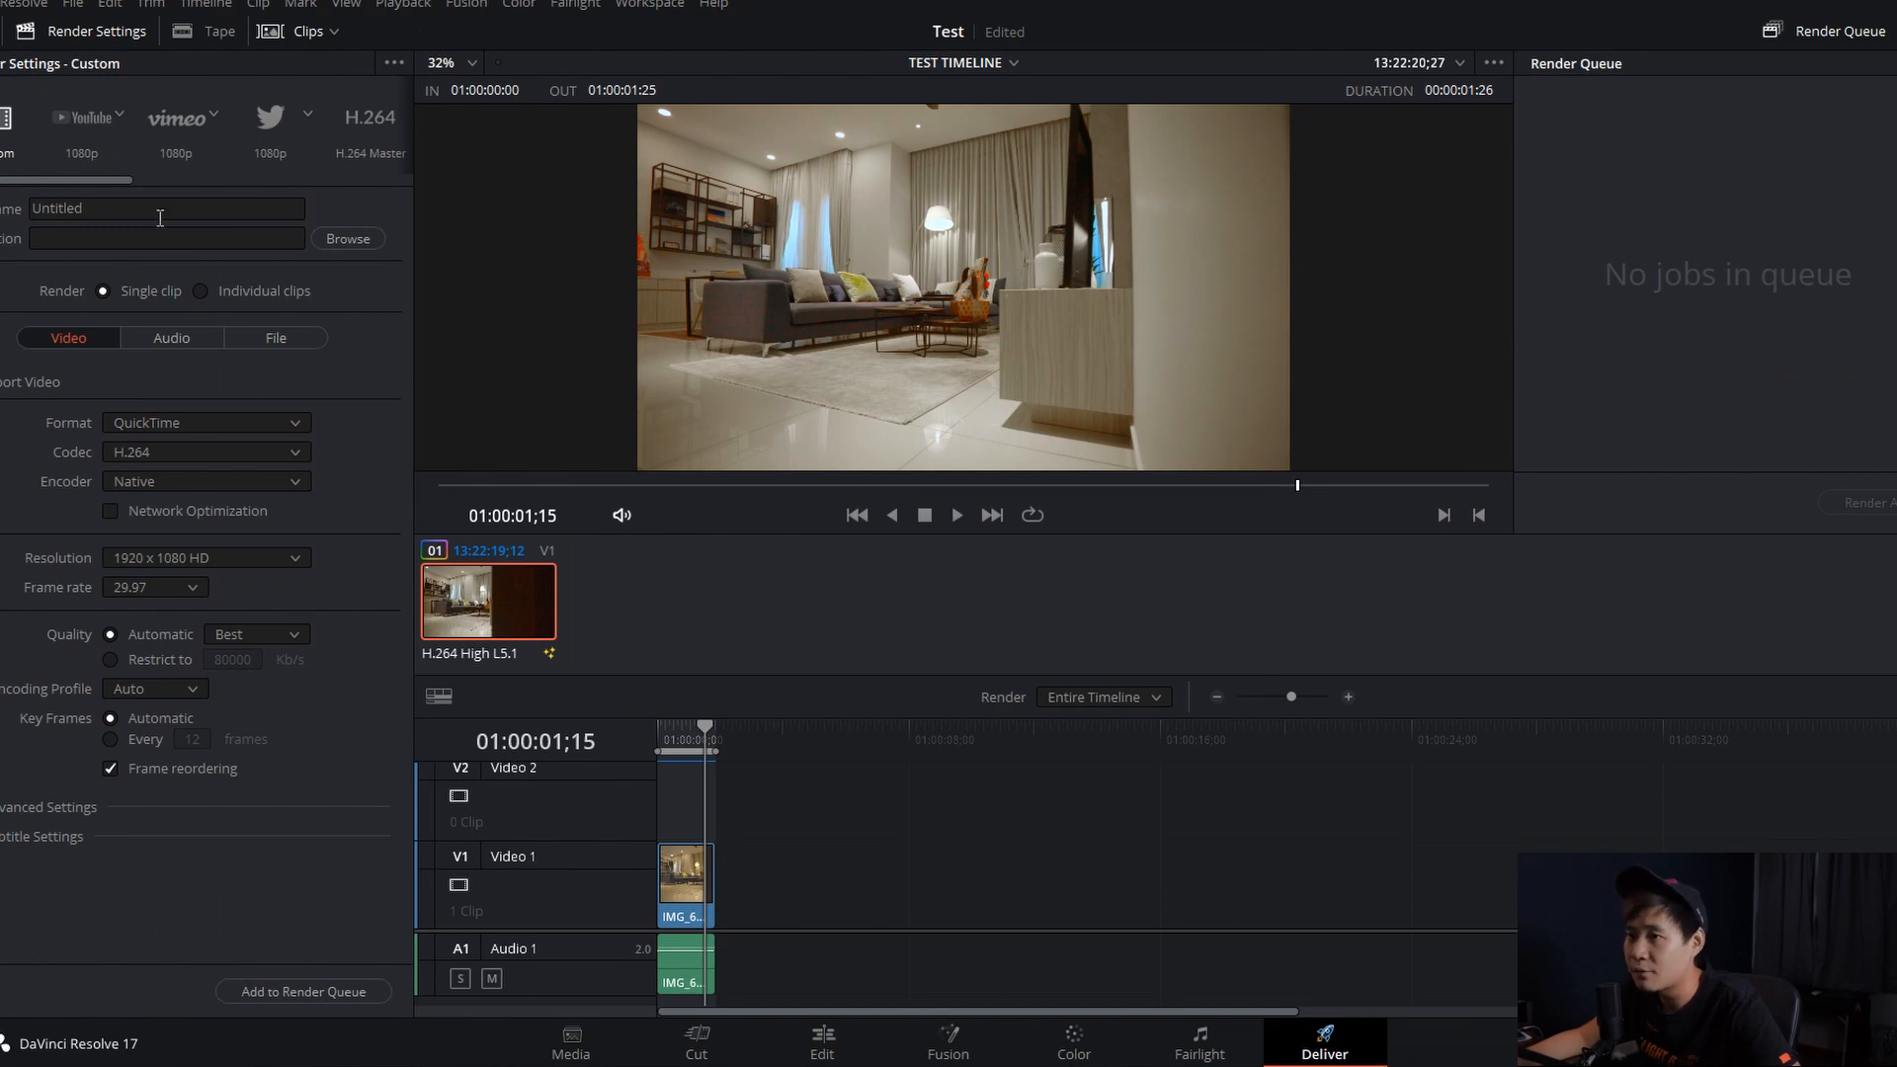
Check the YouTube, Vimeo and Twitter render presets and return to the Custom preset.
{"action": "left_click", "coordinate": [92, 124]}
{"action": "left_click", "coordinate": [168, 121]}
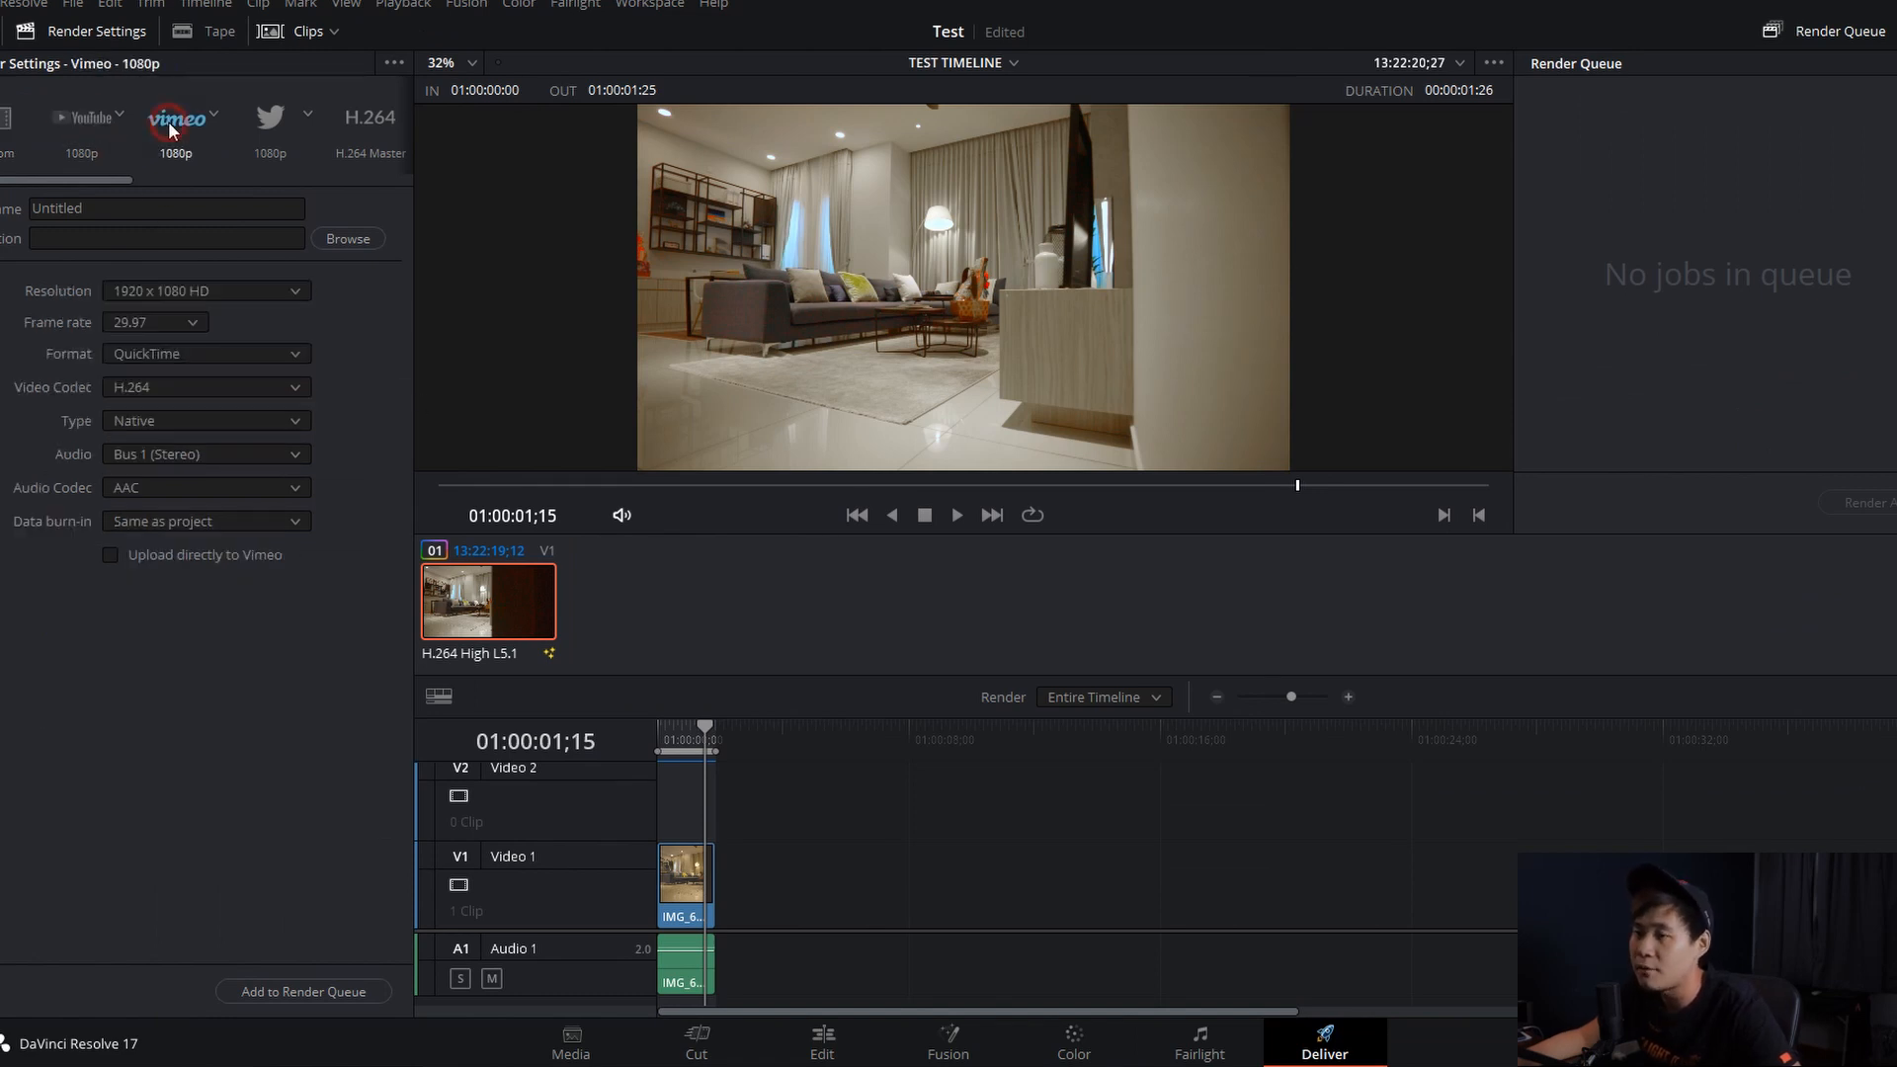
{"action": "left_click", "coordinate": [276, 118]}
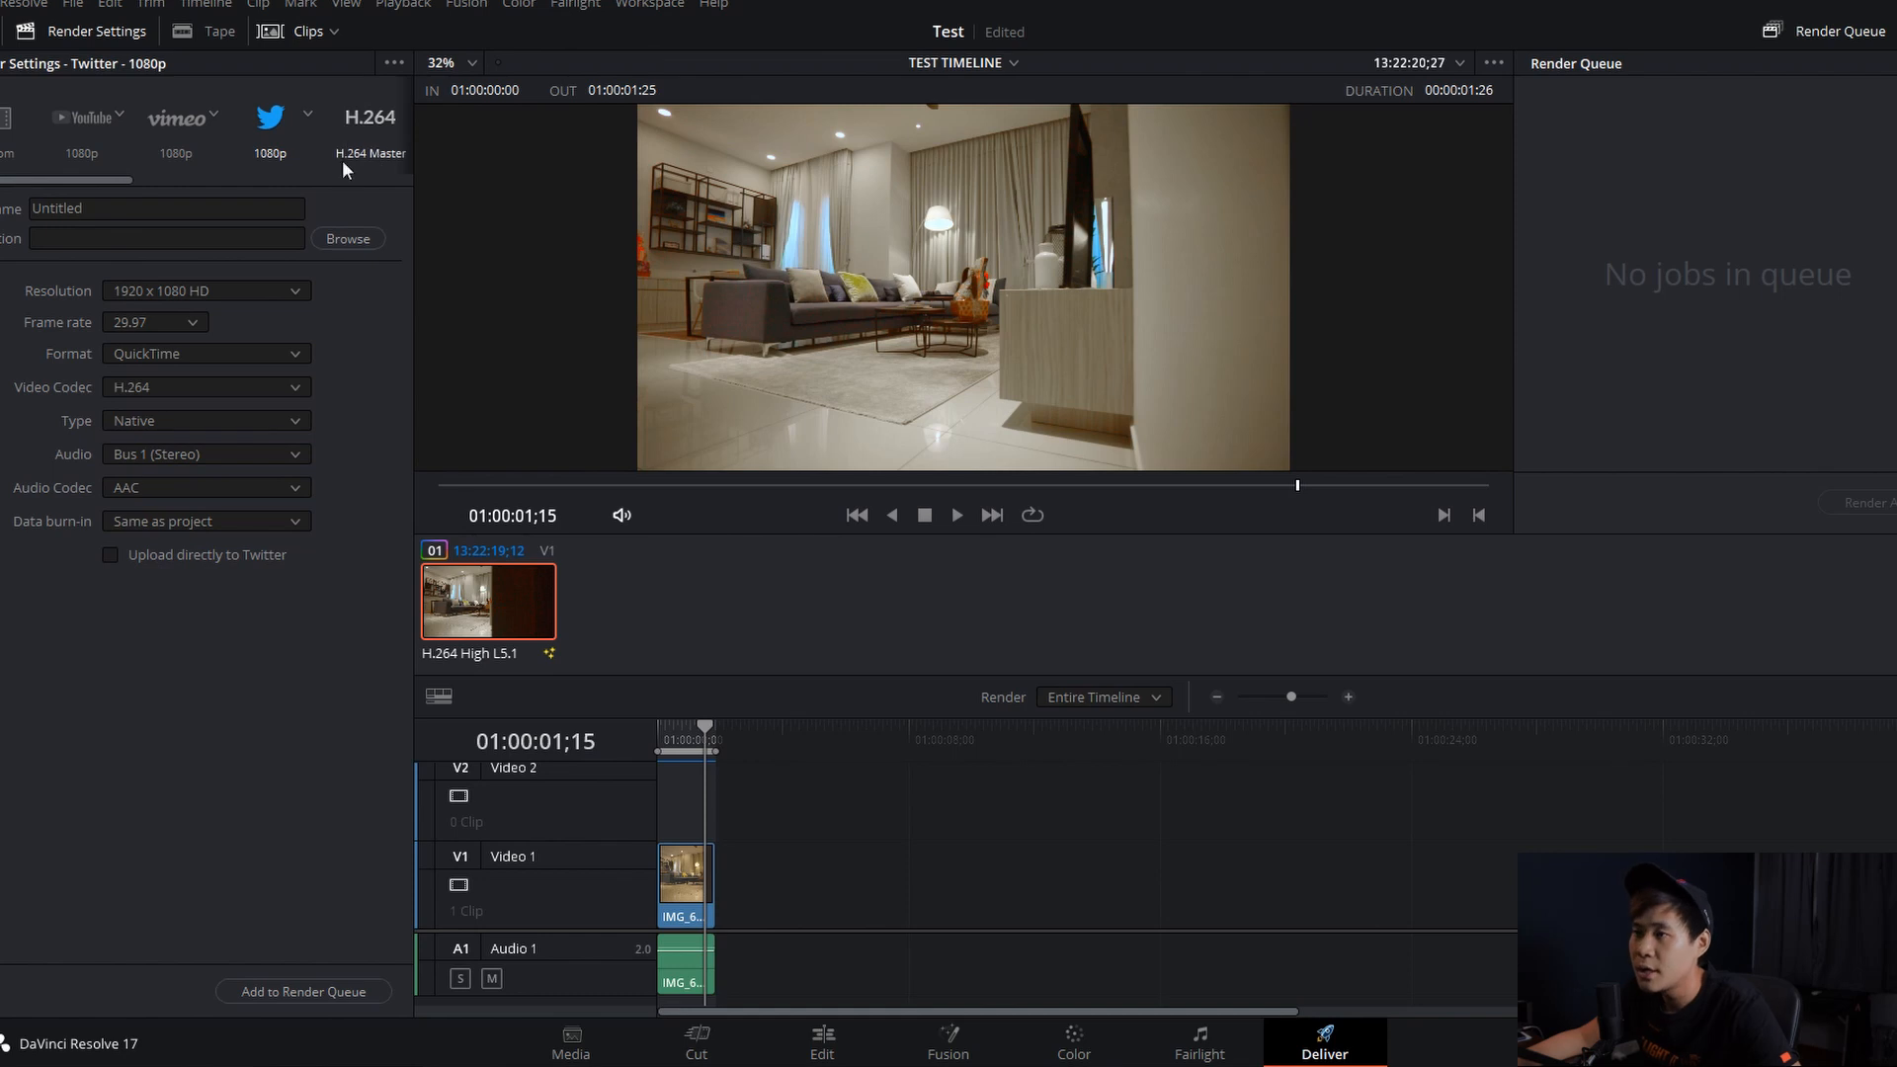
{"action": "left_click", "coordinate": [8, 127]}
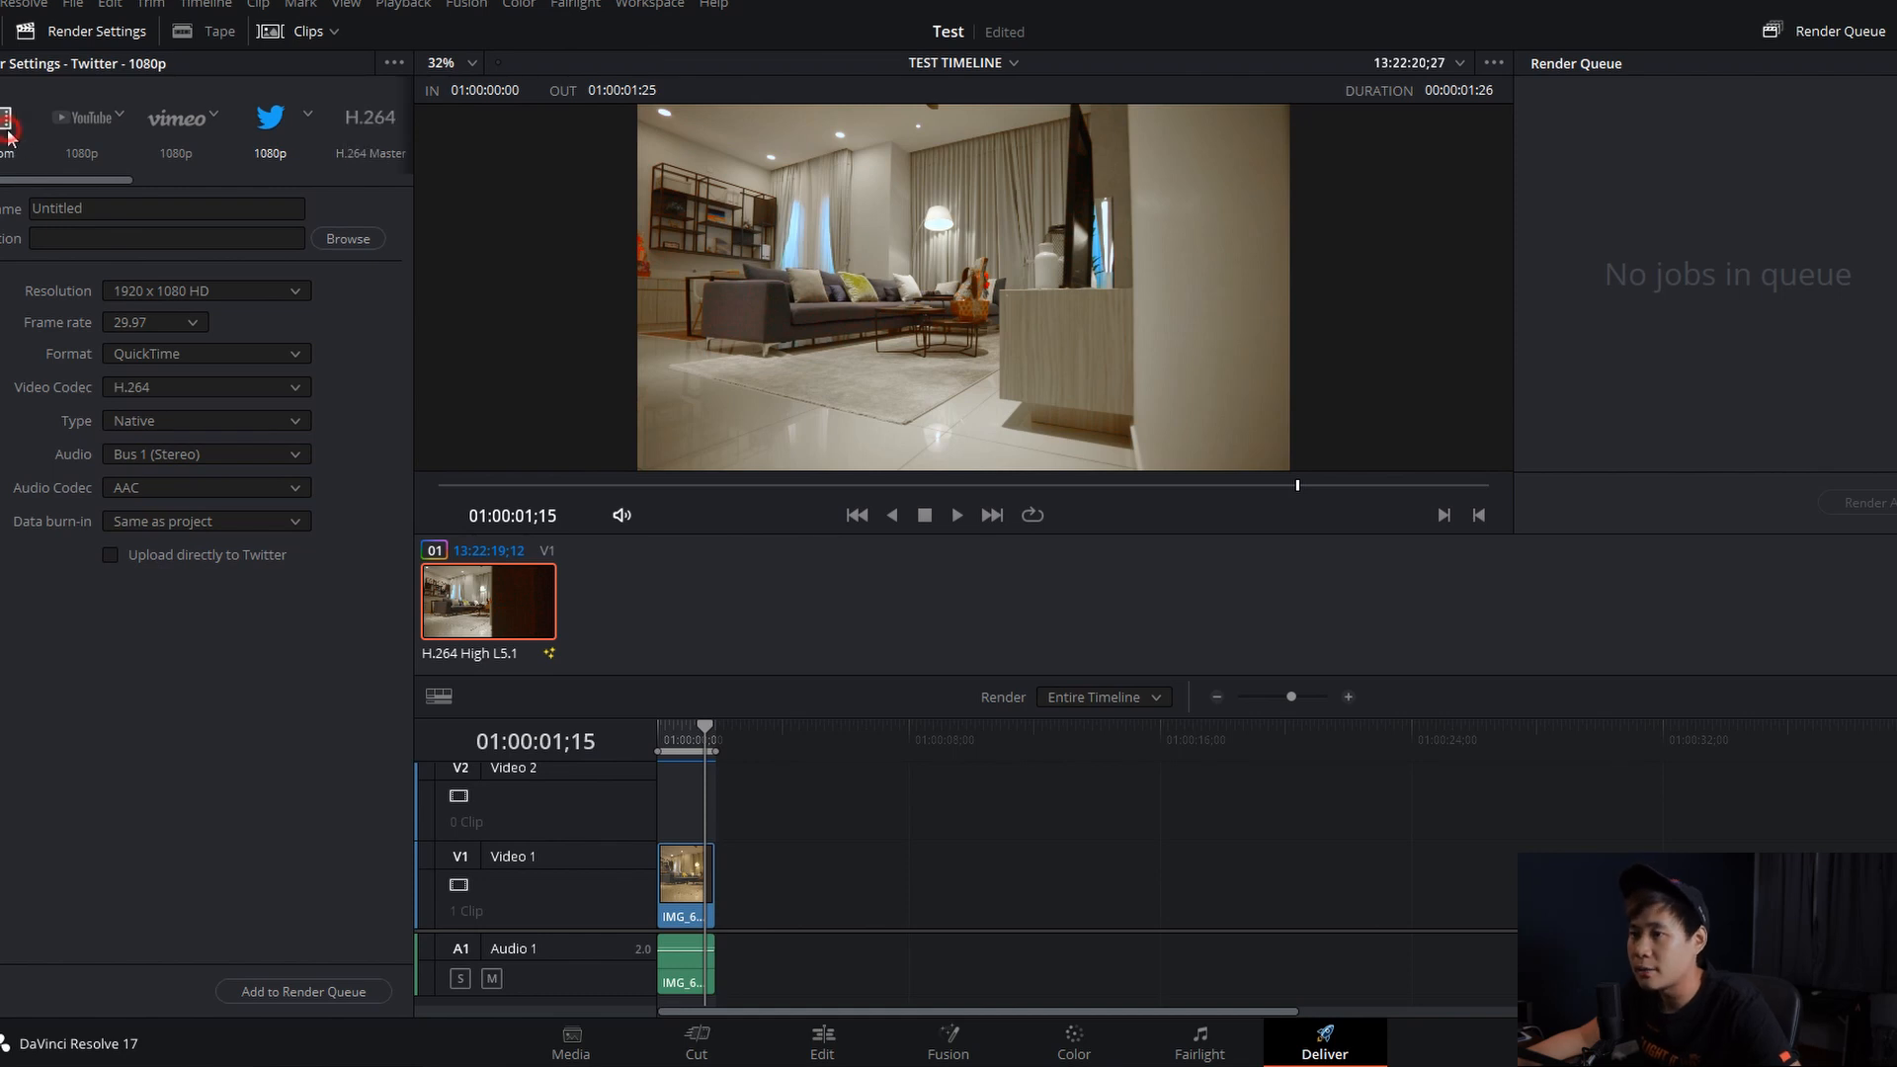
Name the render file TEST and set its save location to the Desktop.
{"action": "left_click", "coordinate": [167, 210]}
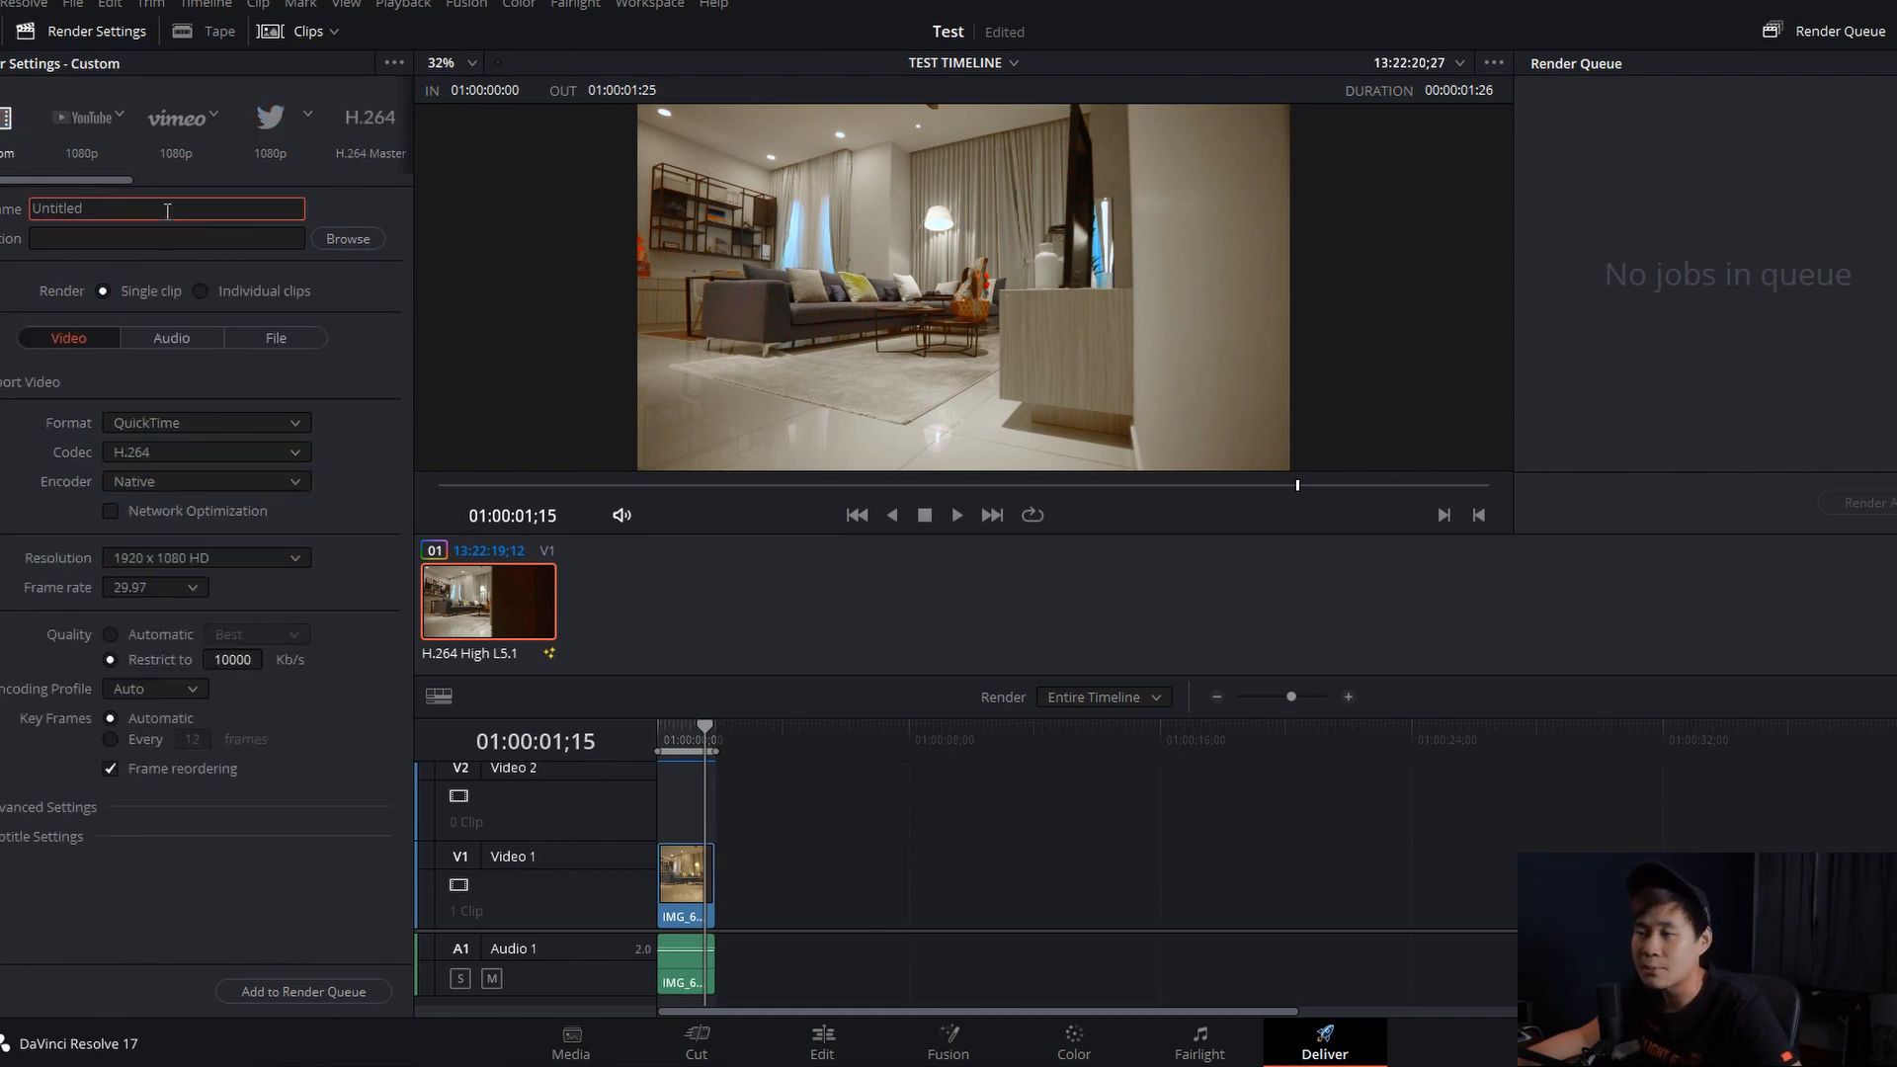
{"action": "key", "text": "ctrl+a"}
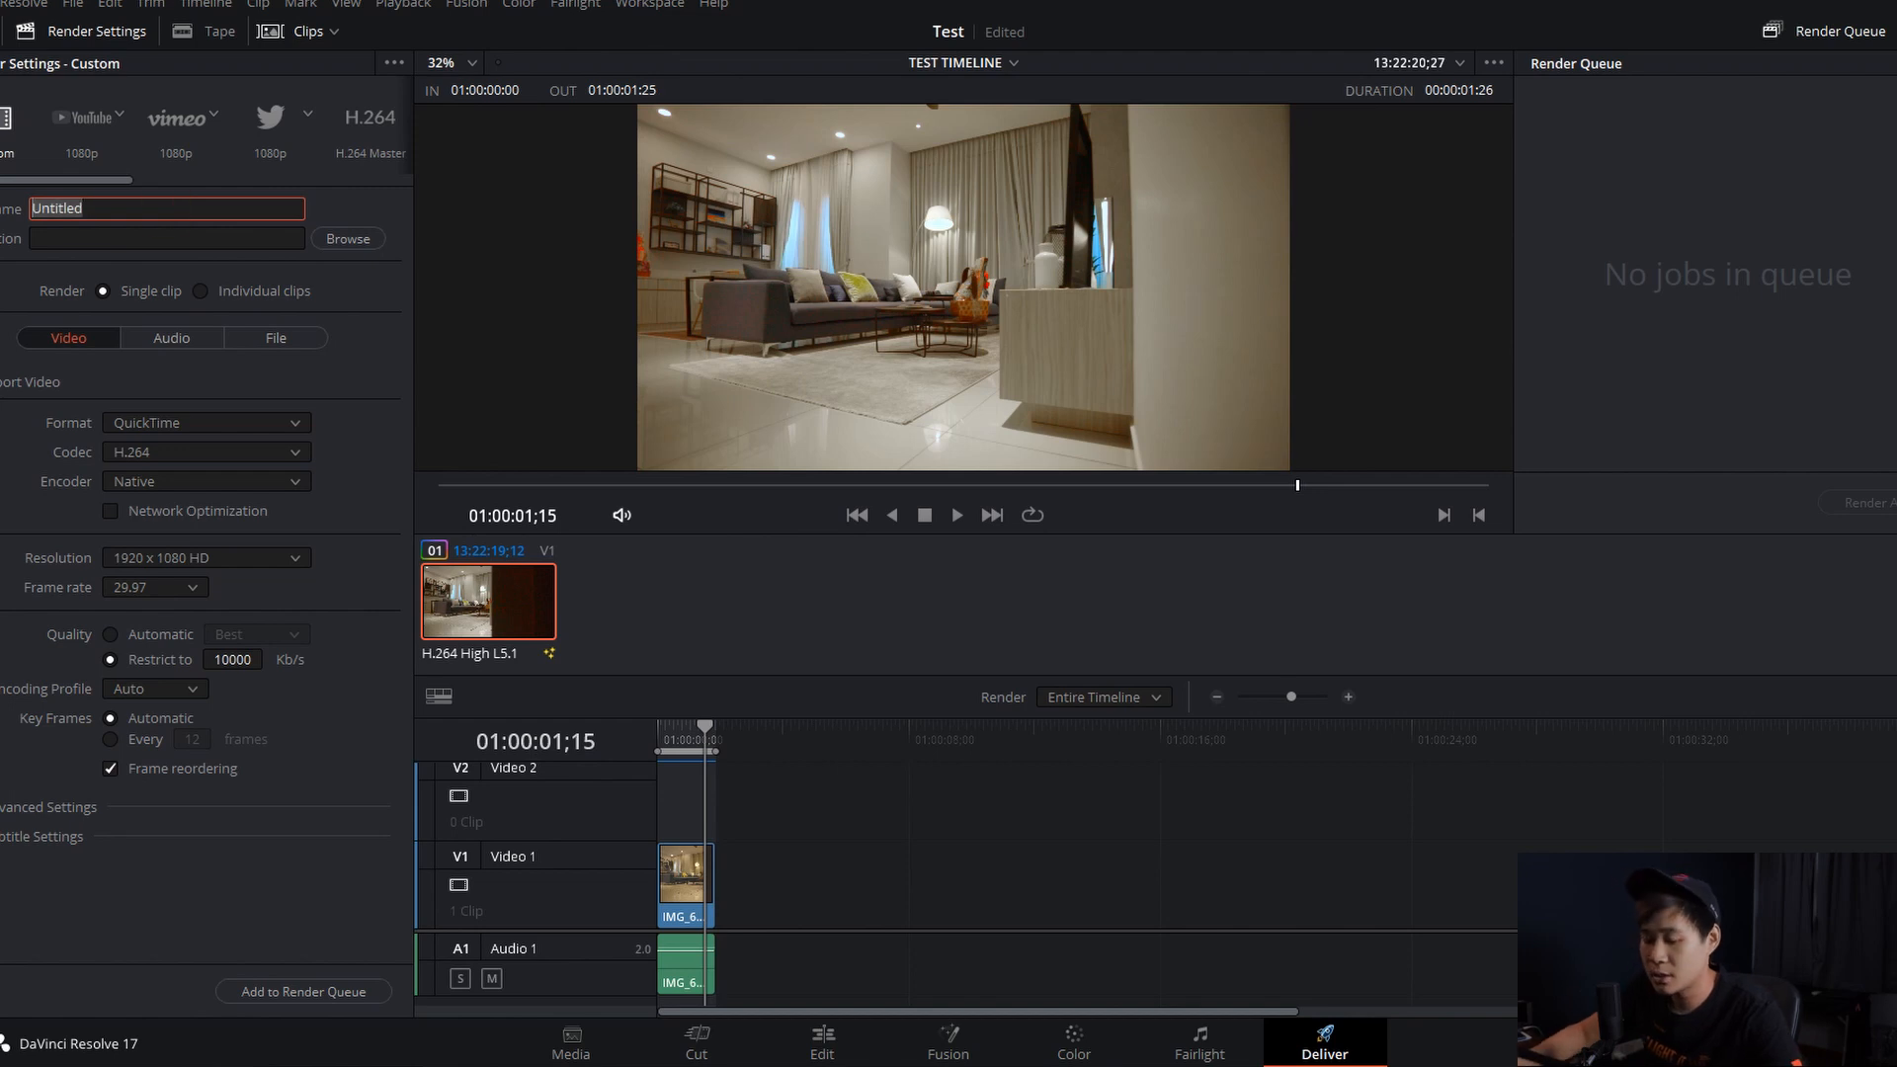
{"action": "type", "text": "TEST"}
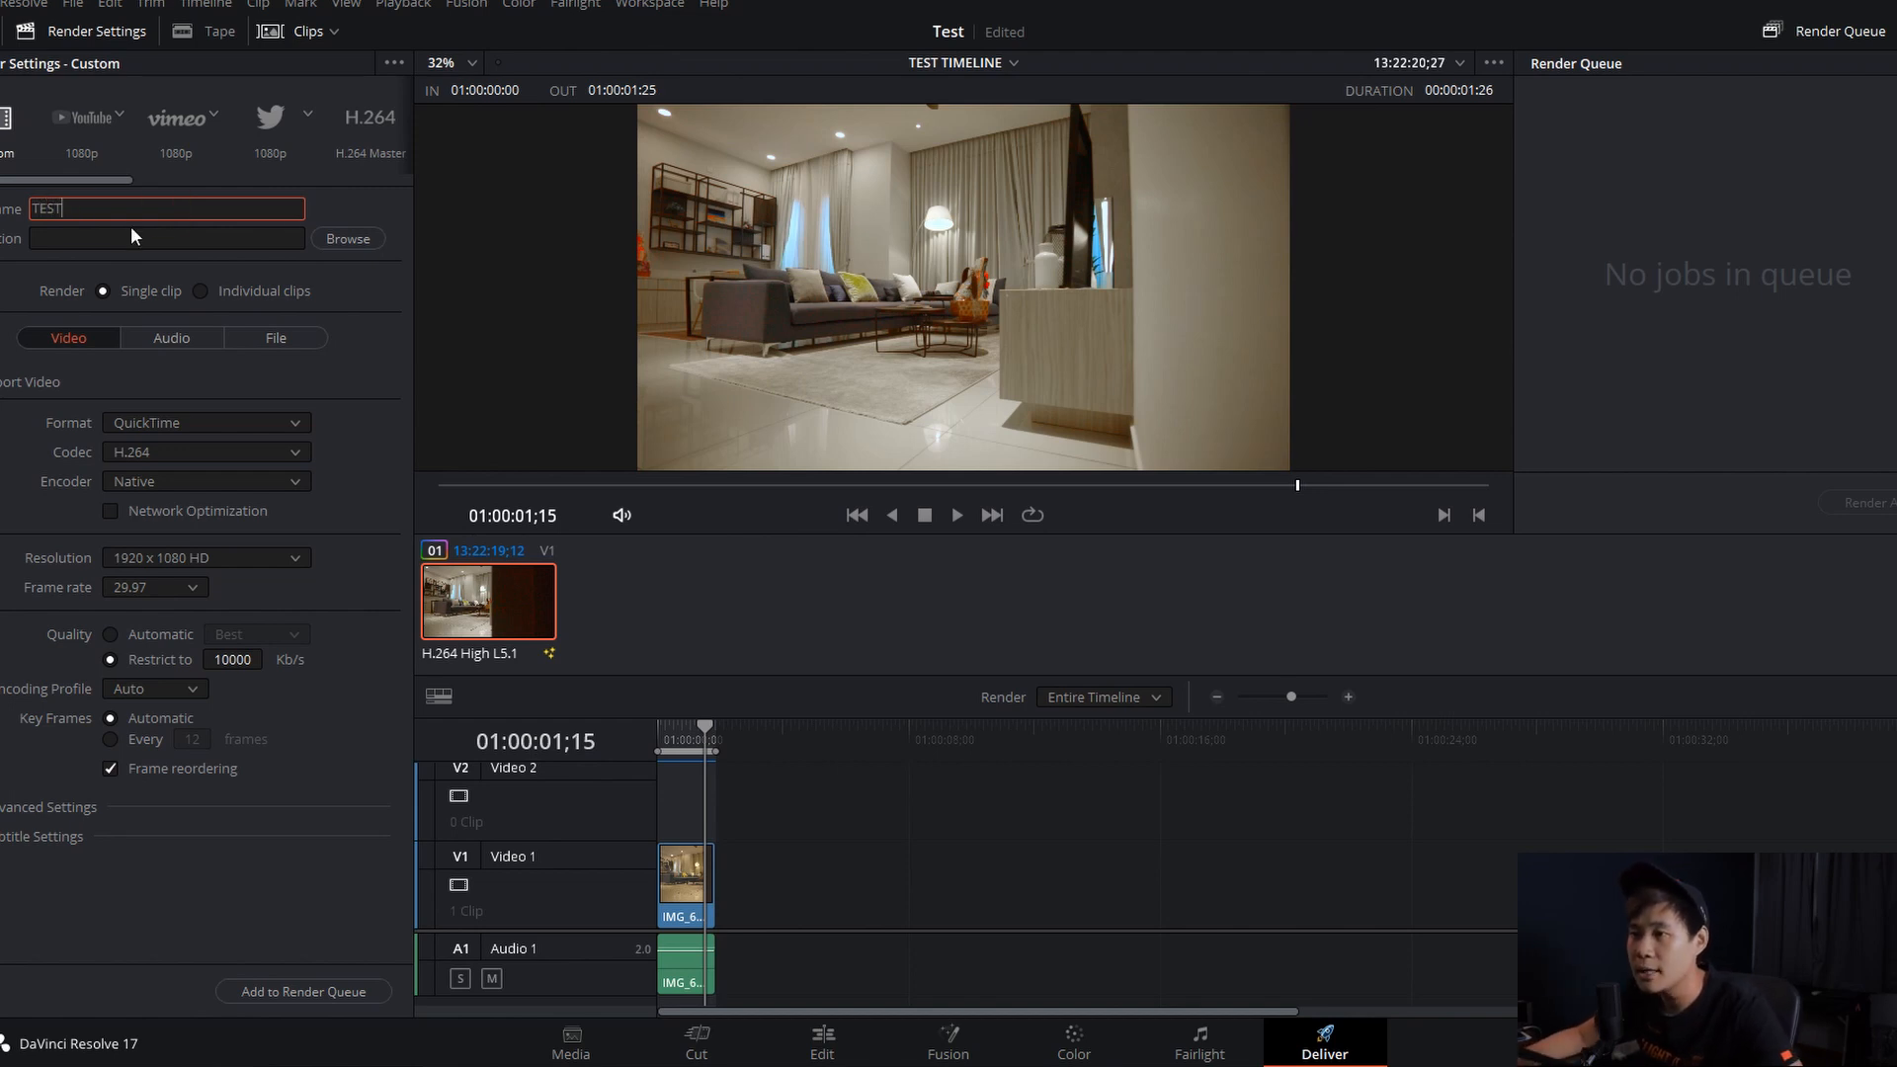
{"action": "left_click", "coordinate": [348, 238]}
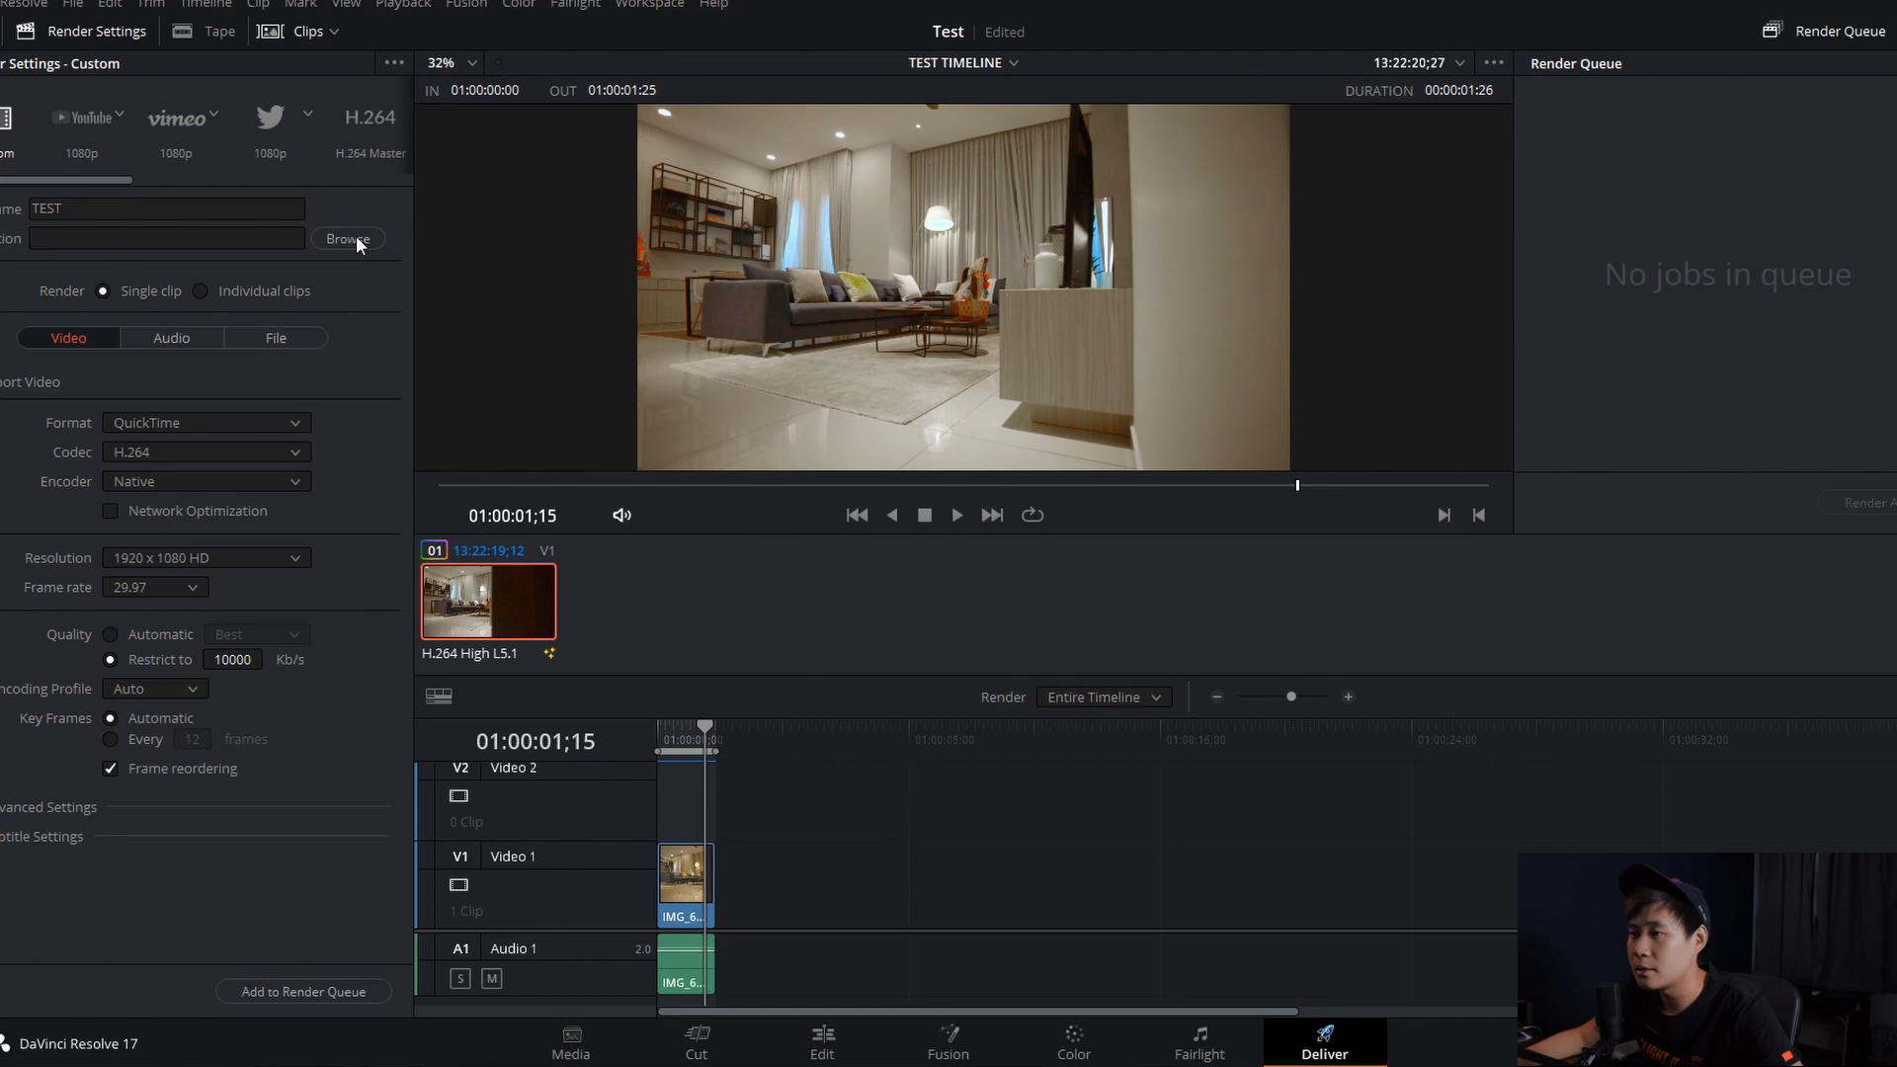
{"action": "left_click", "coordinate": [32, 172]}
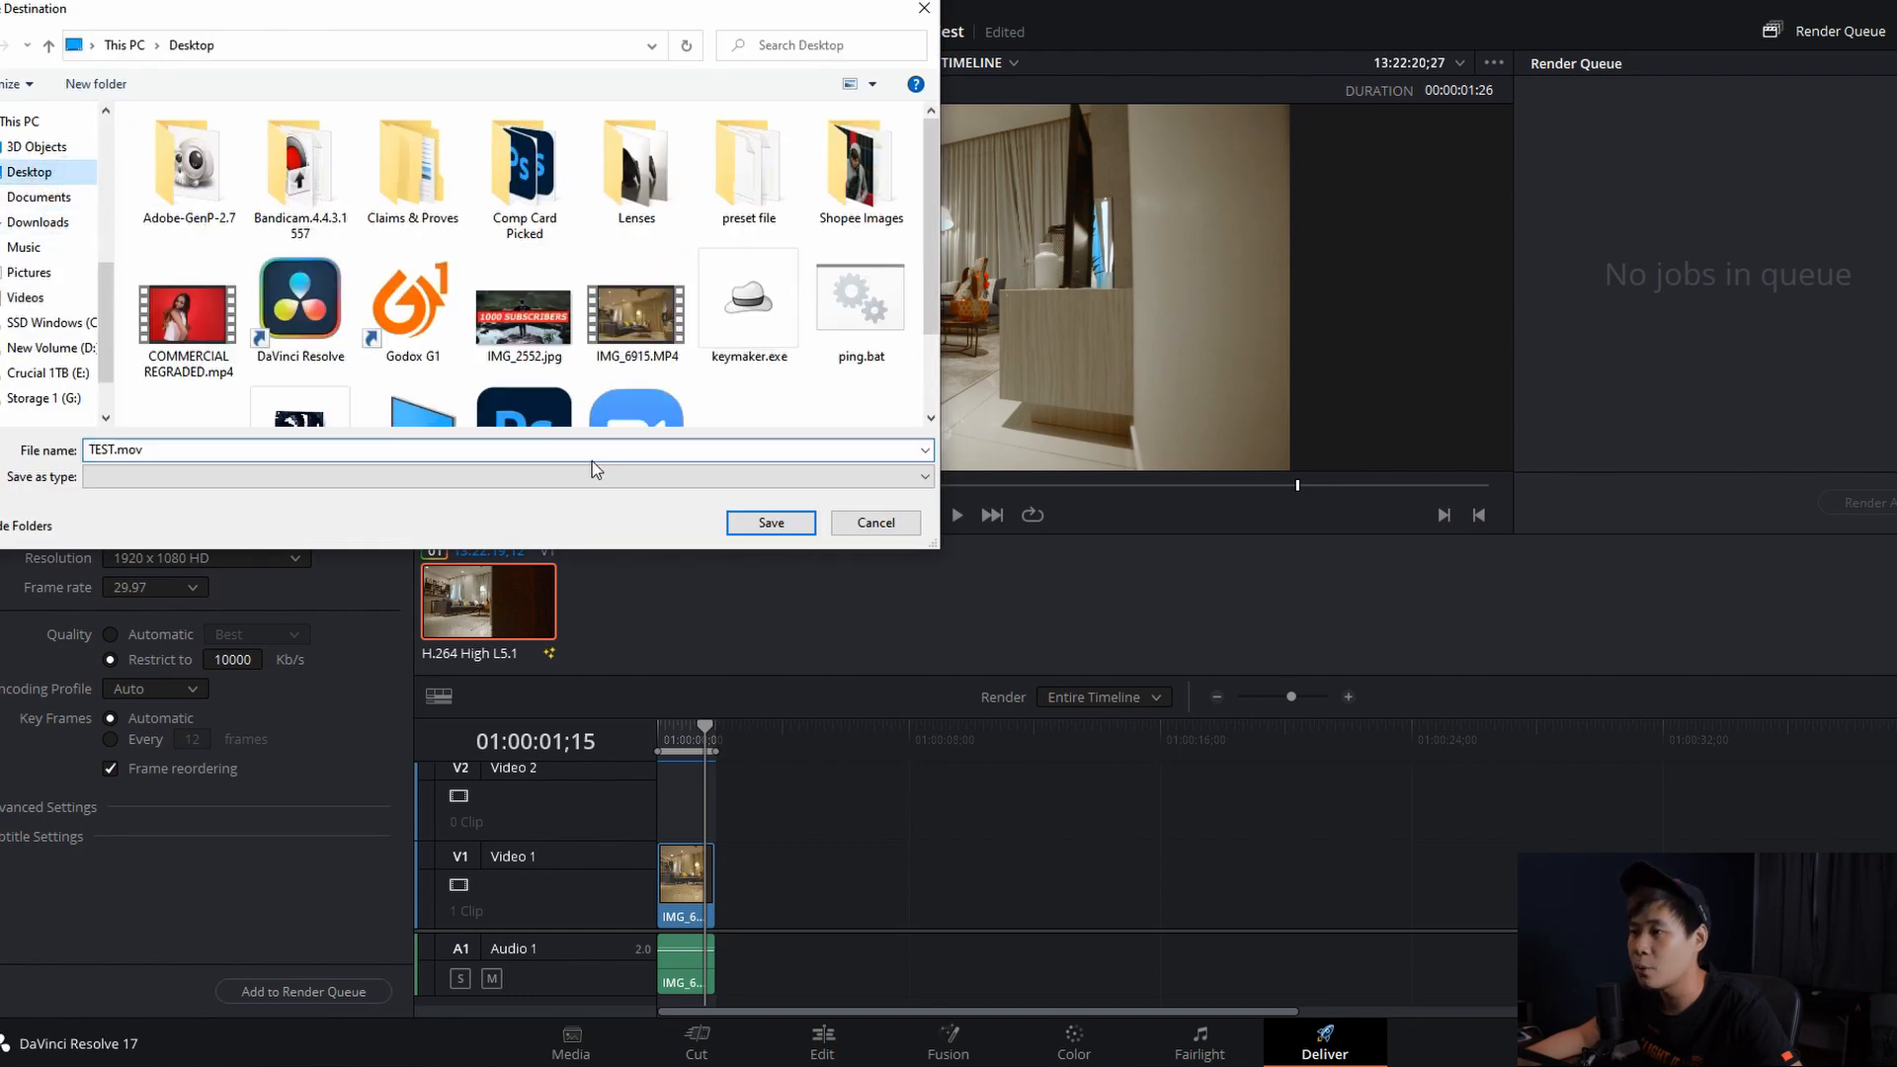
{"action": "left_click", "coordinate": [771, 522]}
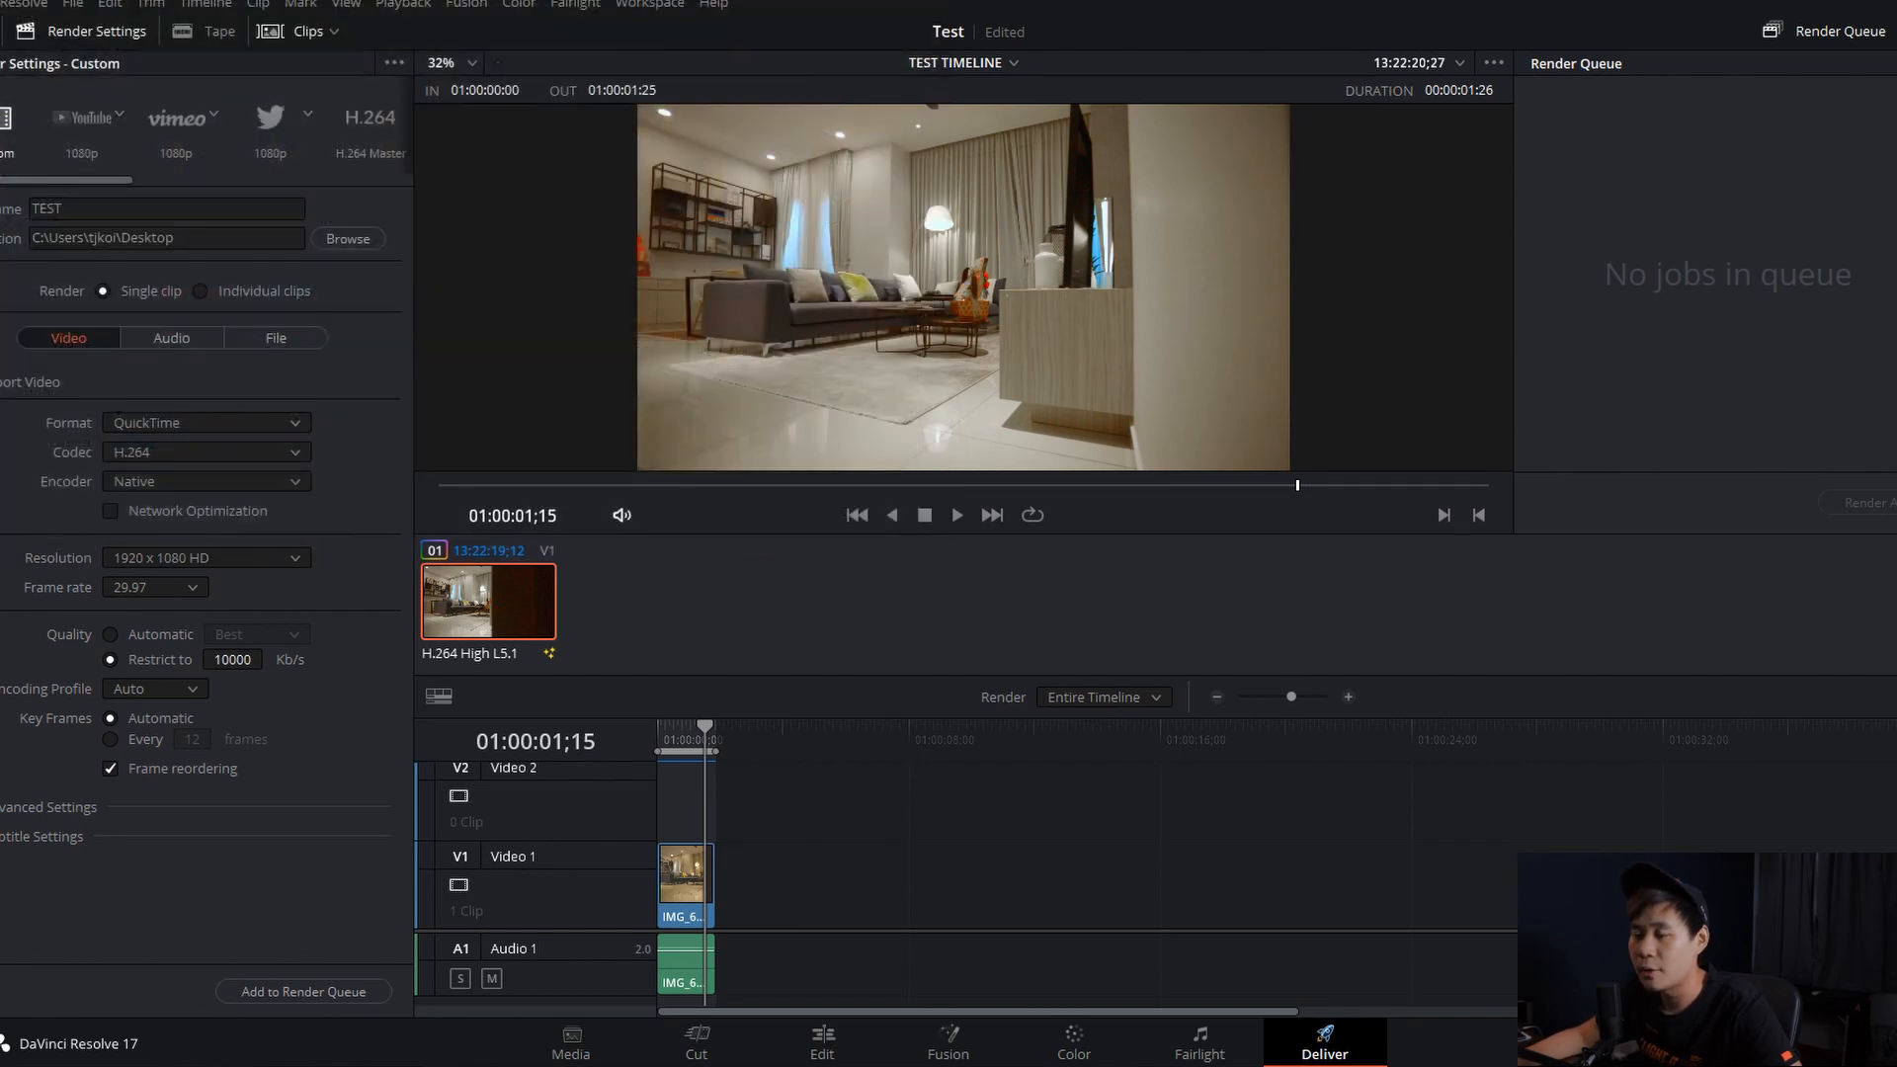
Set the export format to MP4 and enable subtitle export as a separate file.
{"action": "left_click", "coordinate": [194, 424]}
{"action": "left_click", "coordinate": [170, 547]}
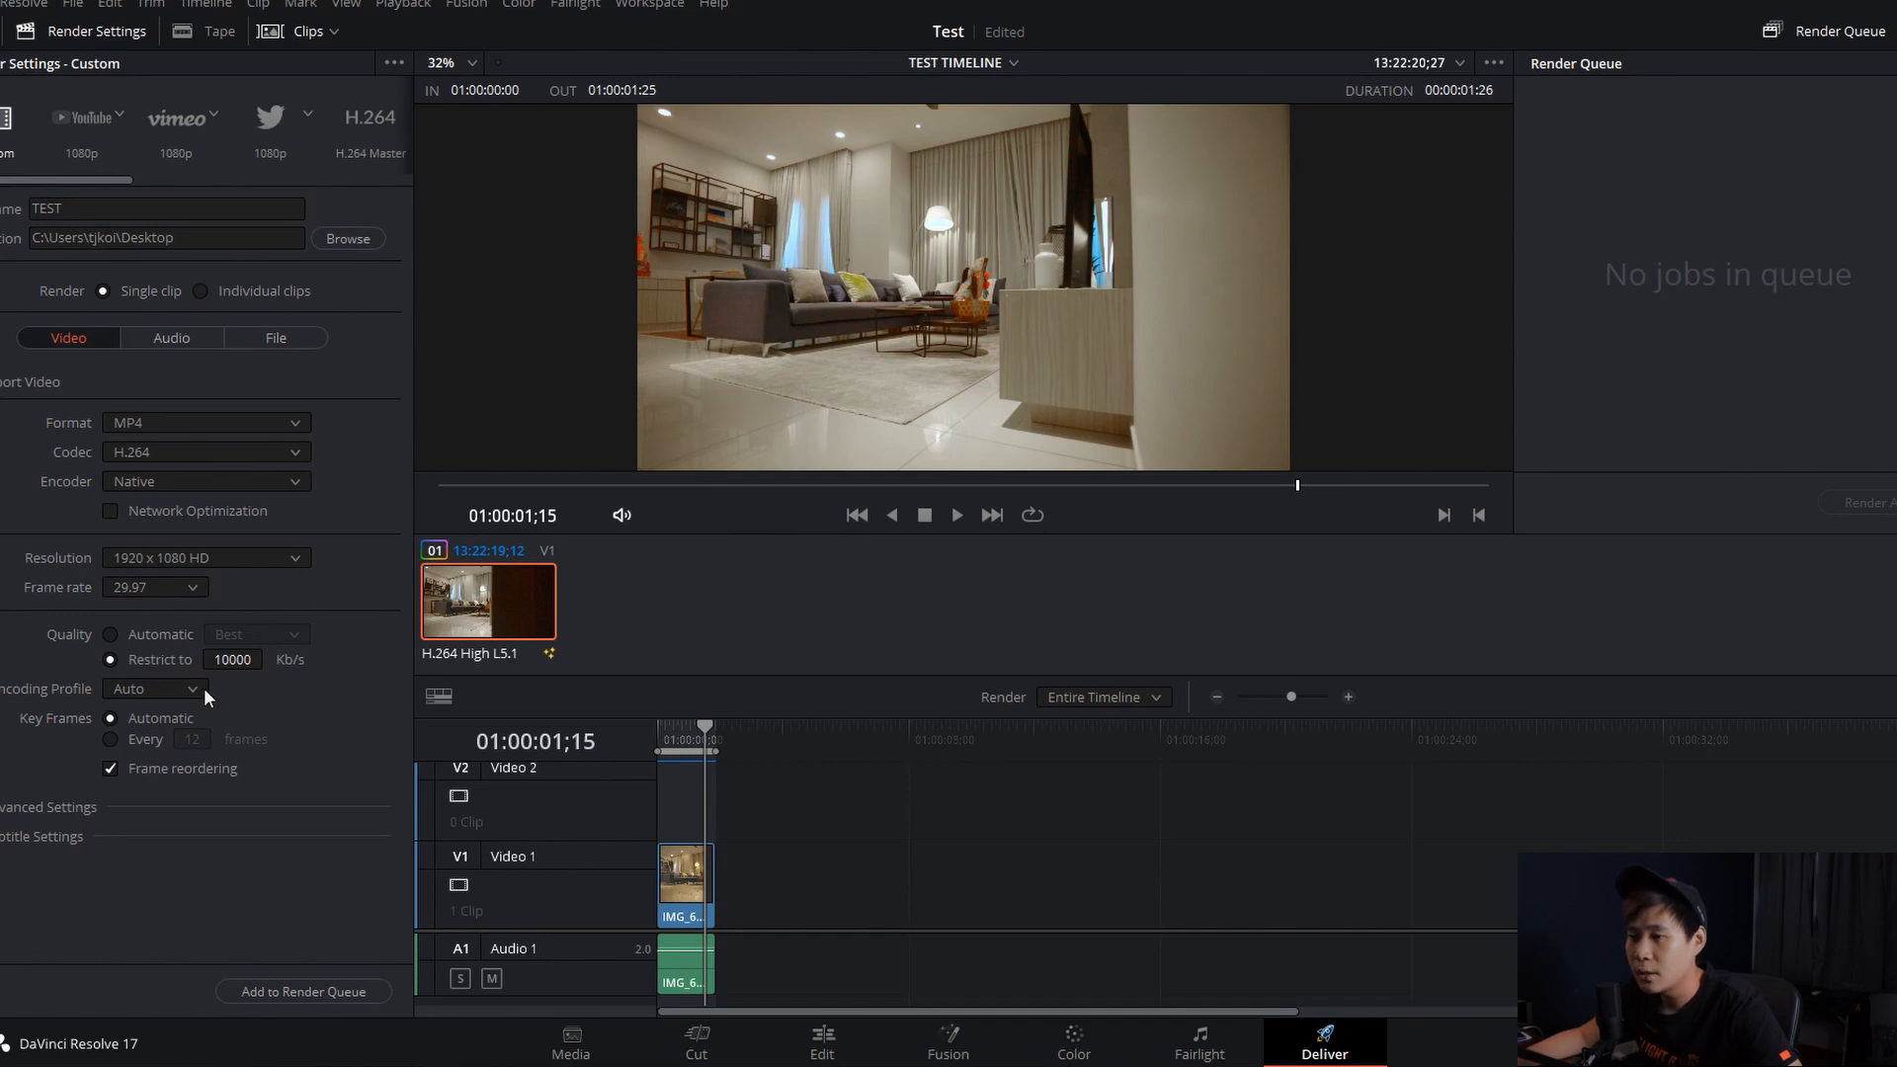
{"action": "left_click", "coordinate": [45, 837]}
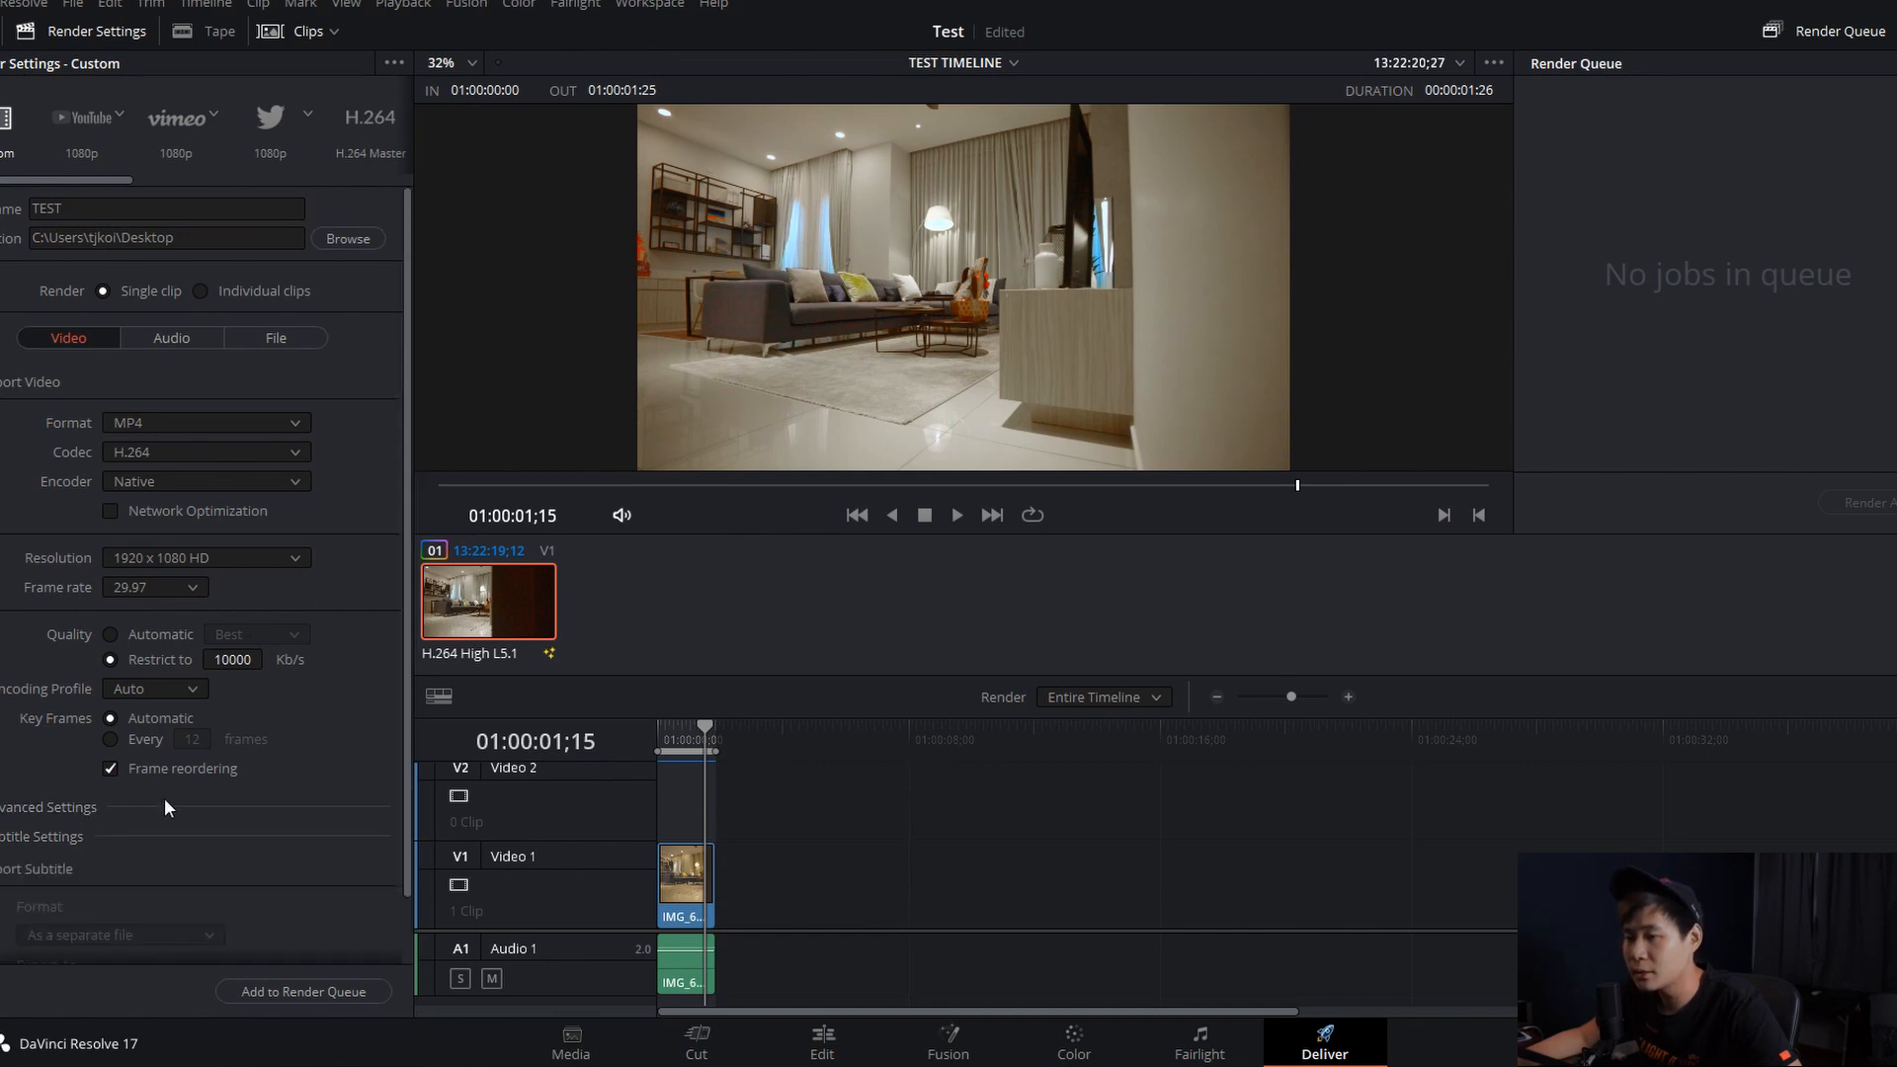
{"action": "scroll", "coordinate": [20, 825], "scroll_direction": "down", "scroll_amount": 1}
{"action": "left_click", "coordinate": [5, 805]}
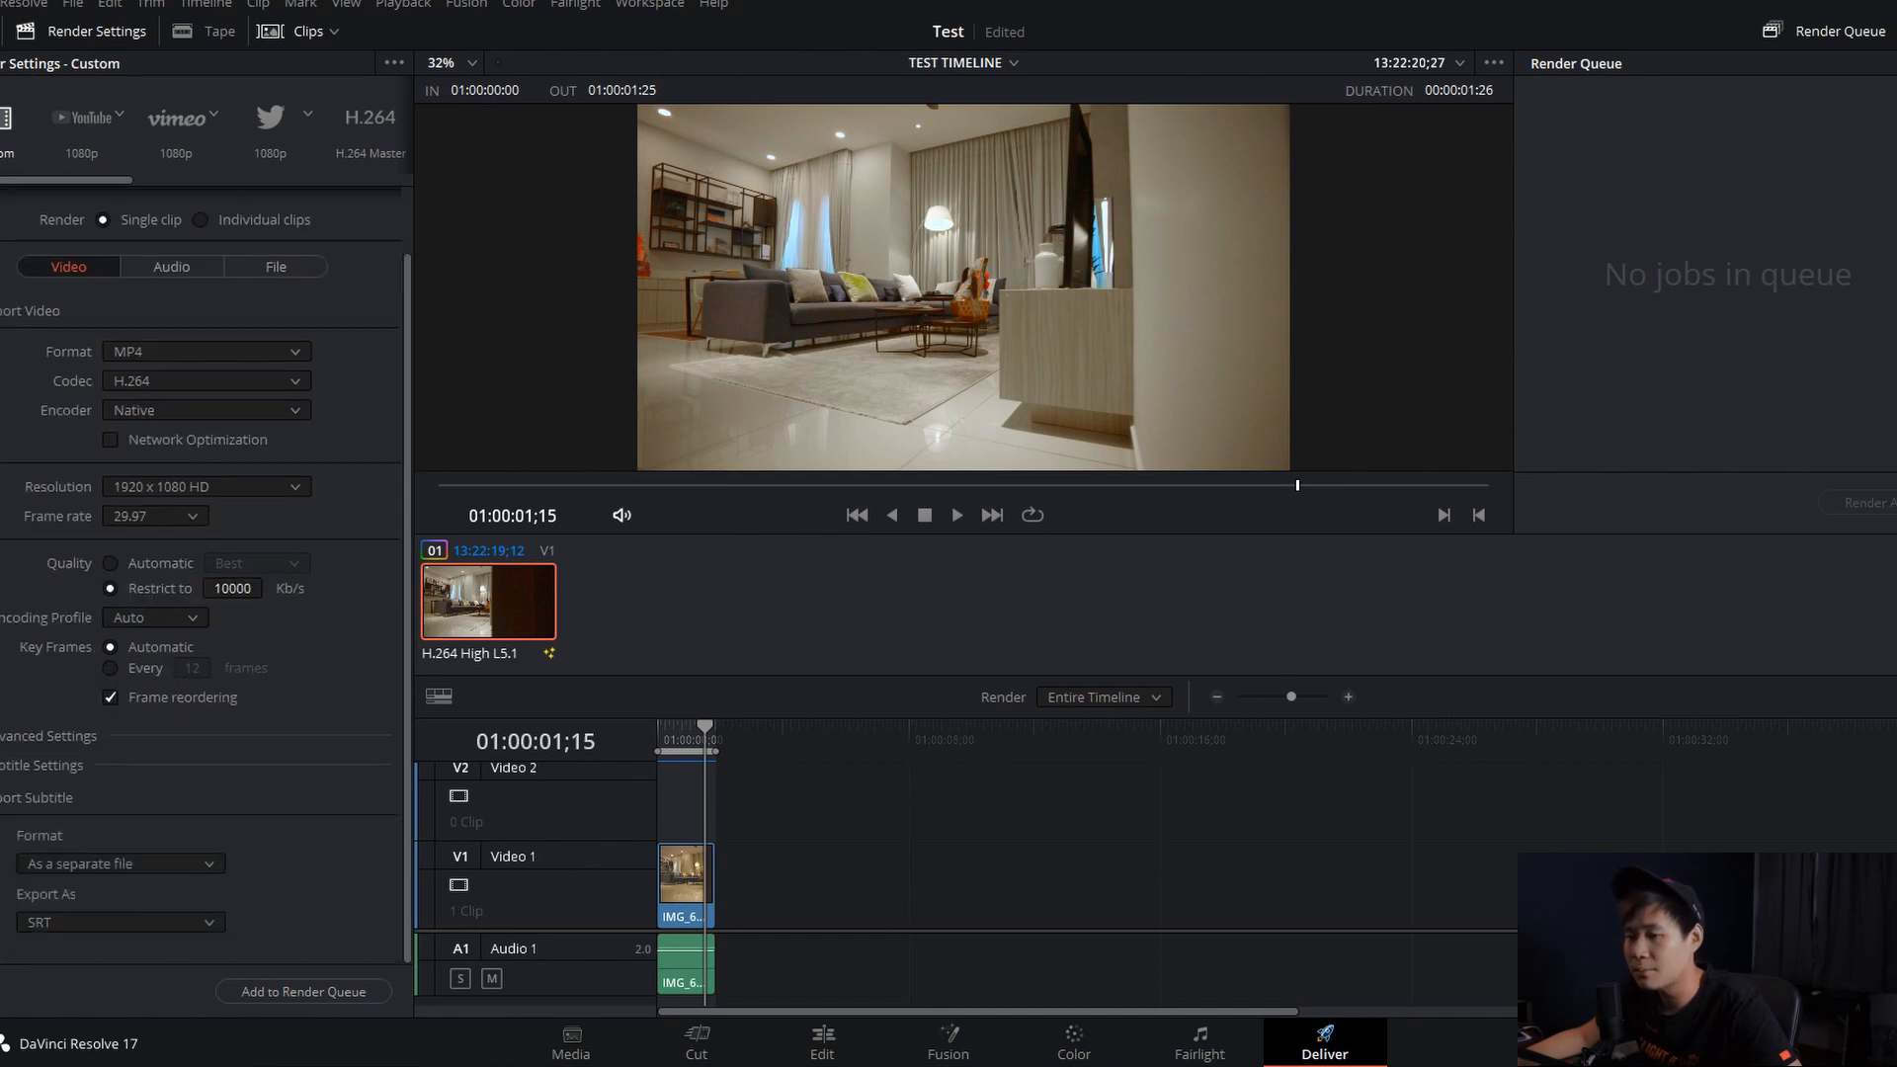
{"action": "left_click", "coordinate": [151, 861]}
{"action": "left_click", "coordinate": [124, 907]}
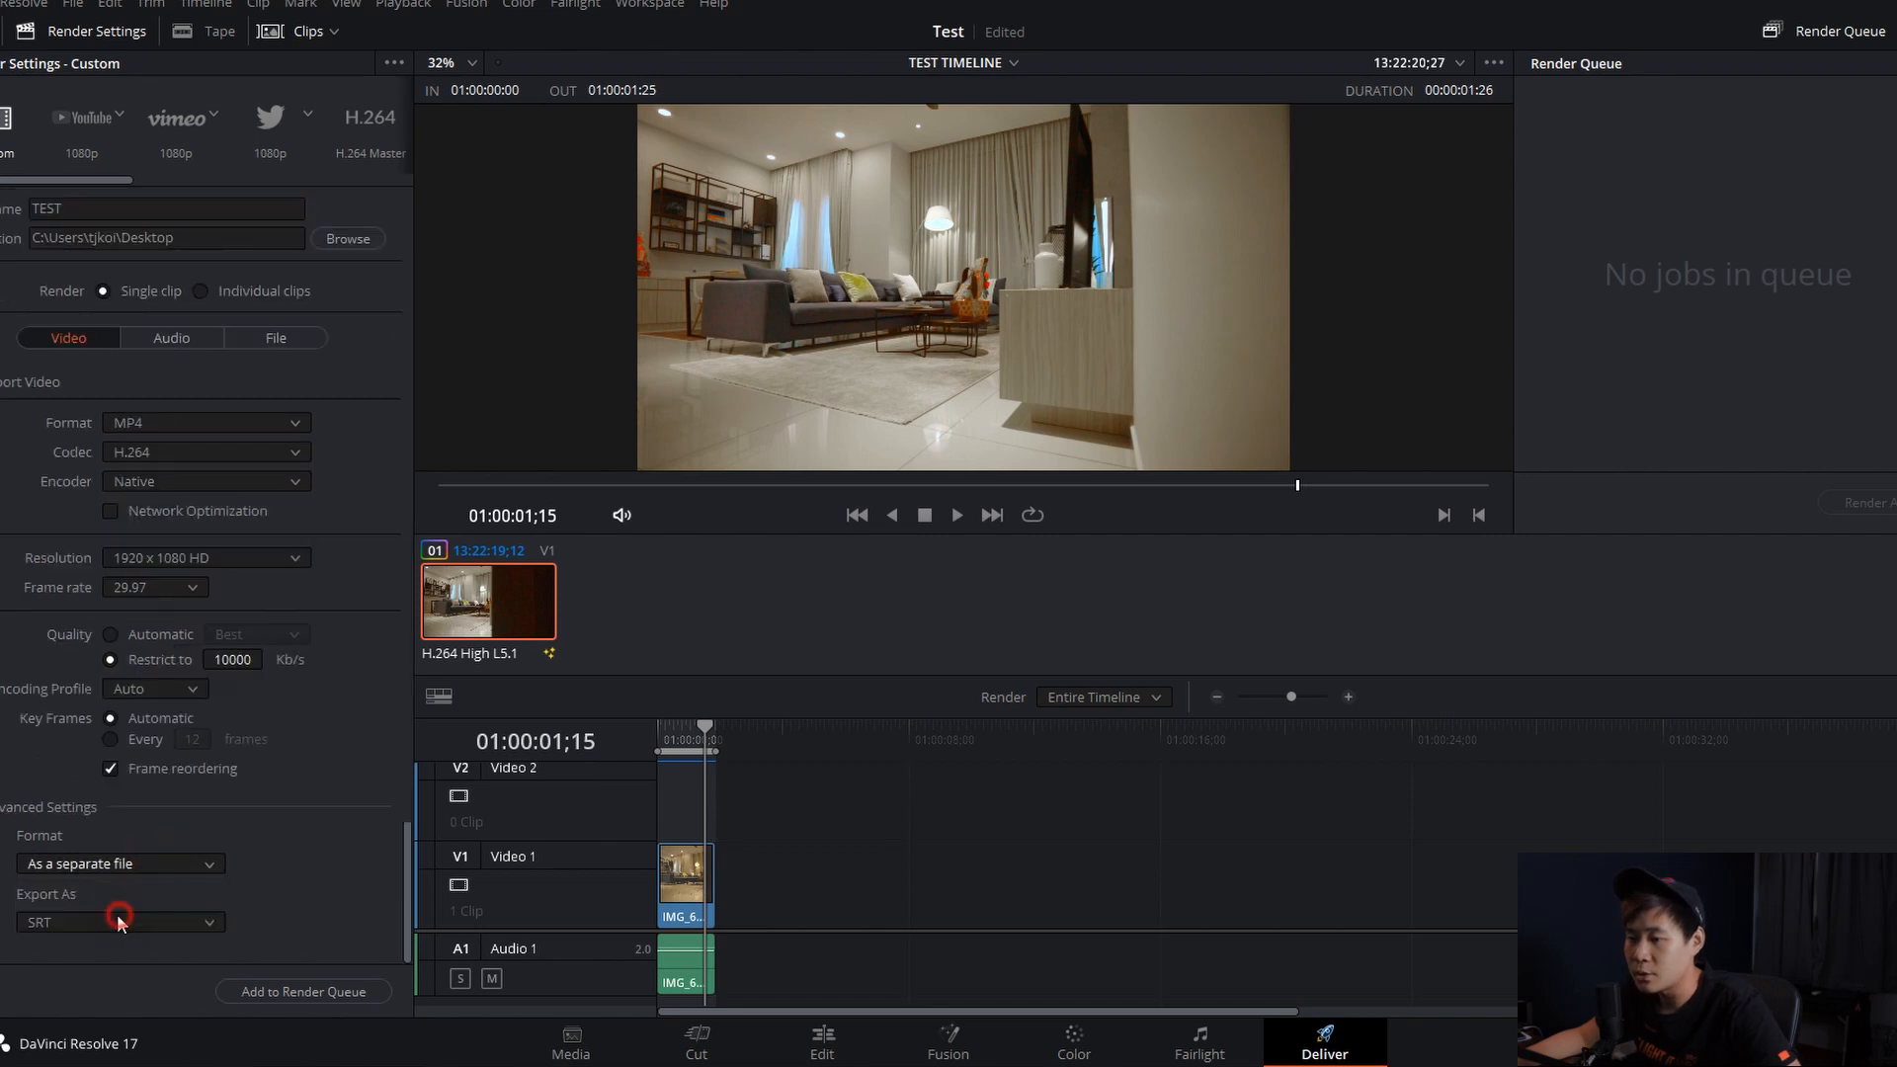
{"action": "left_click", "coordinate": [127, 926]}
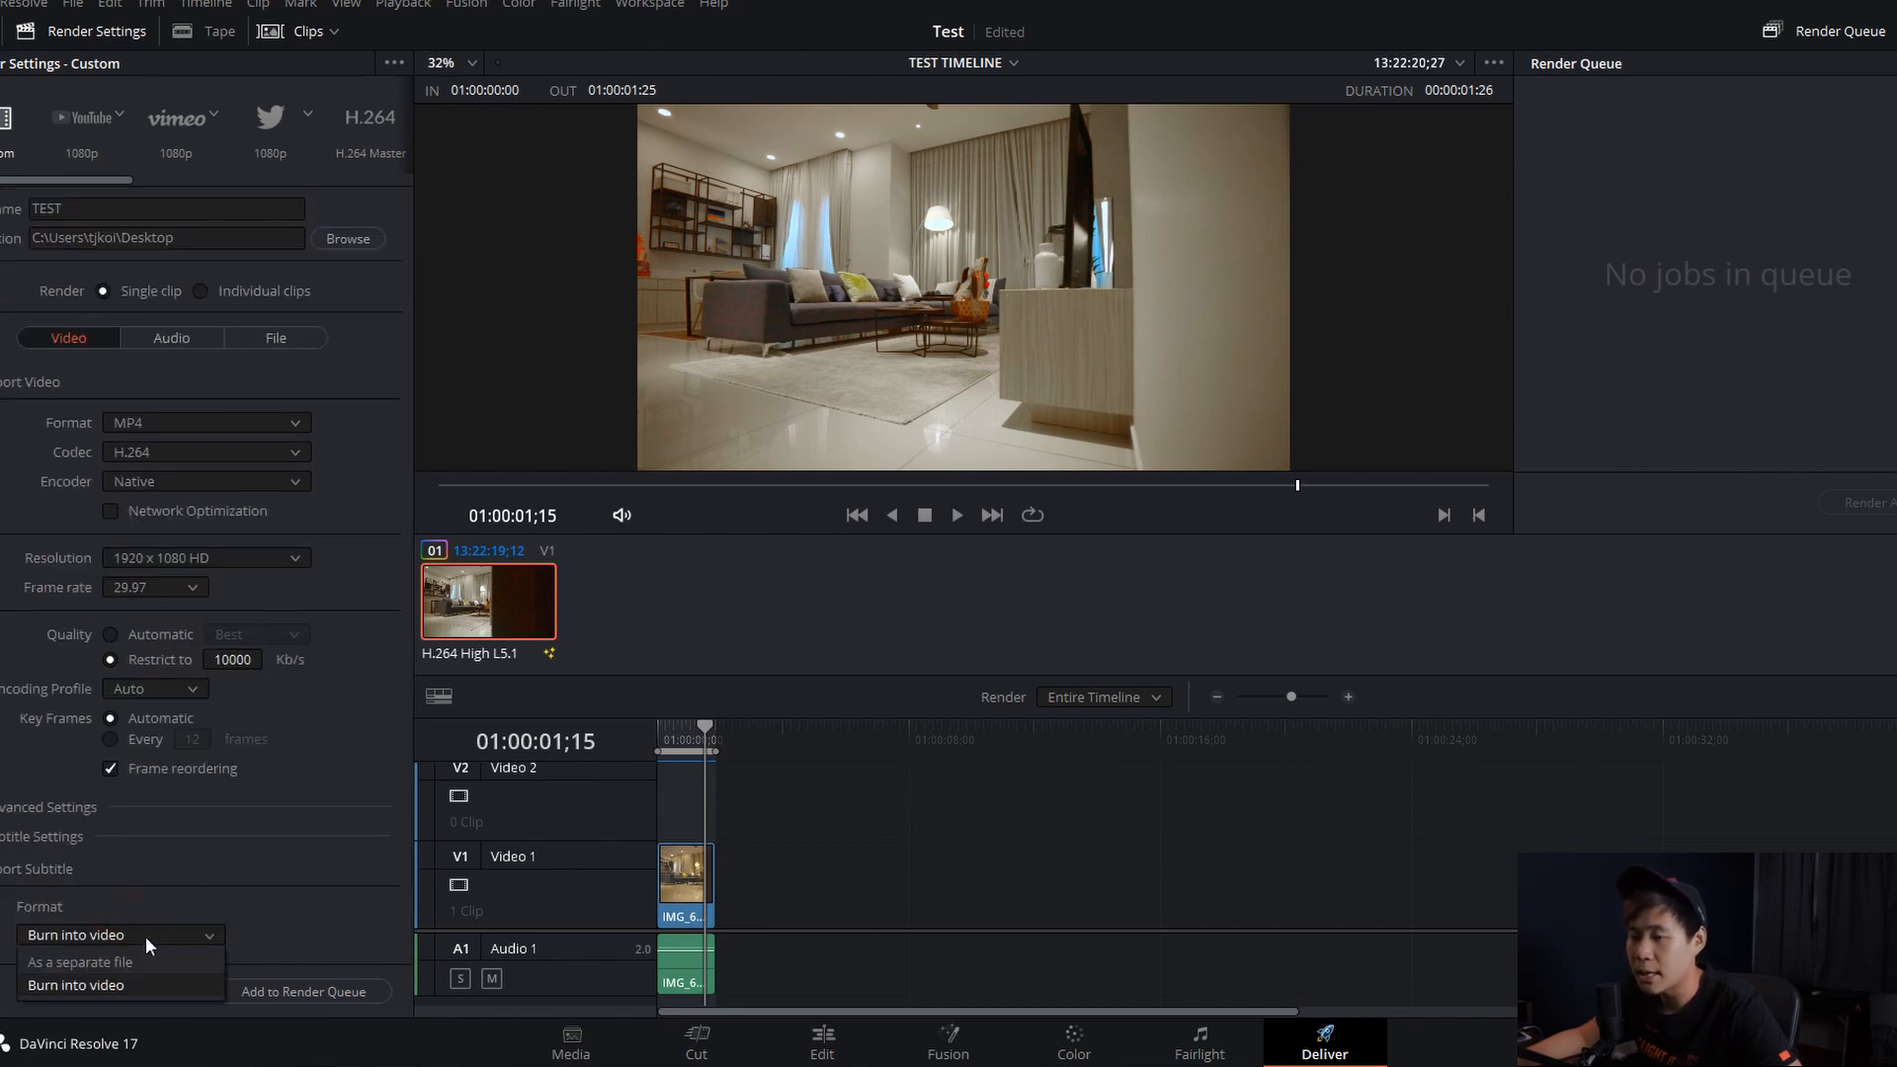
{"action": "left_click", "coordinate": [121, 964]}
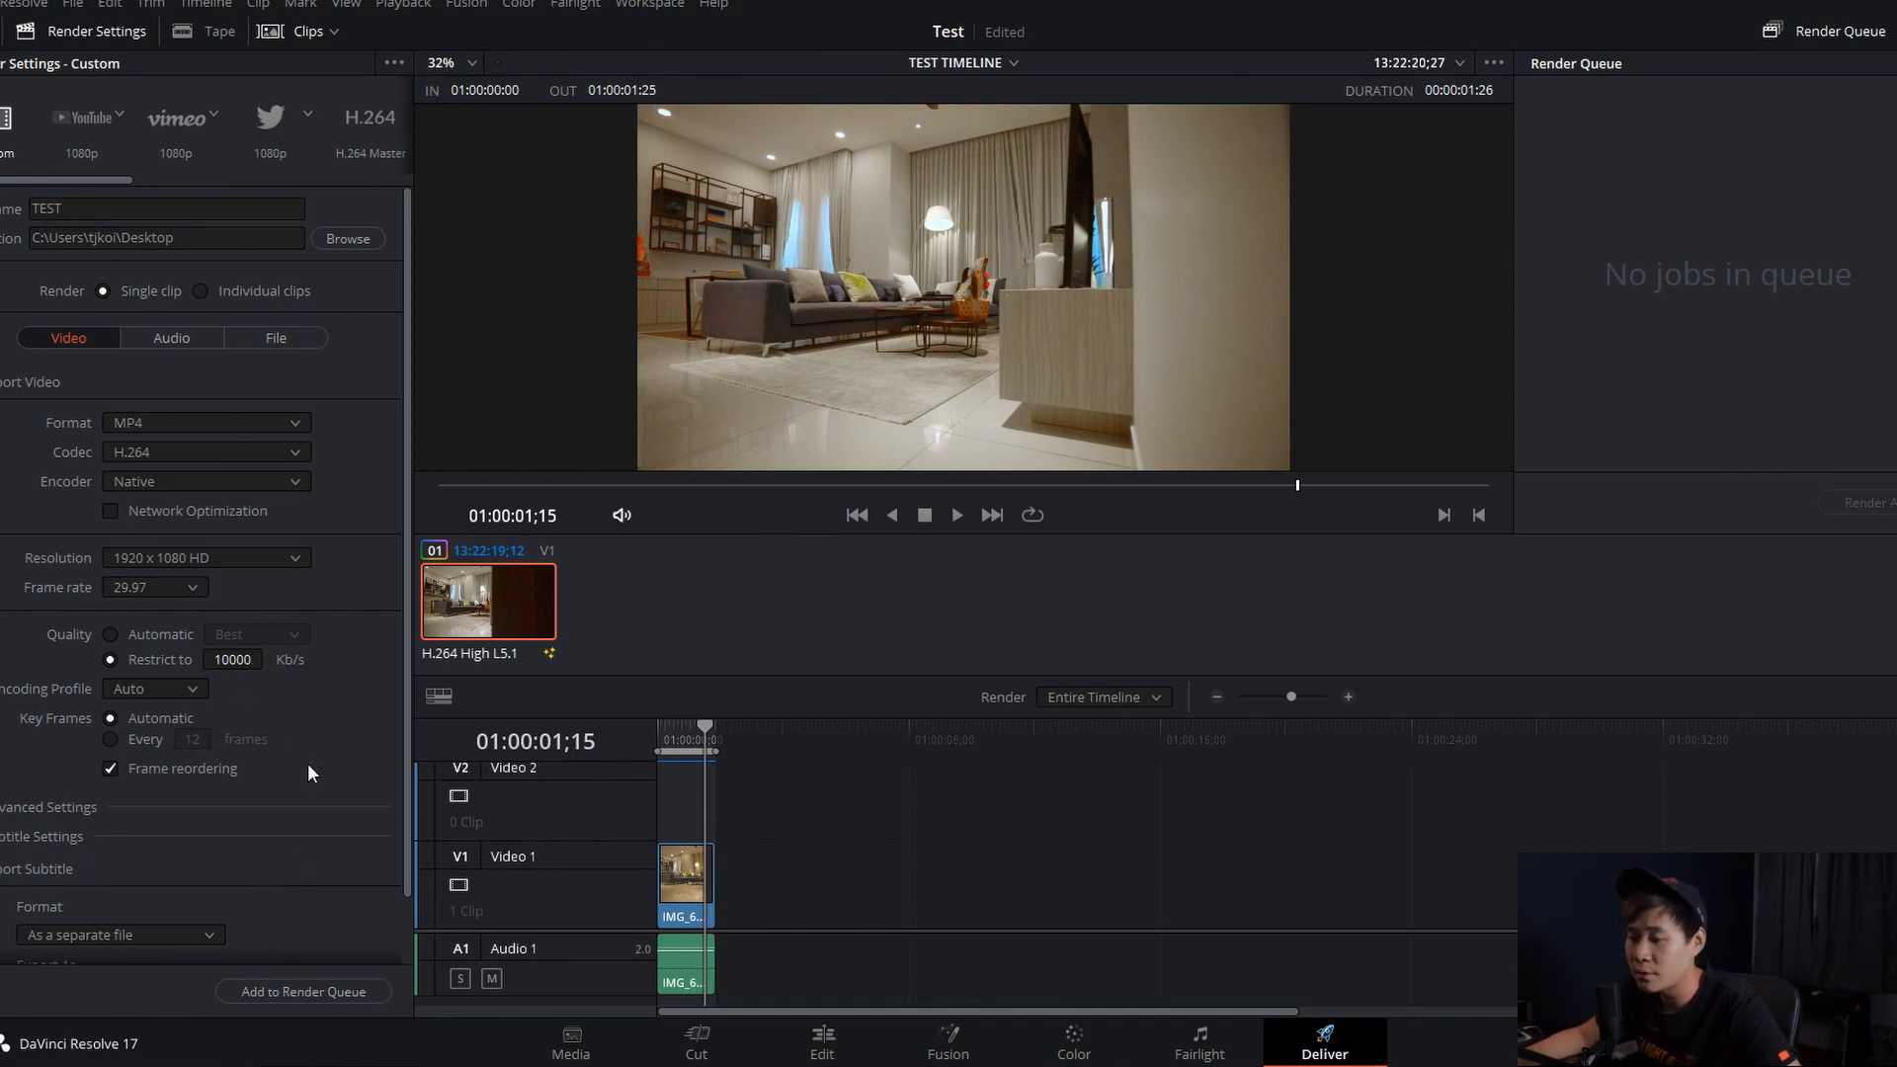
Add the timeline to the render queue and start rendering the job.
{"action": "left_click", "coordinate": [324, 994]}
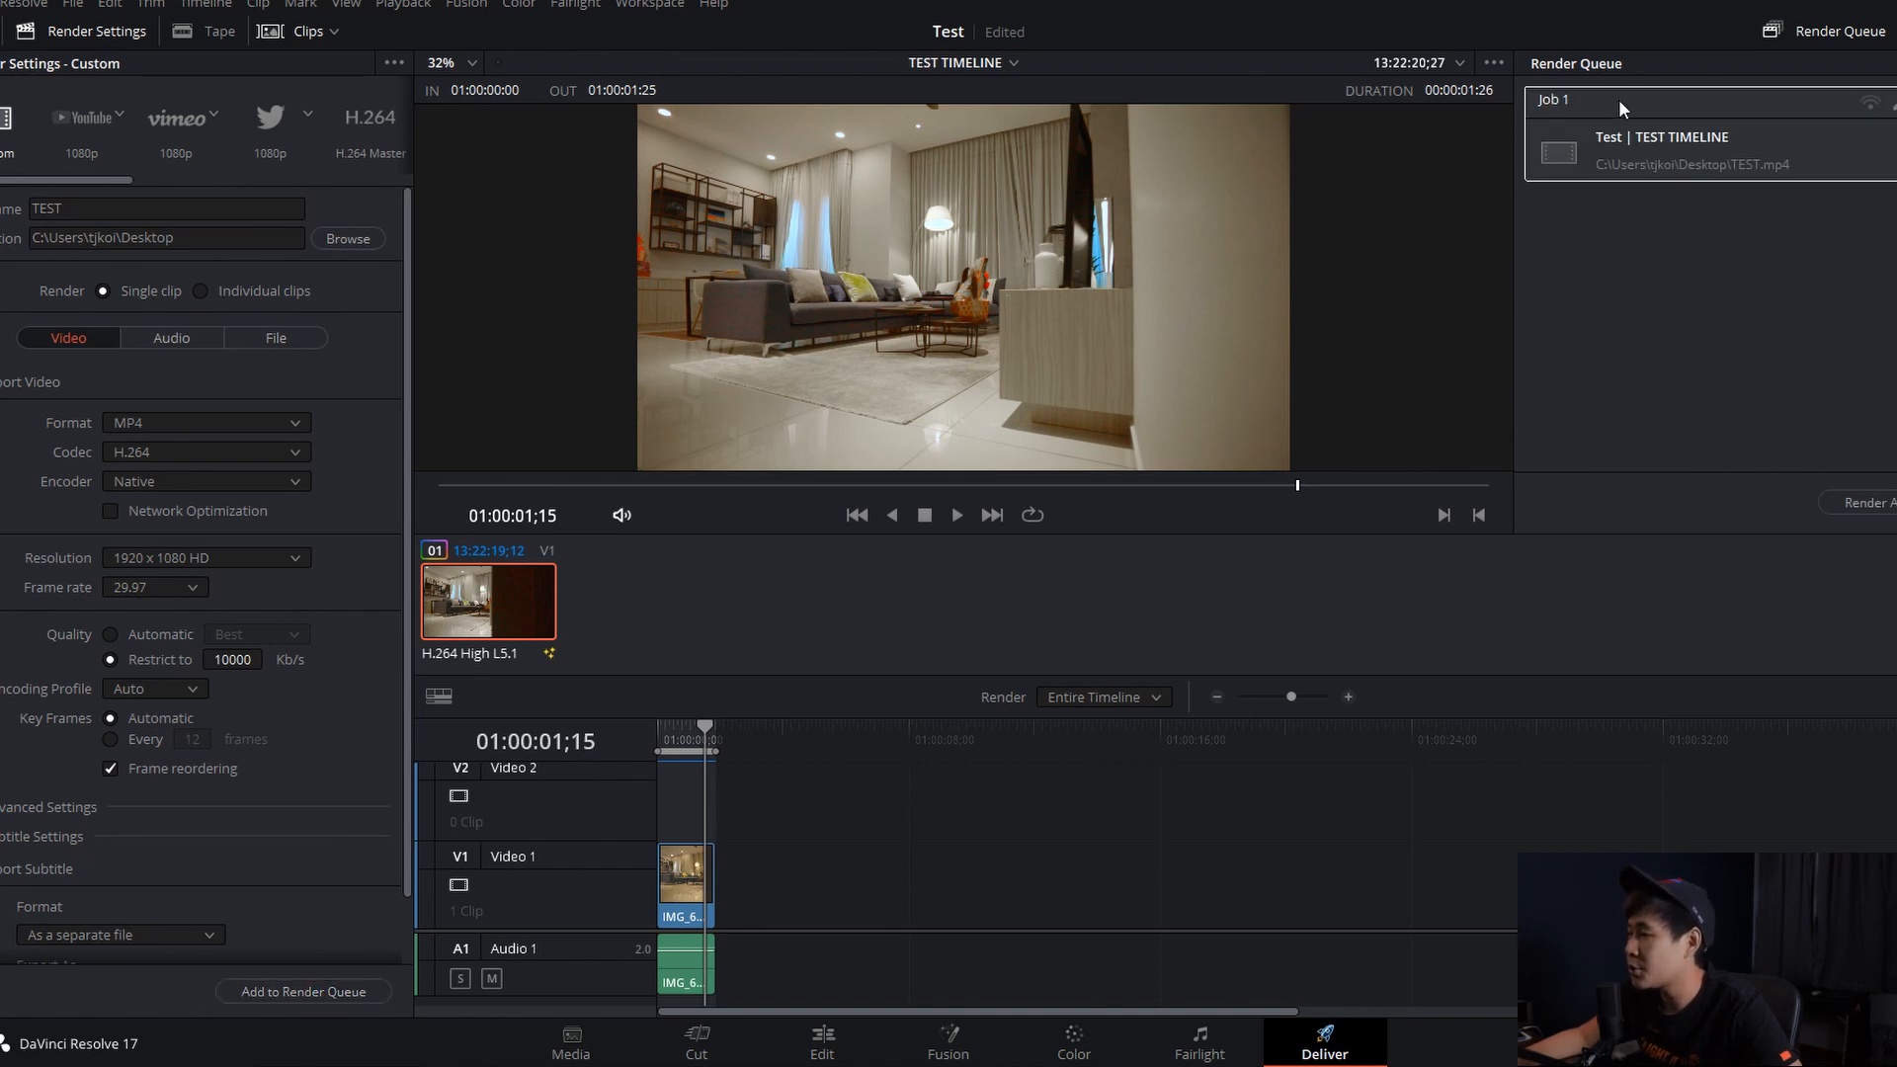
{"action": "left_click", "coordinate": [1867, 503]}
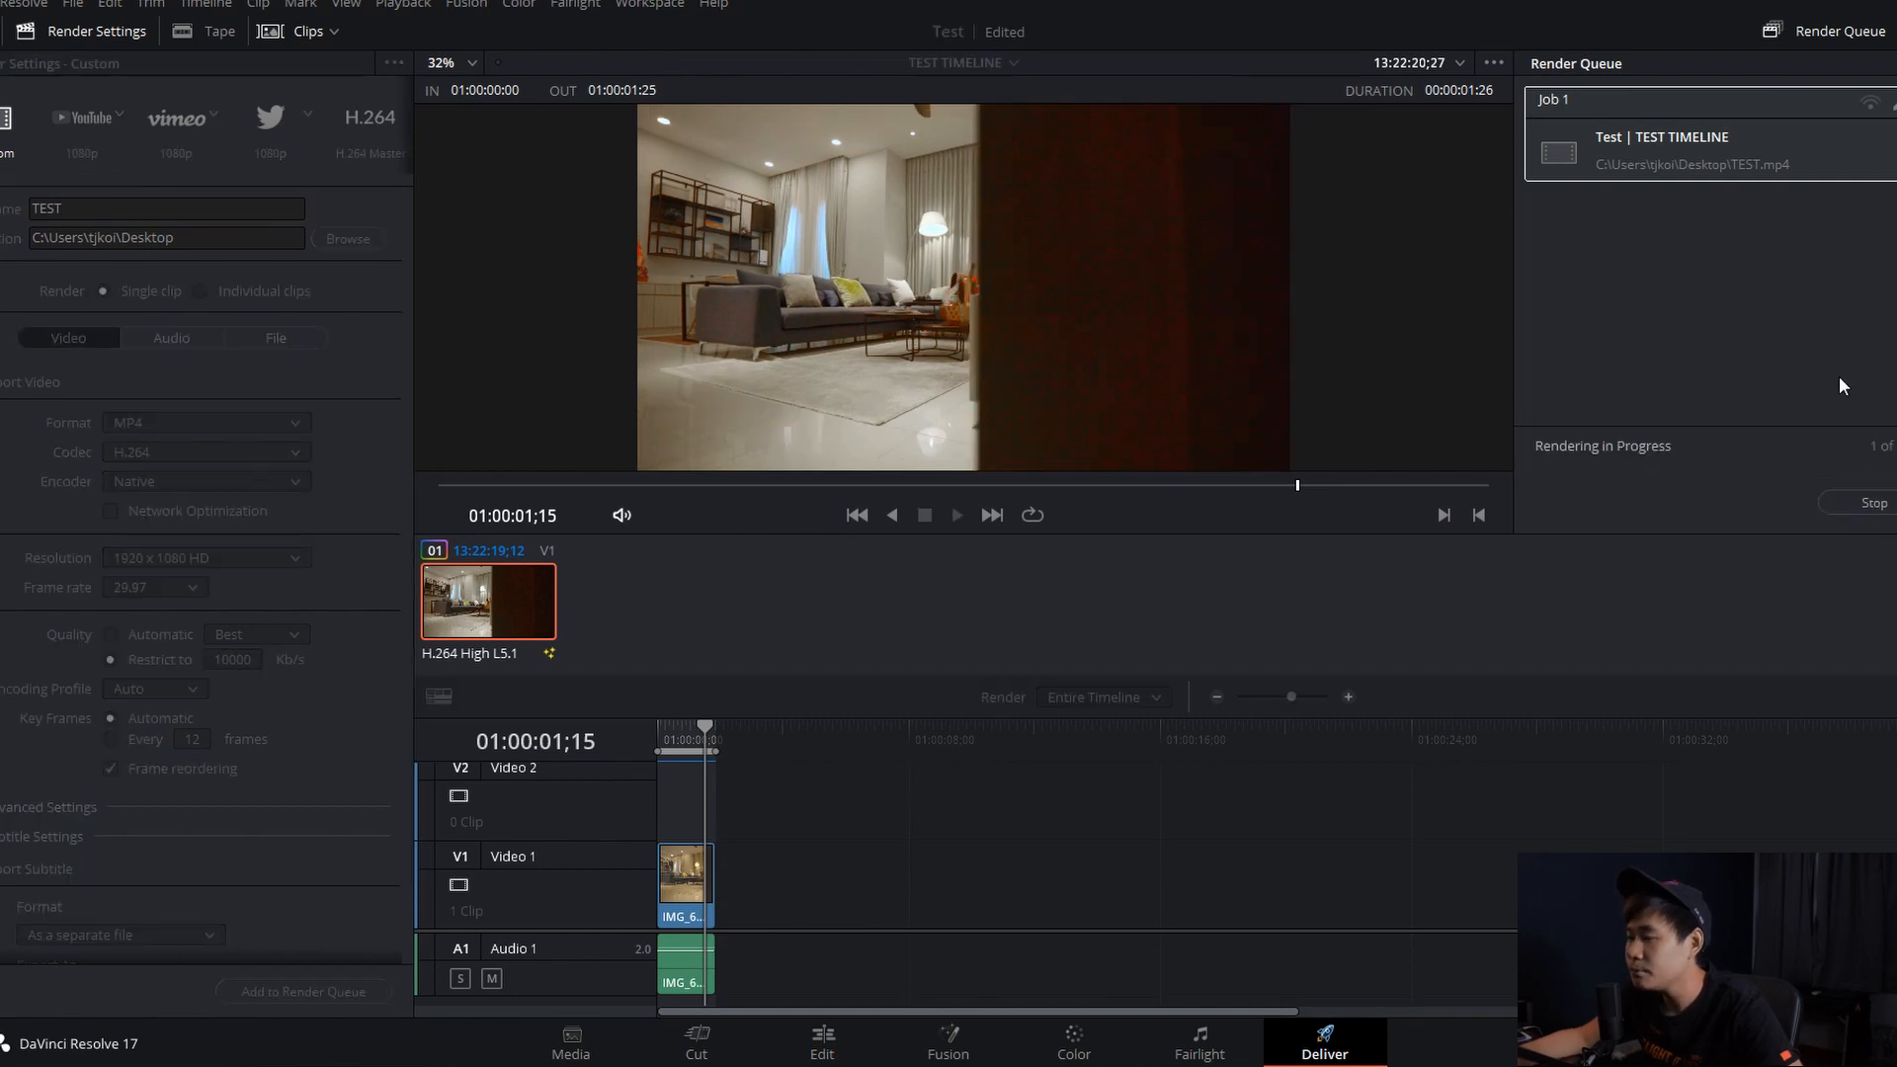